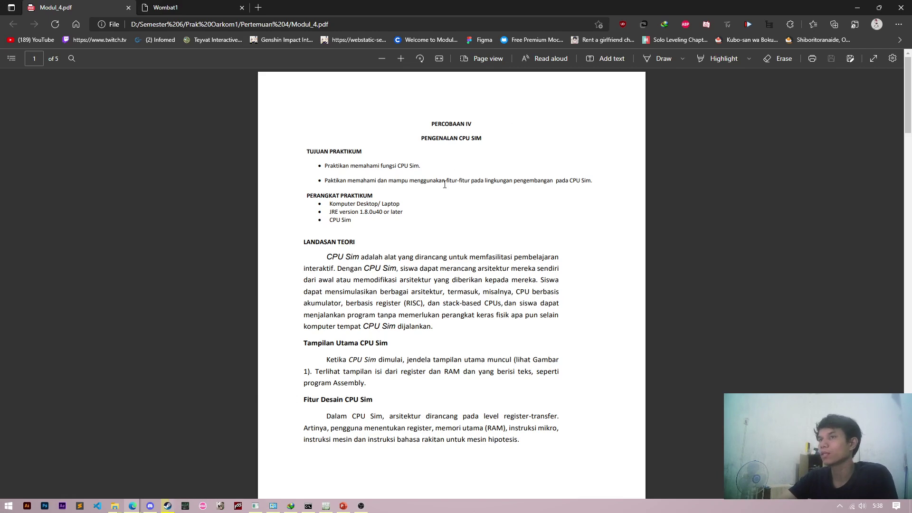
Read the objectives, theory, main window figure and hardware component steps in Modul_4.pdf.
left_click_drag(349, 180, 575, 181)
left_click(580, 204)
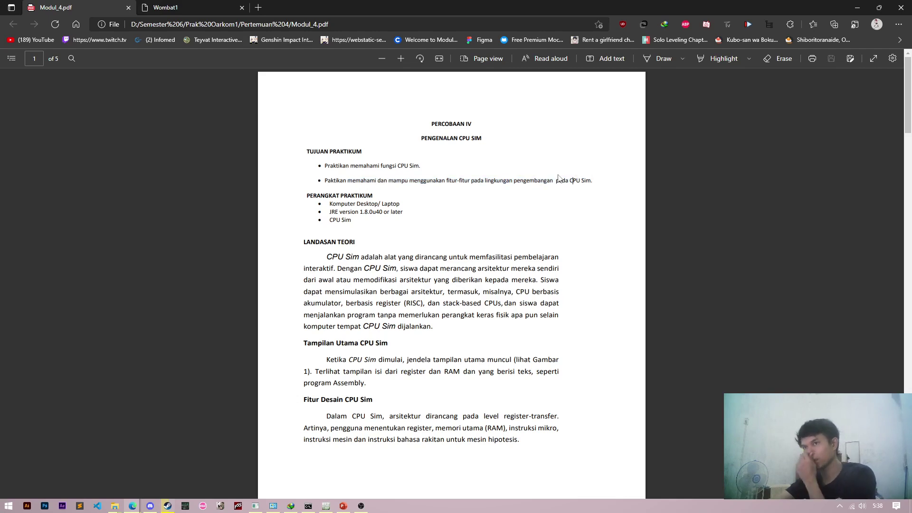
scroll(560, 176, "down", 3)
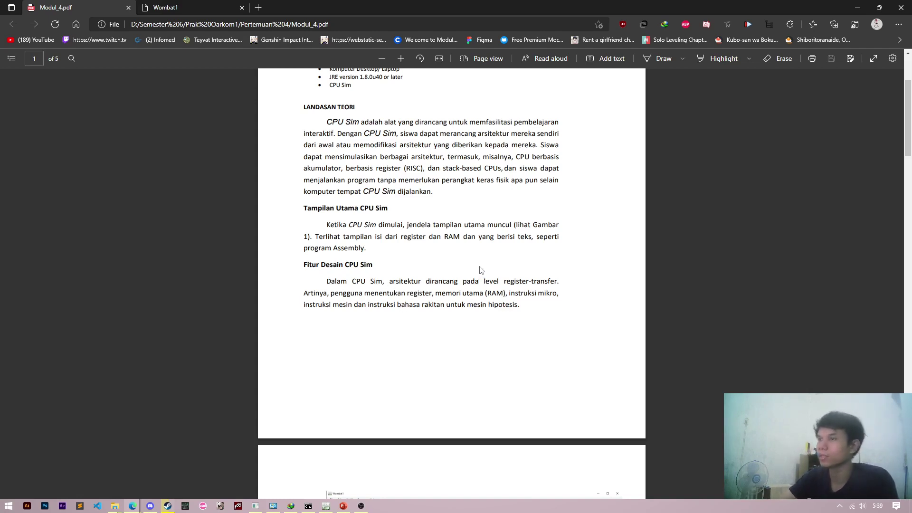
scroll(479, 273, "down", 4)
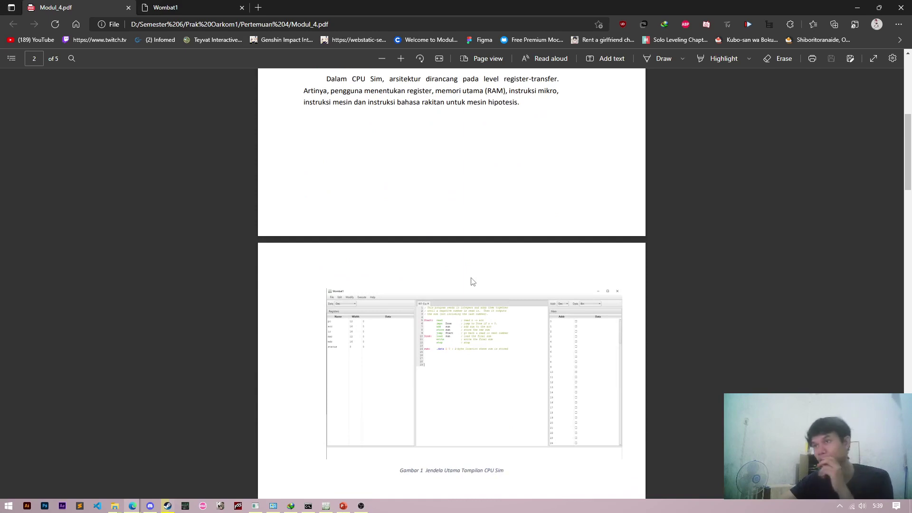
scroll(472, 281, "down", 7)
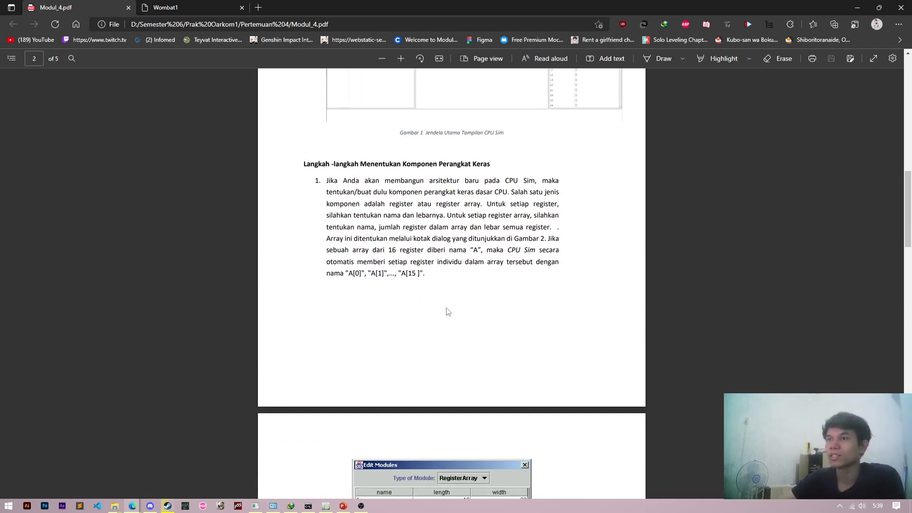
Switch to CPU Sim and create a new machine without saving the current one.
left_click(326, 505)
left_click(193, 69)
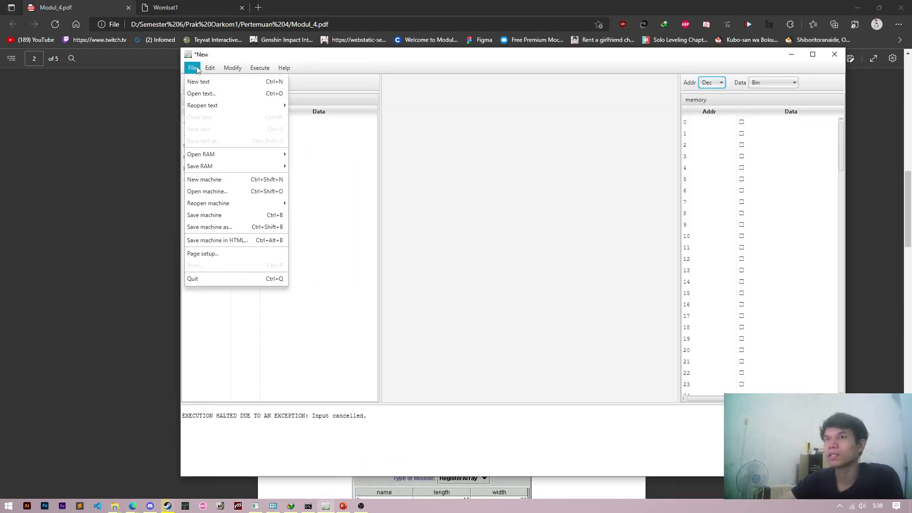
mouse_move(222, 205)
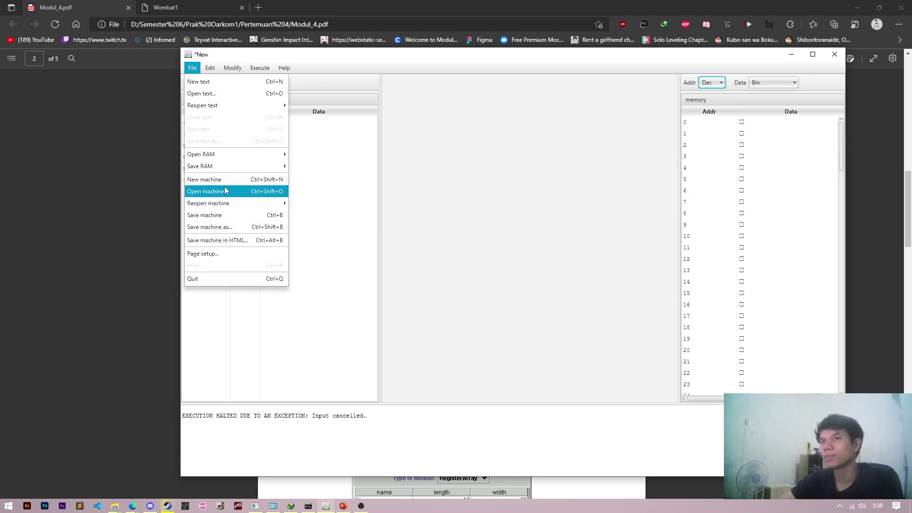
left_click(227, 180)
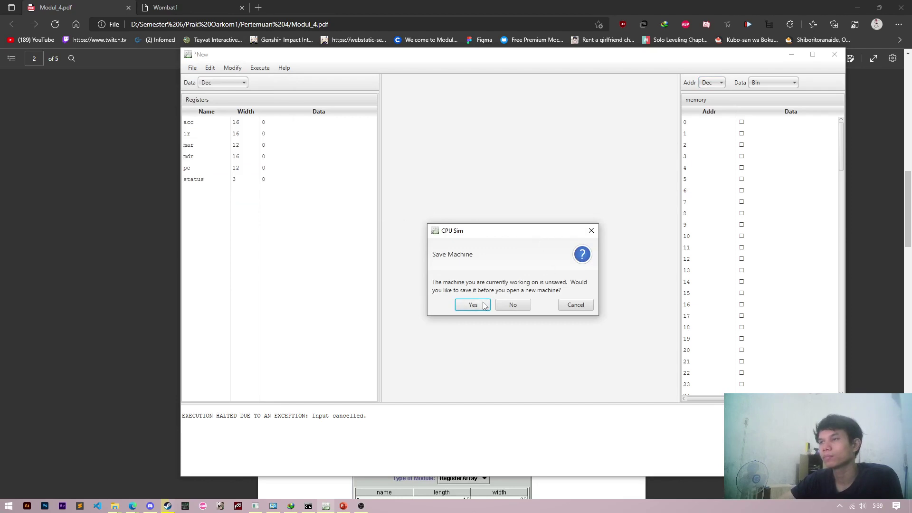
left_click(513, 304)
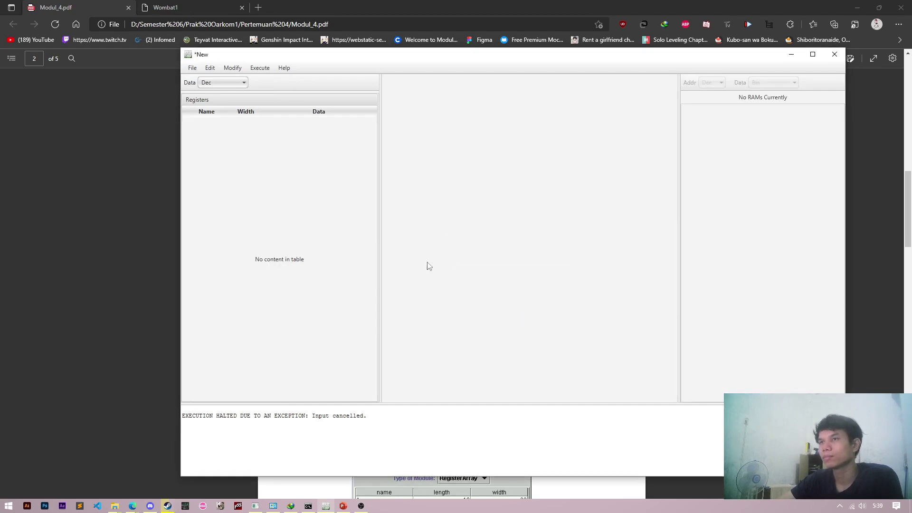
Open the hardware modules for editing and add a register named pc with a width of 12.
left_click(214, 71)
mouse_move(232, 68)
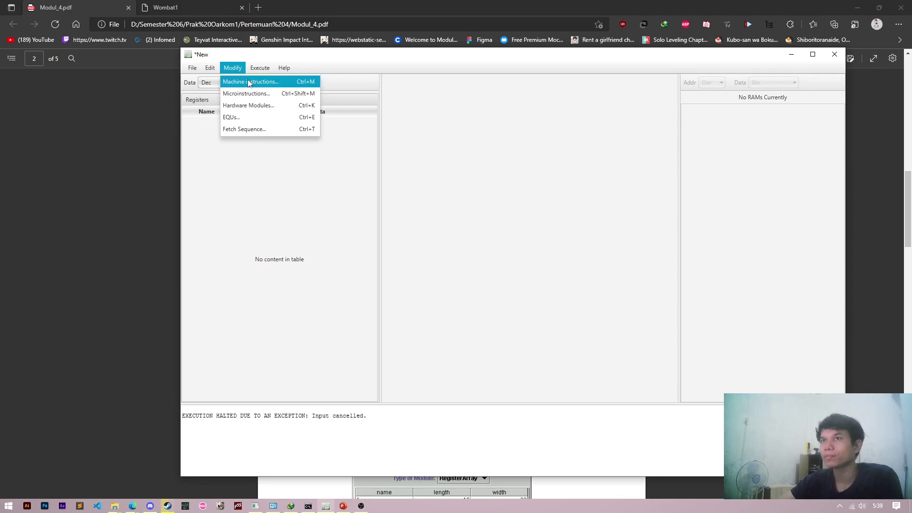
left_click(255, 105)
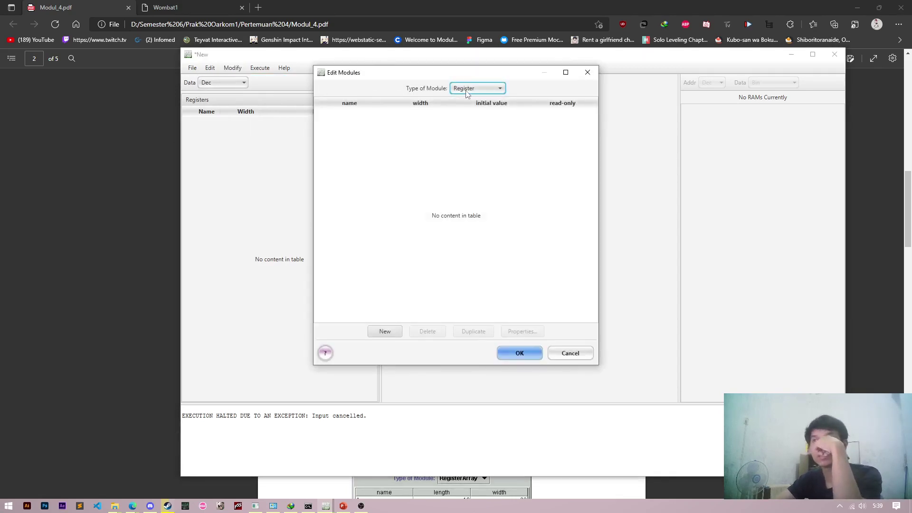
left_click(385, 331)
double_click(330, 116)
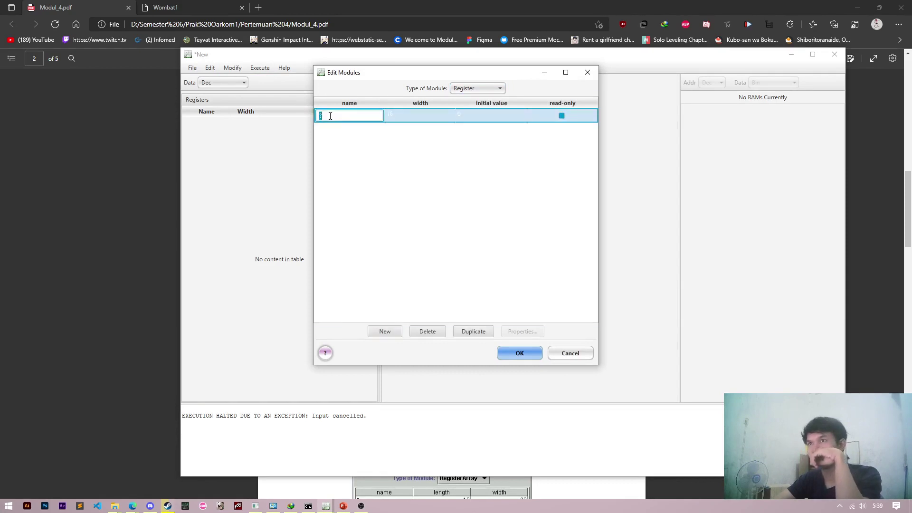
left_click(330, 116)
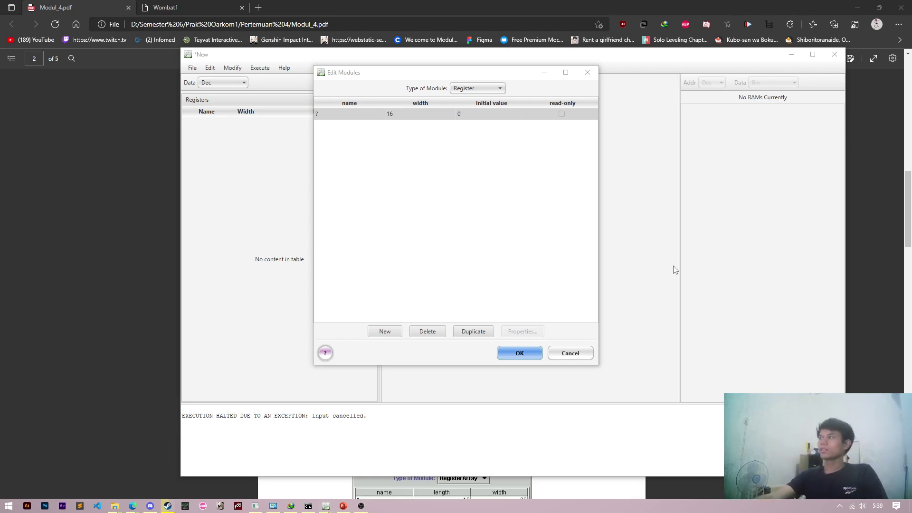
double_click(335, 115)
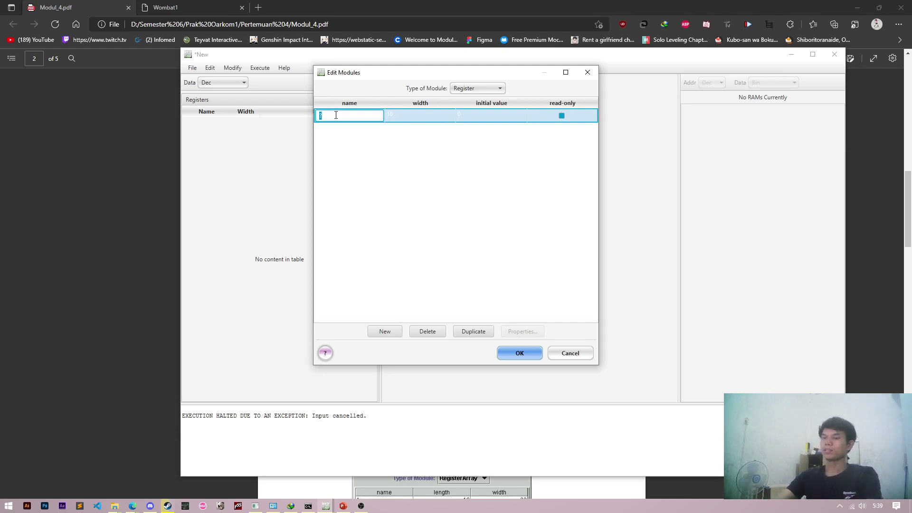
type("pc")
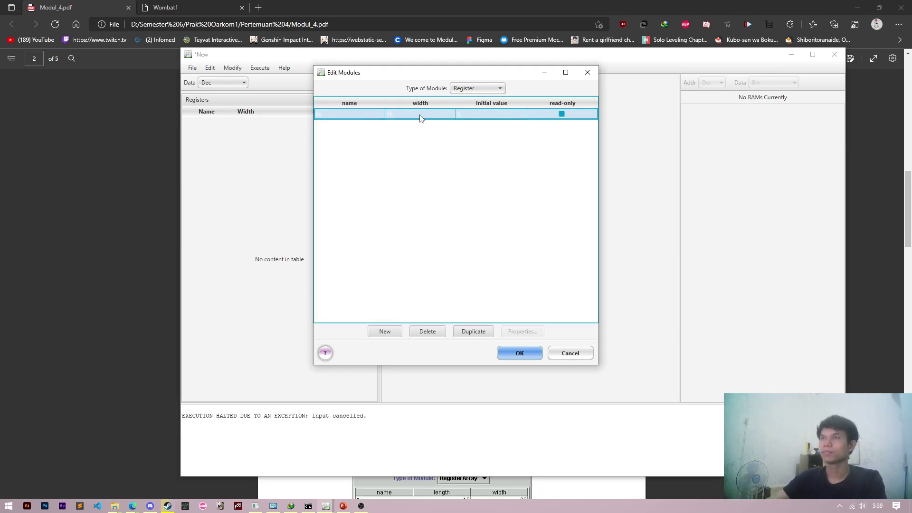
double_click(321, 116)
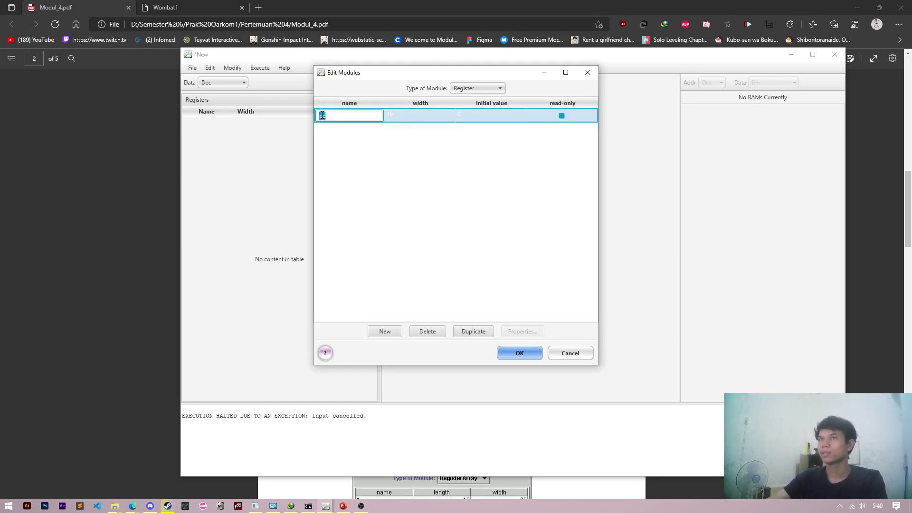
double_click(423, 119)
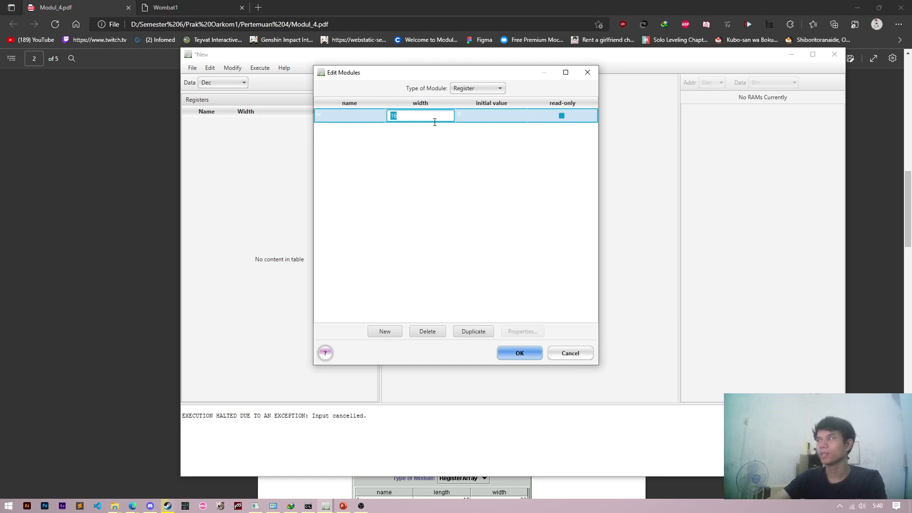
type("12")
key("Return")
Add a second register named mdr, keeping its width at 16.
left_click(384, 331)
left_click(341, 125)
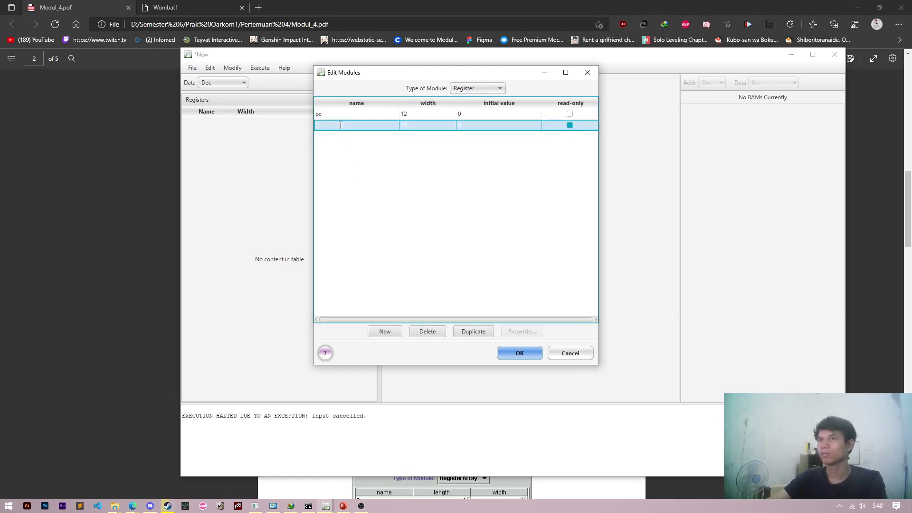
double_click(340, 125)
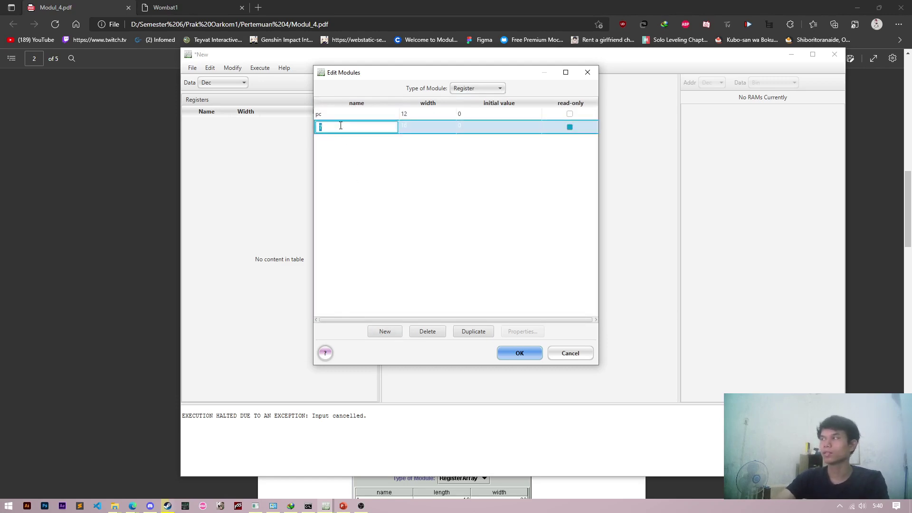
type("mdr")
double_click(426, 126)
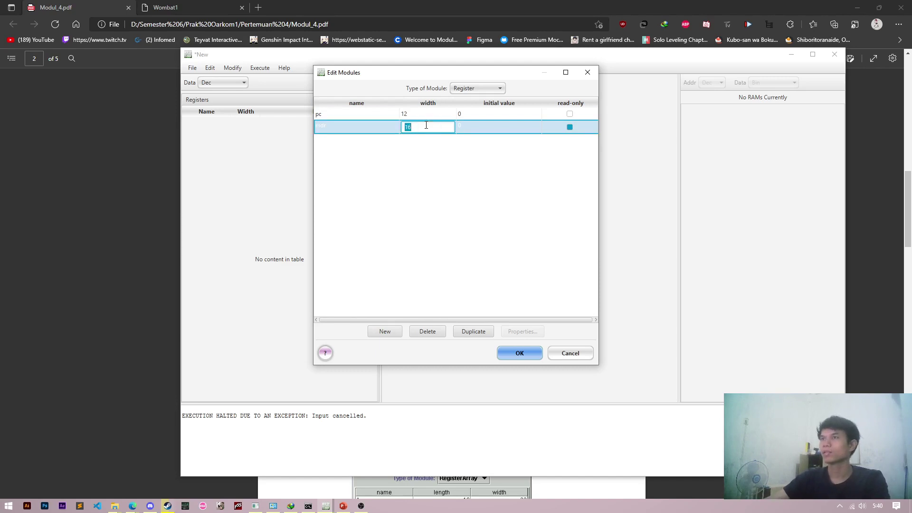
key("Return")
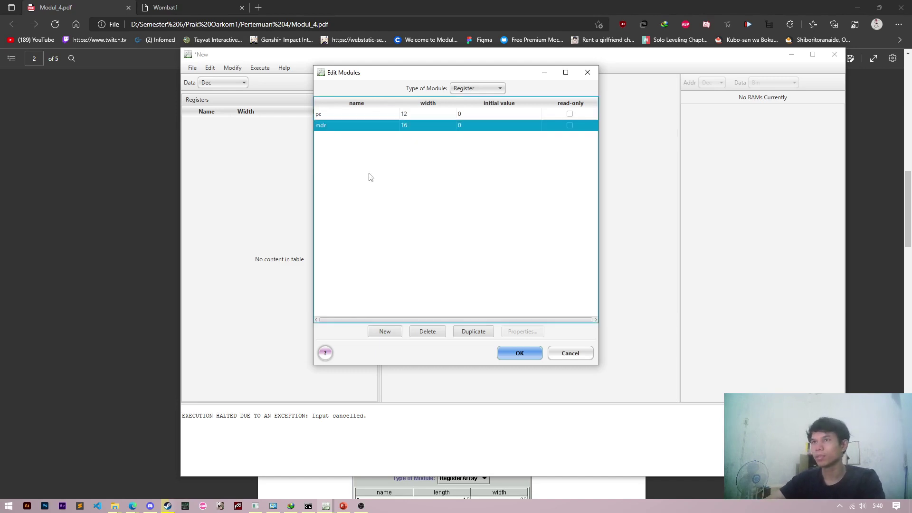
Add a register named mar below mdr with a width of 12.
left_click(393, 334)
double_click(337, 138)
type("mar")
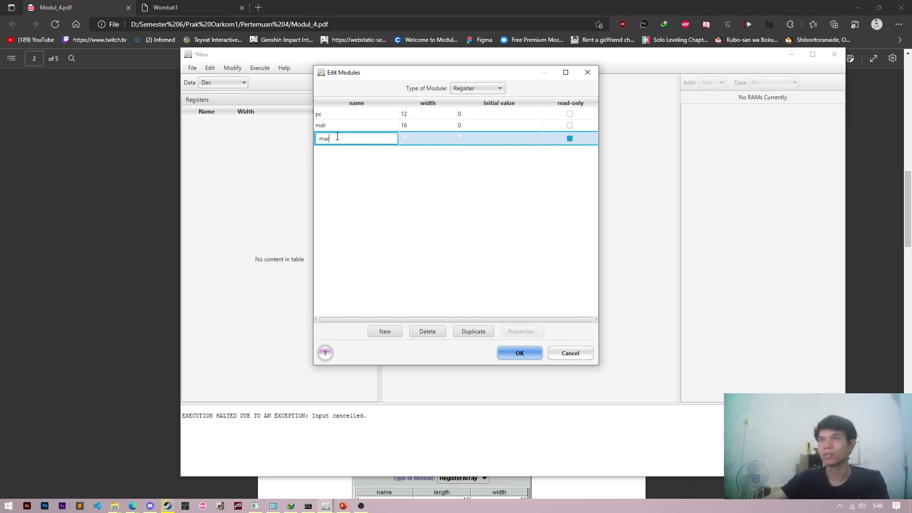
key("Return")
double_click(405, 137)
type("12")
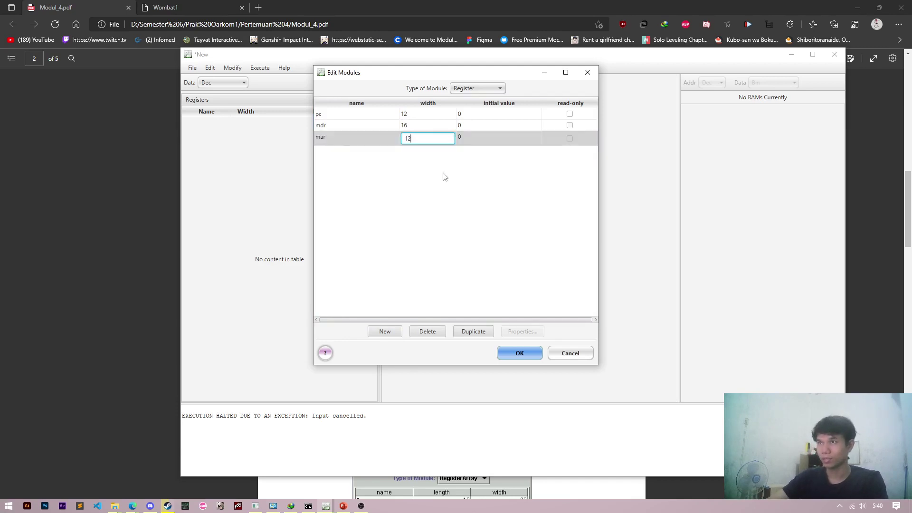
key("Return")
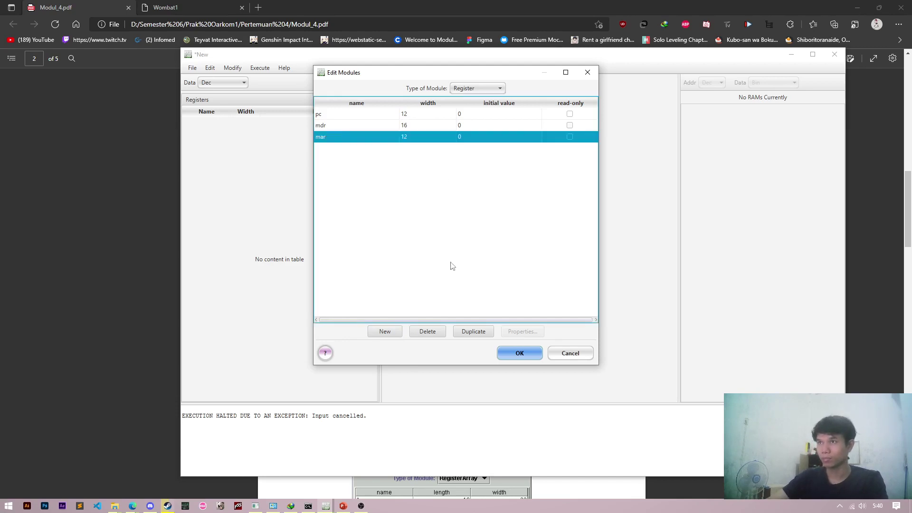
Add a register named ir below mar, keeping its width at 16.
left_click(394, 331)
double_click(321, 149)
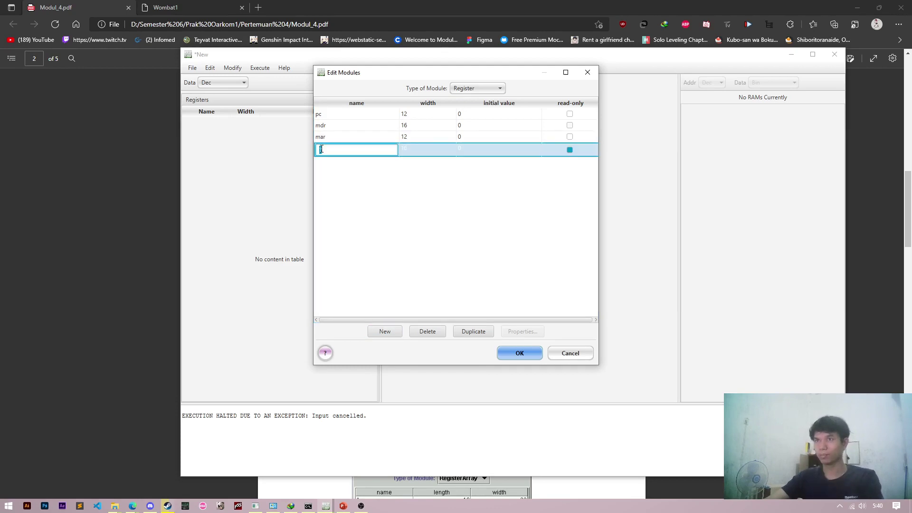
type("ir")
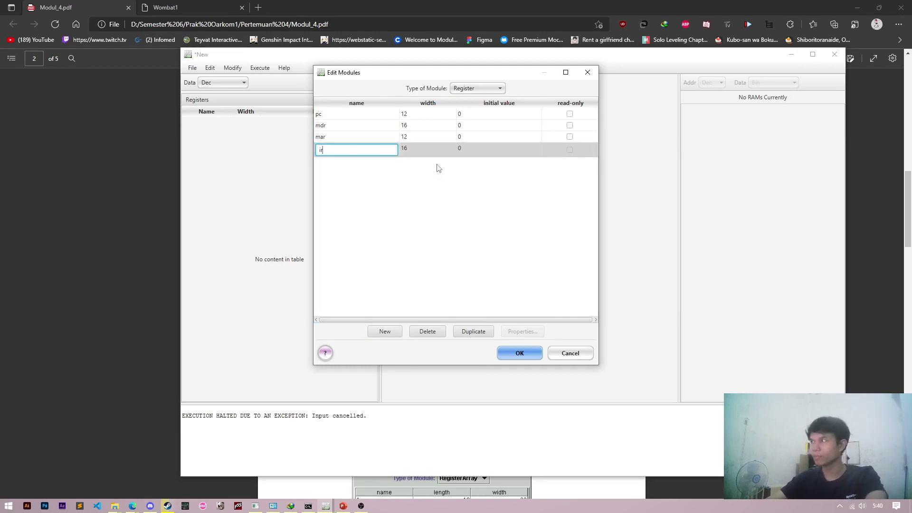
double_click(431, 147)
Add a register named acc below ir with the default width of 16.
left_click(384, 331)
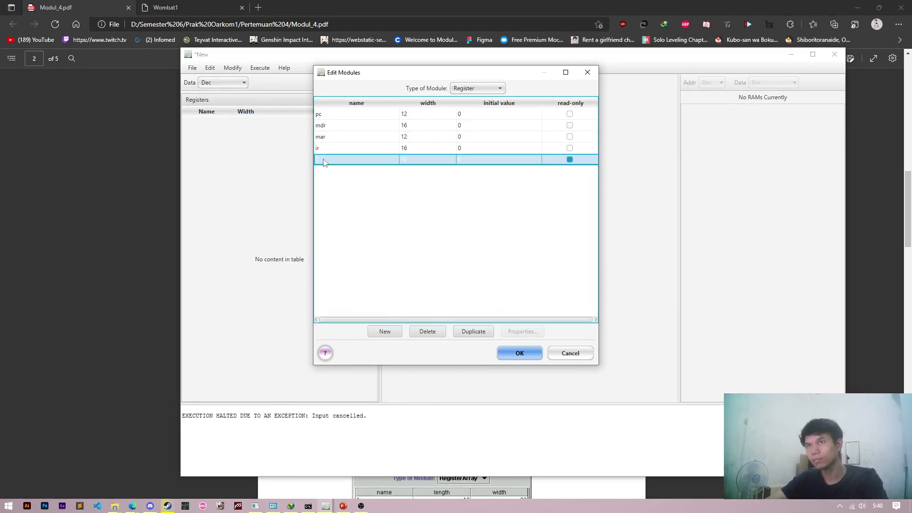
double_click(322, 161)
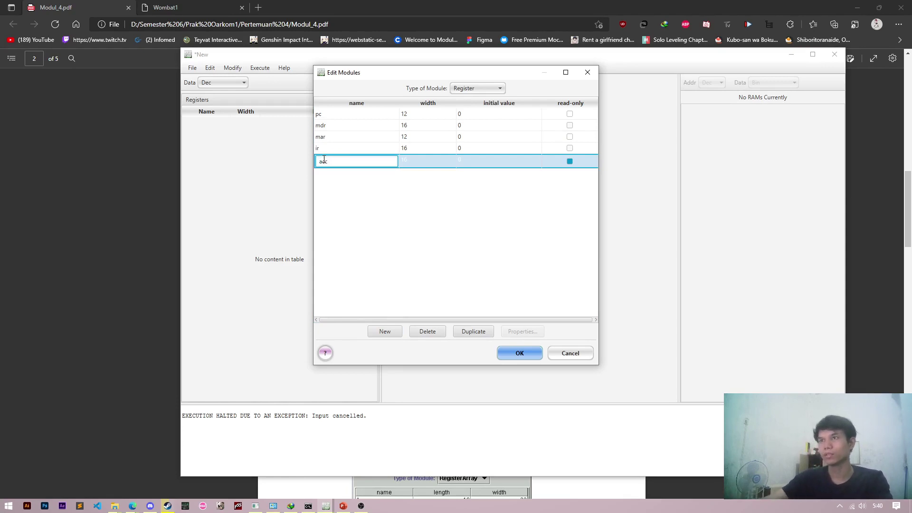
type("acc")
key("Return")
Add a register named status below acc with a width of 3.
left_click(384, 331)
left_click(338, 171)
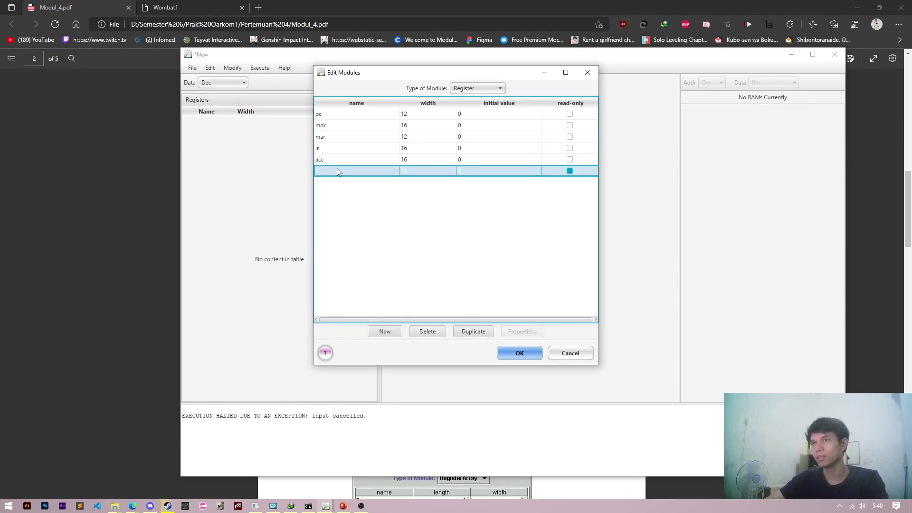
double_click(338, 170)
type("sta")
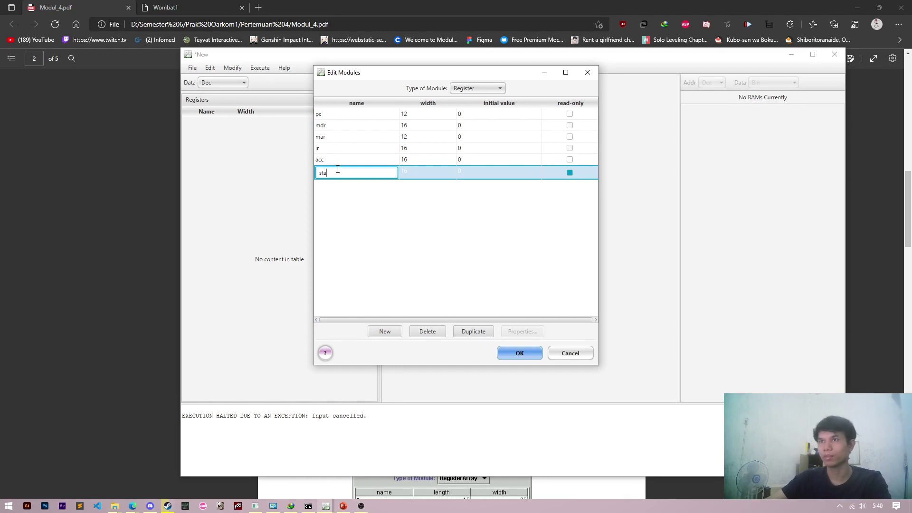
type("tis")
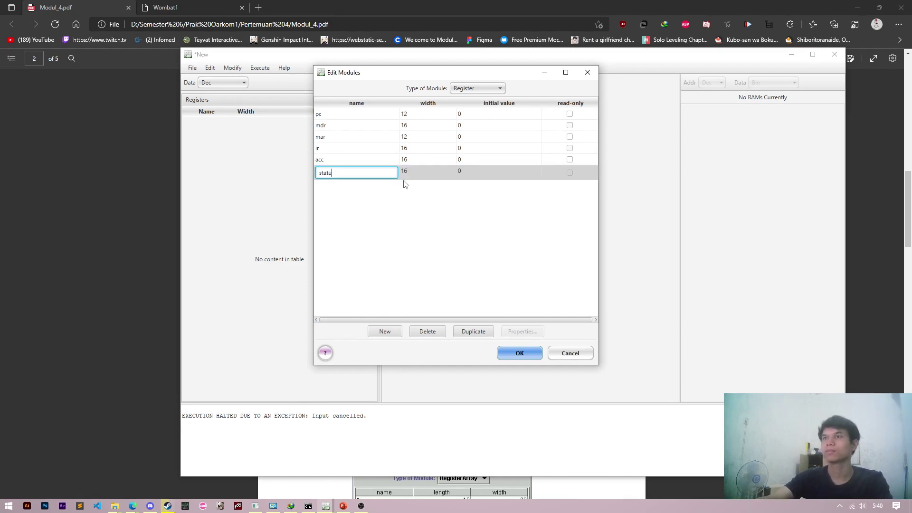
key("Tab")
type("3")
key("Return")
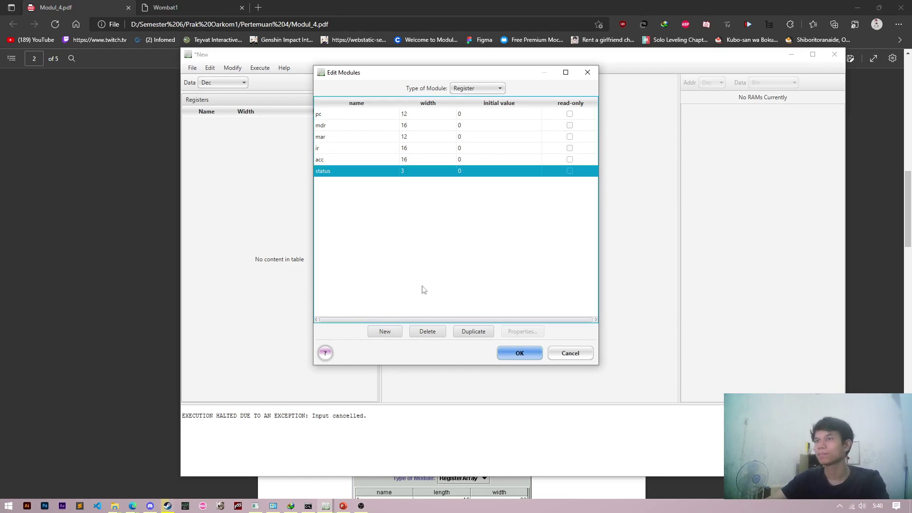
Change the type of module being edited to ConditionBit.
left_click(473, 88)
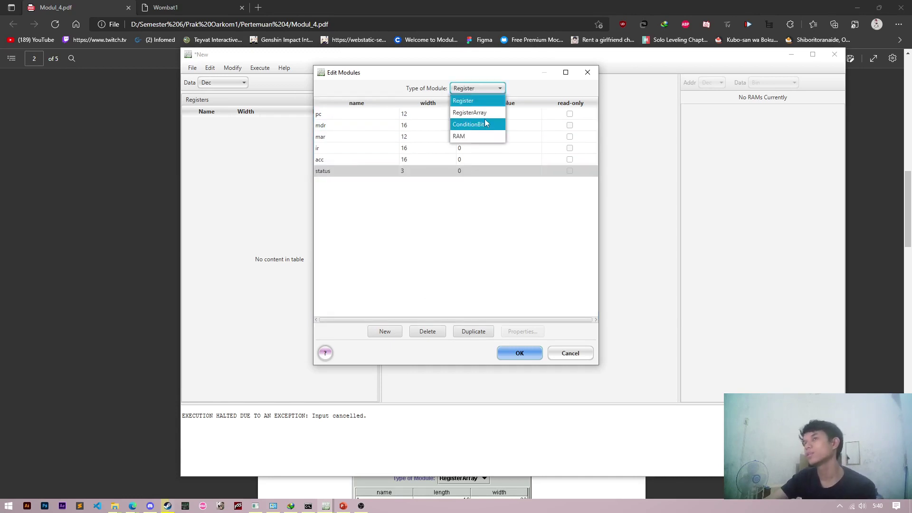
left_click(483, 121)
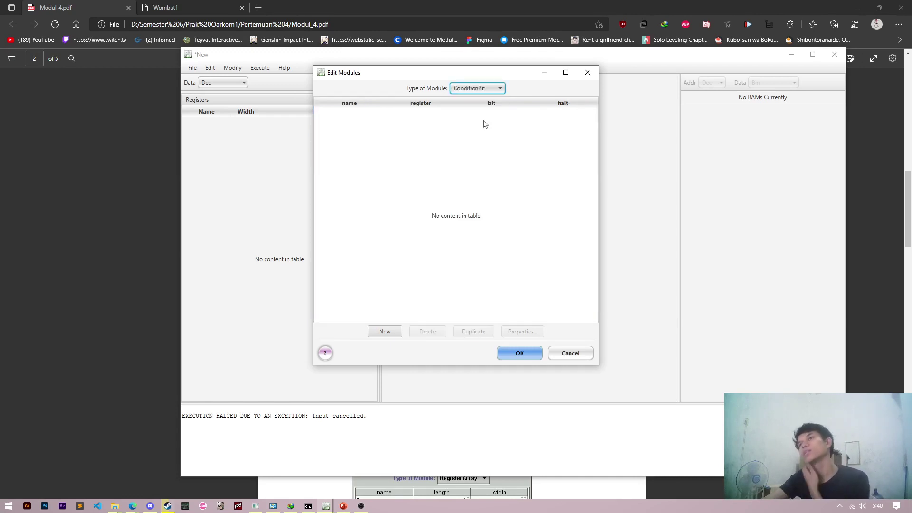
Return to Modul_4.pdf in the browser and review the register array, RAM and condition bit instructions.
left_click(413, 1)
scroll(408, 307, "down", 6)
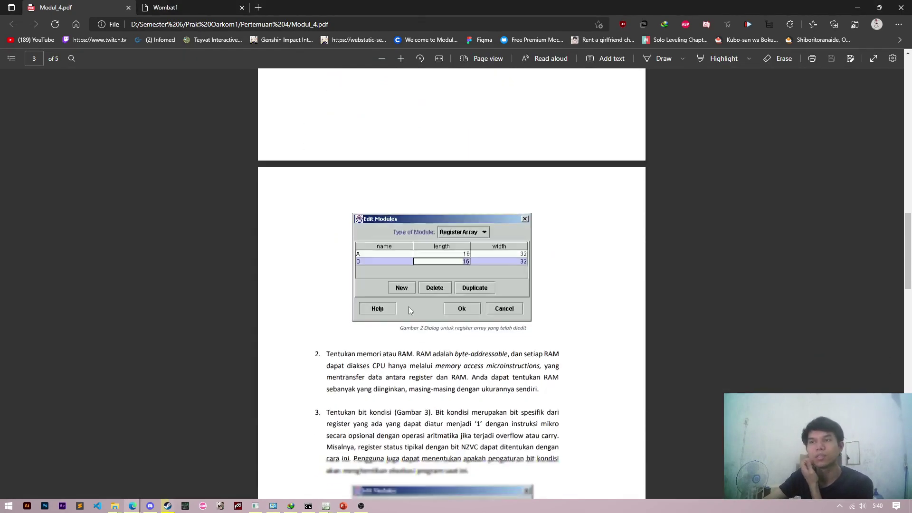
scroll(349, 299, "up", 4)
scroll(361, 306, "down", 2)
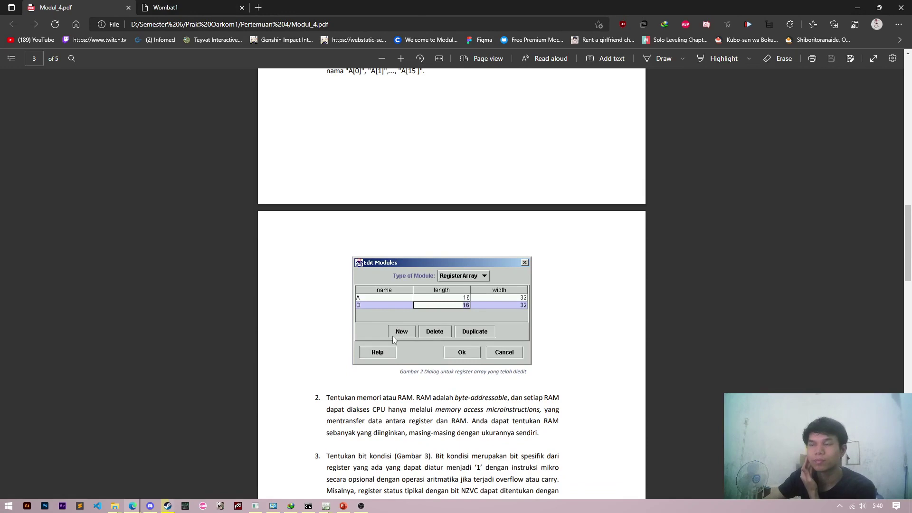
Read the practicum's explanation of condition bits and the example ConditionBit dialog in Gambar 3.
scroll(392, 335, "down", 2)
scroll(390, 346, "down", 2)
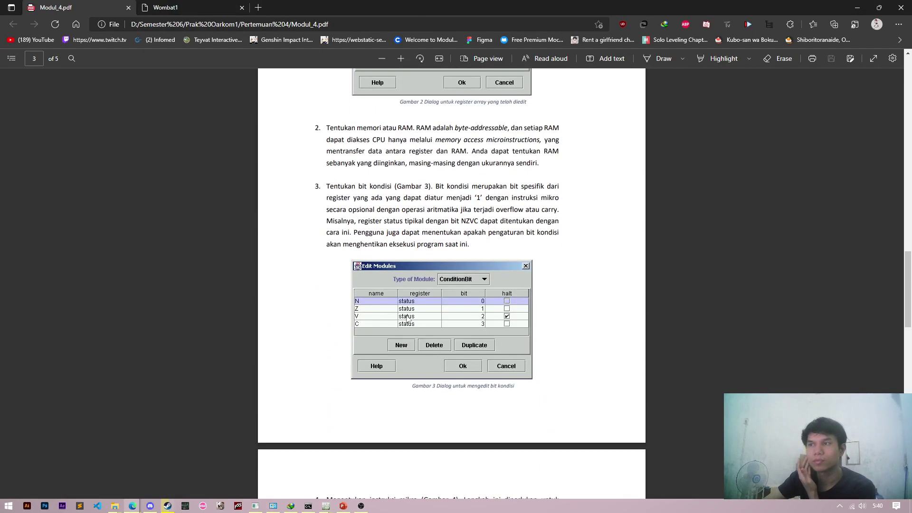
scroll(426, 317, "up", 1)
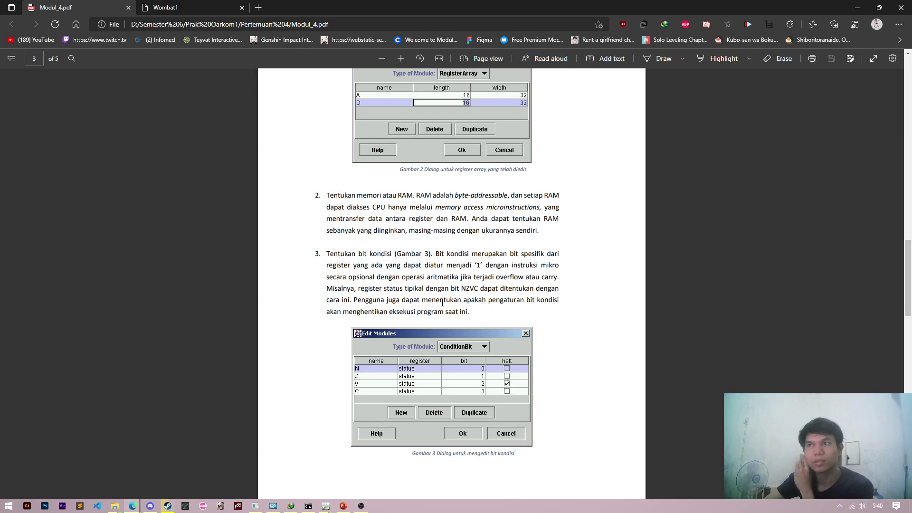
left_click_drag(327, 276, 549, 277)
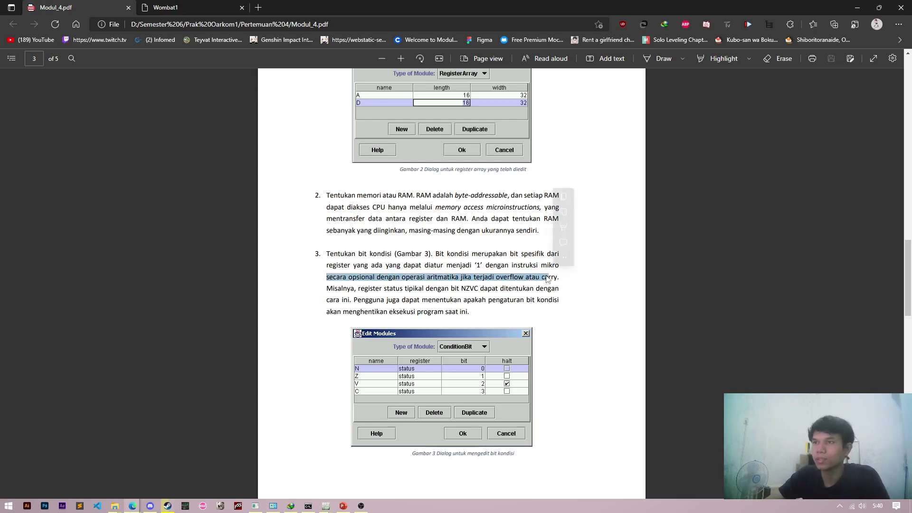
left_click(484, 279)
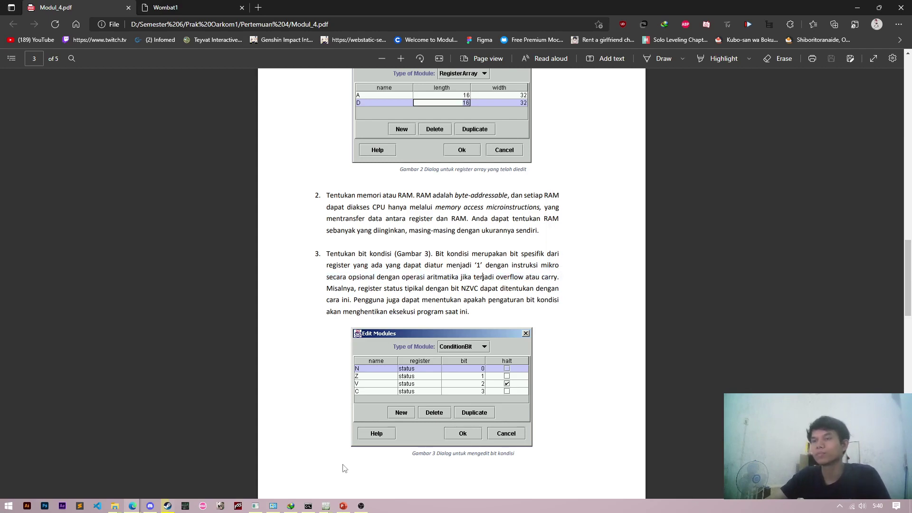
Switch back to the Edit Modules dialog in CPU Sim and add a condition bit named halt-bit.
left_click(326, 504)
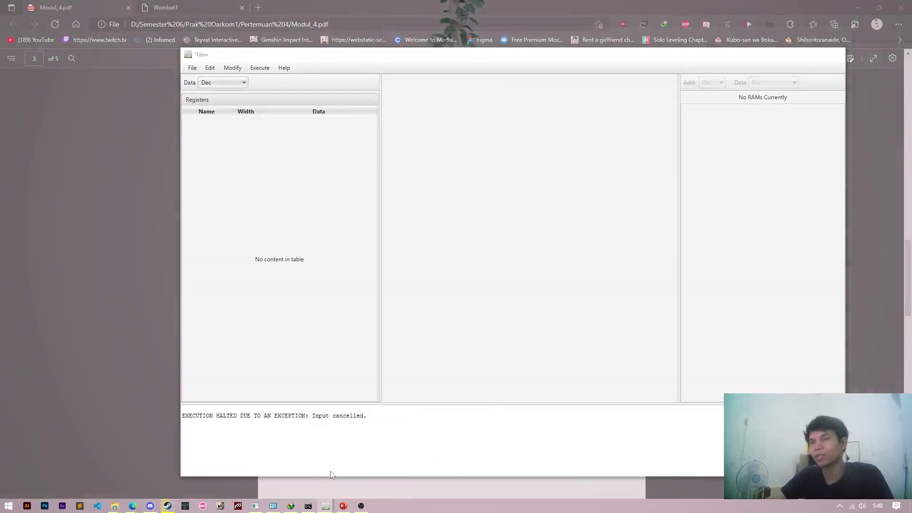
left_click(349, 446)
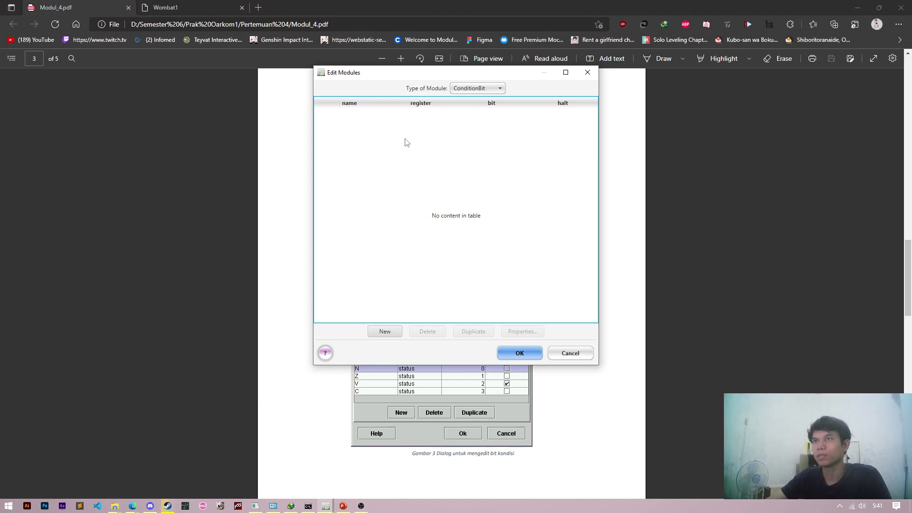
left_click(380, 329)
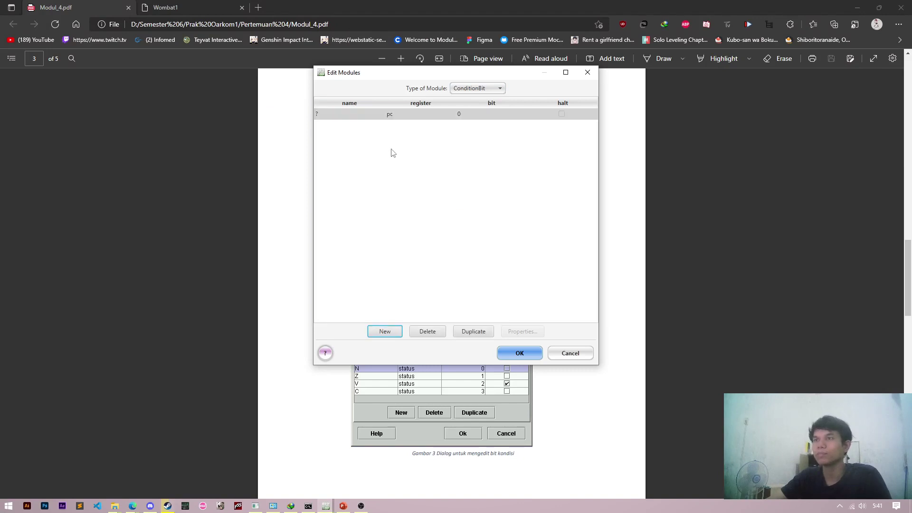
double_click(356, 115)
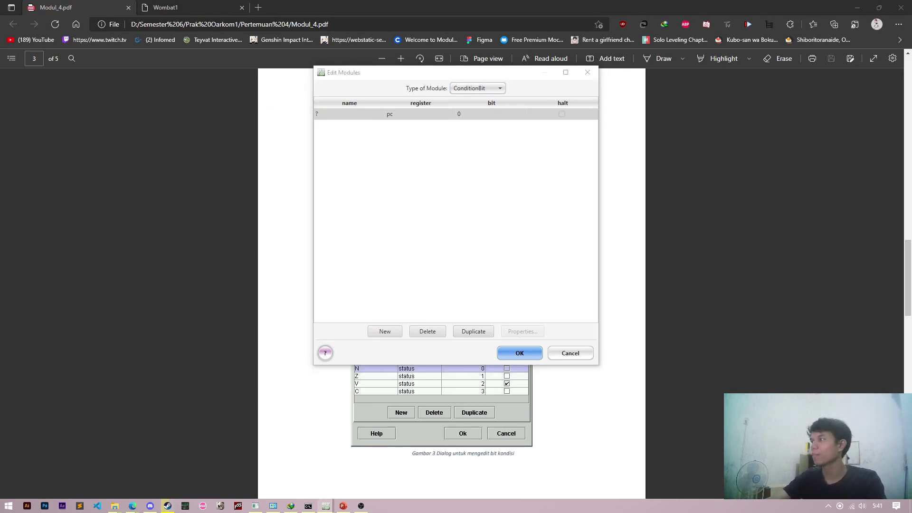
left_click(354, 116)
left_click(356, 116)
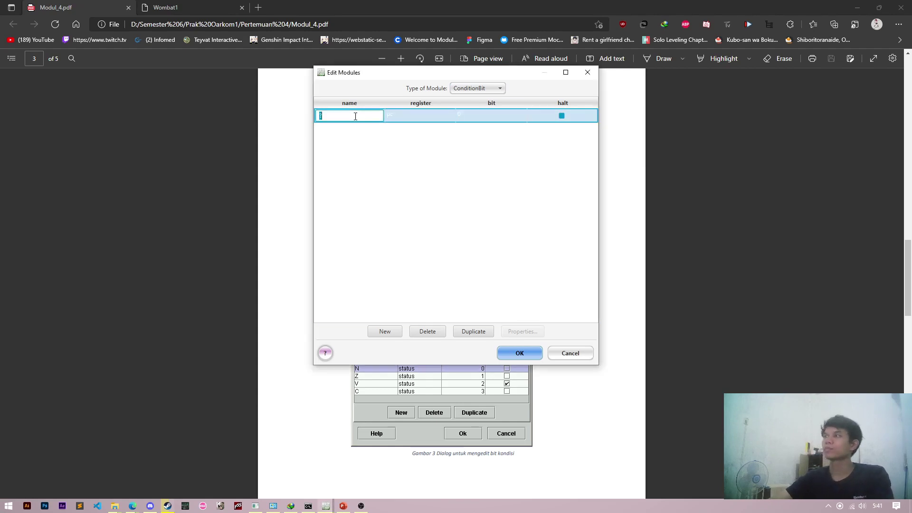
type("halt-b")
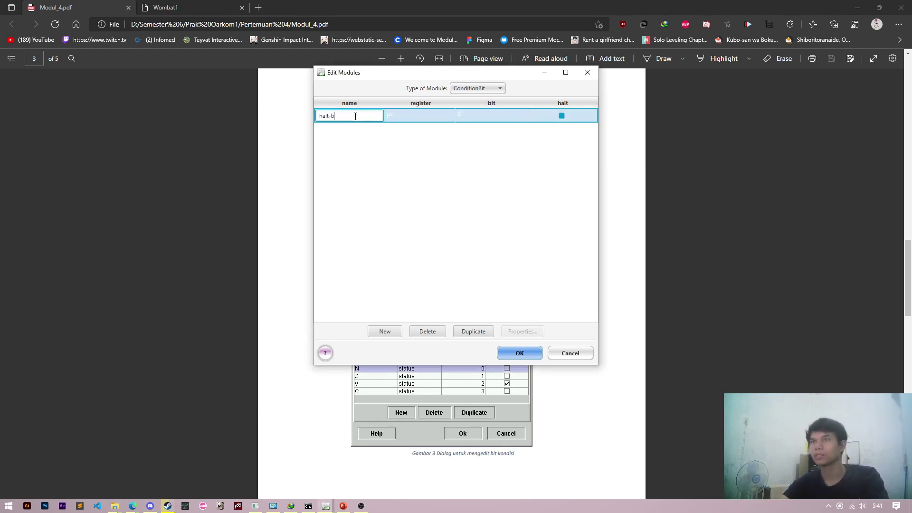
type("it")
Assign halt-bit to the status register at bit 0 and enable its halt option.
left_click(400, 122)
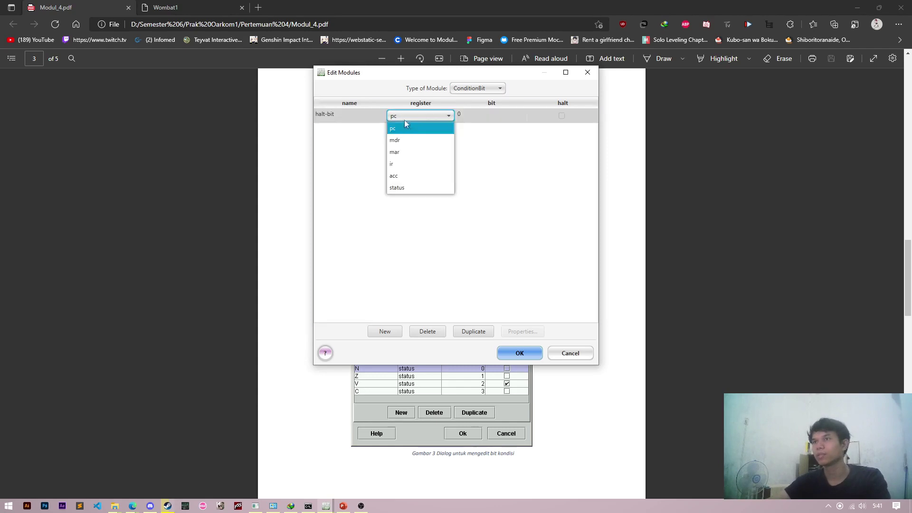
left_click(403, 185)
left_click(497, 117)
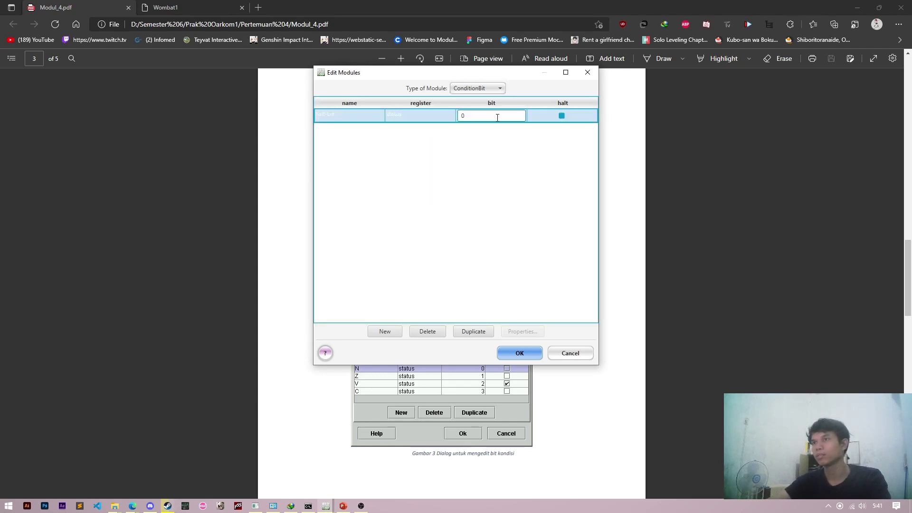
left_click(561, 116)
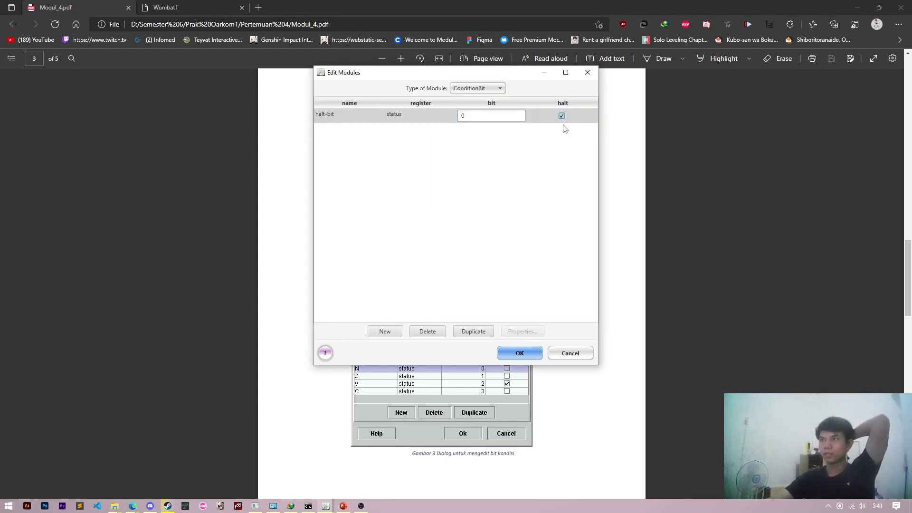
left_click(557, 124)
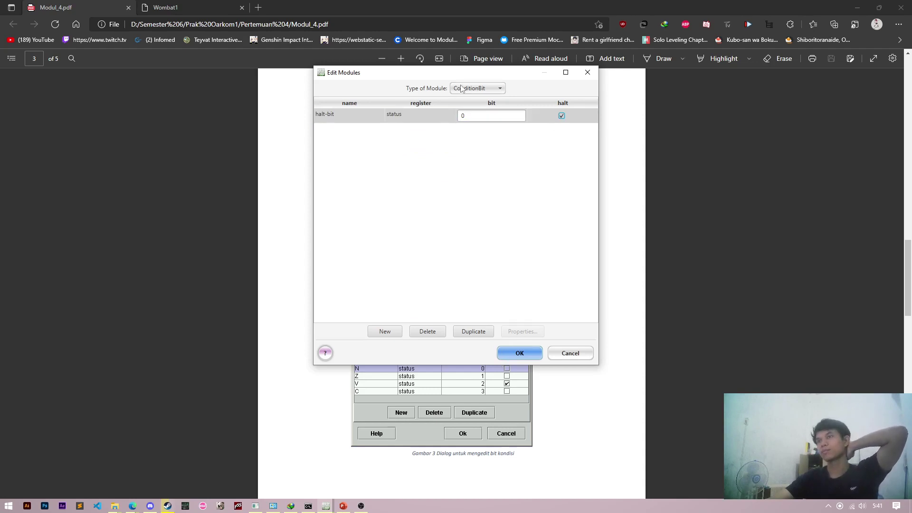
Change the type of module being edited to RAM and add a RAM named Memory.
left_click(461, 87)
left_click(470, 93)
left_click(475, 89)
left_click(477, 137)
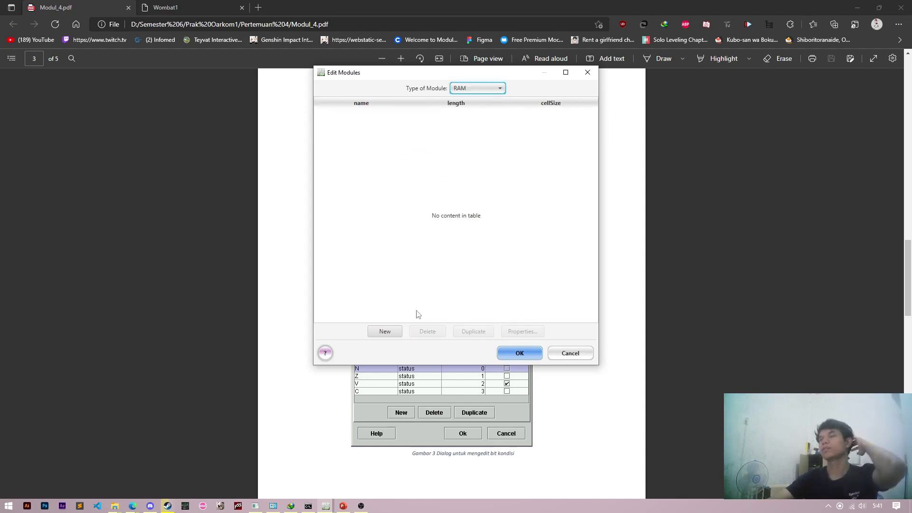
left_click(383, 331)
double_click(365, 115)
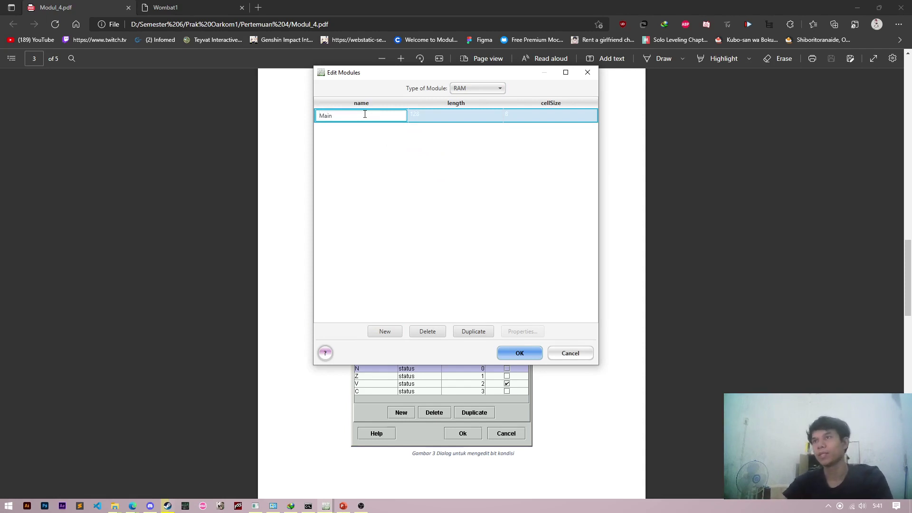
left_click(372, 138)
left_click(368, 112)
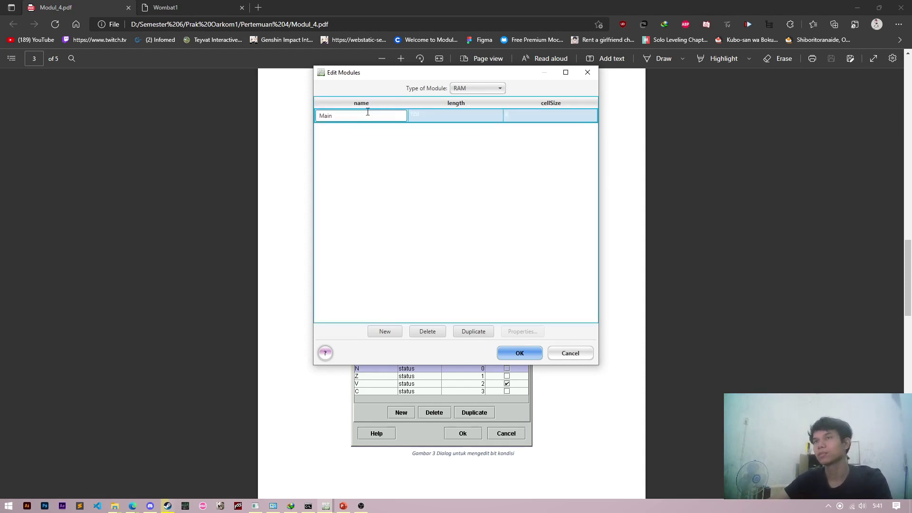
left_click(370, 117)
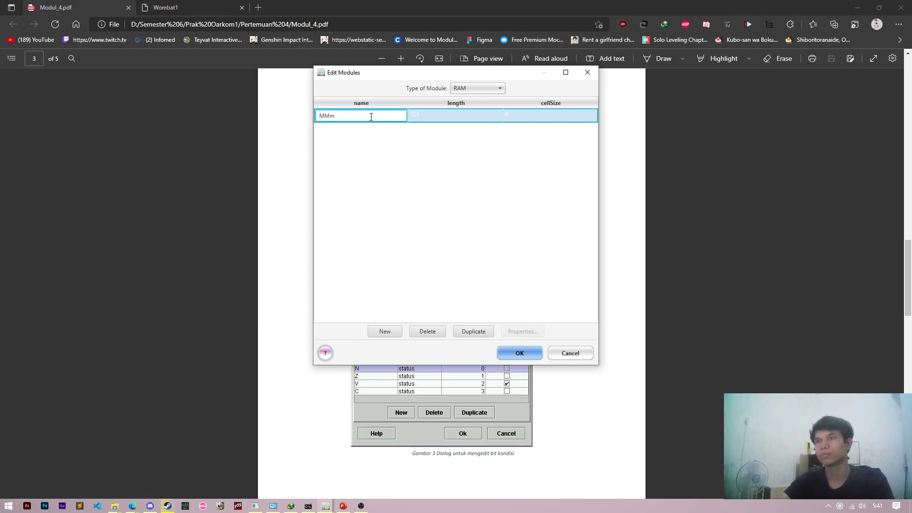
type("Memory")
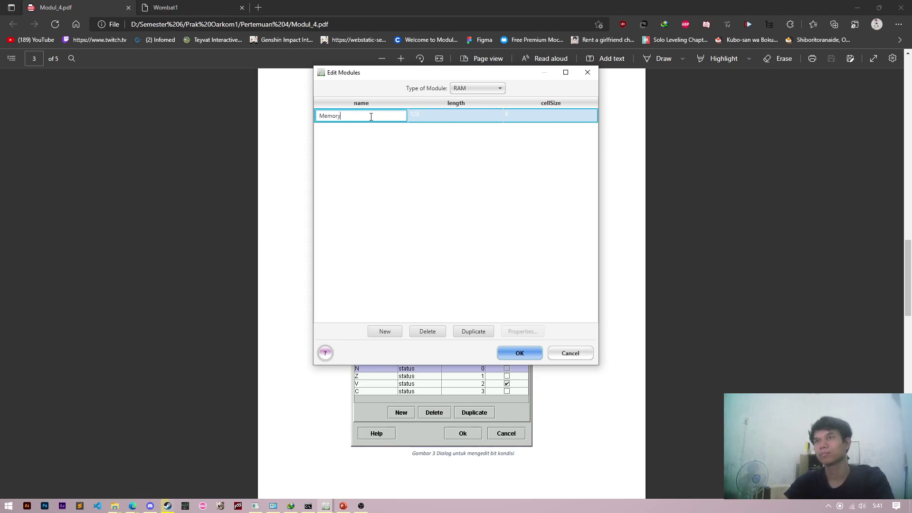
left_click(387, 141)
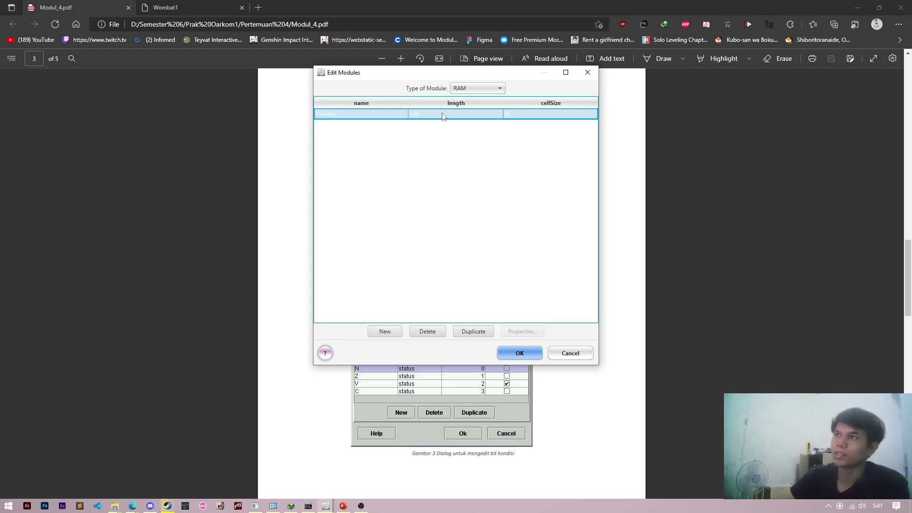
Keep Memory's default length of 128 and default cell size, and apply all the hardware module changes.
left_click(444, 118)
double_click(549, 116)
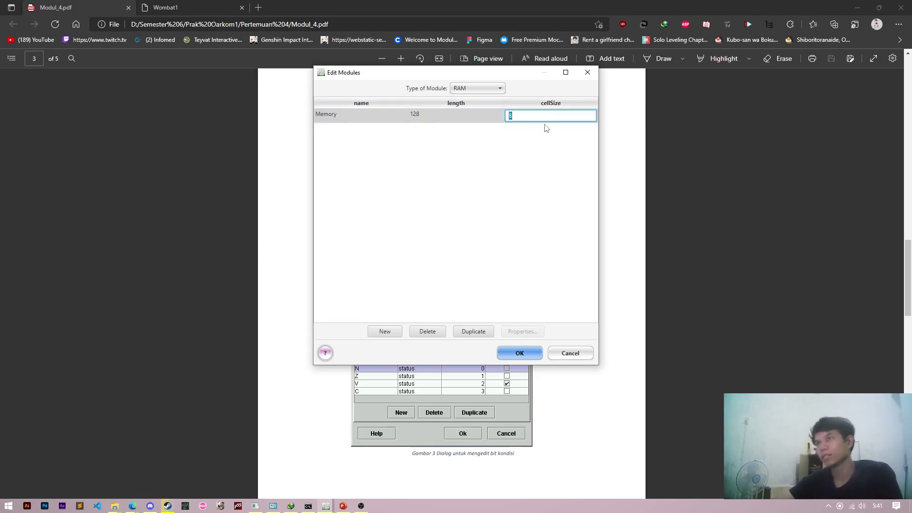
left_click(506, 352)
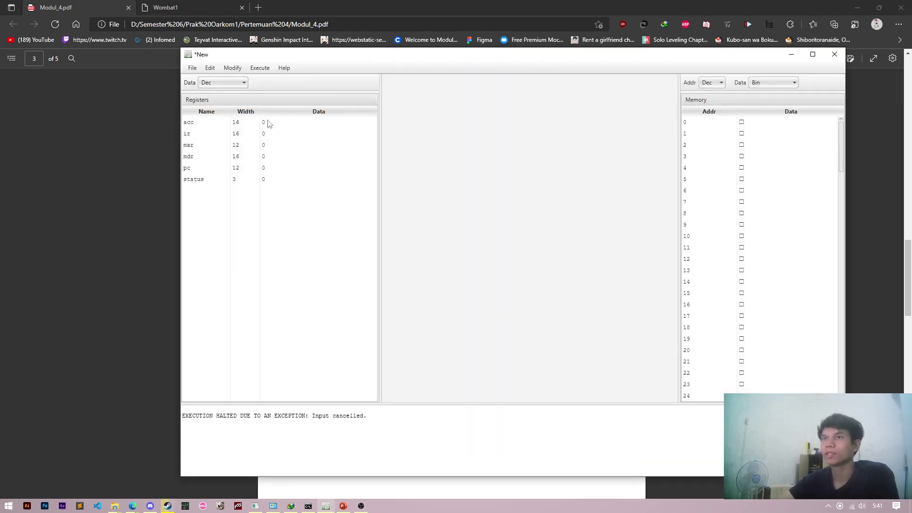
Review the names and widths of the new registers, sorting the register table by descending width.
mouse_move(268, 124)
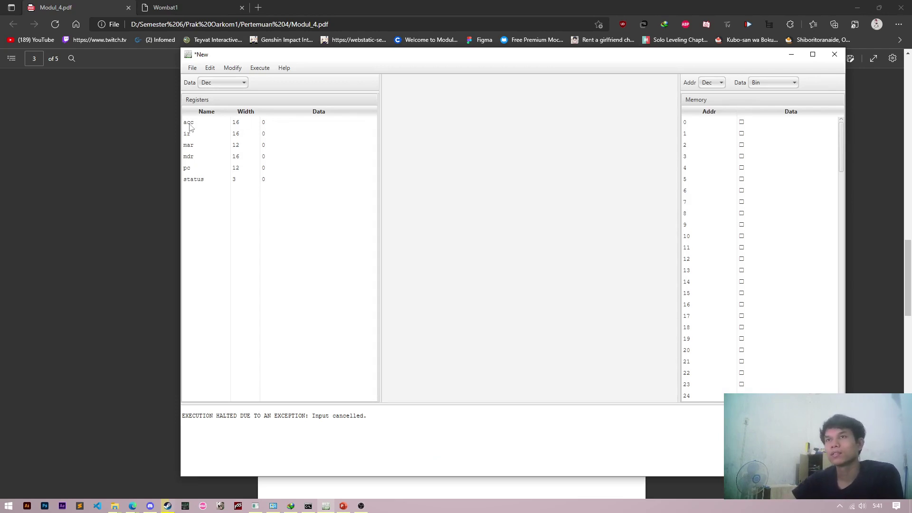
left_click(200, 146)
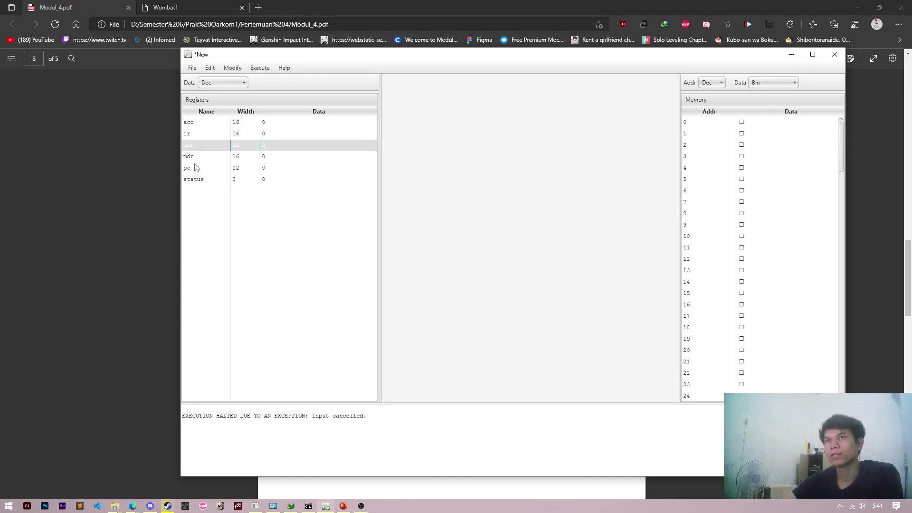
left_click(199, 161)
left_click(195, 170)
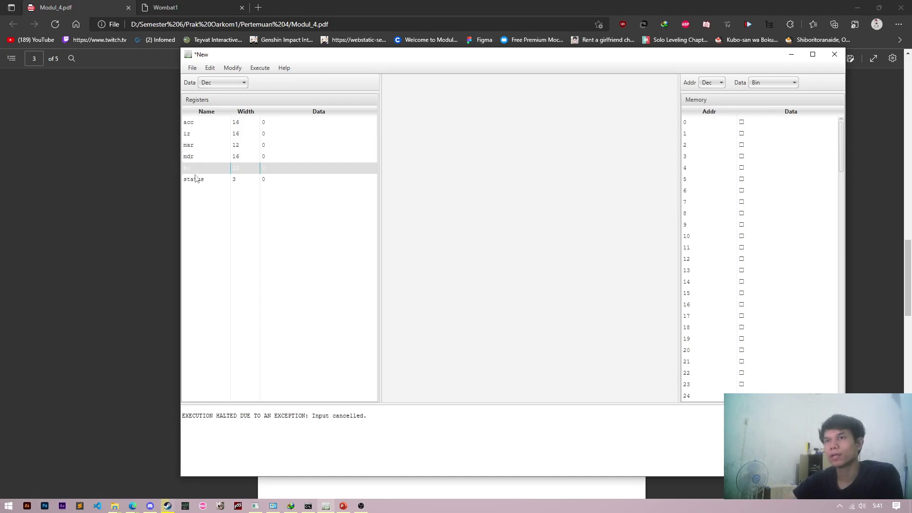
left_click(197, 179)
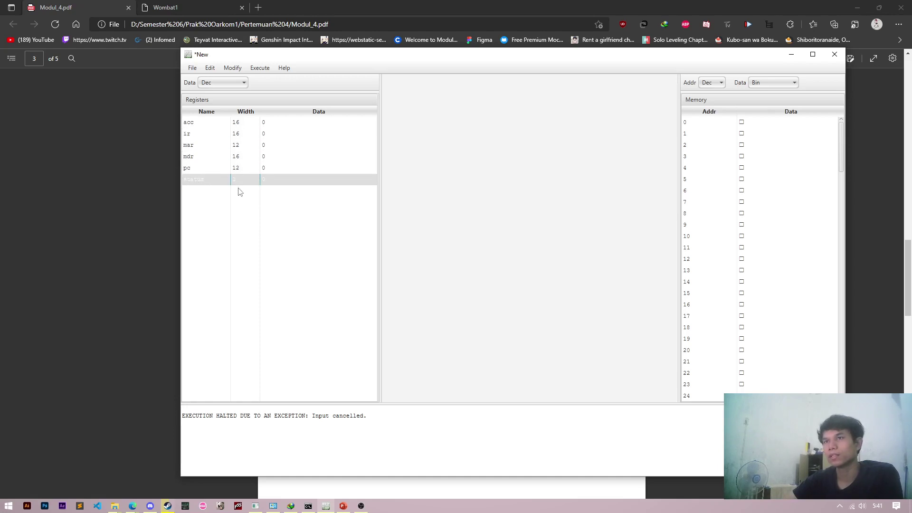
left_click(232, 125)
left_click(238, 145)
left_click(240, 154)
left_click(252, 116)
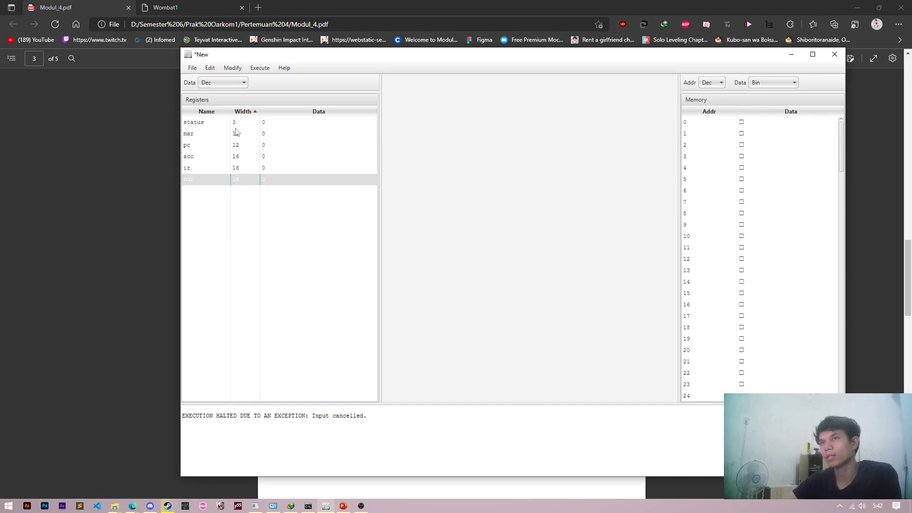
left_click(244, 112)
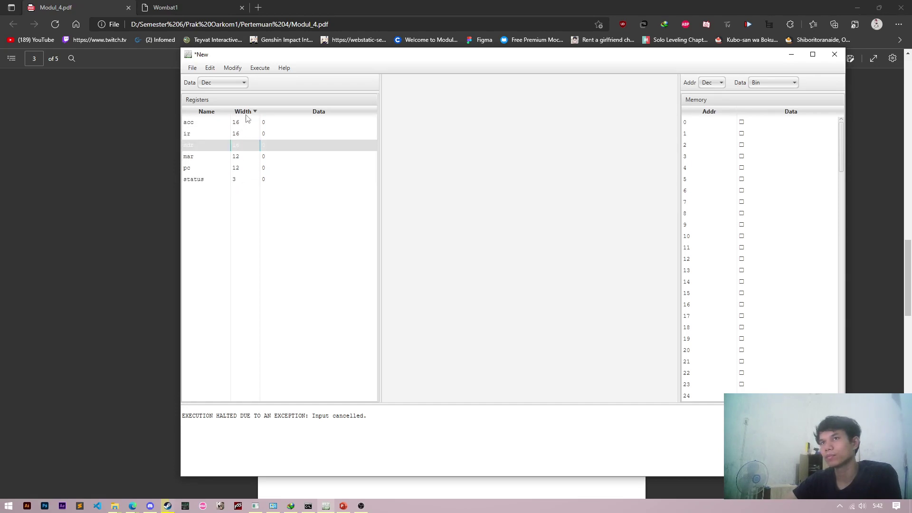
left_click(246, 122)
left_click(244, 134)
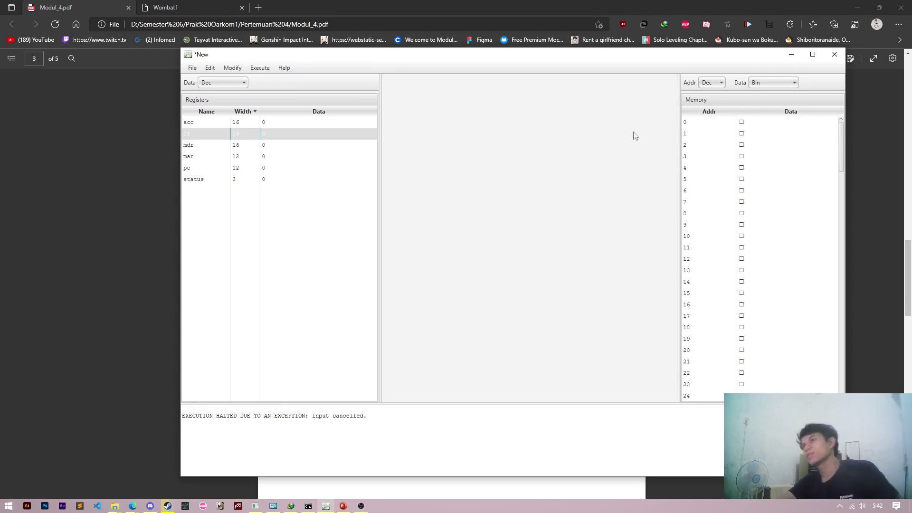
Look through the addresses of the new Memory RAM and return to address 0.
scroll(704, 299, "down", 9)
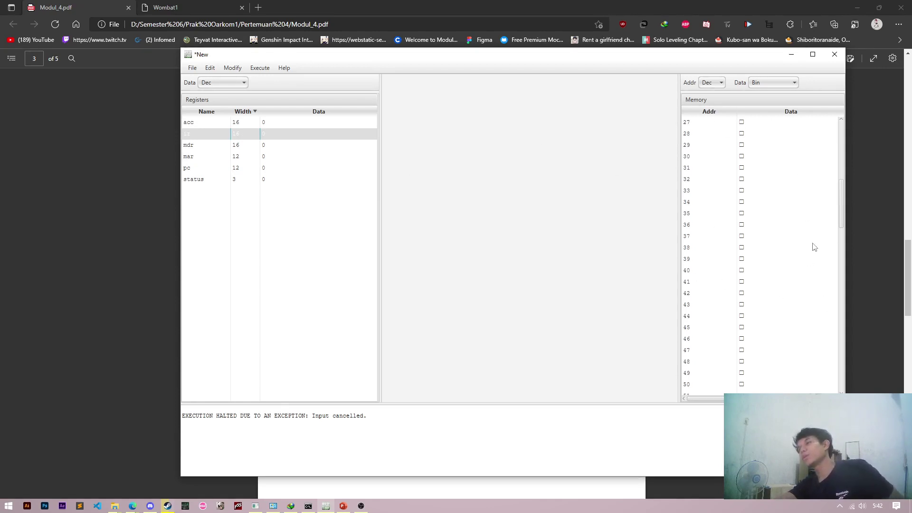
left_click_drag(840, 209, 765, 160)
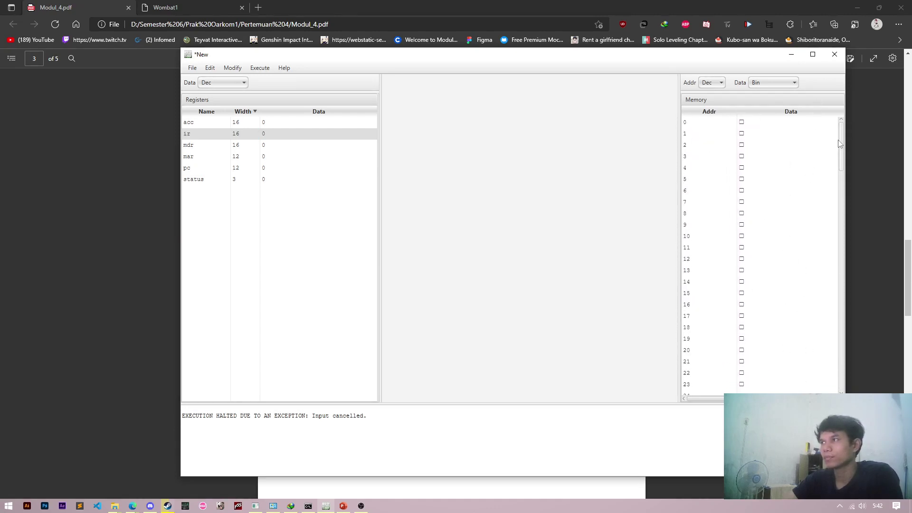
mouse_move(838, 143)
left_mouse_down()
mouse_move(747, 342)
mouse_move(845, 214)
mouse_move(843, 375)
mouse_move(842, 143)
left_mouse_up()
Open the machine instructions editor and consult the Sample CPU instruction table in the CPU Sim_1.pptx PowerPoint slides, returning to the editor.
left_click(226, 69)
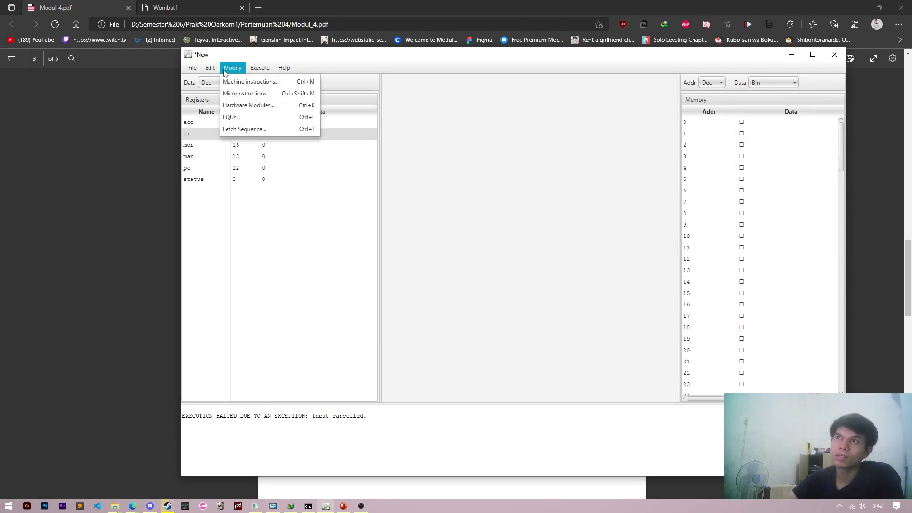
left_click(246, 82)
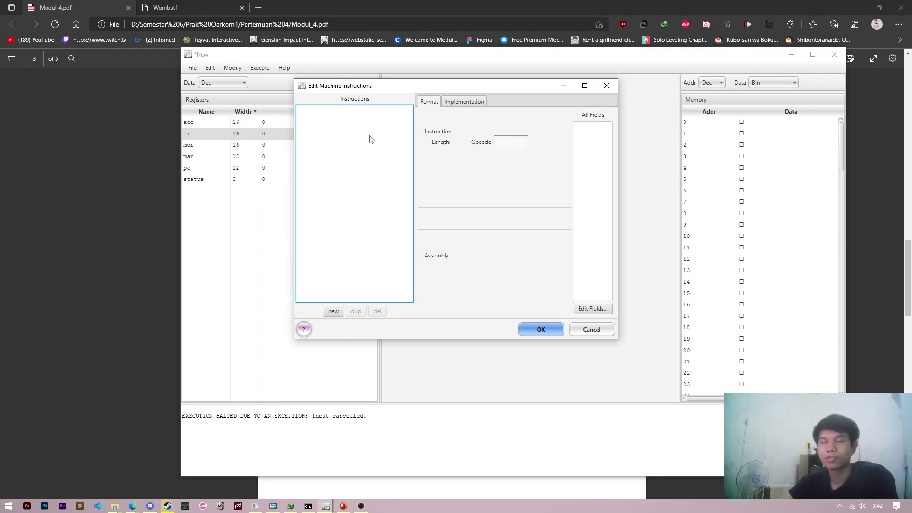
key("alt+Tab")
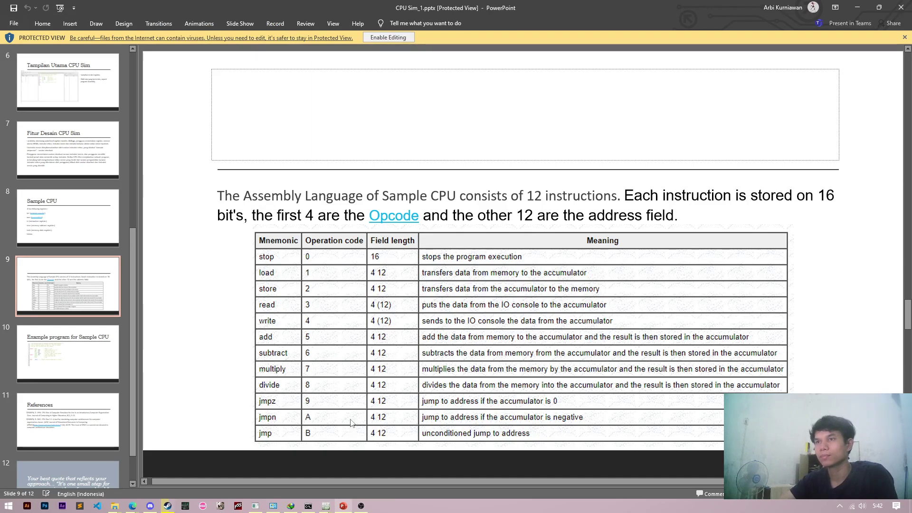
left_click(326, 507)
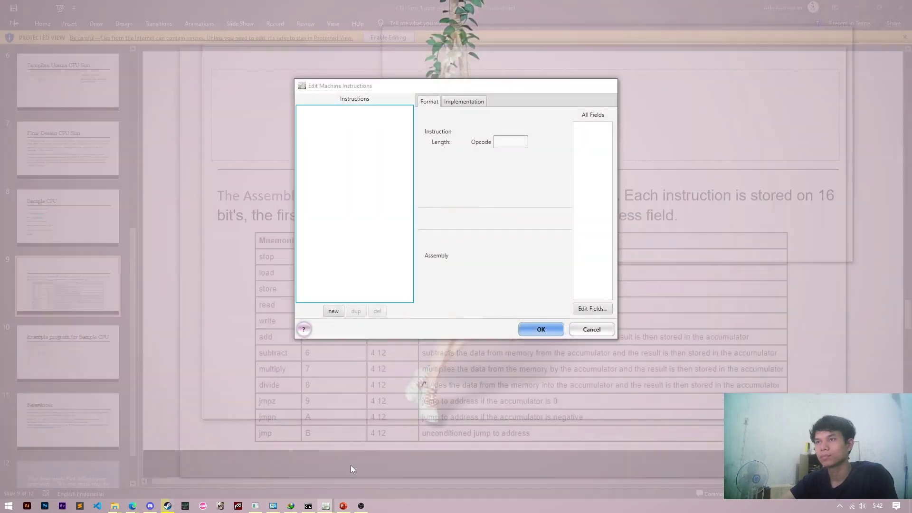
Move the machine instructions editor aside from the slide table, open its field editor and add a field named addr.
left_click(350, 465)
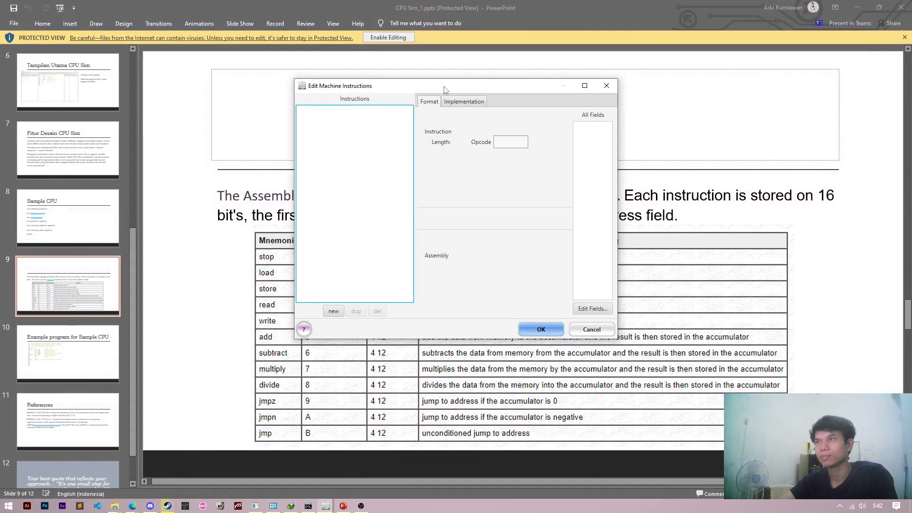
left_click(768, 165)
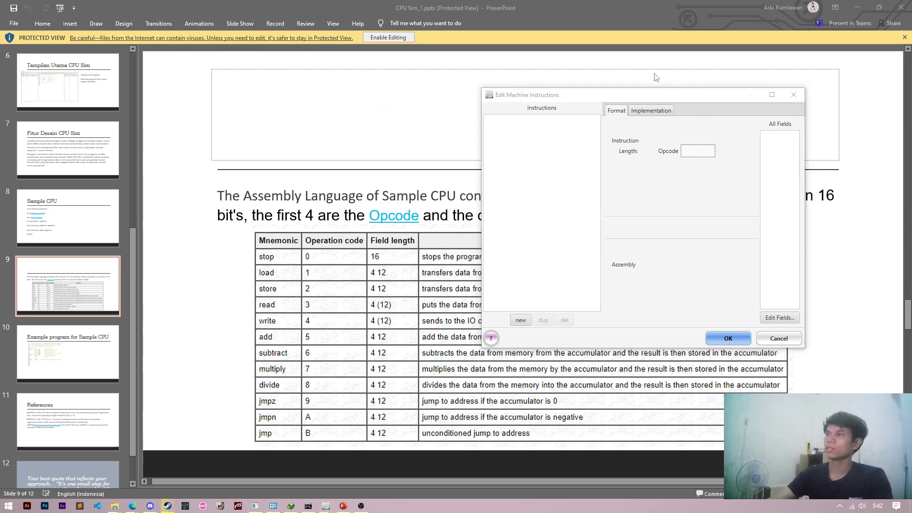
left_click(783, 317)
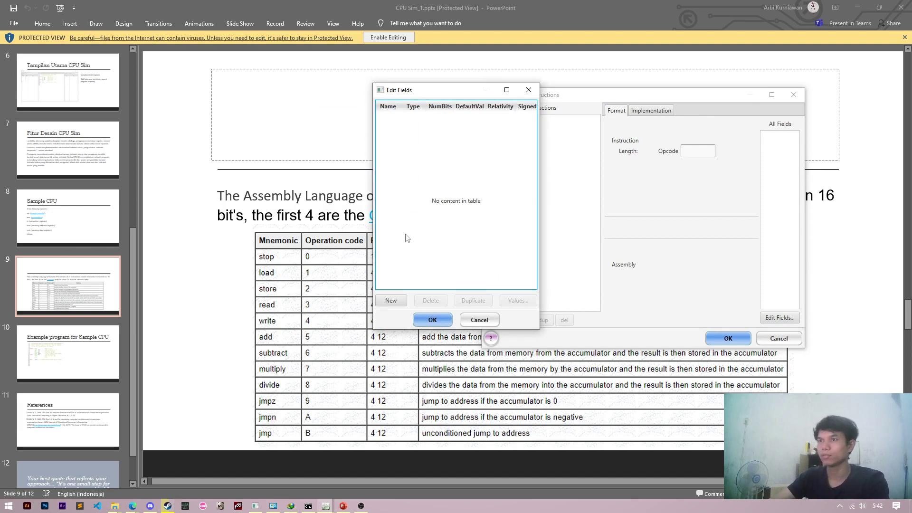
left_click(398, 299)
left_click(406, 119)
left_click(386, 117)
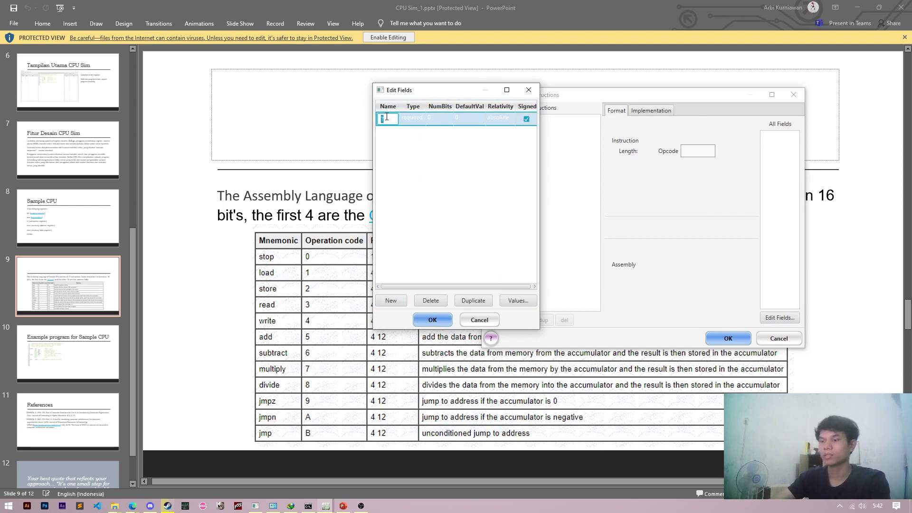
type("ad")
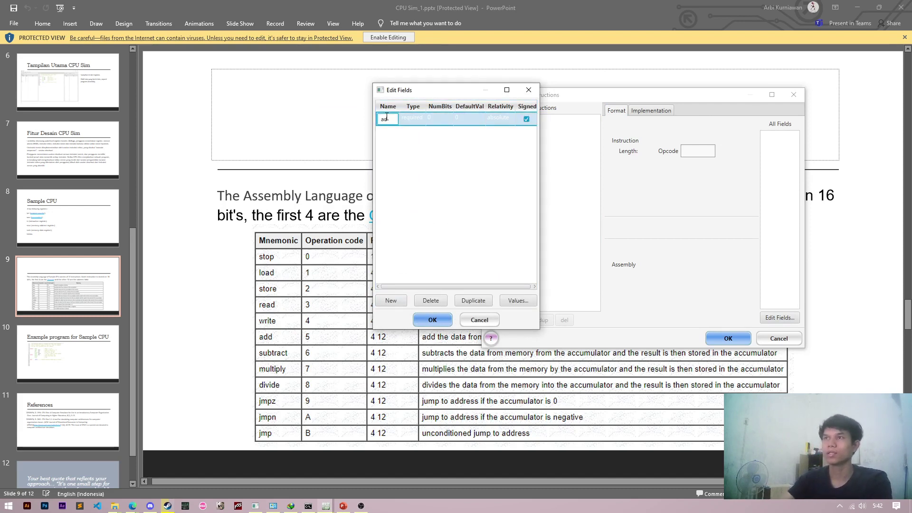
type("d")
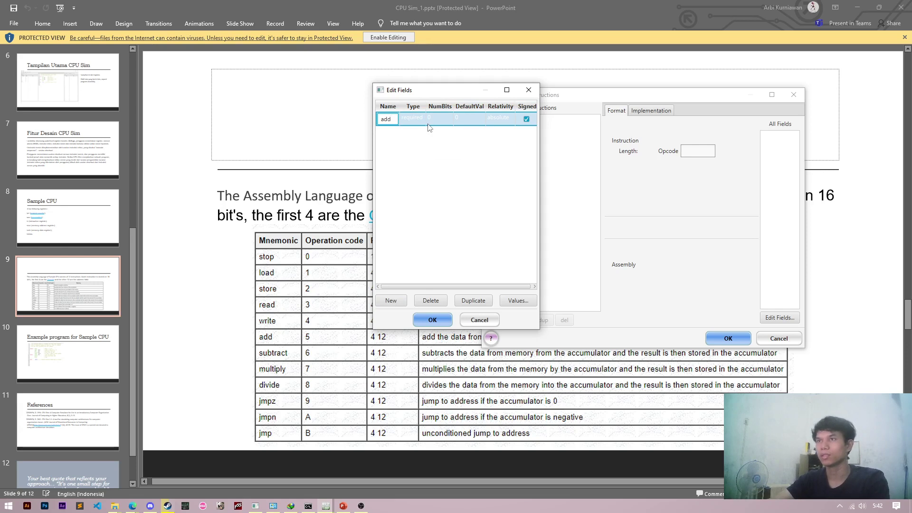
type("r")
left_click(417, 130)
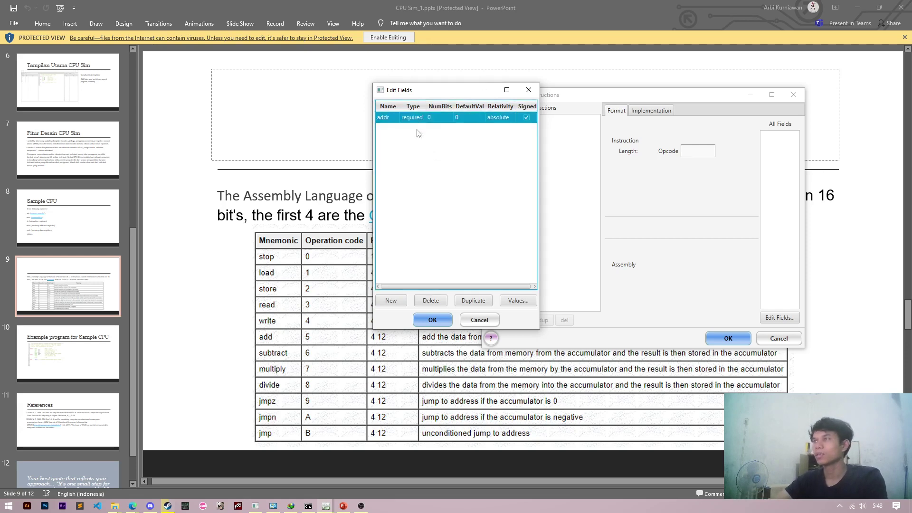
Set the addr field to 12 bits and make it unsigned.
double_click(444, 118)
type("12")
key("Return")
left_click(526, 118)
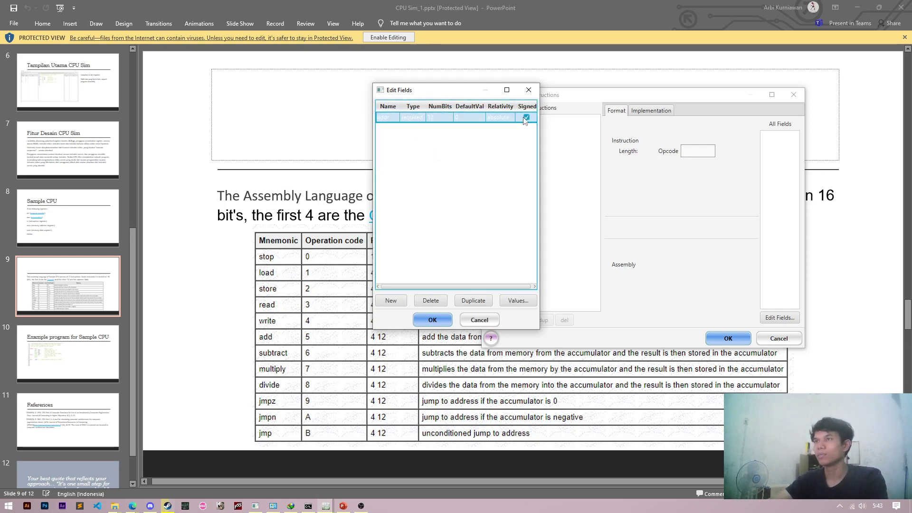
Add a second field named unused with a width of 12 bits.
left_click(388, 300)
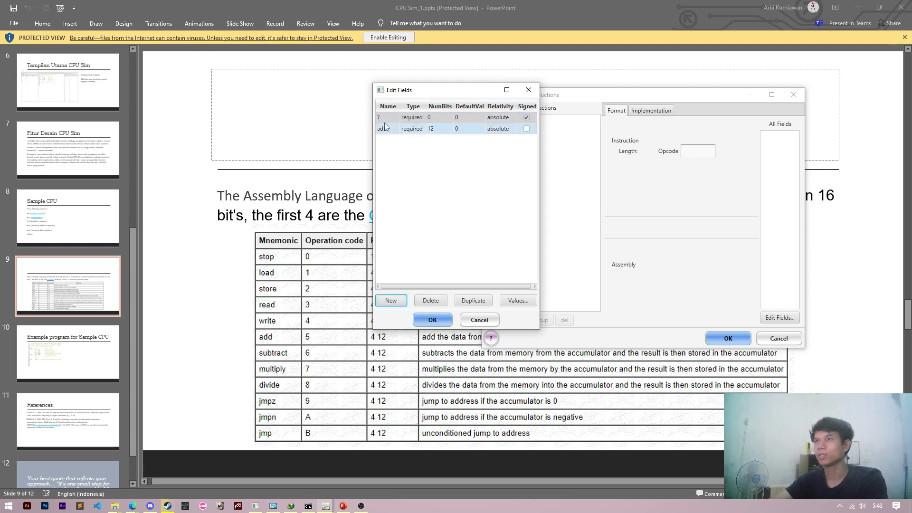
double_click(382, 117)
type("uns")
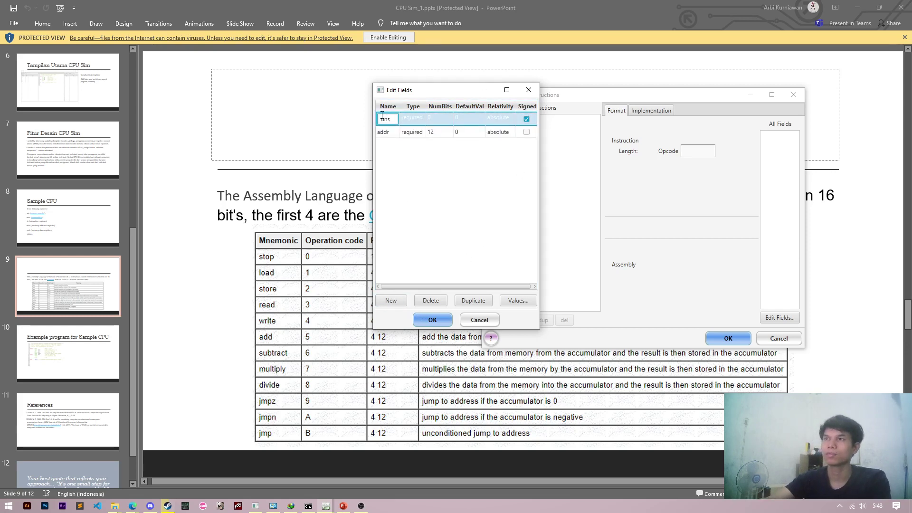
type("used")
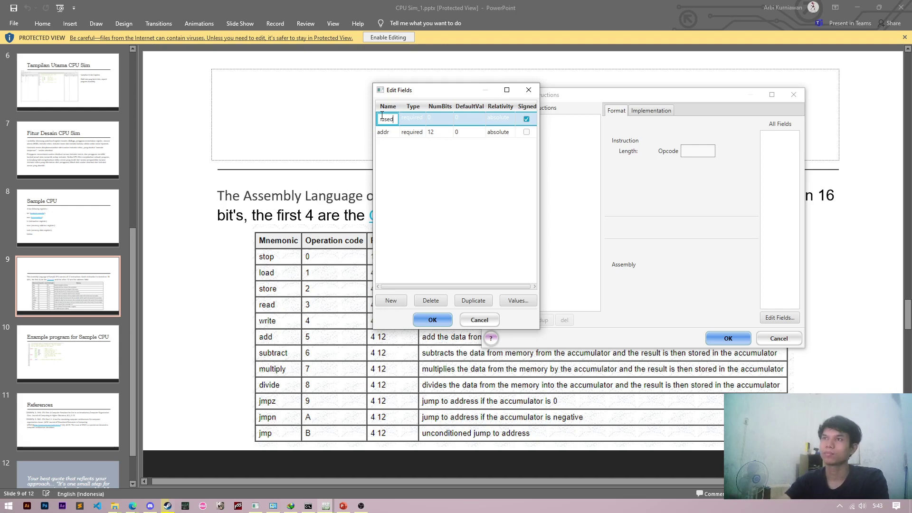
key("Return")
double_click(439, 118)
type("12")
key("Return")
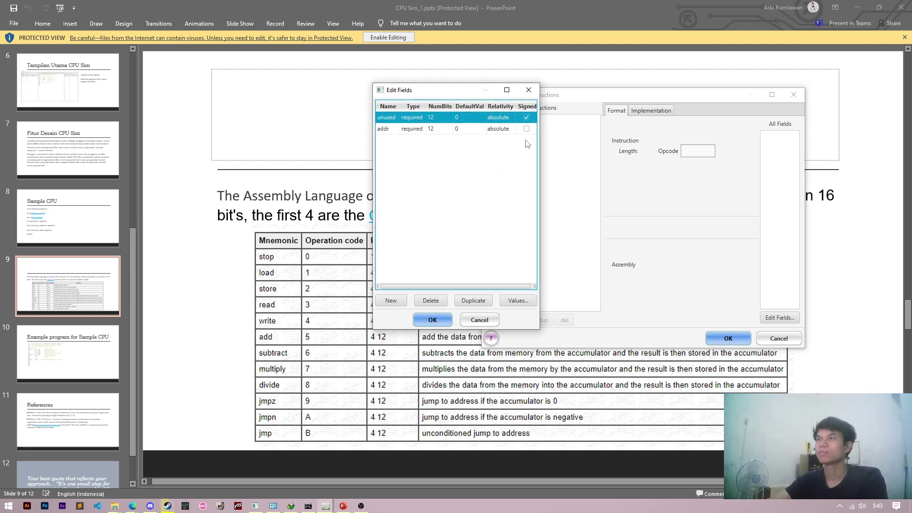
Add a field named op with a width of 4 bits and apply the field list.
left_click(390, 300)
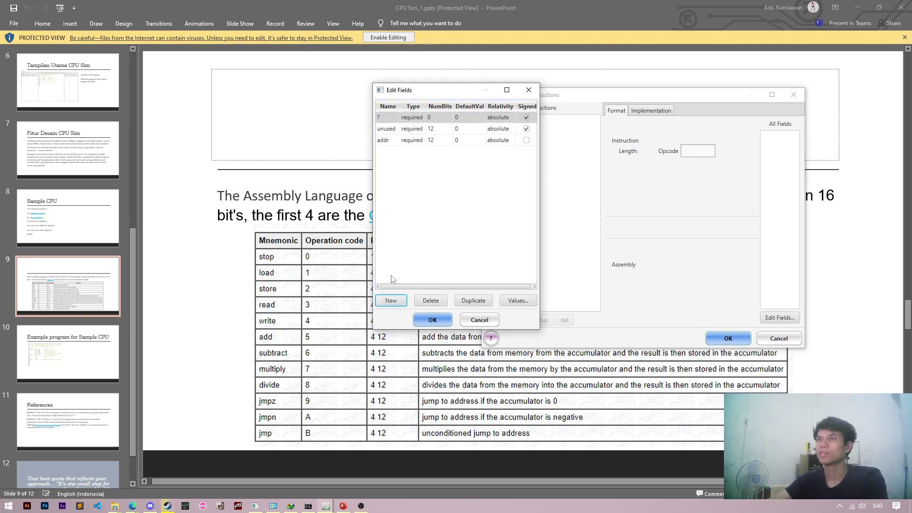
double_click(387, 119)
type("op")
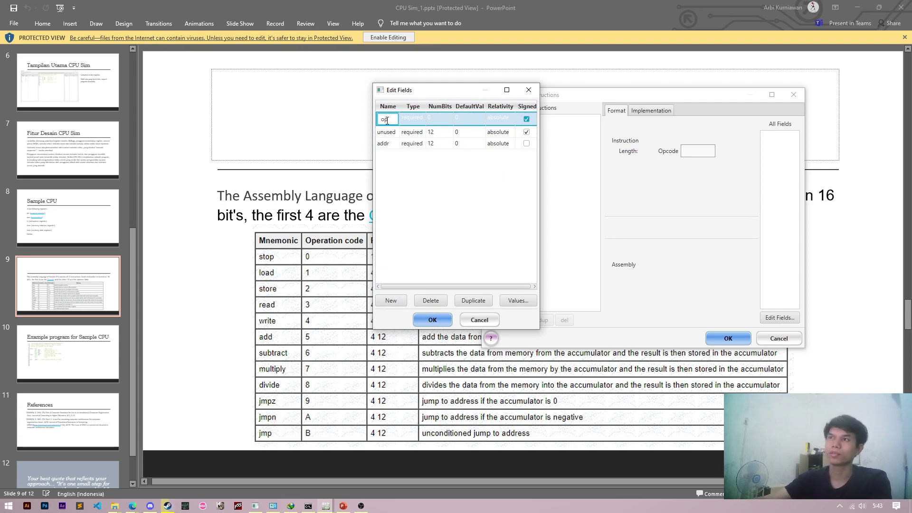
key("Return")
double_click(433, 117)
type("4")
key("Return")
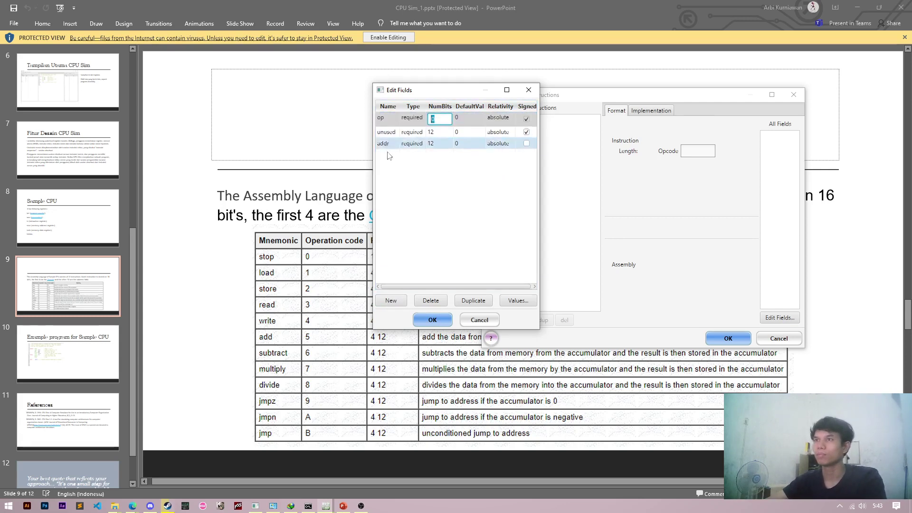
left_click(439, 318)
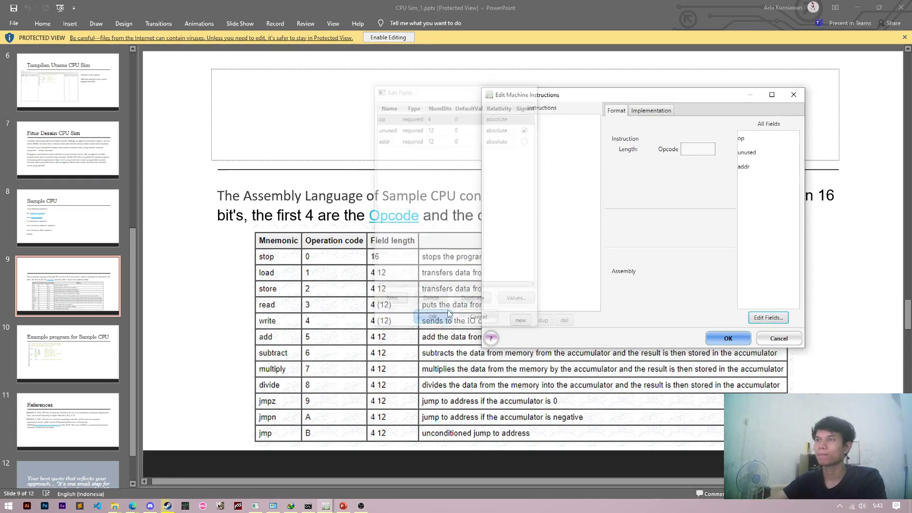
Create the stop instruction with the op and unused fields, keeping only op in its assembly format.
left_click_drag(684, 97, 669, 89)
left_click(504, 312)
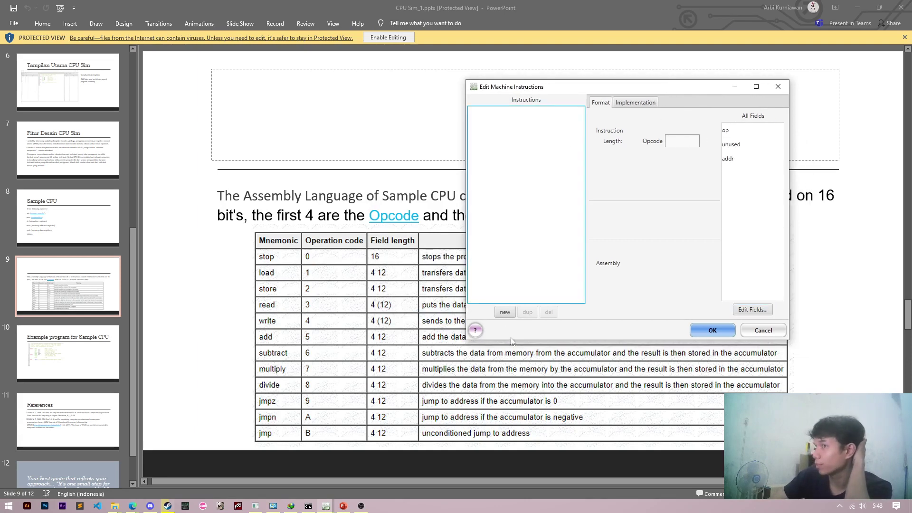
left_click(497, 112)
left_click(497, 113)
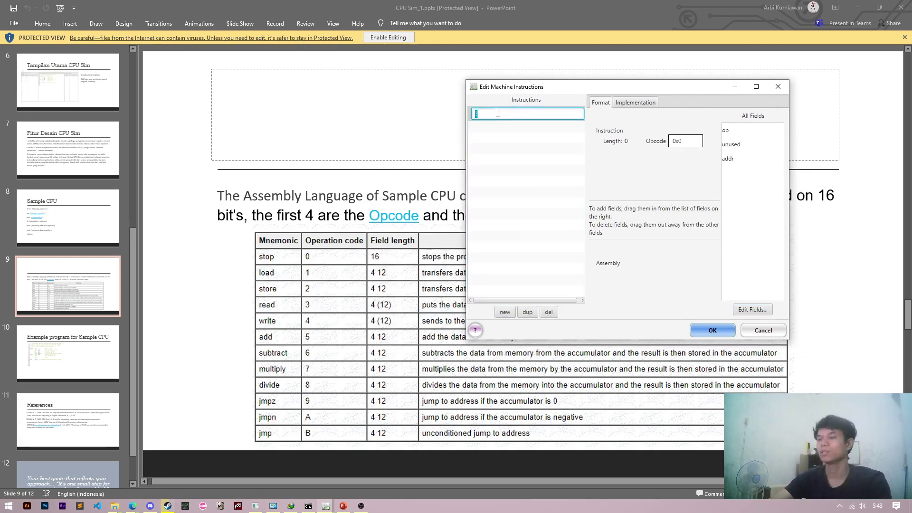
type("load")
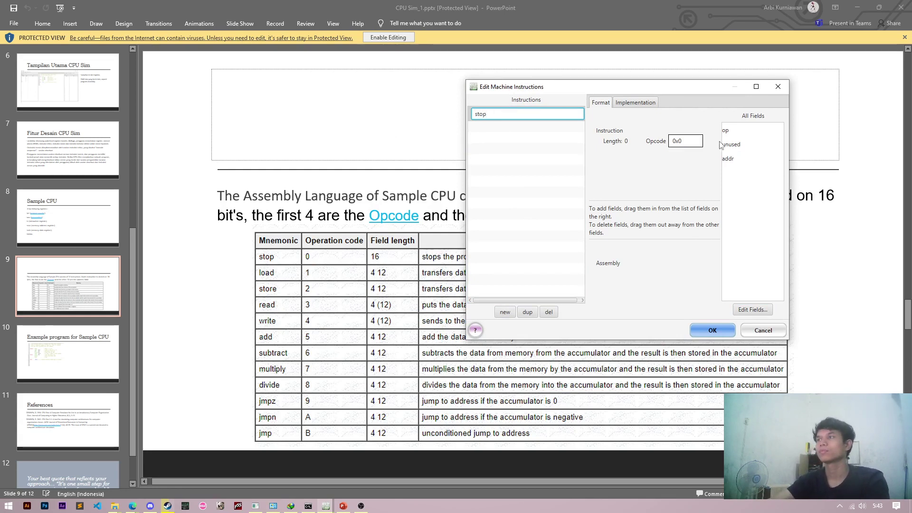
left_click_drag(725, 131, 613, 195)
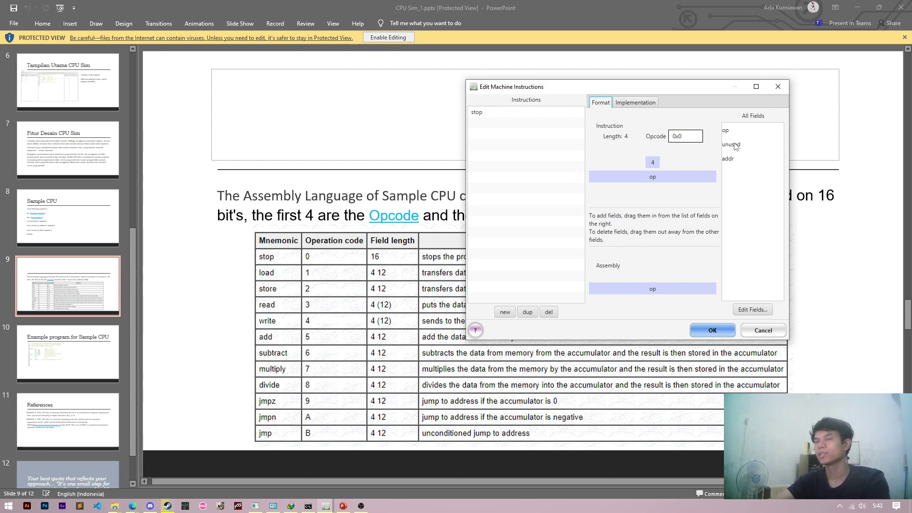
left_click_drag(735, 146, 670, 185)
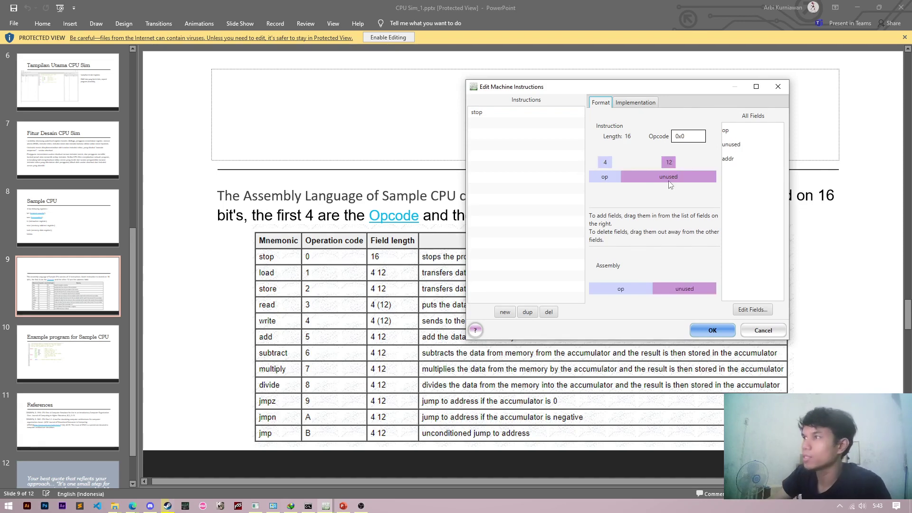
left_click_drag(684, 289, 760, 224)
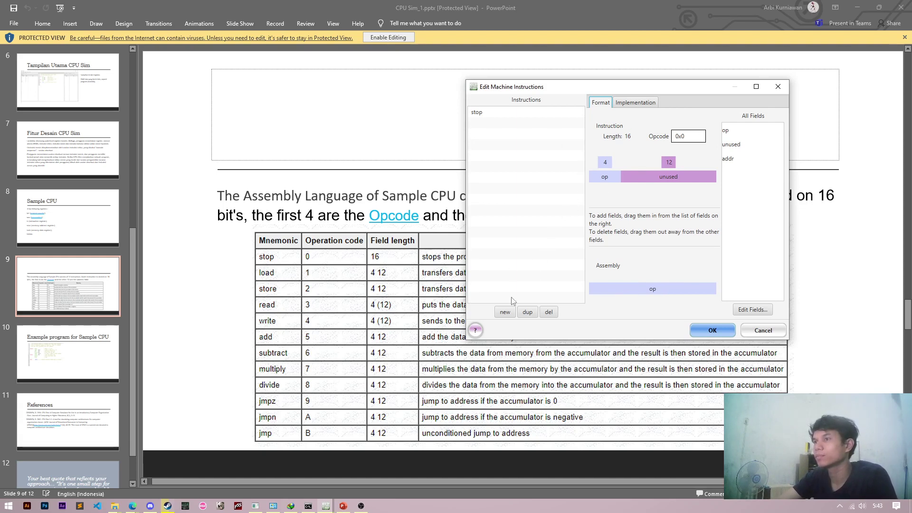
Create the load instruction with the op field followed by addr.
left_click(505, 312)
double_click(478, 113)
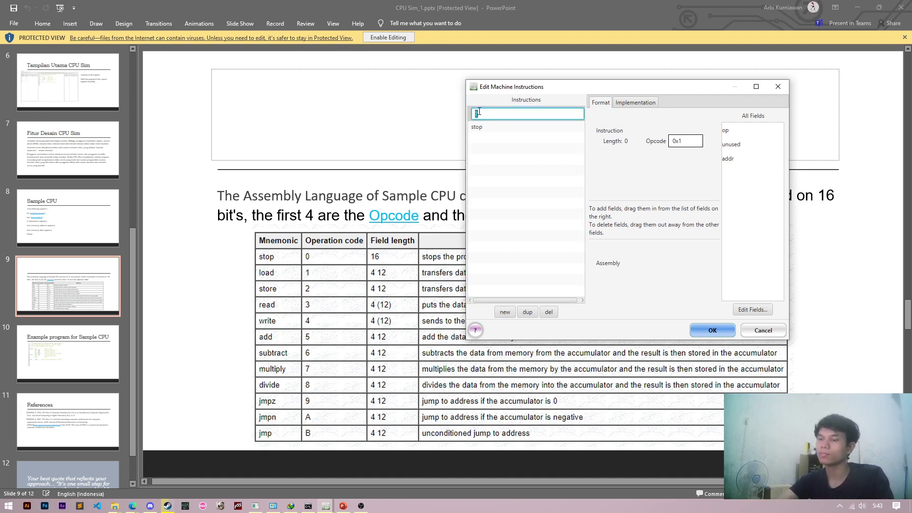
key("Return")
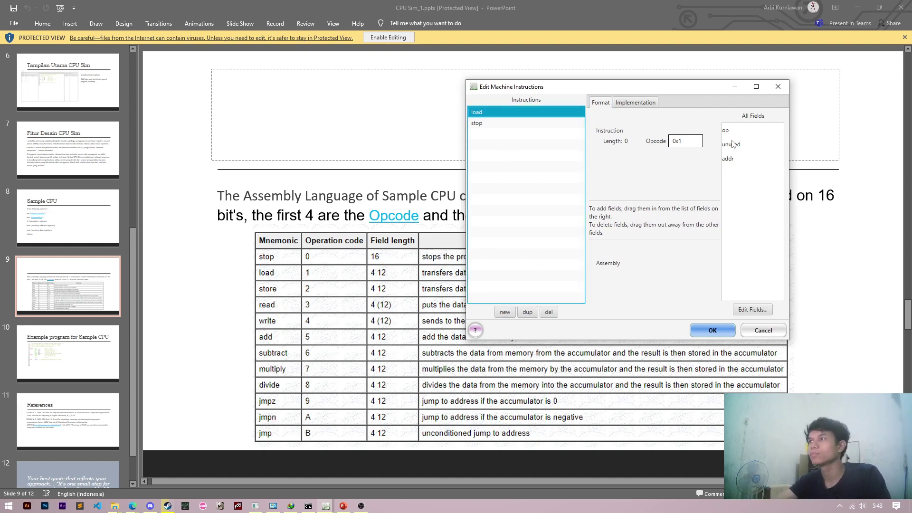
left_click_drag(725, 131, 615, 184)
left_click_drag(734, 157, 673, 176)
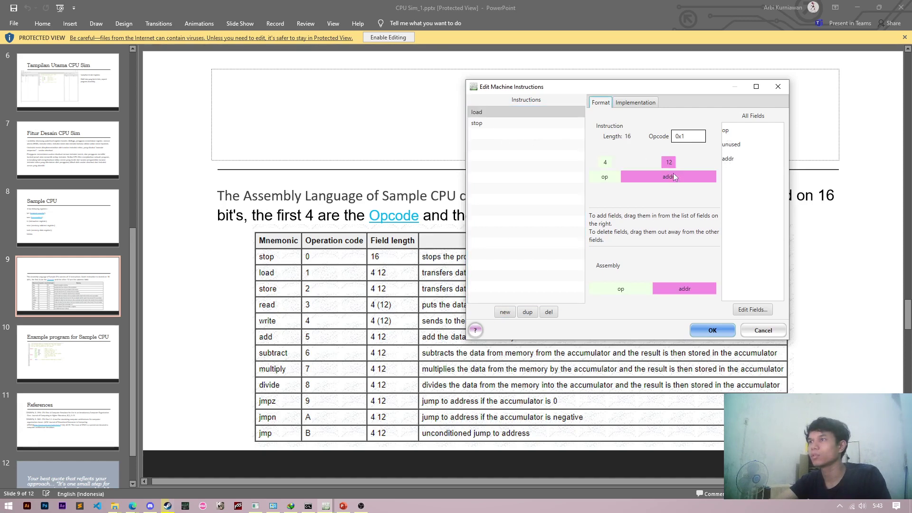
Create the store instruction with the op field followed by addr.
left_click(504, 312)
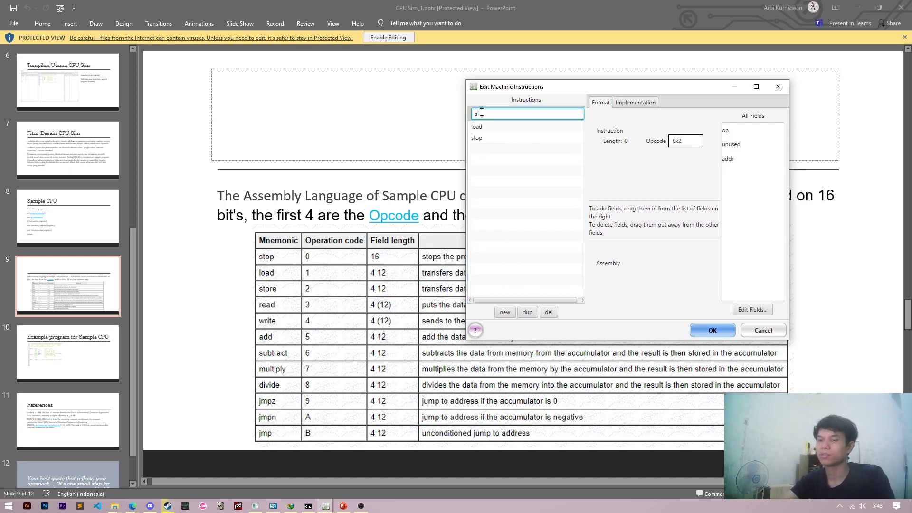
left_click_drag(725, 133, 613, 196)
left_click_drag(728, 158, 647, 191)
Create the read instruction with the op and unused fields, keeping only op in its assembly format.
left_click(504, 312)
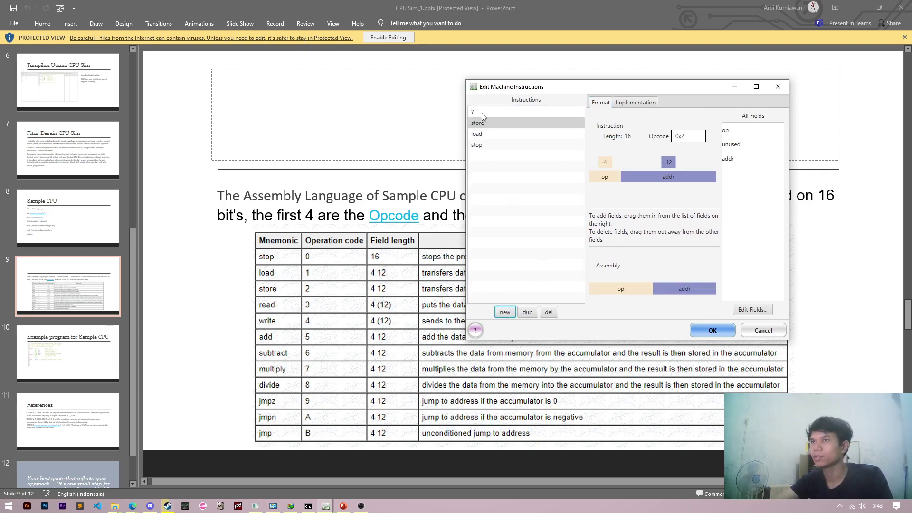
left_click_drag(512, 91, 569, 89)
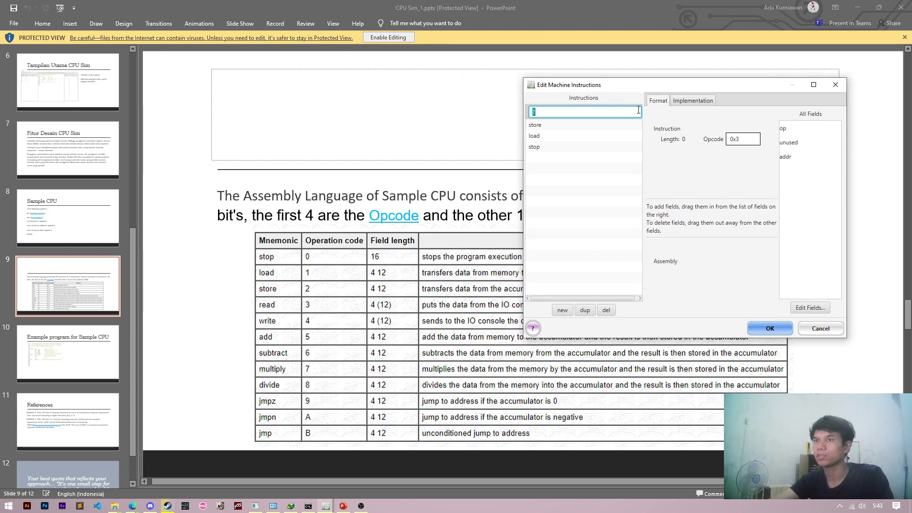
type("read")
key("Return")
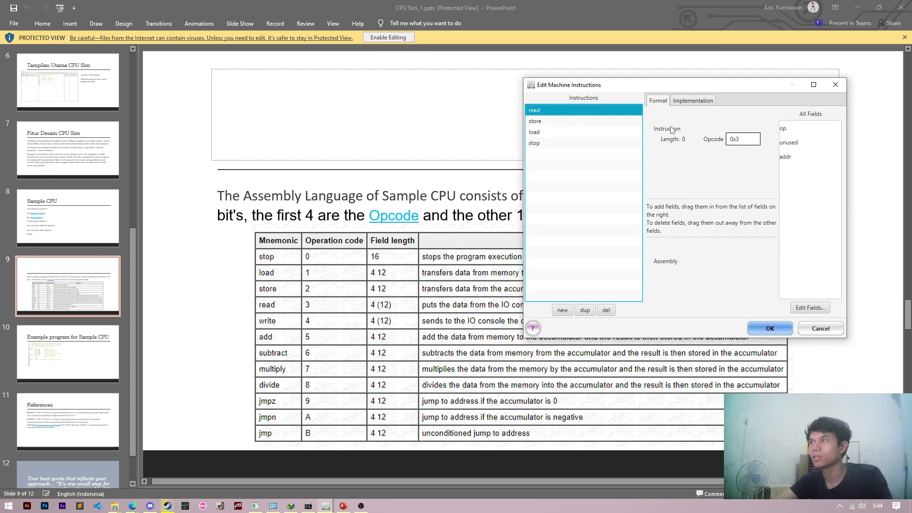
left_click_drag(661, 89, 508, 95)
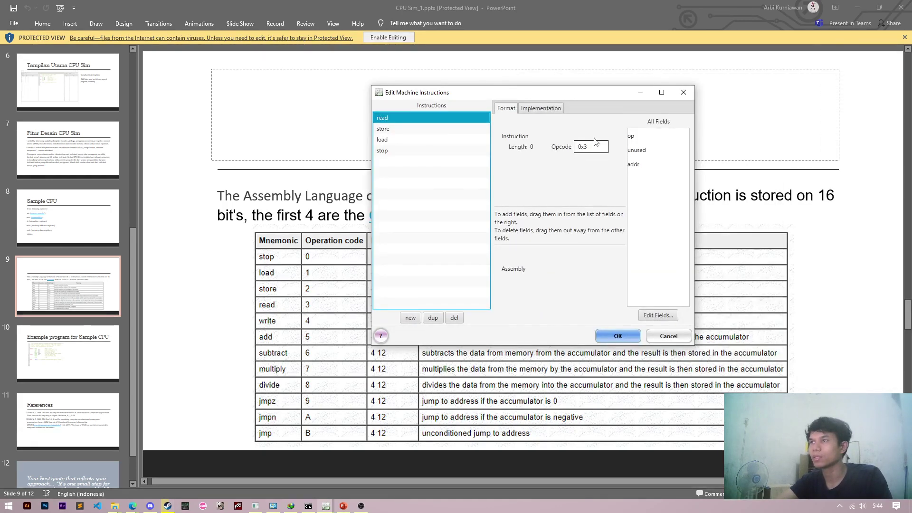
left_click(630, 137)
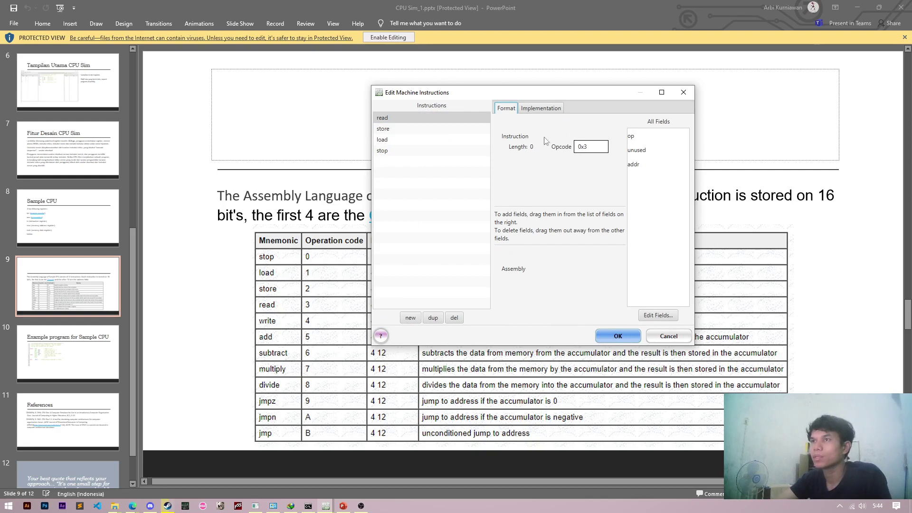
left_click_drag(630, 143, 570, 182)
left_click_drag(583, 285, 572, 256)
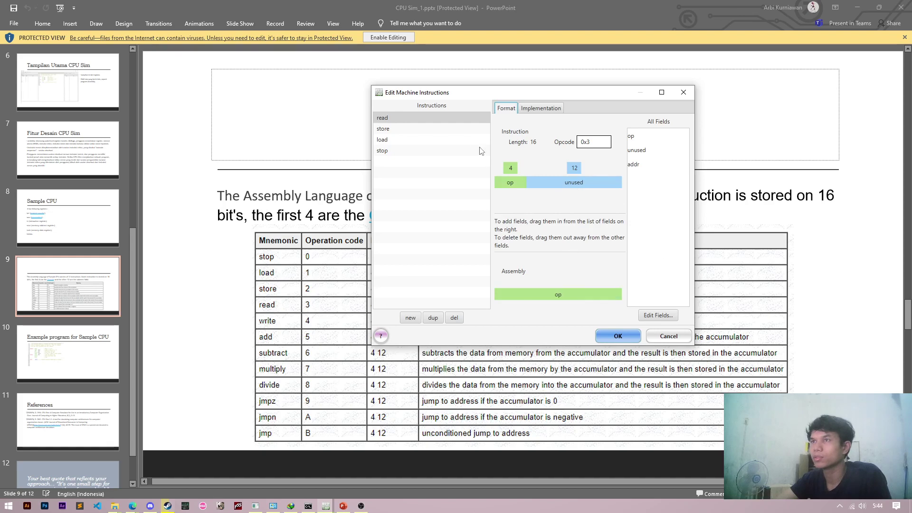
Create the write instruction with the op and unused fields, keeping only op in its assembly format.
left_click(410, 317)
double_click(383, 118)
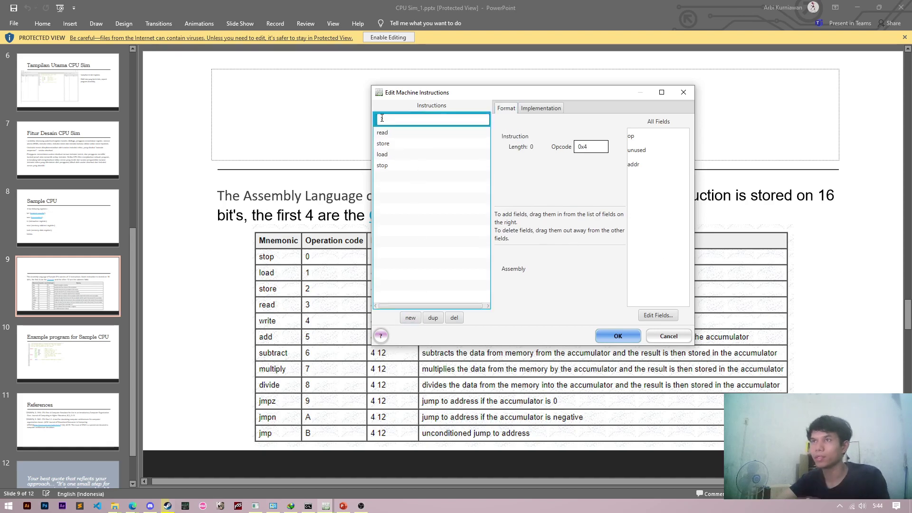
type("write")
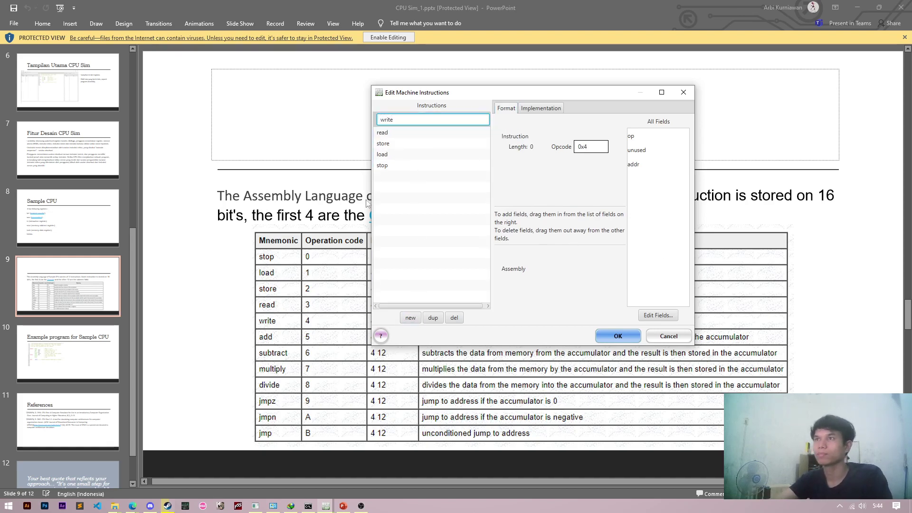
key("Return")
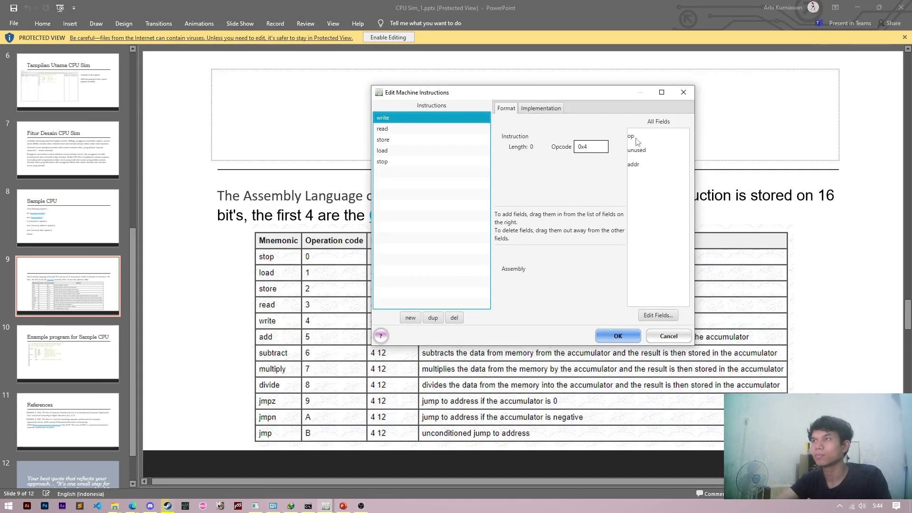
left_click_drag(632, 137, 583, 216)
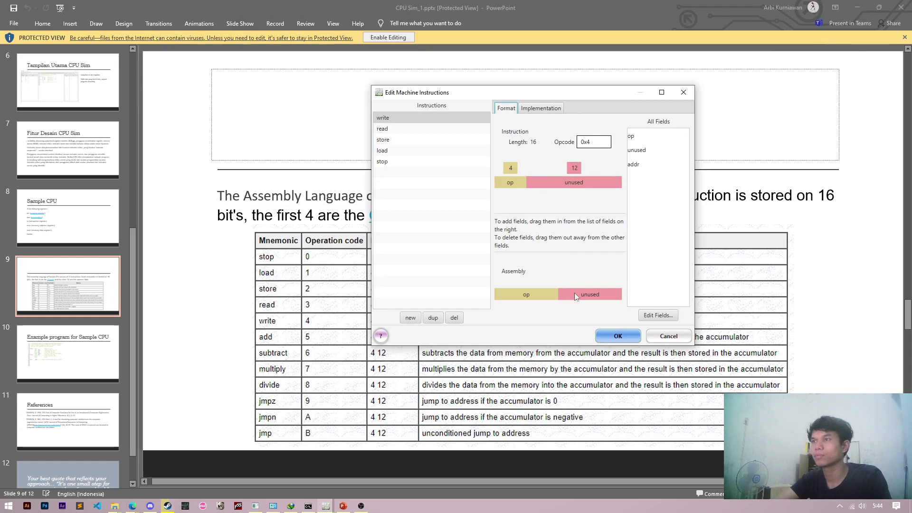
left_click_drag(660, 249, 660, 247)
Create the add instruction with the op field followed by addr.
left_click_drag(565, 94, 638, 95)
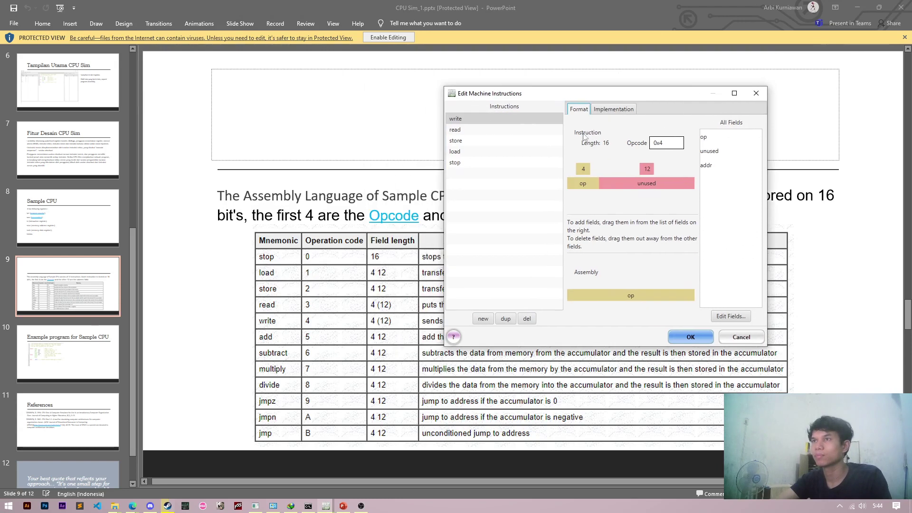
left_click(483, 318)
double_click(479, 121)
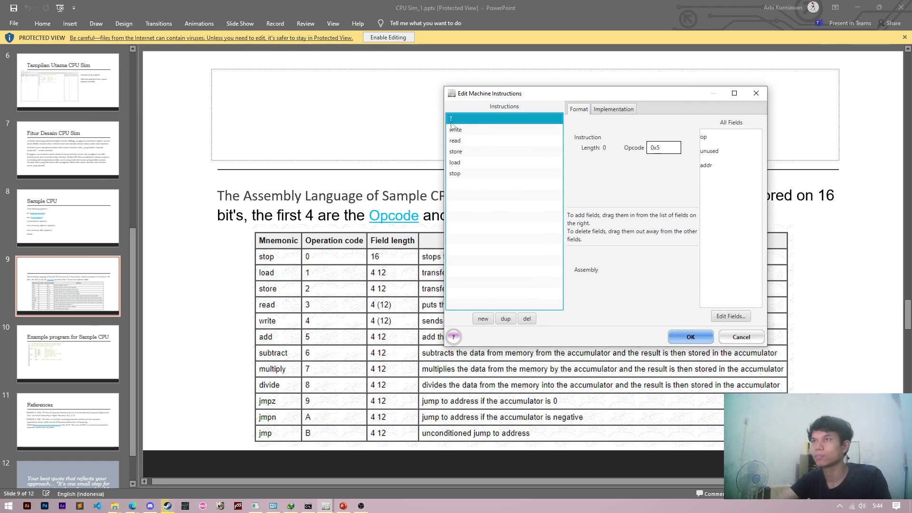
type("add")
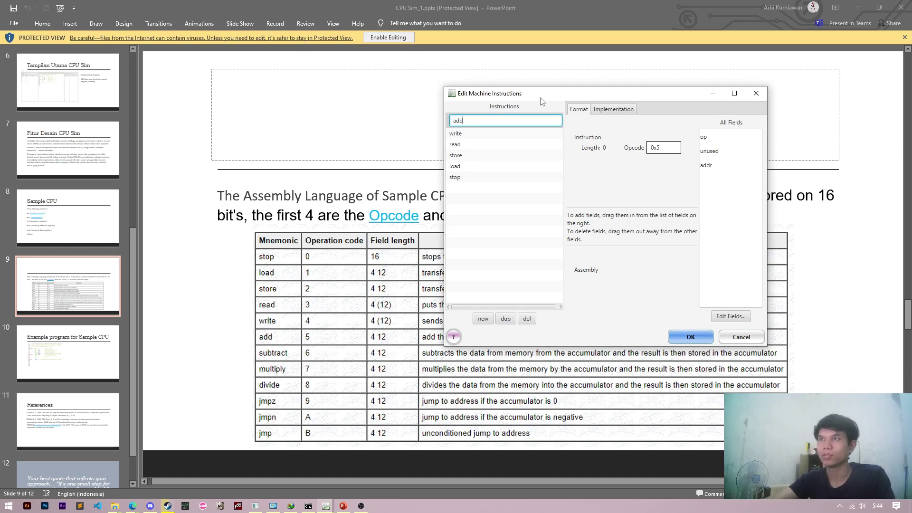
key("Return")
left_click_drag(704, 137, 606, 196)
left_click_drag(706, 165, 620, 209)
Create the substract instruction with the op field followed by addr.
left_click(483, 318)
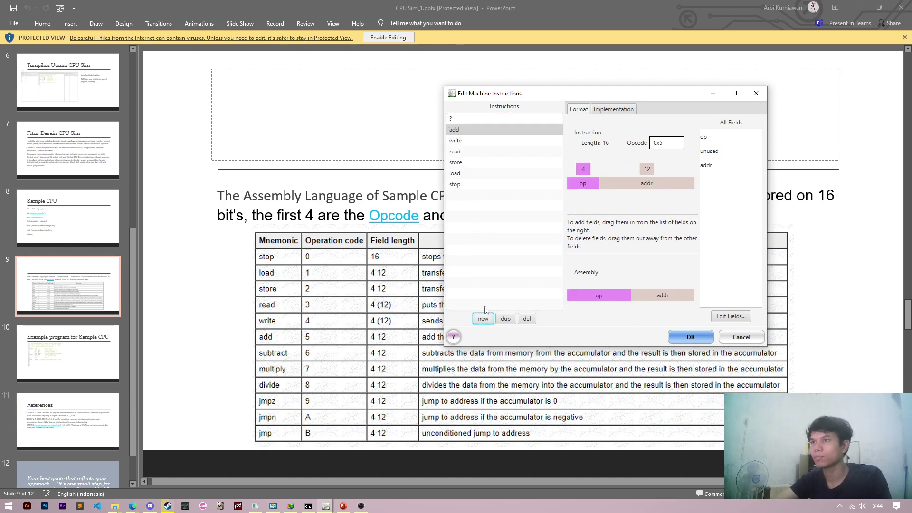
double_click(454, 118)
type("sub")
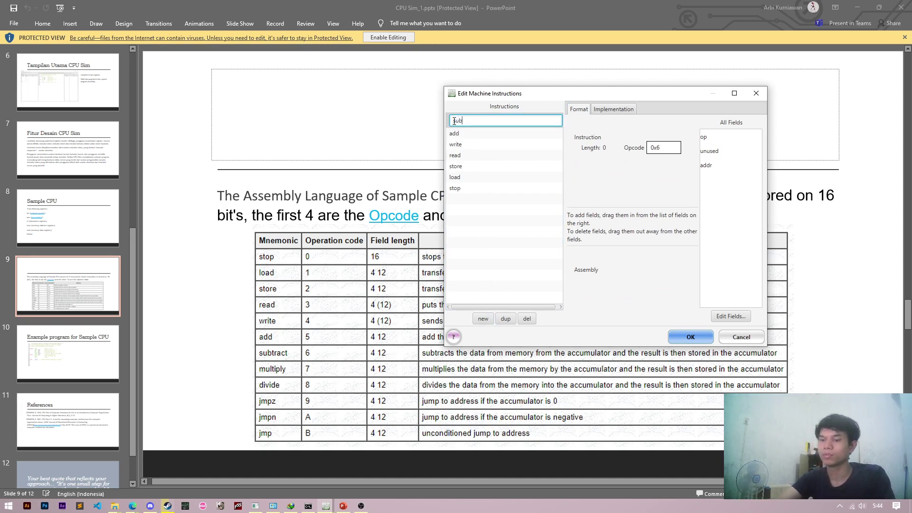
type("stract")
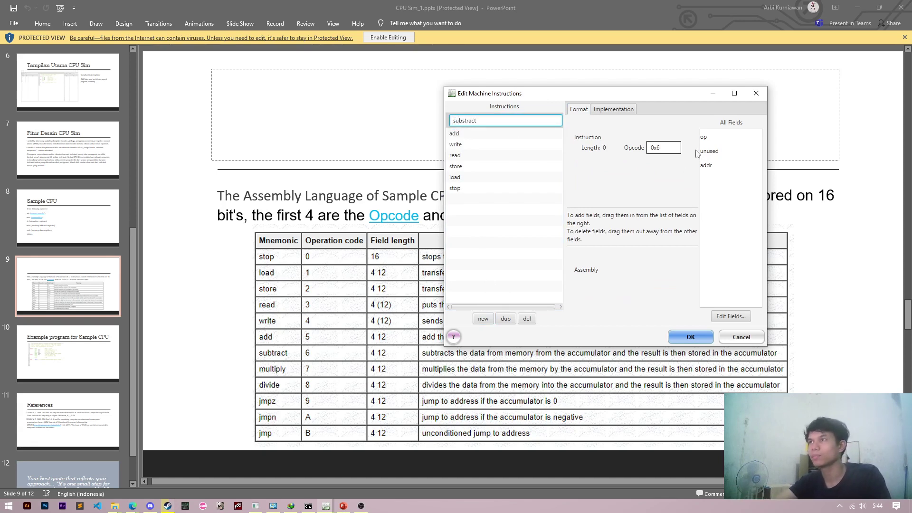
left_click_drag(704, 137, 626, 208)
left_click_drag(706, 166, 634, 209)
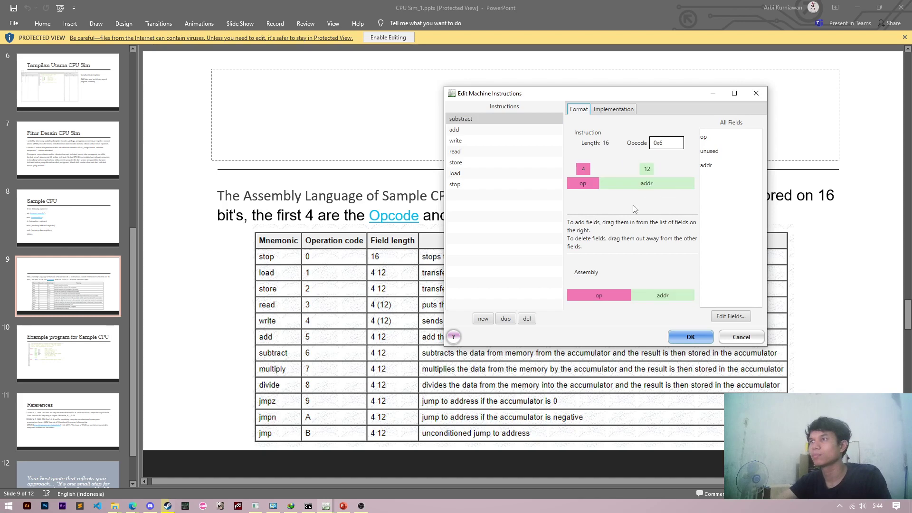
Create the multiply instruction with the op field followed by addr.
left_click(482, 318)
left_click(455, 117)
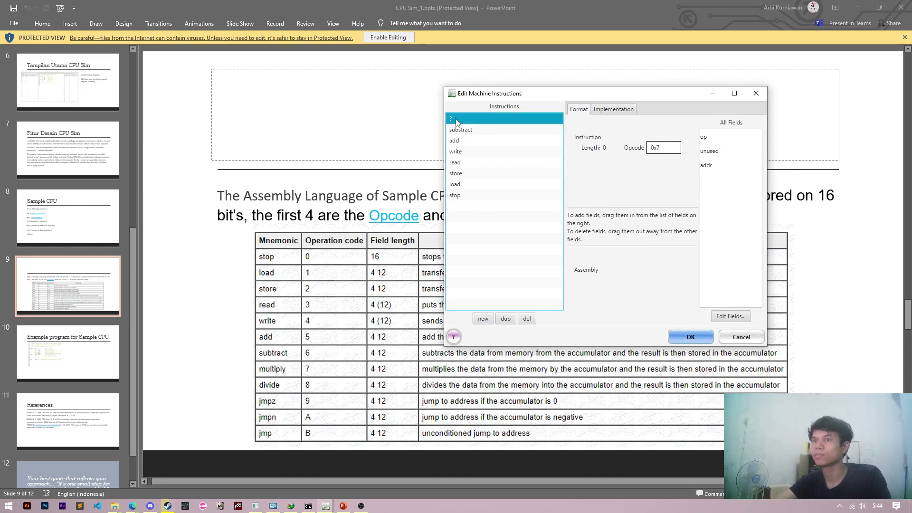
left_click(455, 119)
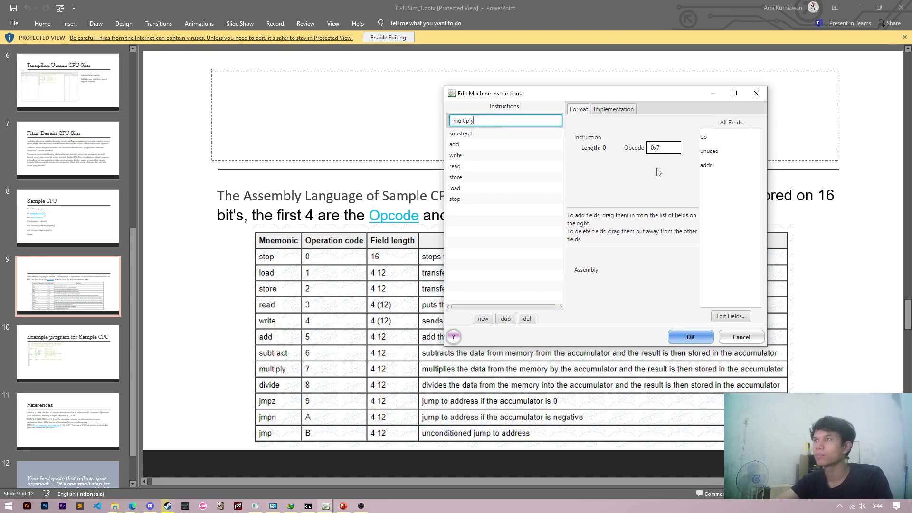
key("Return")
left_click_drag(707, 142, 636, 176)
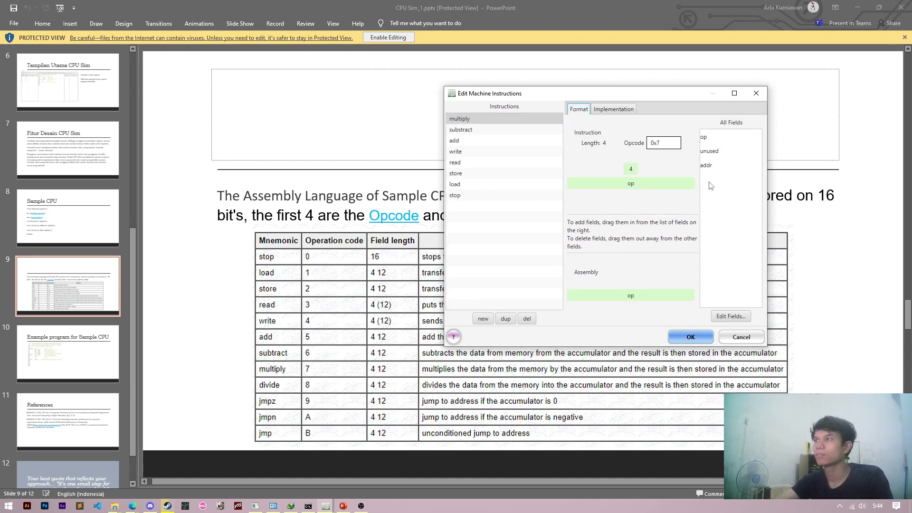
left_click_drag(706, 165, 665, 183)
Create the divide instruction and add the op field to its format.
left_click(483, 318)
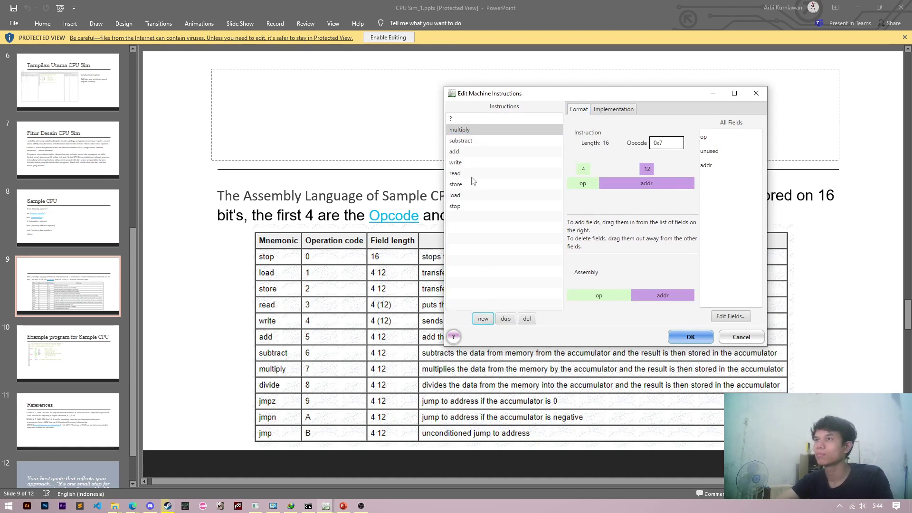
left_click(455, 120)
type("d")
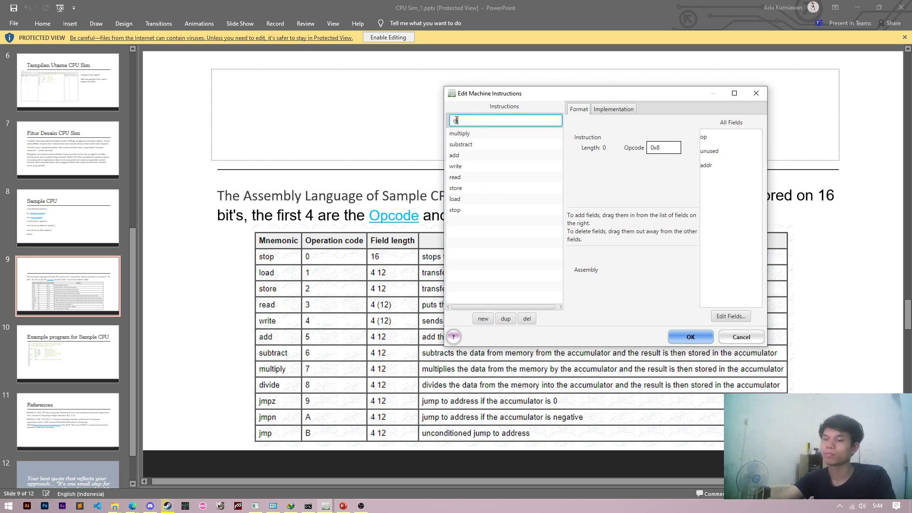
type("ivide")
key("Return")
left_click_drag(703, 137, 664, 182)
Create the jmpz instruction with the op field followed by addr.
left_click(454, 120)
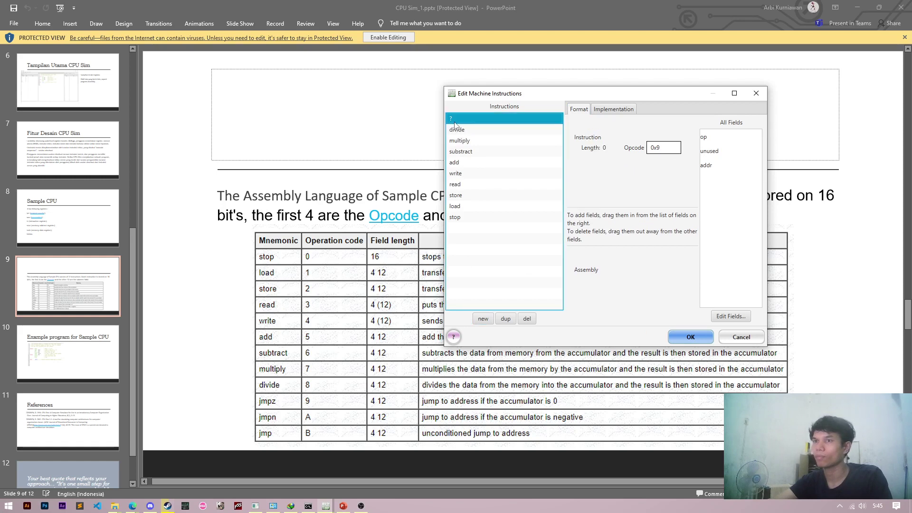
left_click(454, 121)
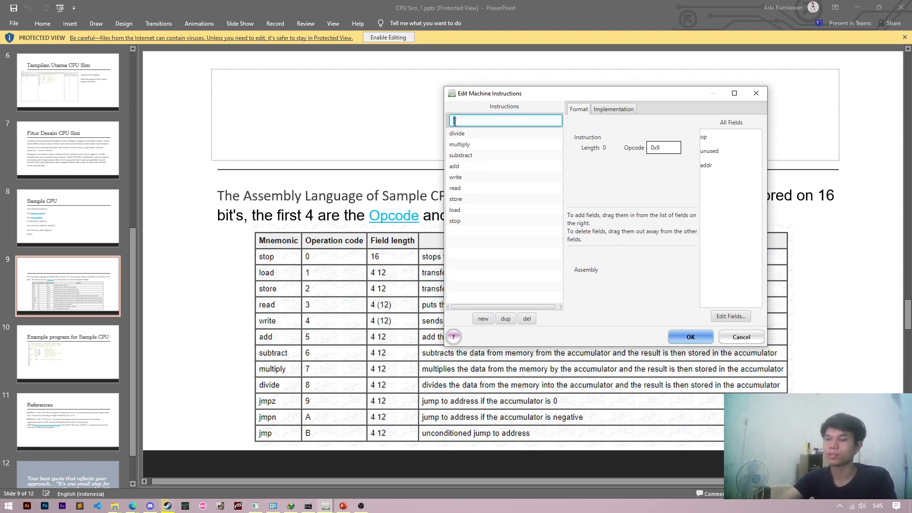
type("jmpz")
key("Return")
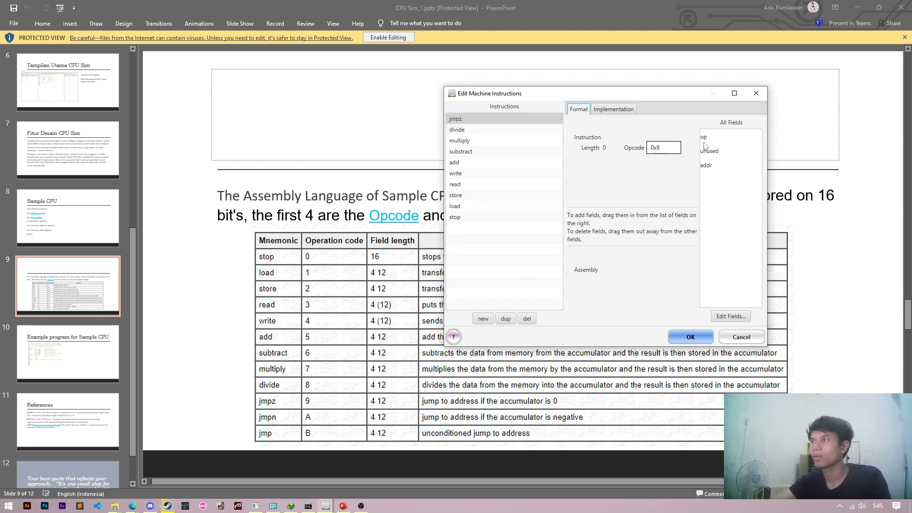
left_click_drag(705, 138, 615, 187)
left_click_drag(708, 166, 645, 199)
Create the jmpn instruction with the op field followed by addr.
left_click(482, 318)
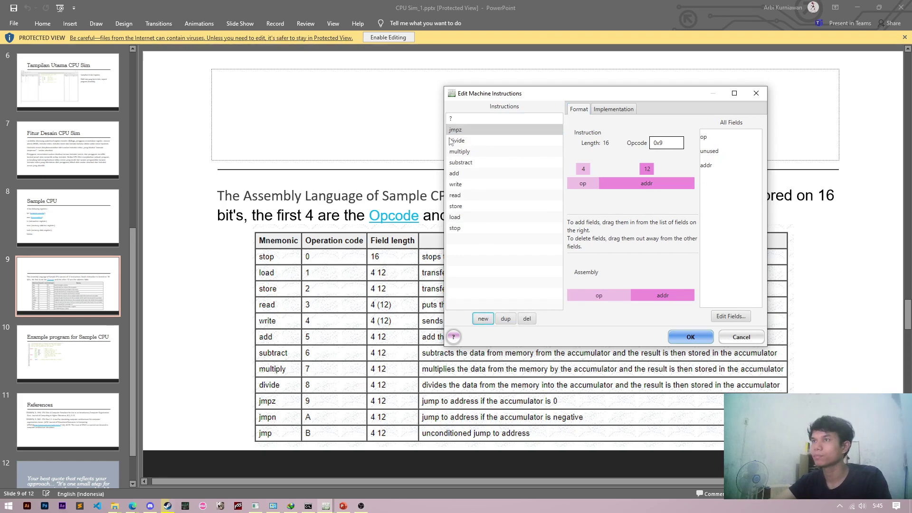
left_click(454, 121)
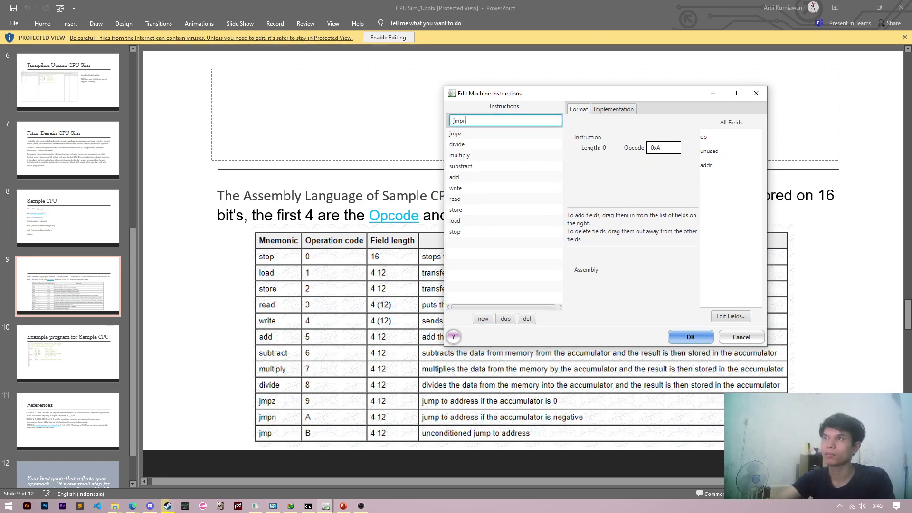
type("jmpn")
key("Return")
left_click_drag(703, 137, 615, 185)
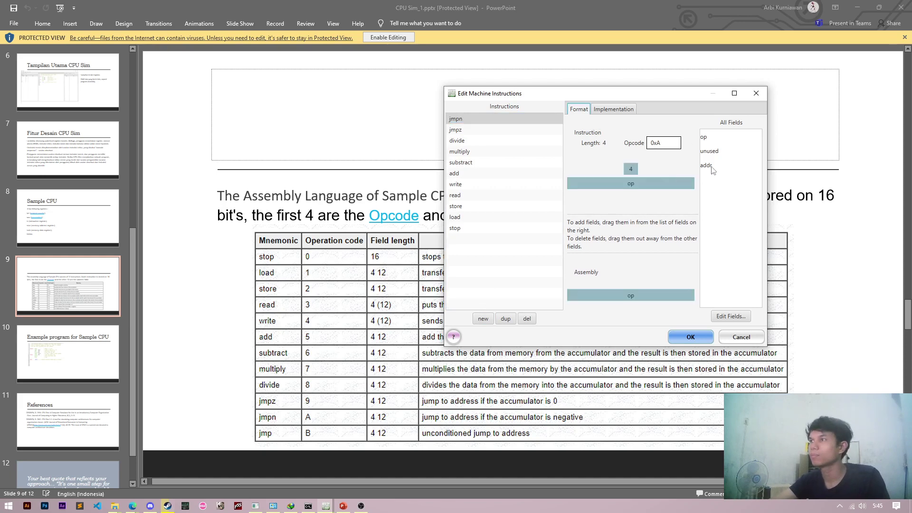
left_click_drag(707, 165, 646, 185)
Create the jmp instruction with the op field followed by addr.
left_click(483, 318)
left_click(457, 120)
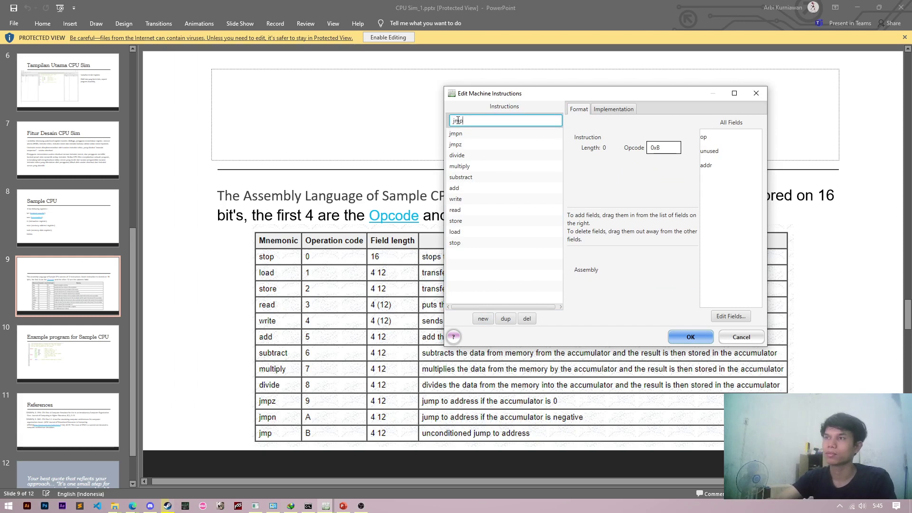
left_click_drag(709, 137, 634, 186)
left_click_drag(712, 165, 641, 191)
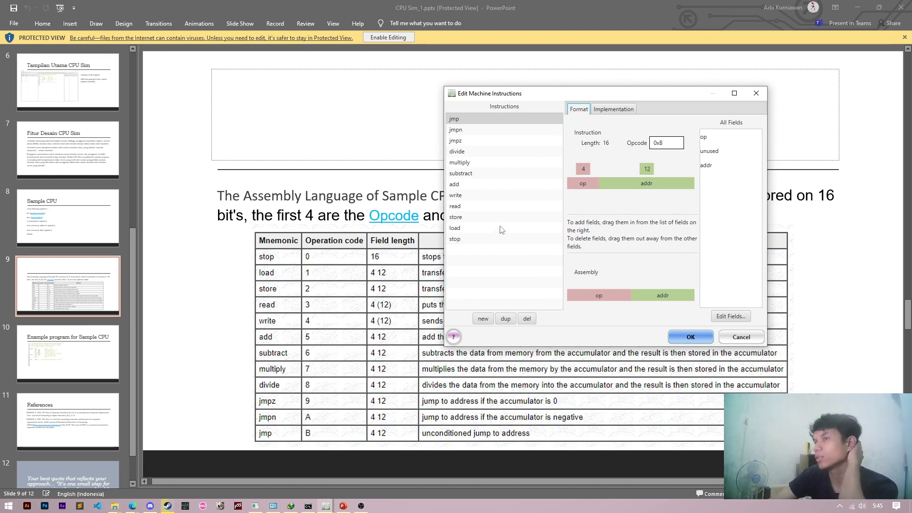
Check the implementation of the stop and jmp instructions and accept the machine instruction definitions.
left_click(494, 239)
left_click(609, 112)
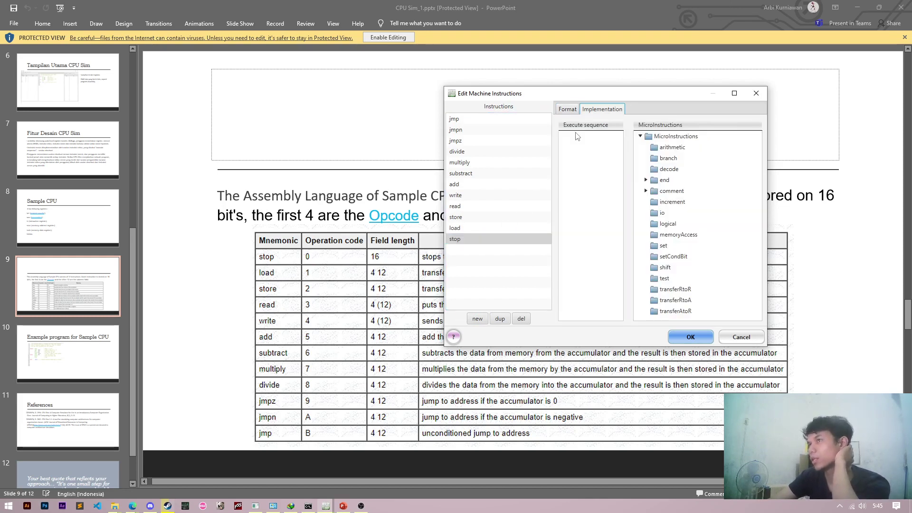
left_click(474, 119)
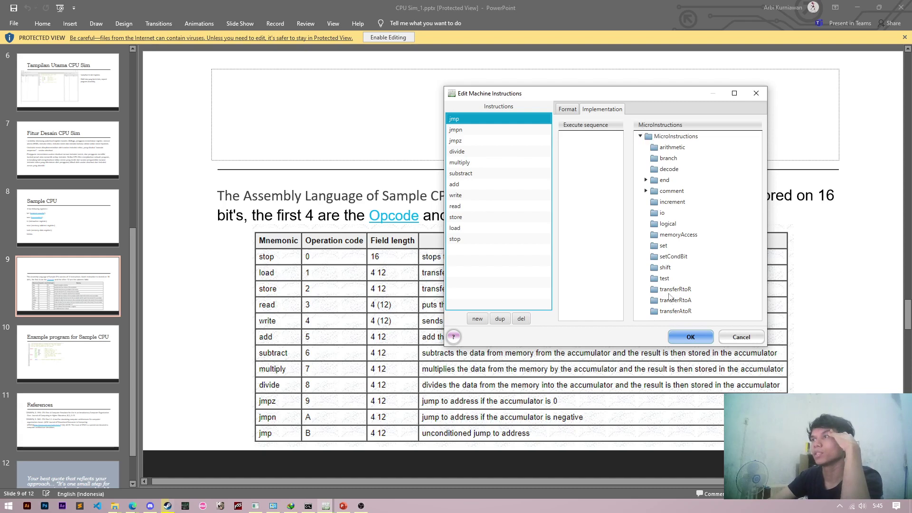
left_click(690, 337)
Add a new TransferRtoR microinstruction named pc->mar.
left_click(232, 68)
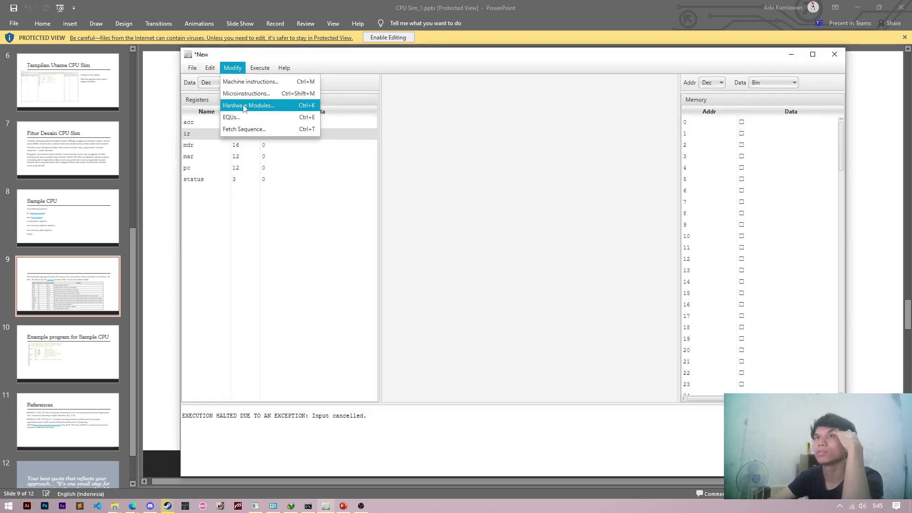
left_click(246, 93)
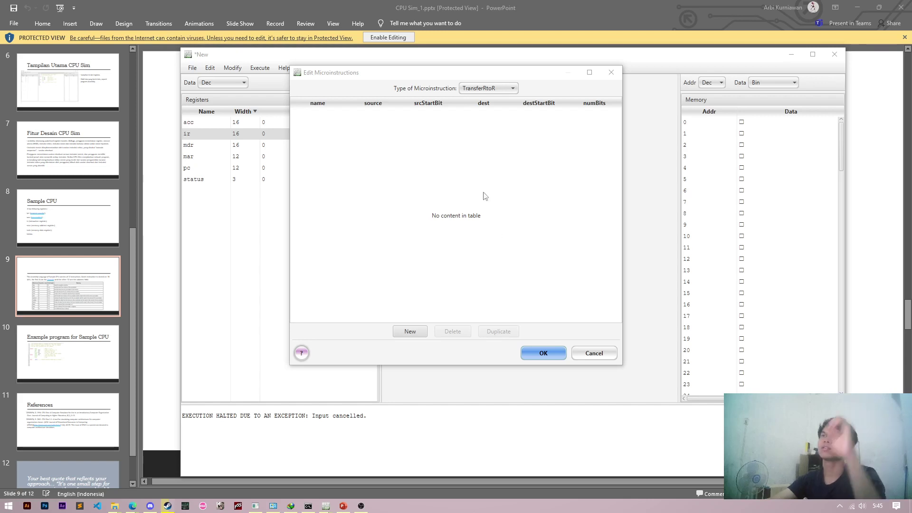
left_click(482, 88)
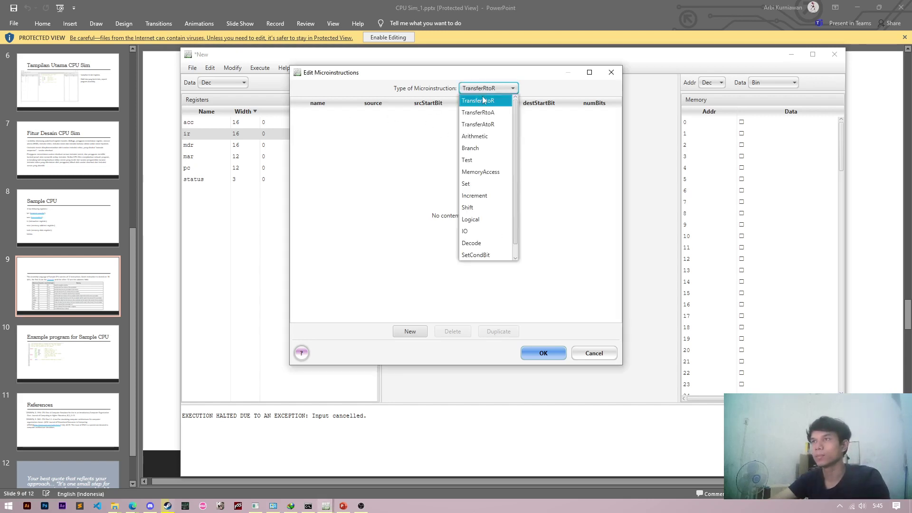
left_click(482, 96)
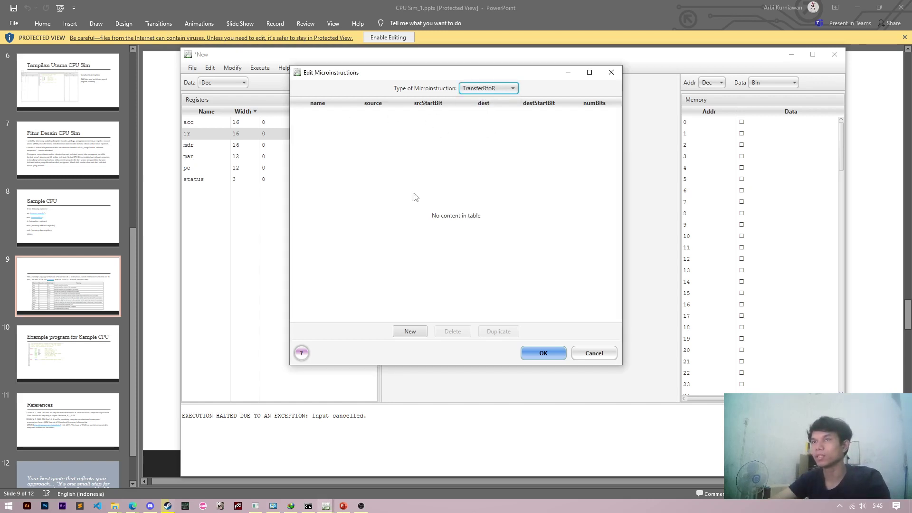
left_click(407, 332)
double_click(318, 117)
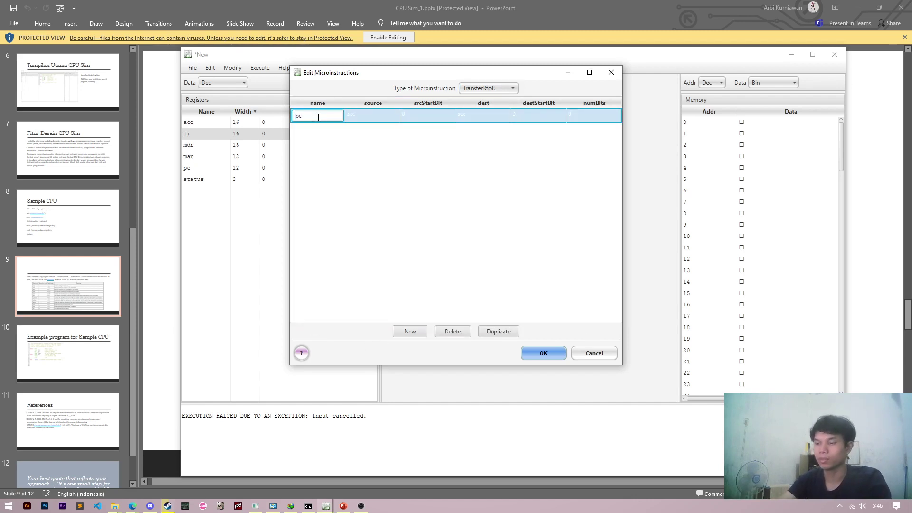
type("pc->")
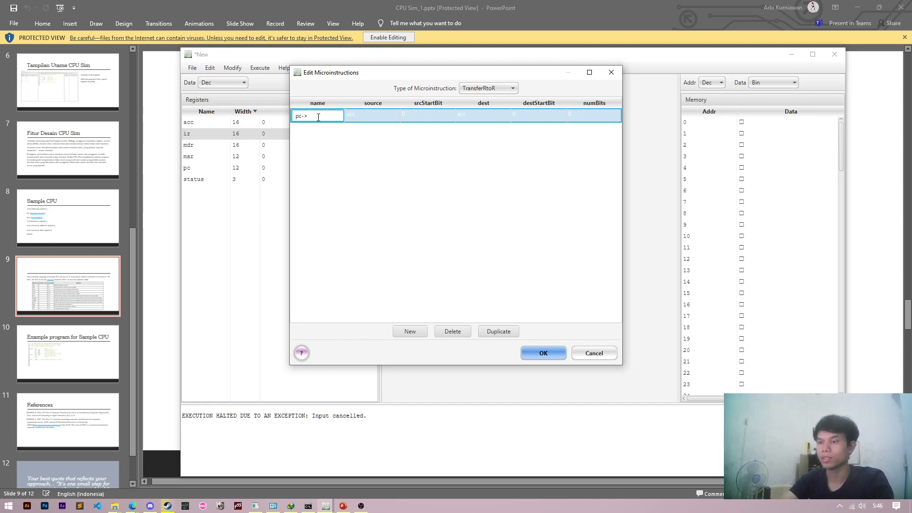
type("mar")
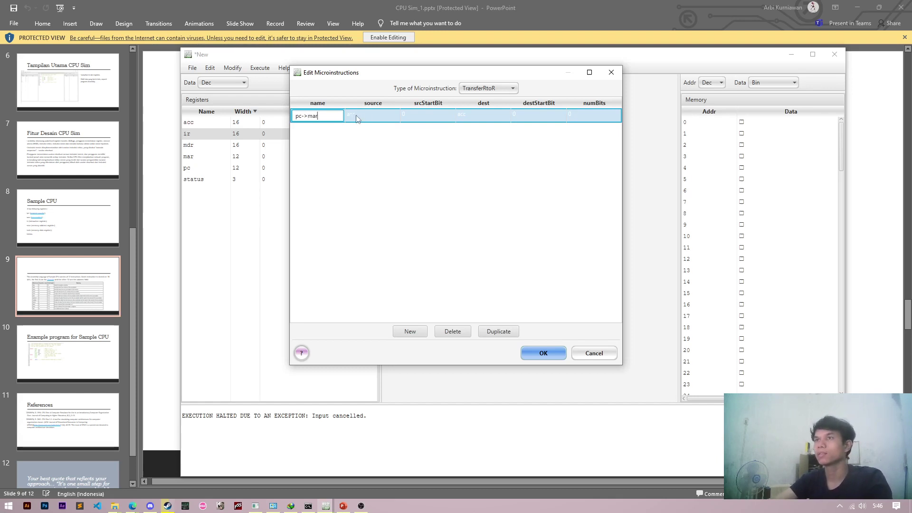
Set the pc->mar transfer's source to pc, destination to mar and number of bits to 12.
left_click(371, 118)
left_click(371, 117)
left_click(361, 176)
left_click(484, 115)
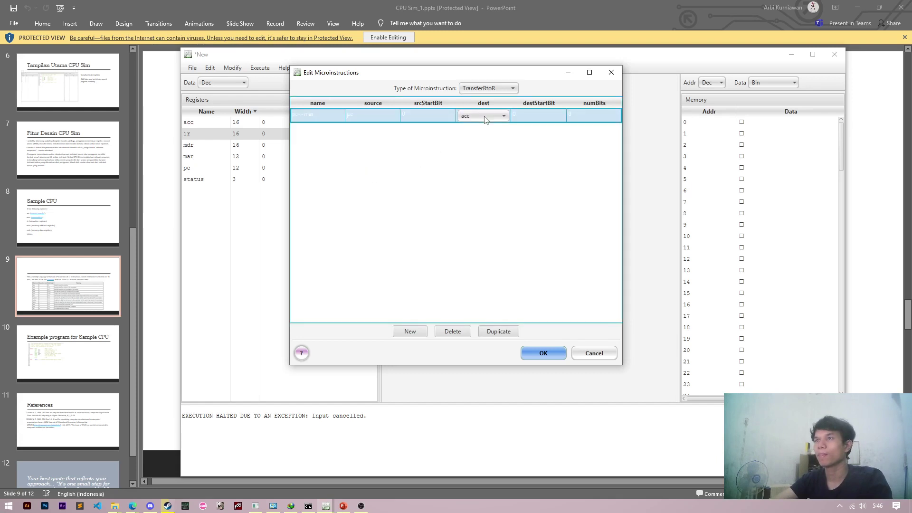
left_click(483, 116)
left_click(478, 163)
left_click(577, 116)
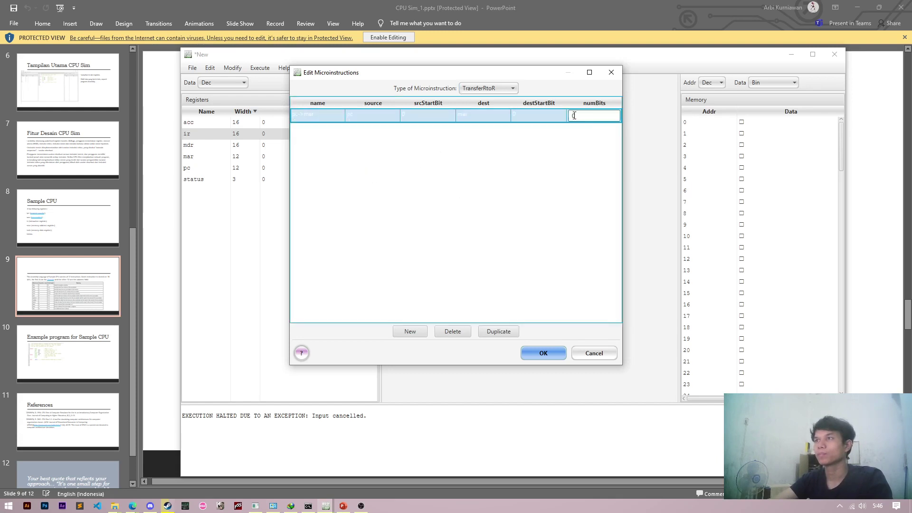
type("12")
key("Return")
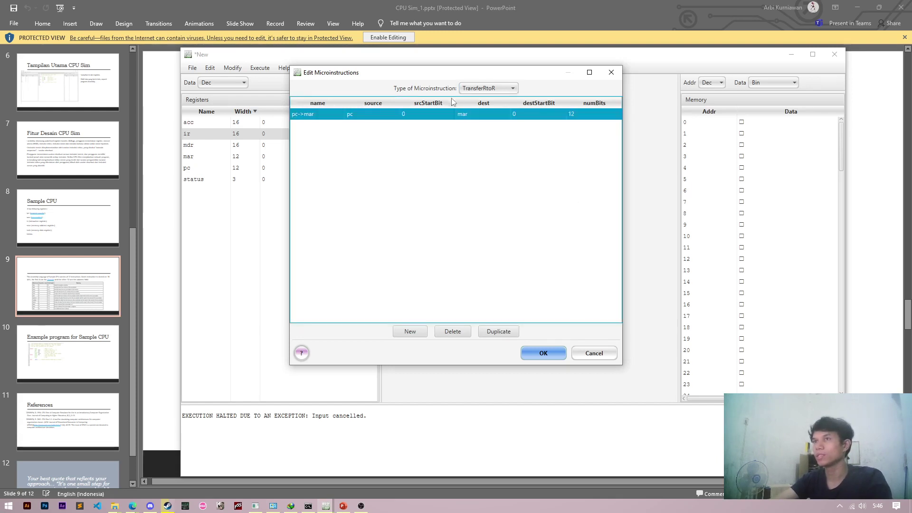
Add another TransferRtoR microinstruction named mar->pc.
left_click(408, 331)
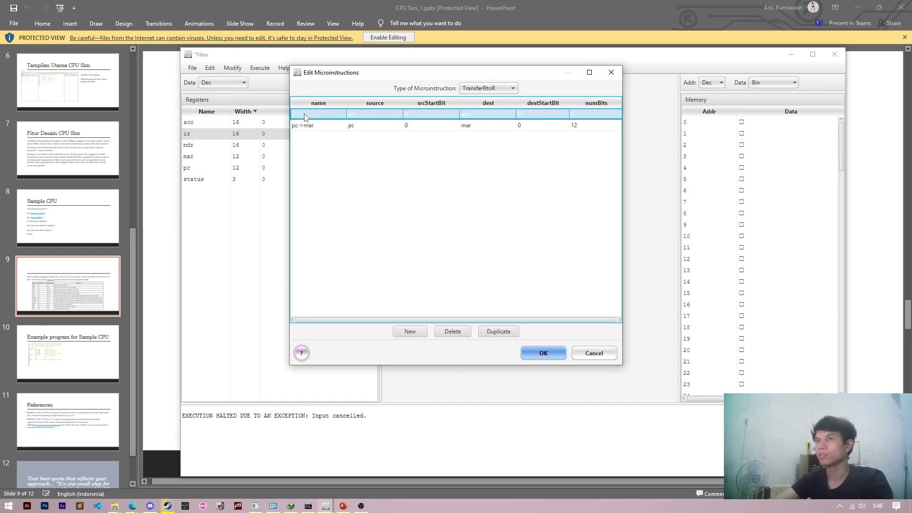
double_click(304, 113)
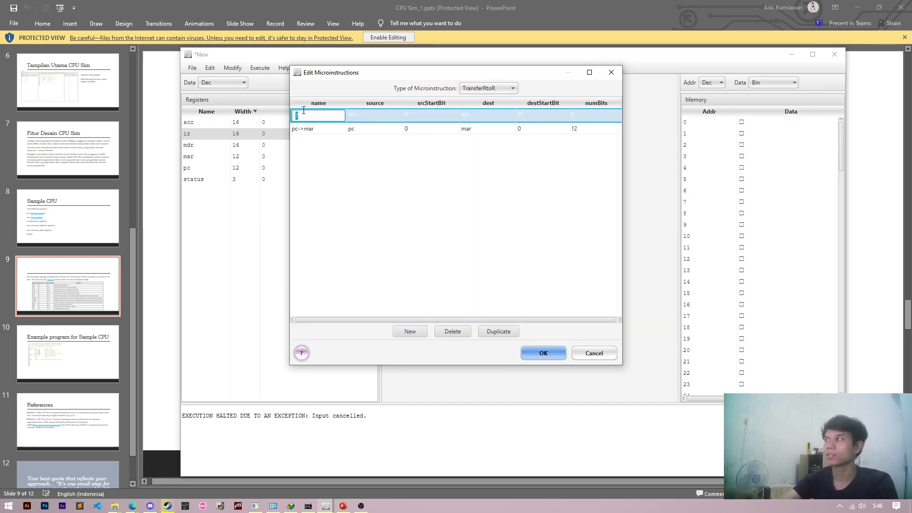
type("marp")
key("BackSpace")
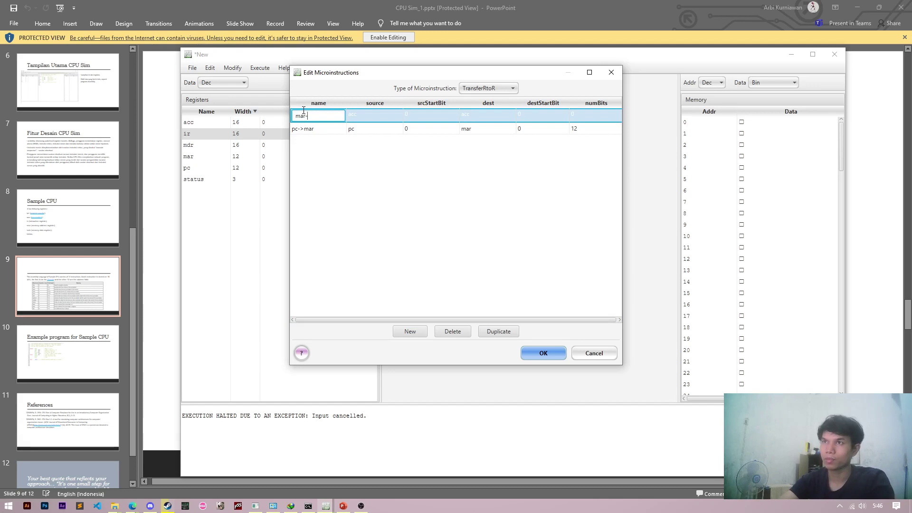
type("->pc")
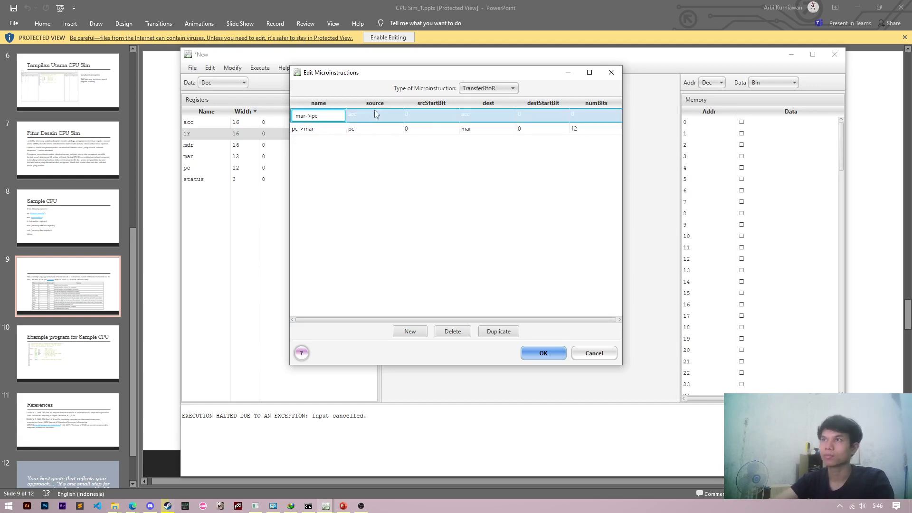
Set the mar->pc transfer's source to mar, destination to pc and number of bits to 12.
left_click(374, 114)
left_click(374, 115)
left_click(363, 164)
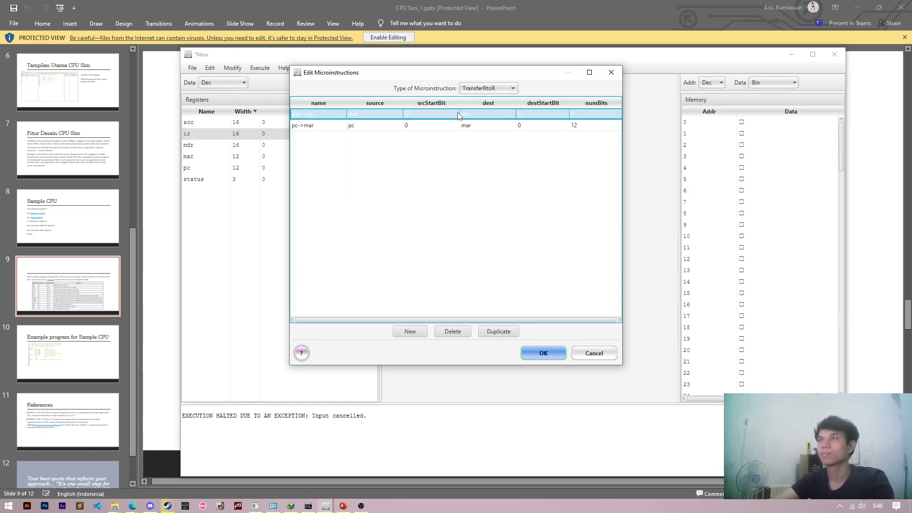
left_click(488, 114)
left_click(488, 116)
left_click(484, 176)
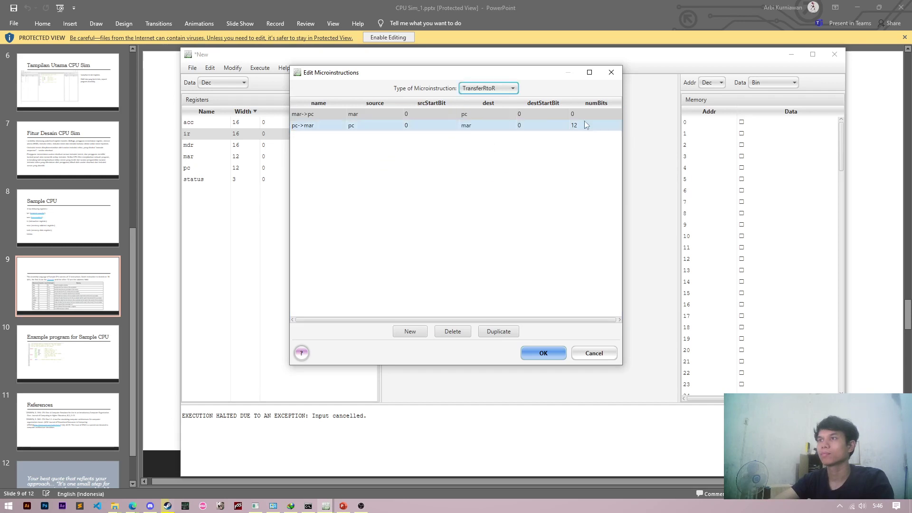
left_click(584, 117)
type("12")
left_click(422, 191)
Add another TransferRtoR microinstruction named ir(4-15)->mar.
left_click(400, 333)
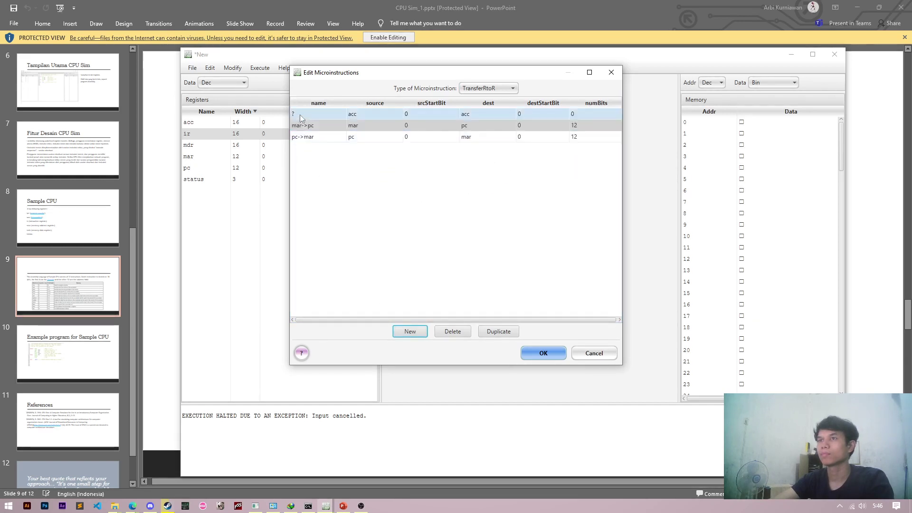
double_click(300, 115)
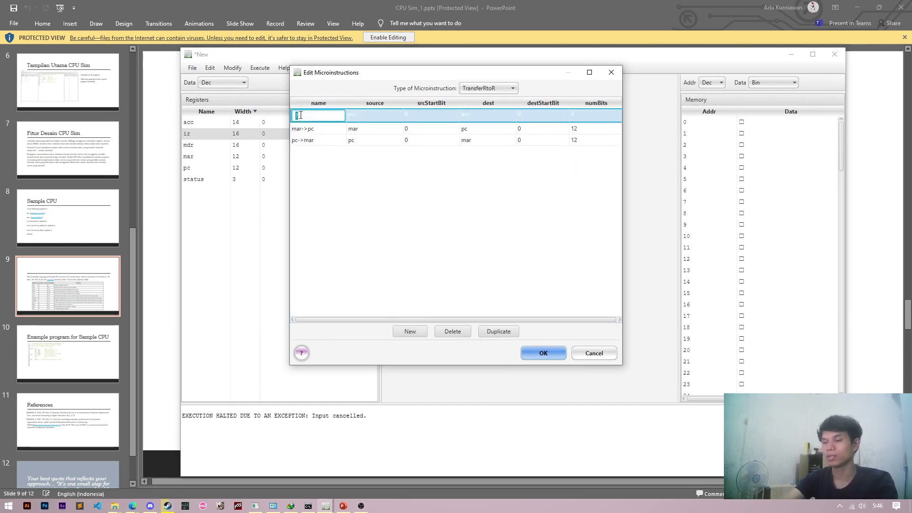
type("ir(4-1")
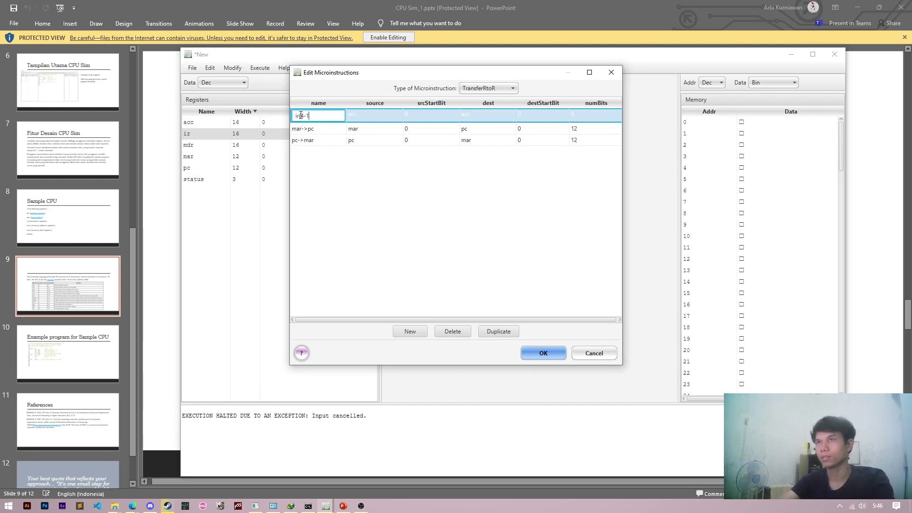
type("[4-15")
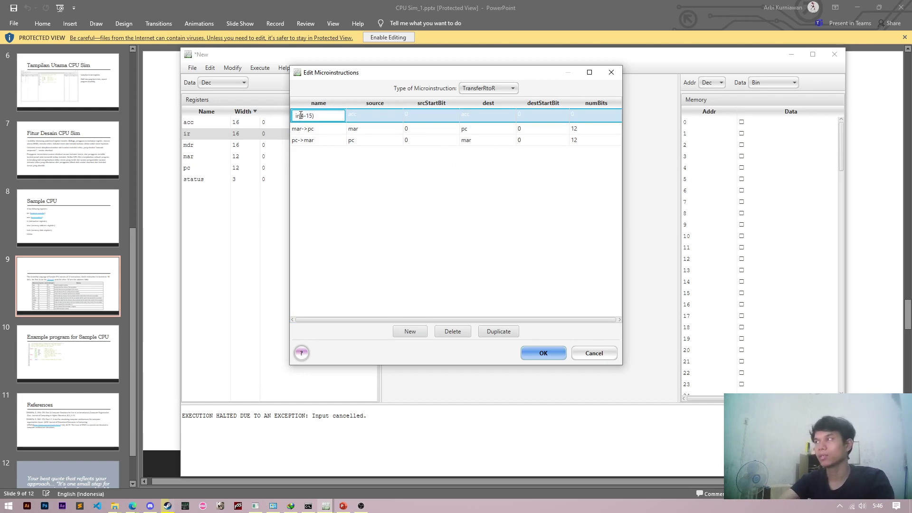
type(")-")
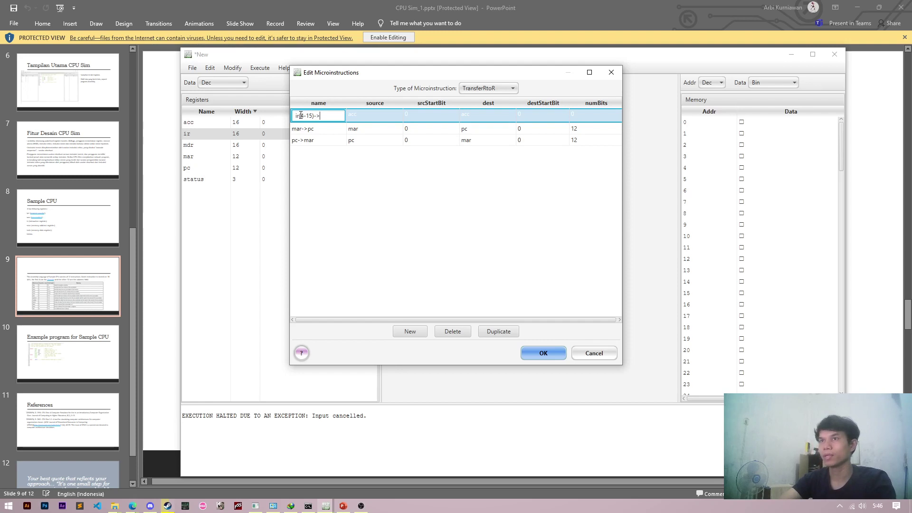
type(">mar")
key("Tab")
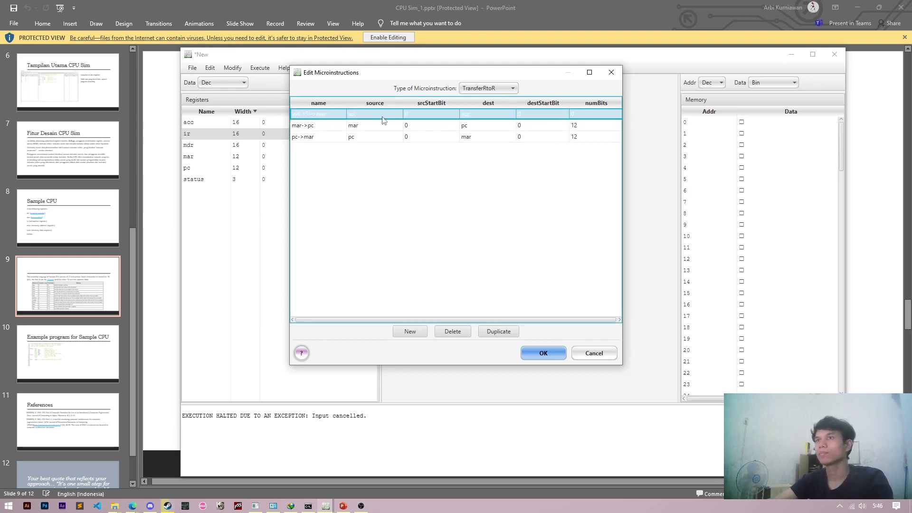
Set the ir(4-15)->mar transfer's source to ir, source start bit to 4, destination to mar and number of bits to 12.
left_click(374, 117)
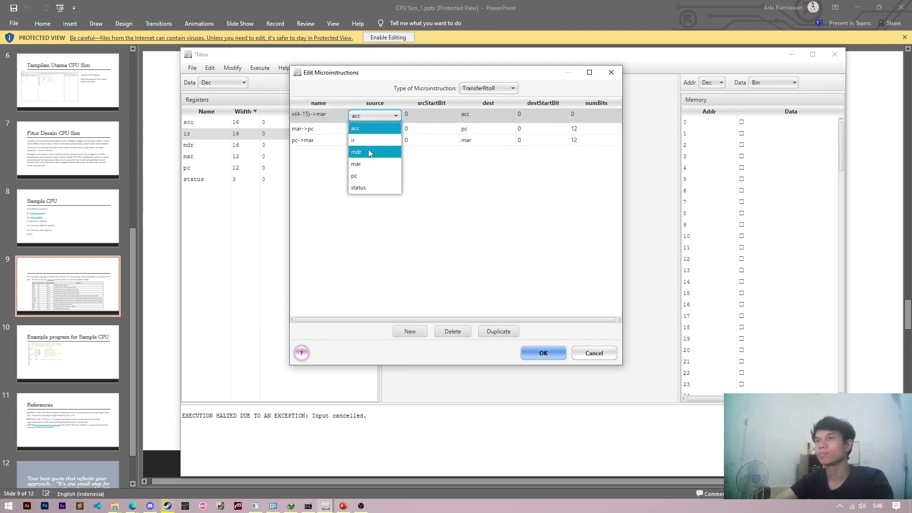
left_click(353, 140)
double_click(438, 116)
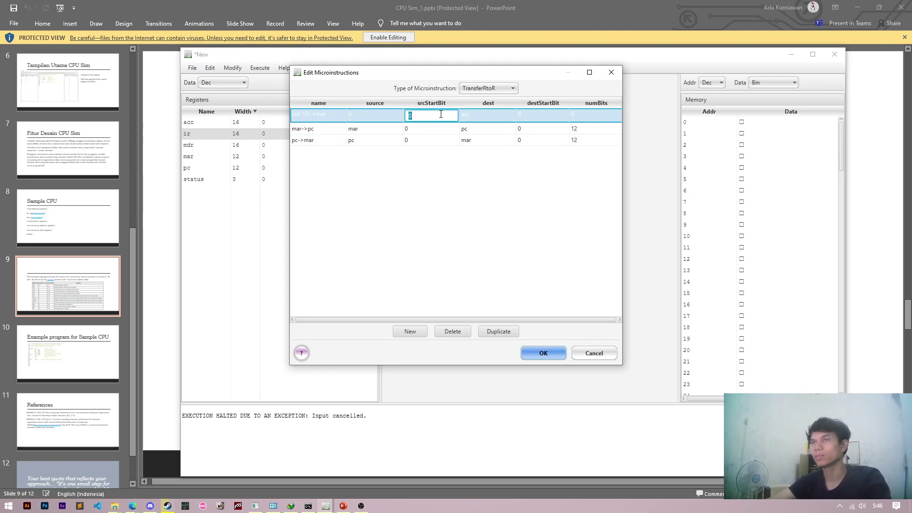
left_click(482, 118)
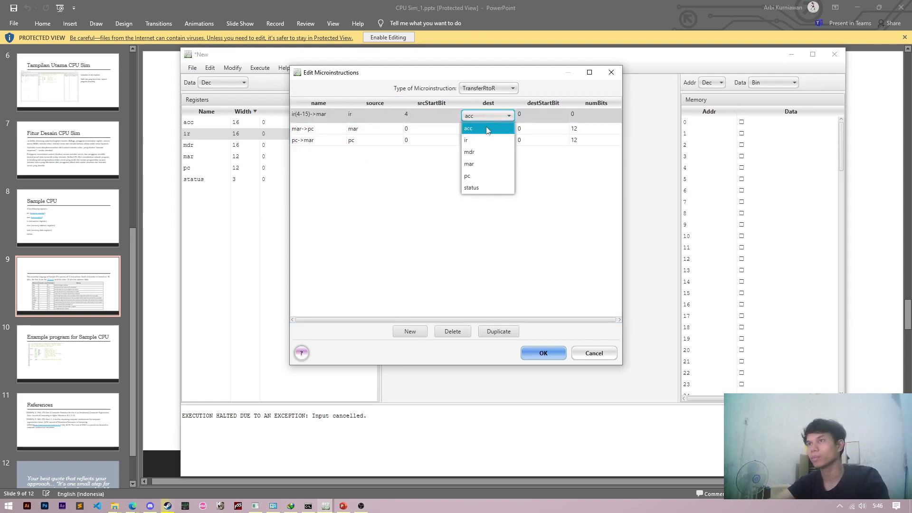
left_click(489, 159)
double_click(577, 114)
type("12")
key("Return")
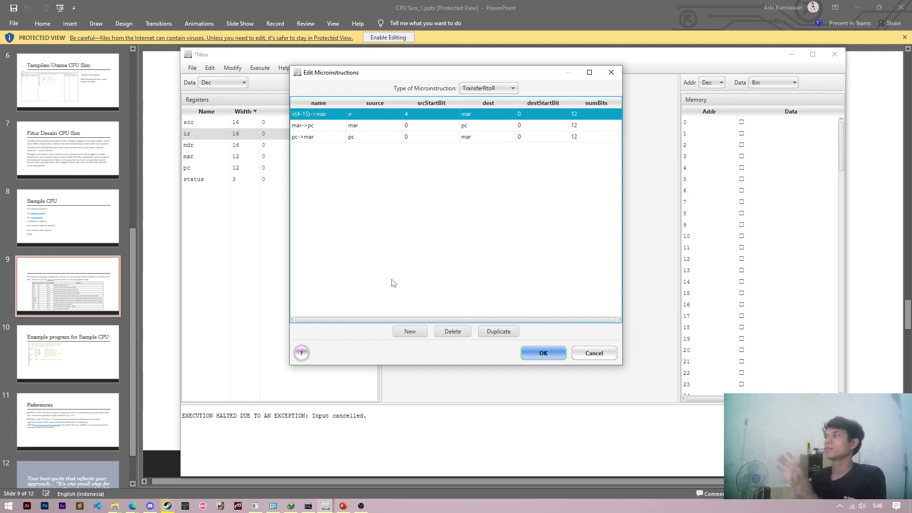
Add another TransferRtoR microinstruction named mad->ir.
left_click(410, 331)
left_click(306, 116)
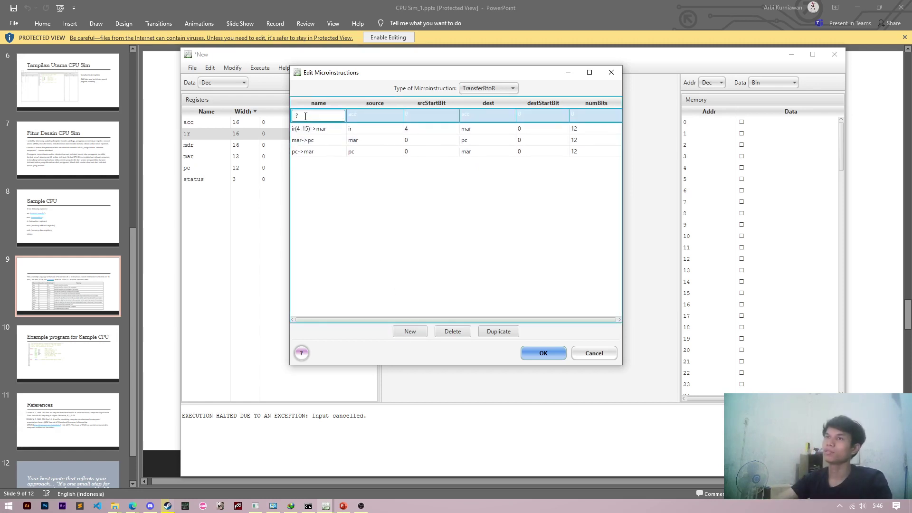
left_click(307, 117)
type("mar->")
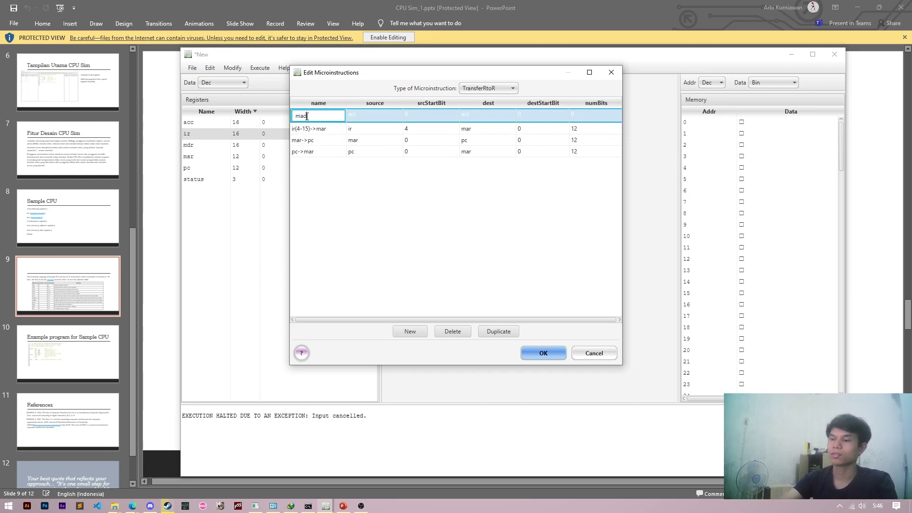
type("ir")
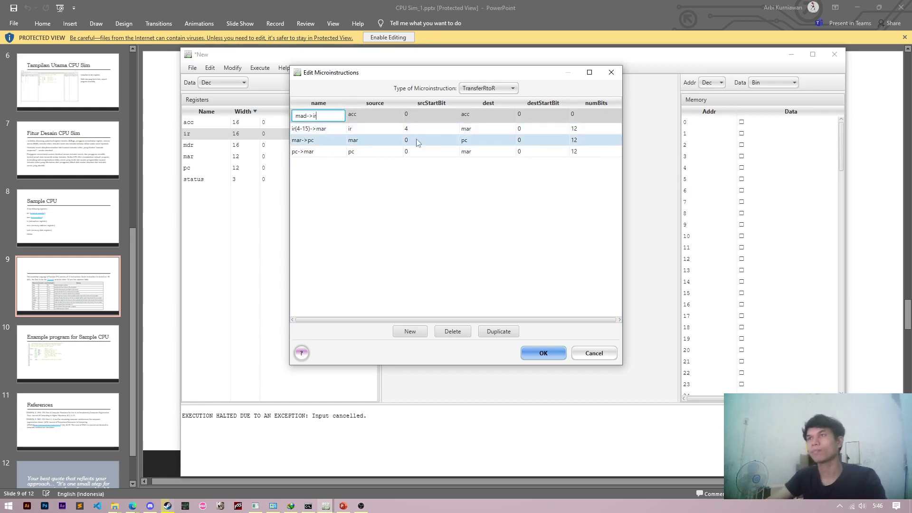
Set the source register of the mad->ir transfer to mdr.
left_click(423, 113)
left_click(380, 114)
left_click(377, 117)
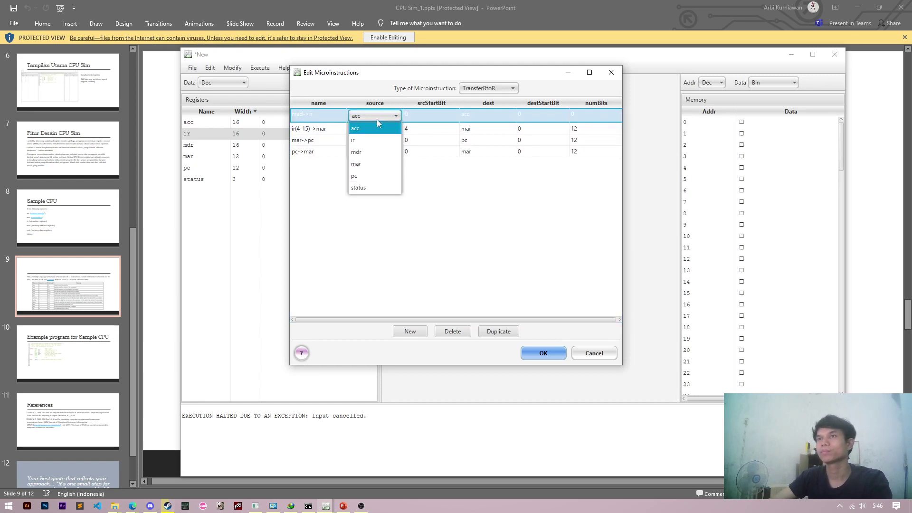
left_click(371, 161)
left_click(368, 115)
left_click(371, 118)
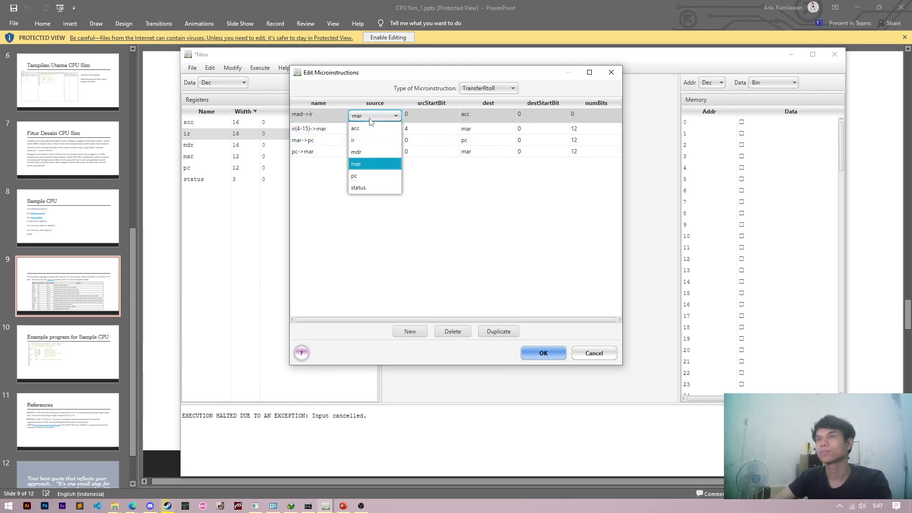
left_click(363, 152)
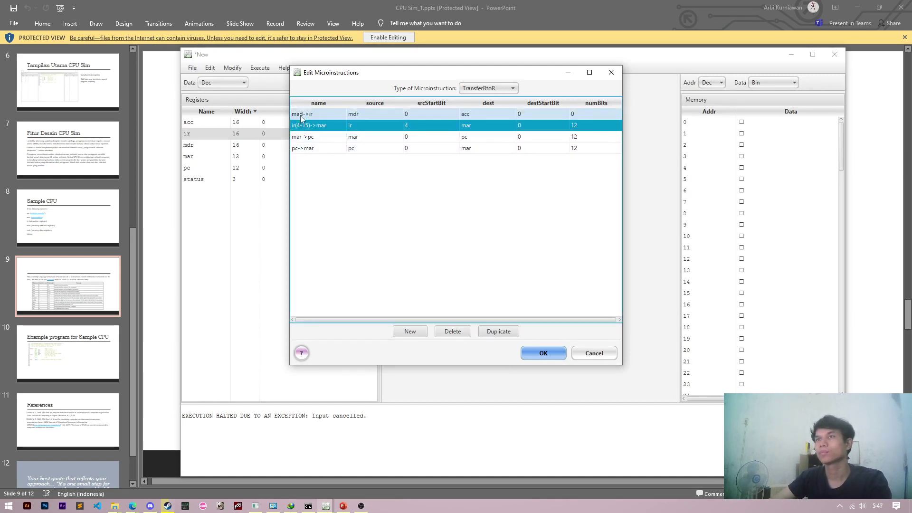
Rename the mad->ir microinstruction as mdr->ir.
double_click(304, 116)
left_click(304, 116)
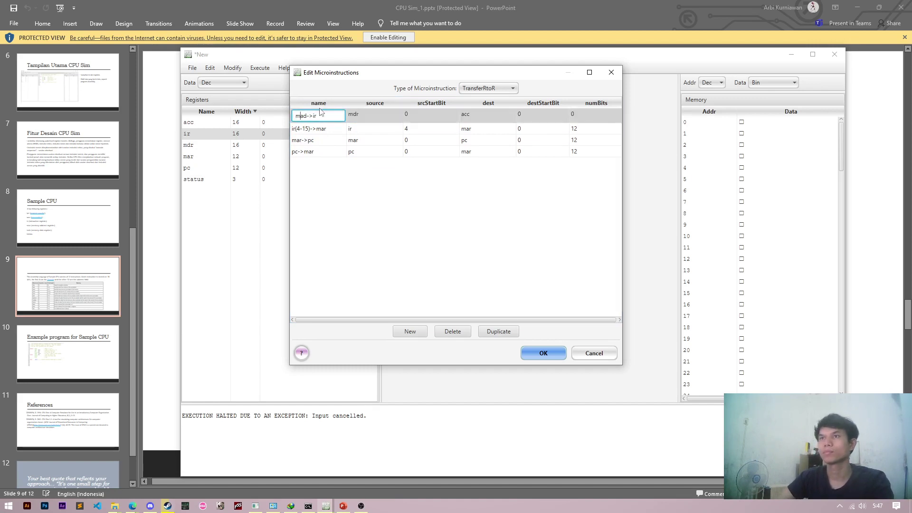
type("dr")
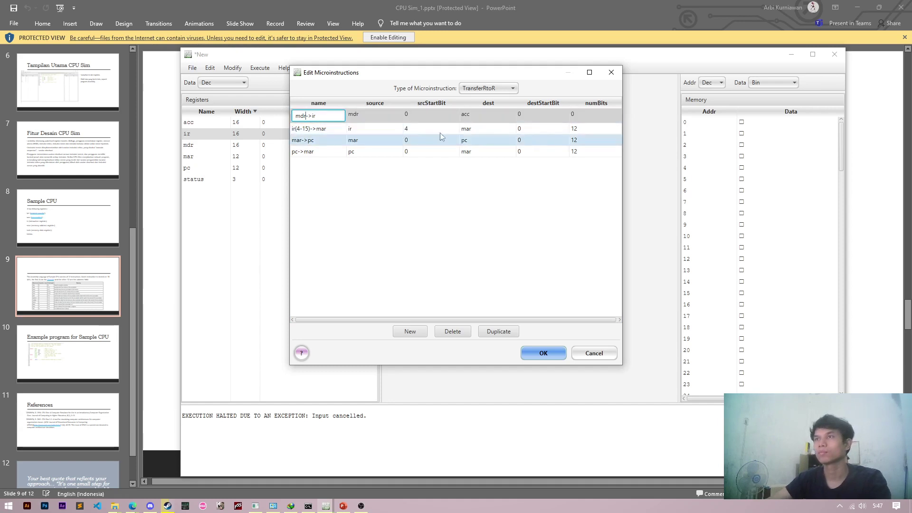
Set the mdr->ir transfer's destination to ir and its number of bits to 16.
left_click(491, 119)
left_click(491, 119)
left_click(477, 159)
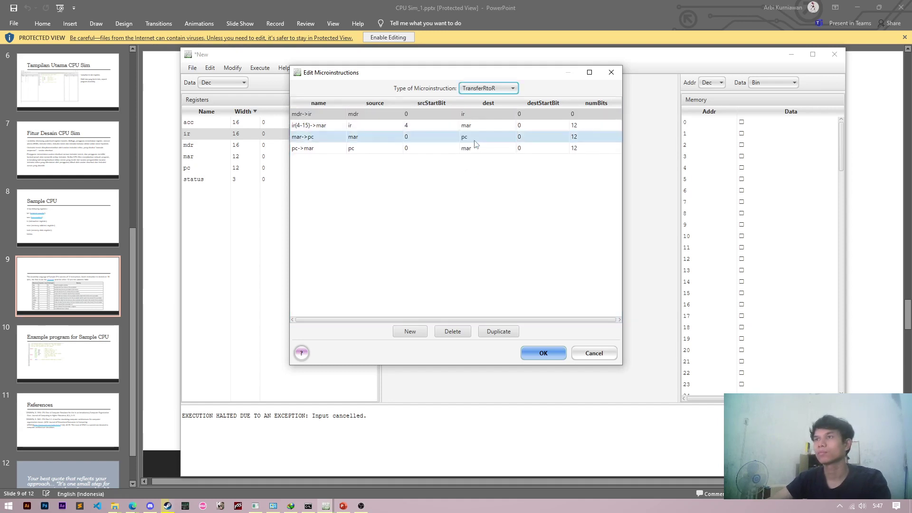
left_click(575, 116)
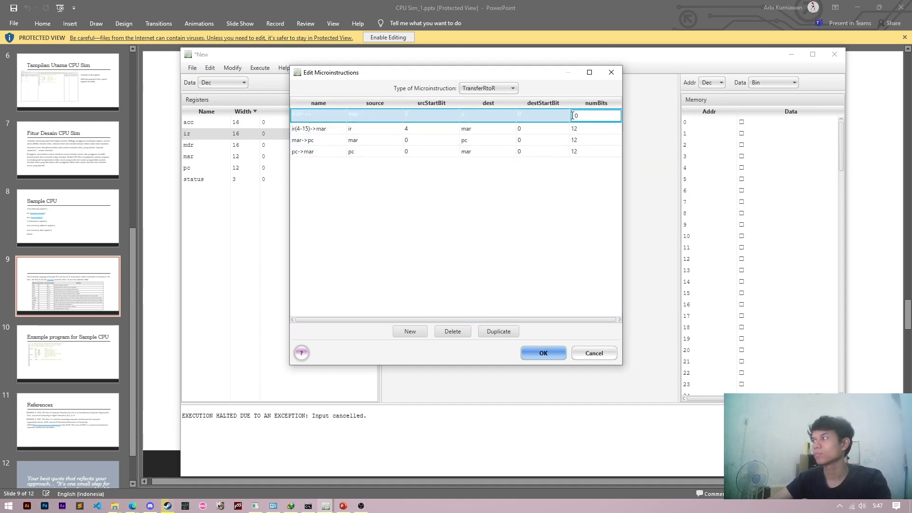
type("1")
left_click_drag(584, 118, 553, 128)
type("16")
key("Return")
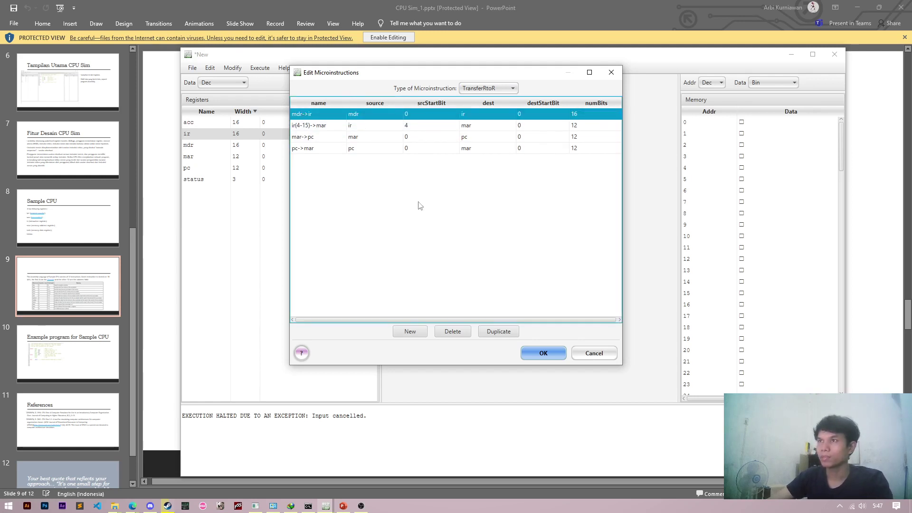
Add another TransferRtoR microinstruction named mdr->acc.
left_click(410, 331)
left_click(306, 115)
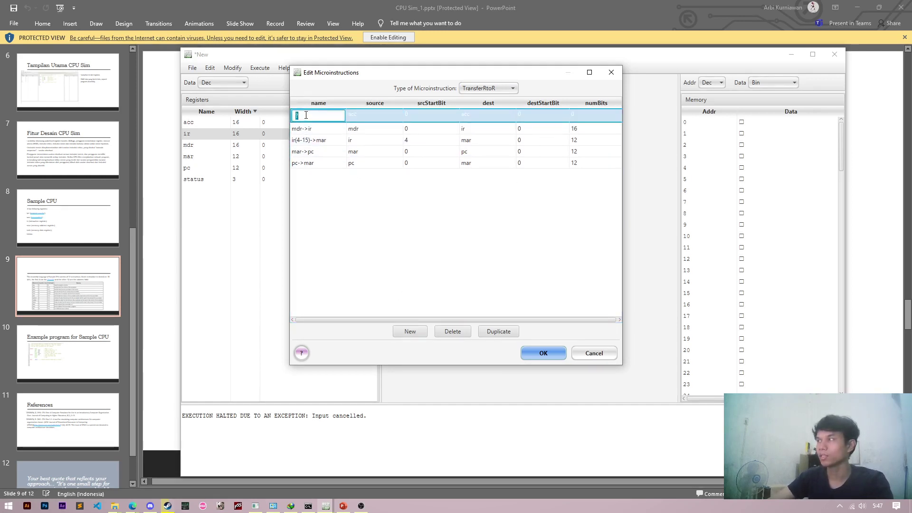
type("mdr")
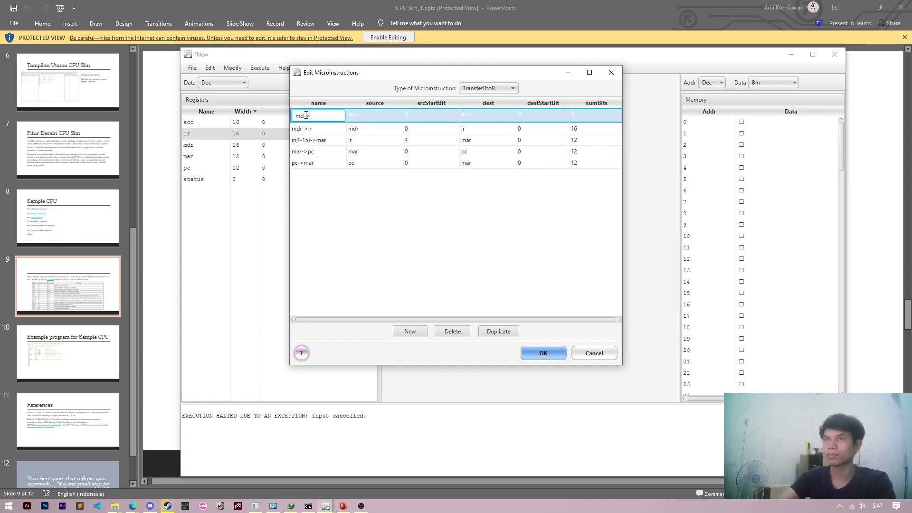
type("->acc")
Set the md->acc transfer's source to mdr and its number of bits to 16, and add another blank TransferRtoR microinstruction.
left_click(369, 116)
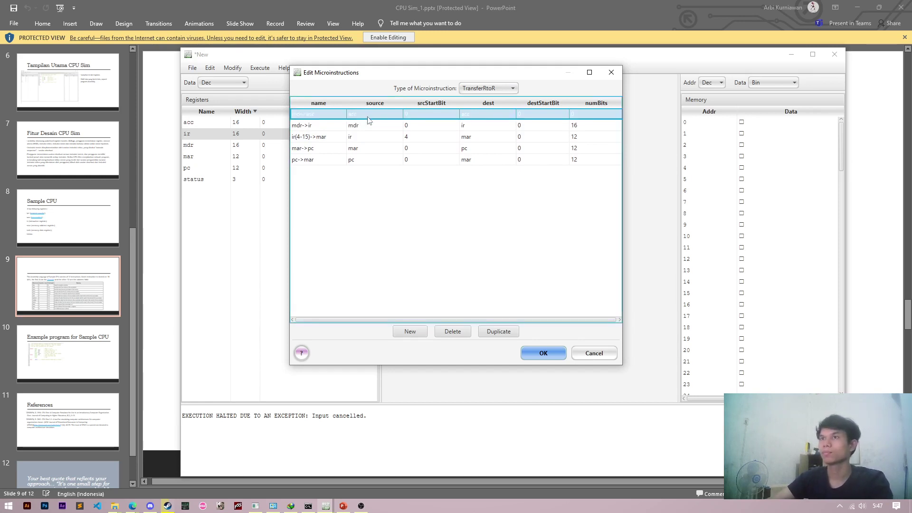
left_click(368, 116)
left_click(367, 163)
left_click(369, 116)
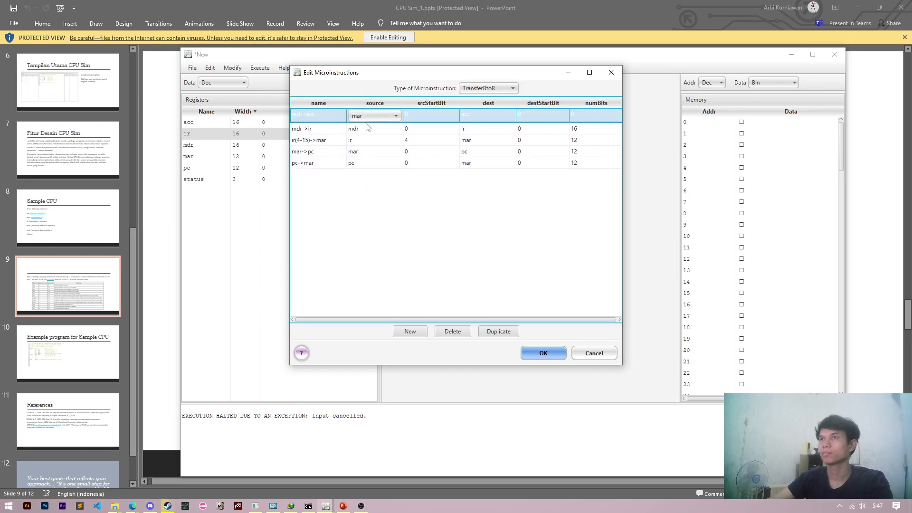
left_click(369, 116)
left_click(357, 152)
left_click(475, 116)
left_click(602, 116)
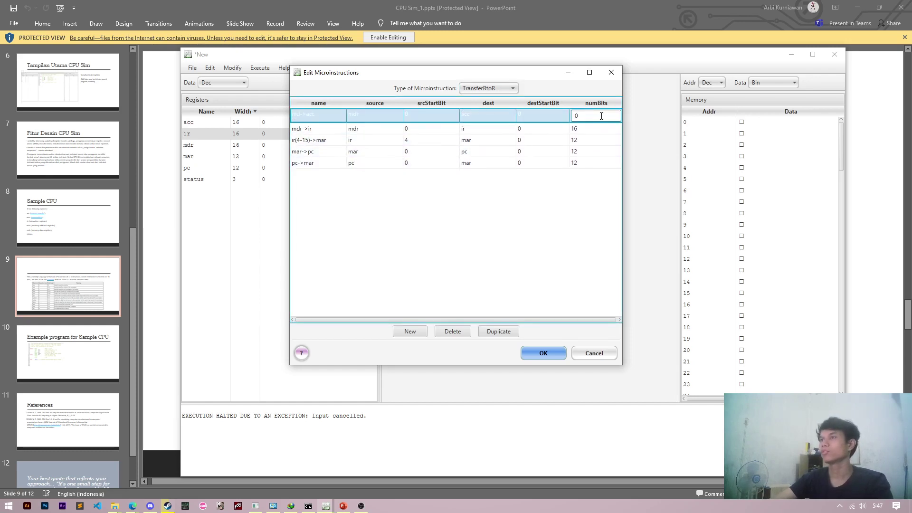
type("16")
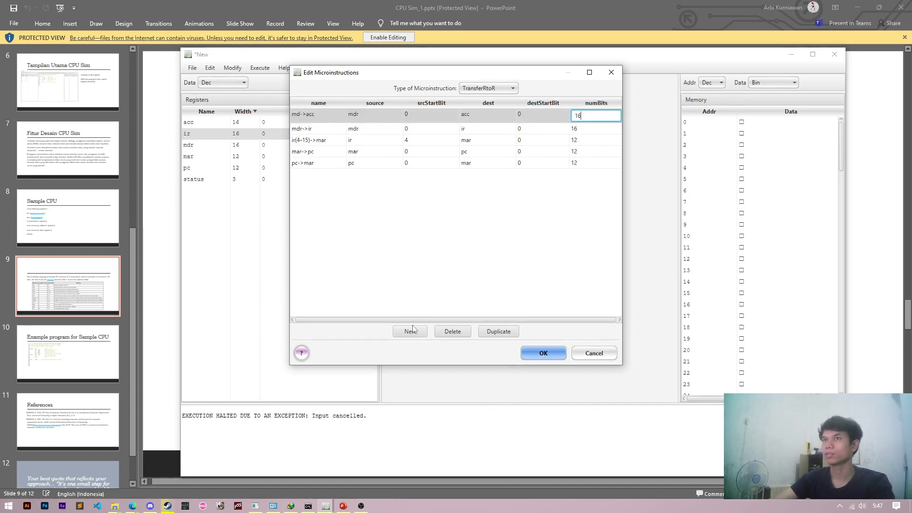
left_click(410, 331)
Try to correct the name of the md->acc transfer to mdr->acc.
left_click(307, 118)
left_click(306, 127)
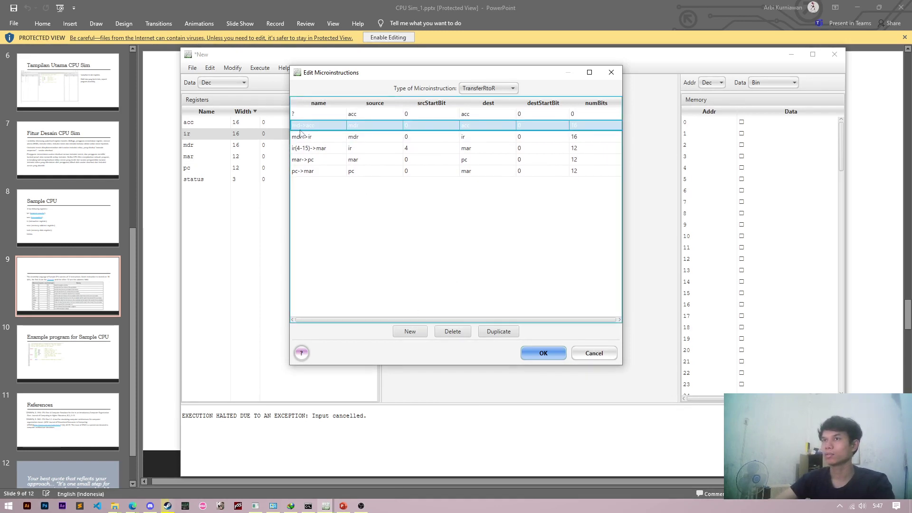
double_click(305, 127)
triple_click(305, 128)
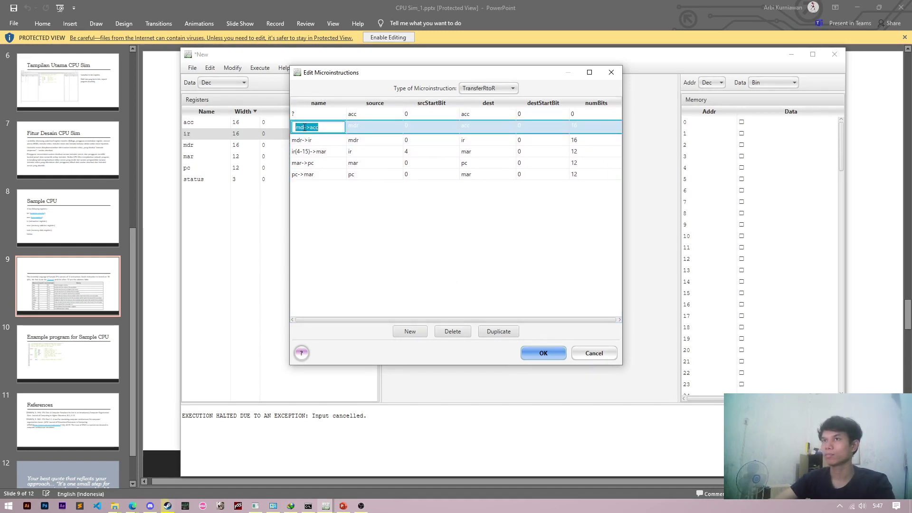
key("Return")
left_click(301, 128)
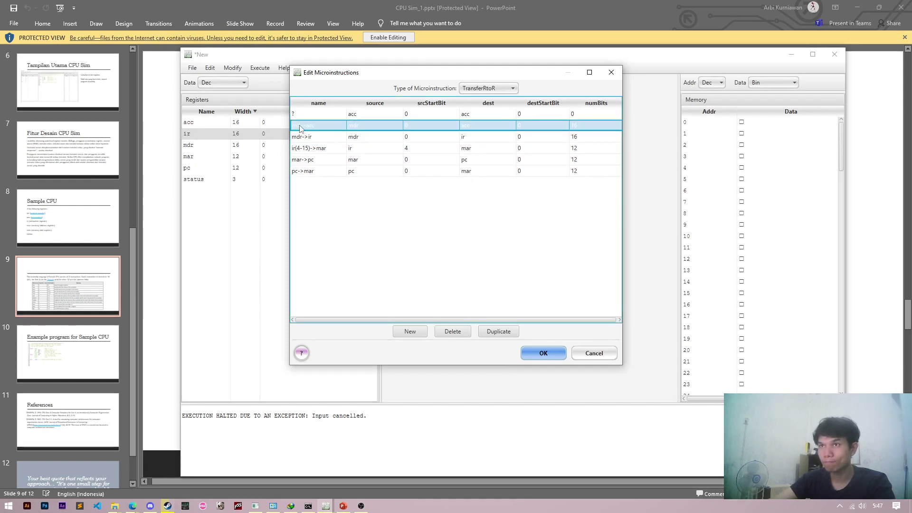
double_click(302, 127)
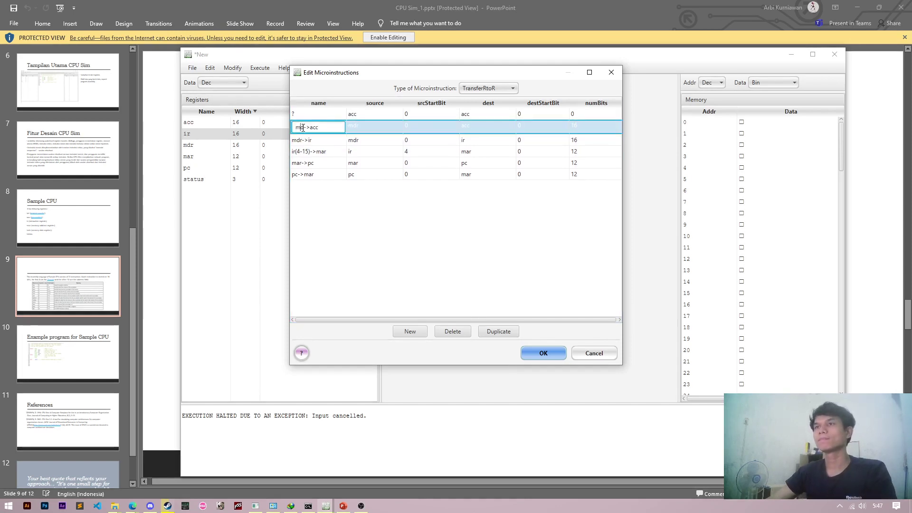
double_click(302, 127)
left_click(305, 127)
type("r")
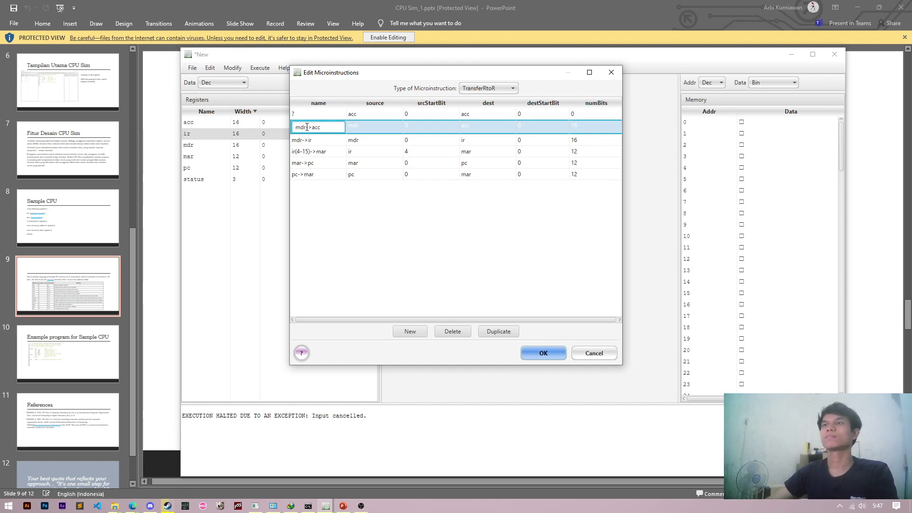
key("Escape")
Try to name the blank transfer acc->mdr and to correct the md->acc name to mdr->acc.
double_click(321, 114)
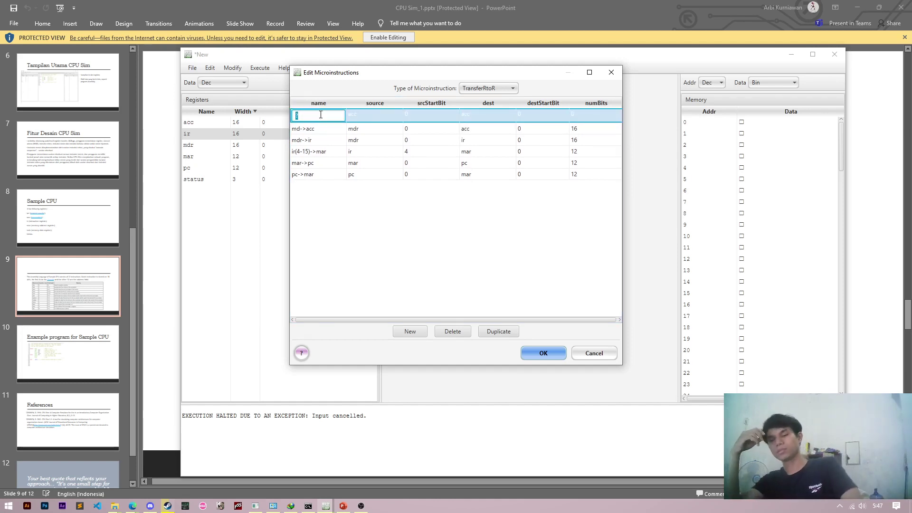
type("acc->mdr")
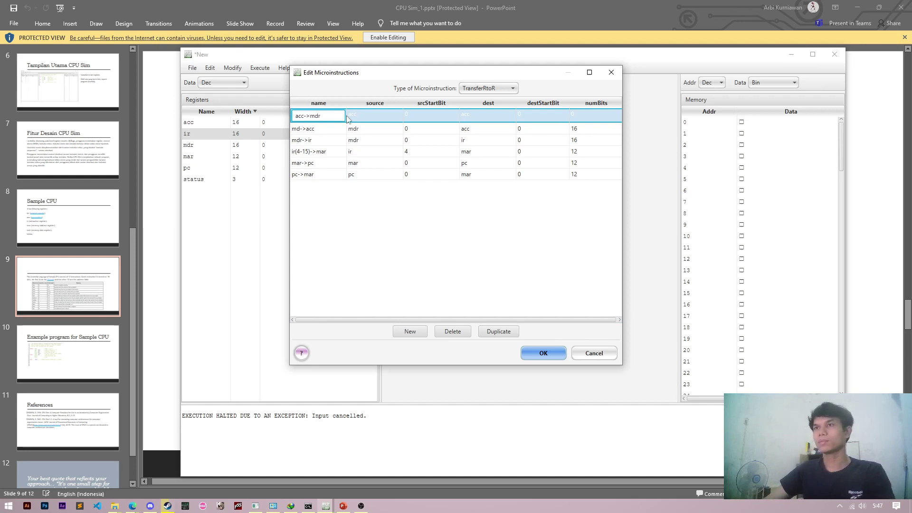
key("Escape")
double_click(296, 126)
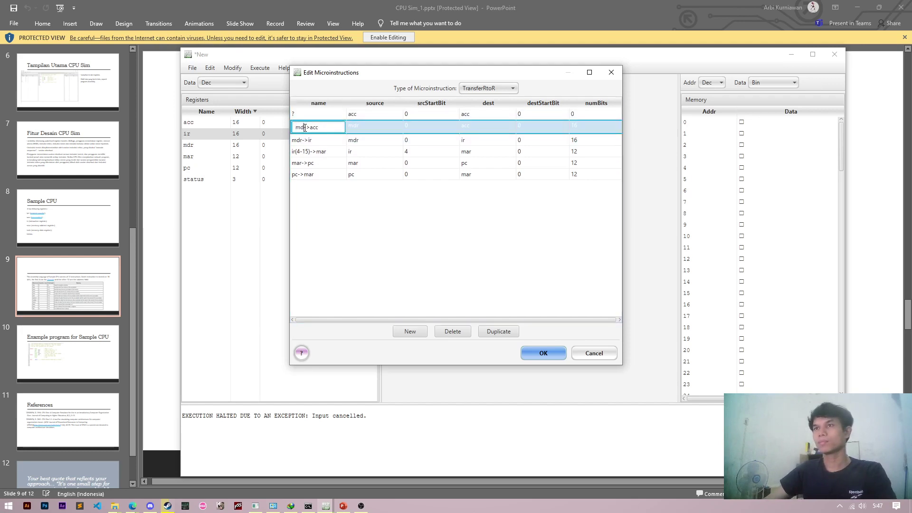
key("Escape")
Name the blank TransferRtoR microinstruction acc->mdr.
double_click(316, 114)
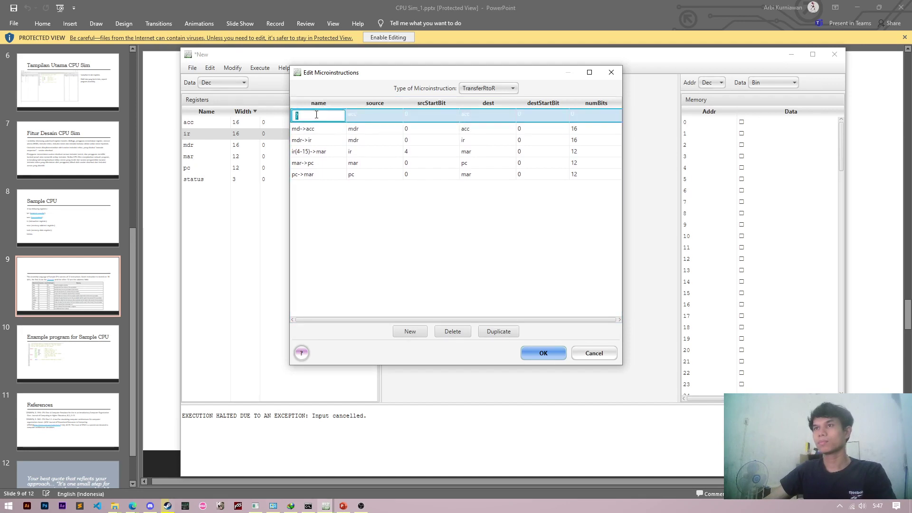
type("acc->acc")
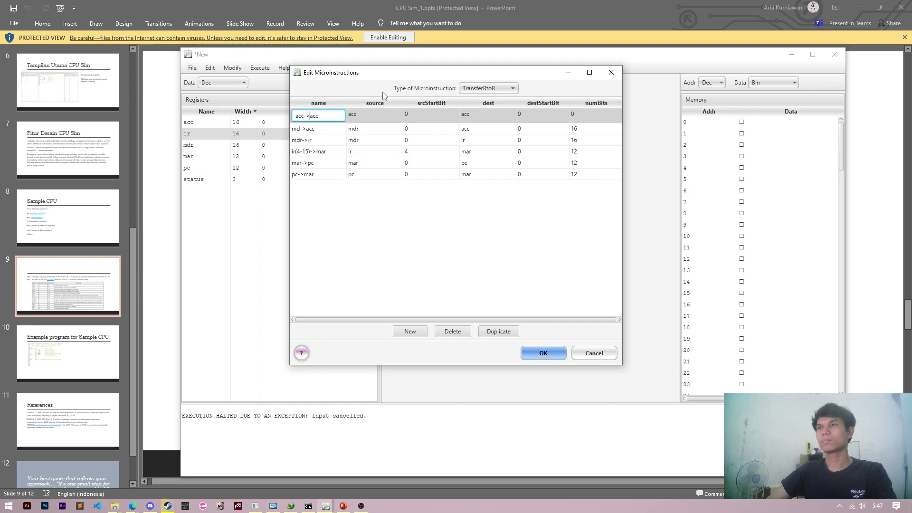
key("shift+End")
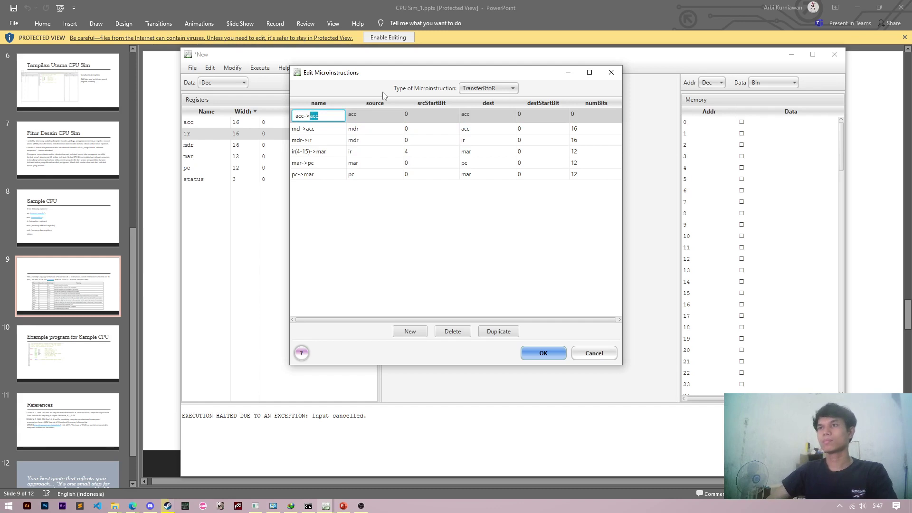
type("mdr")
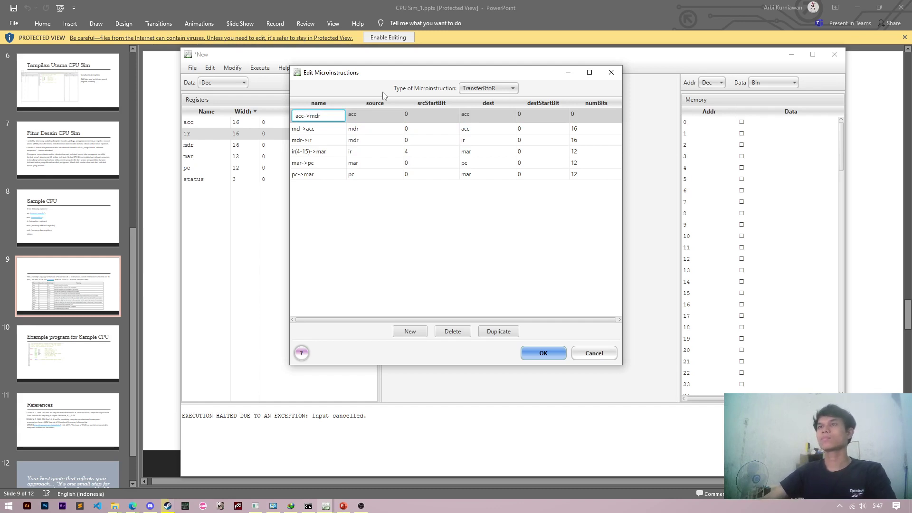
key("Return")
Set the acc->mdr transfer's source to mdr and its number of bits to 16.
double_click(367, 116)
left_click(367, 119)
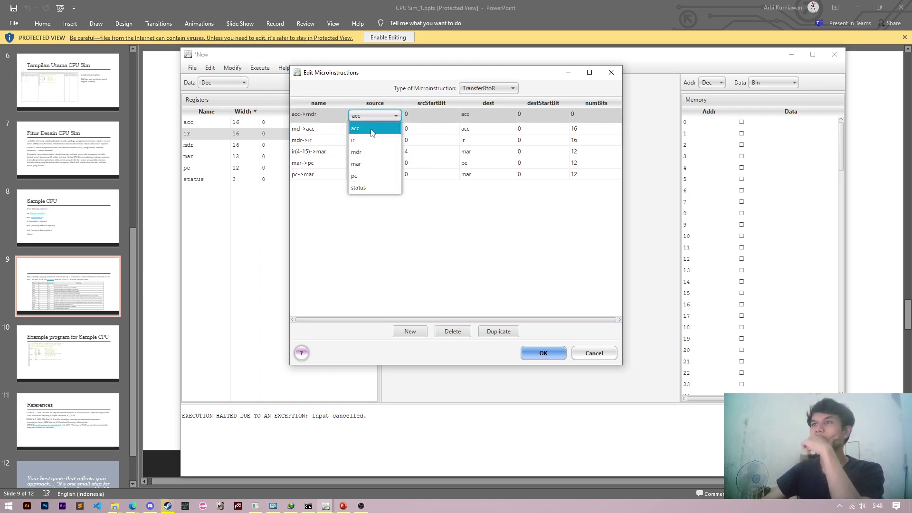
left_click(374, 153)
double_click(488, 114)
left_click(487, 118)
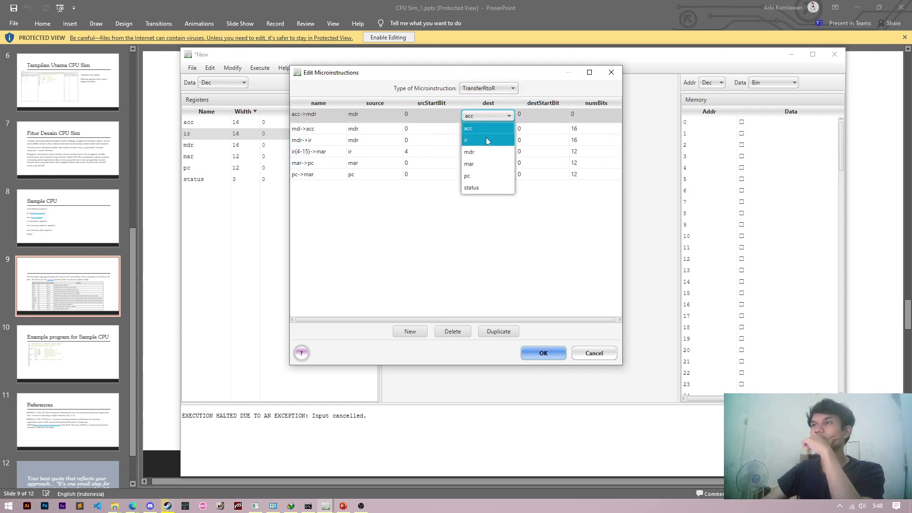
left_click(603, 115)
double_click(603, 116)
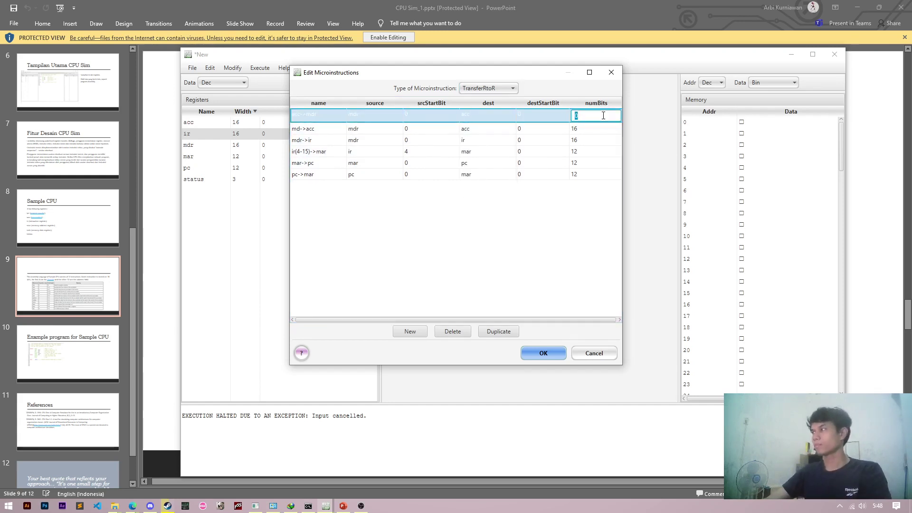
type("16")
key("Return")
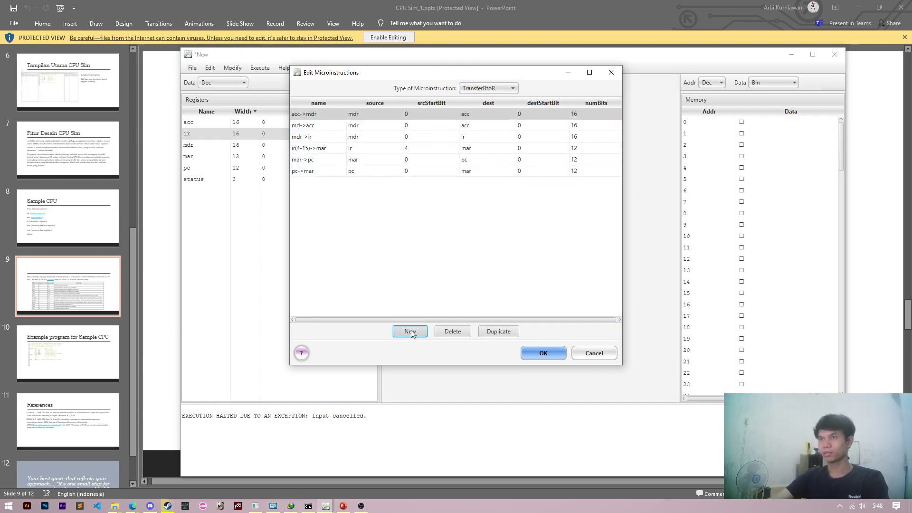
Add a TransferRtoR microinstruction named ir(4-15)->pc, reusing the name of the ir(4-15)->mar transfer.
left_click(410, 331)
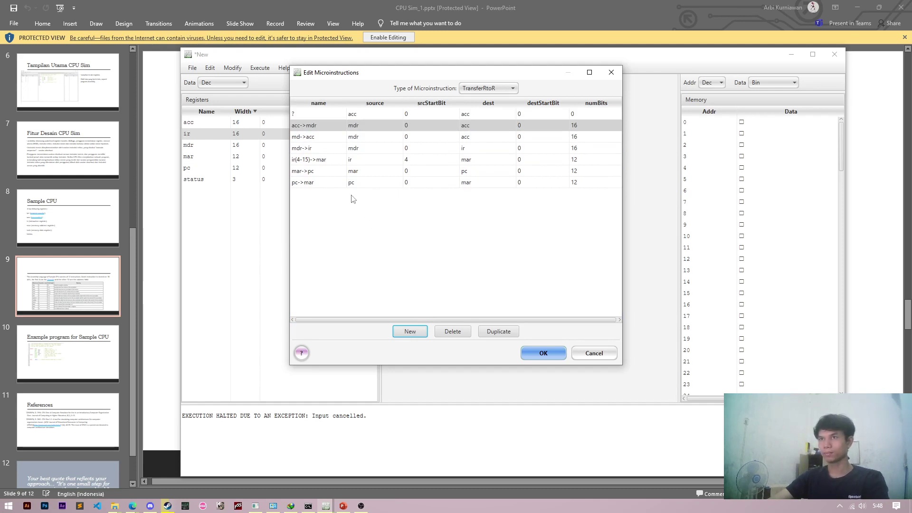
left_click(314, 159)
double_click(313, 160)
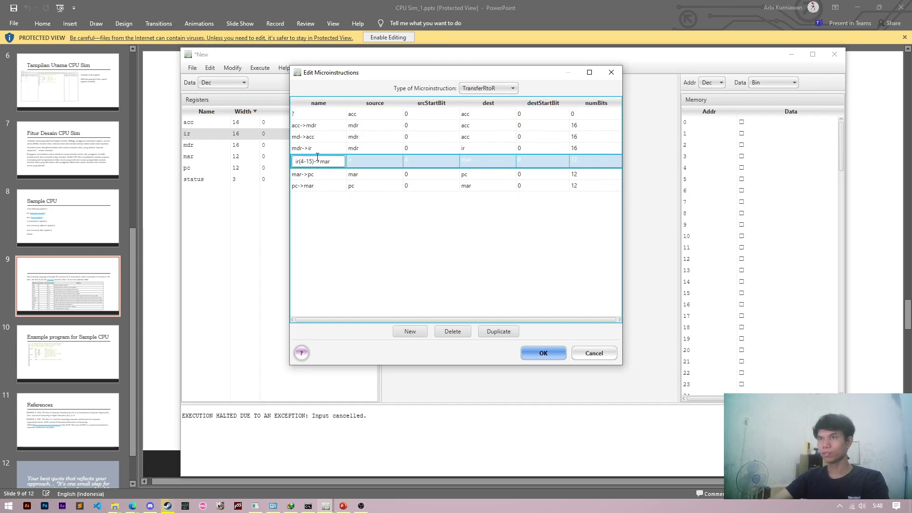
key("ctrl+c")
double_click(332, 114)
key("ctrl+v")
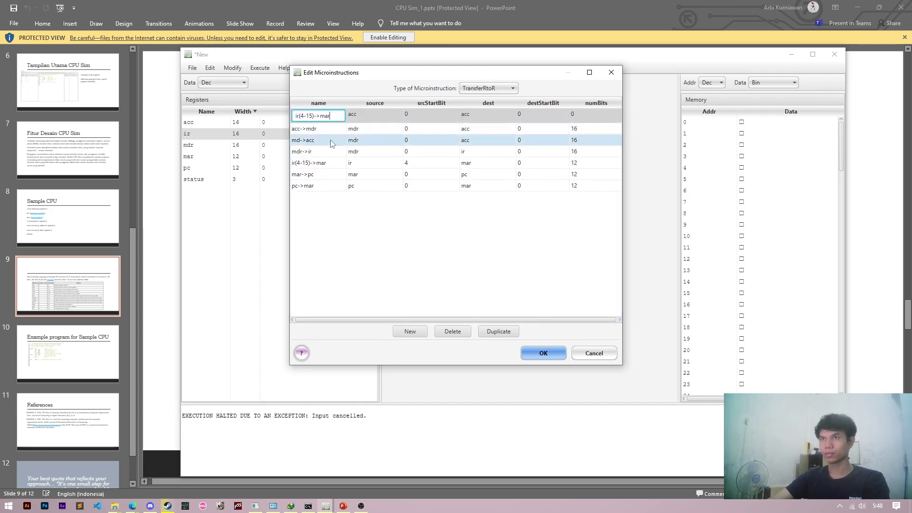
key("shift+Left")
key("shift+Left")
key("shift+Left")
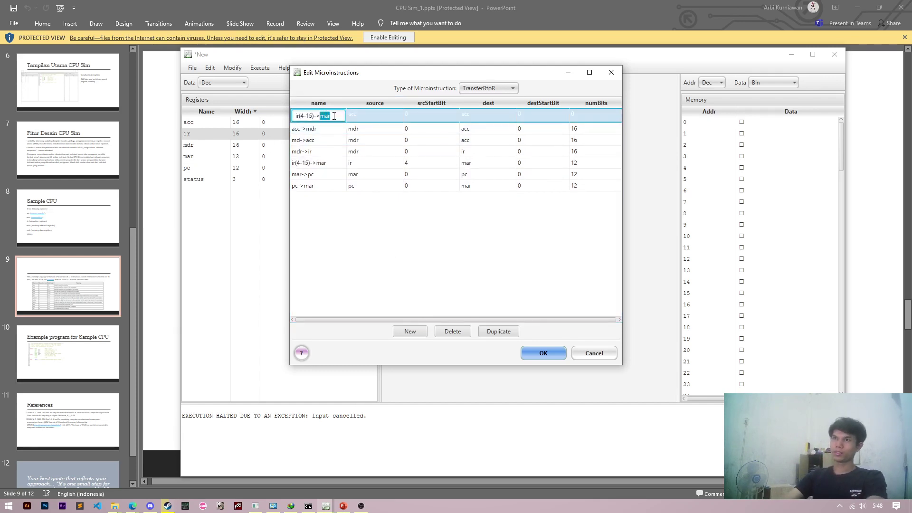
type("pc")
Set the ir(4-15)->pc transfer's source to ir and its source start bit to 4.
left_click(480, 117)
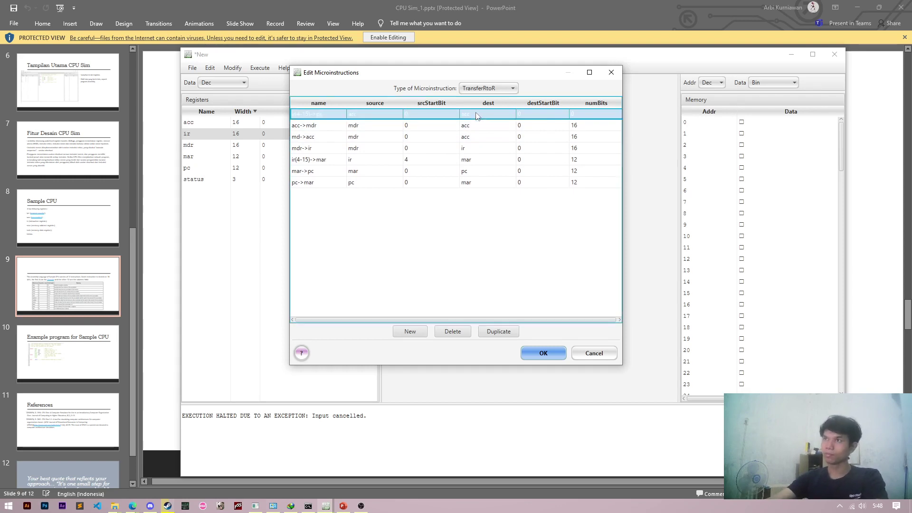
left_click(361, 120)
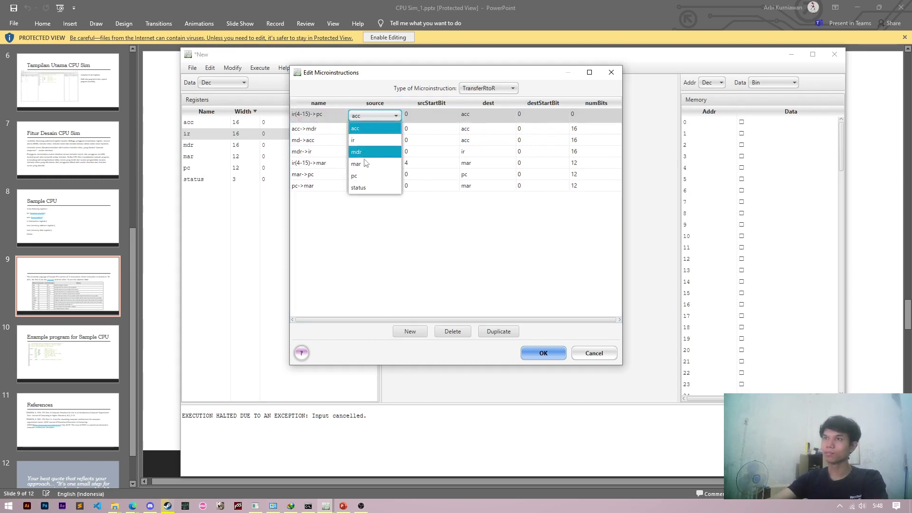
left_click(370, 140)
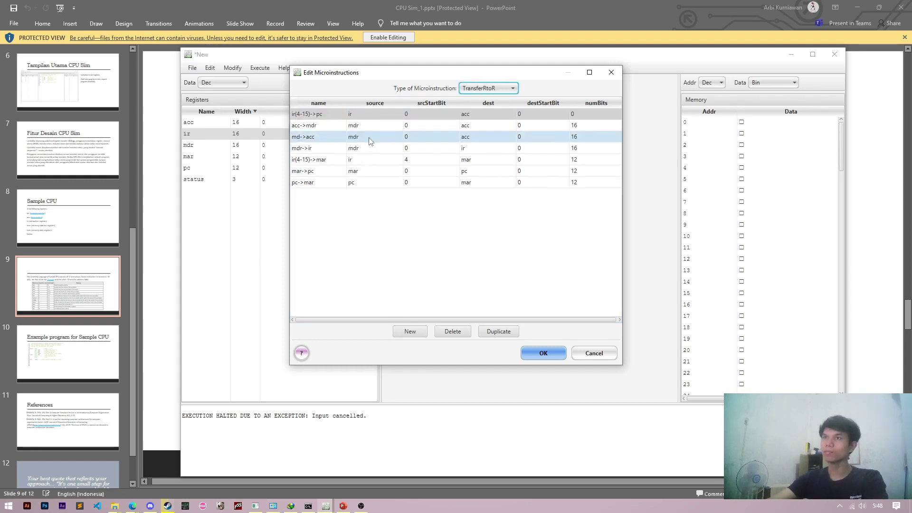
double_click(415, 117)
type("54")
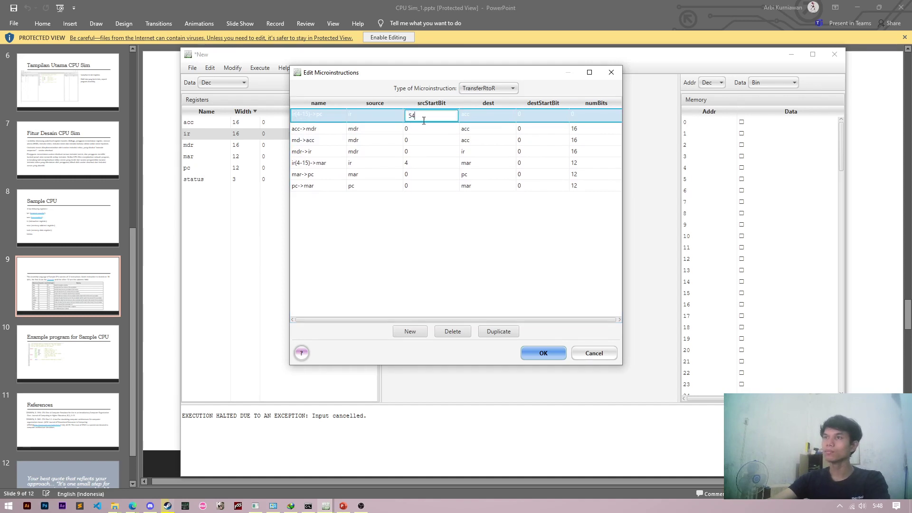
left_click_drag(423, 120, 391, 120)
type("4")
Set the ir(4-15)->pc transfer's destination to pc and its number of bits to 12.
double_click(478, 118)
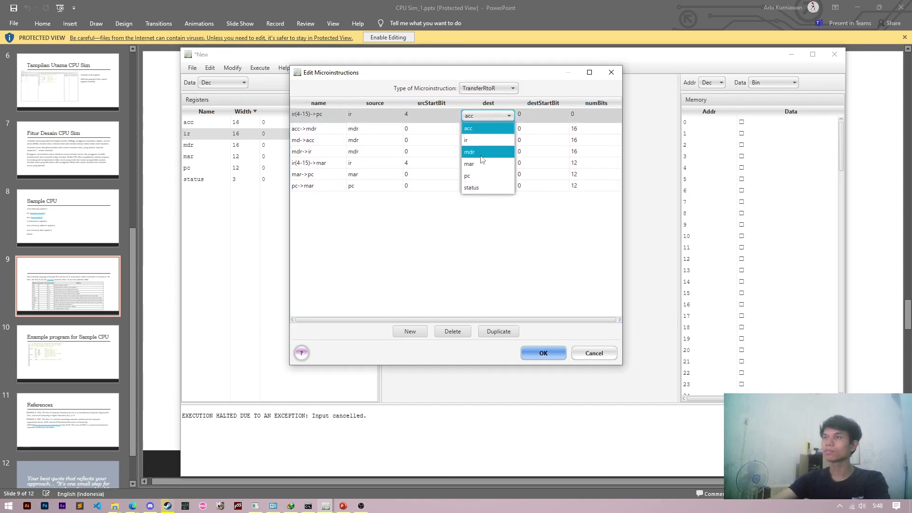
left_click(480, 175)
double_click(576, 117)
type("12")
left_click(545, 241)
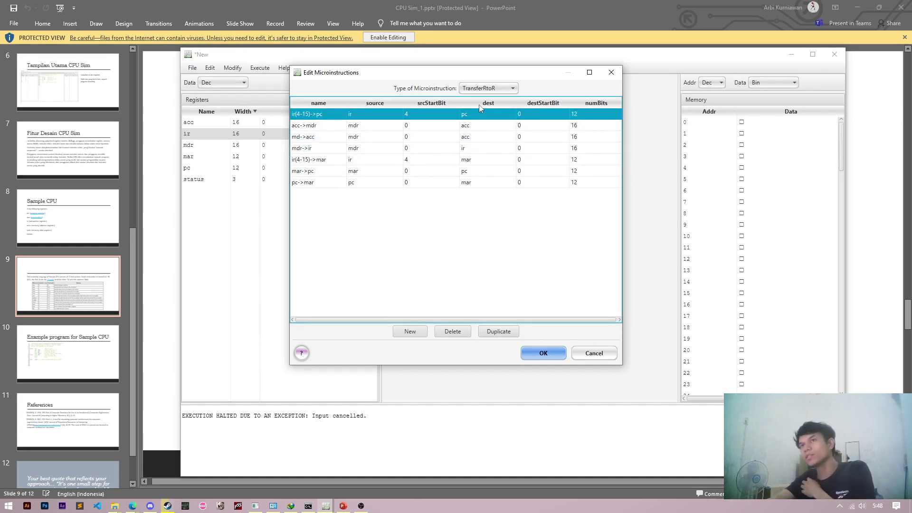
Switch to Arithmetic microinstructions and add one named acc+mdr->acc.
left_click(485, 90)
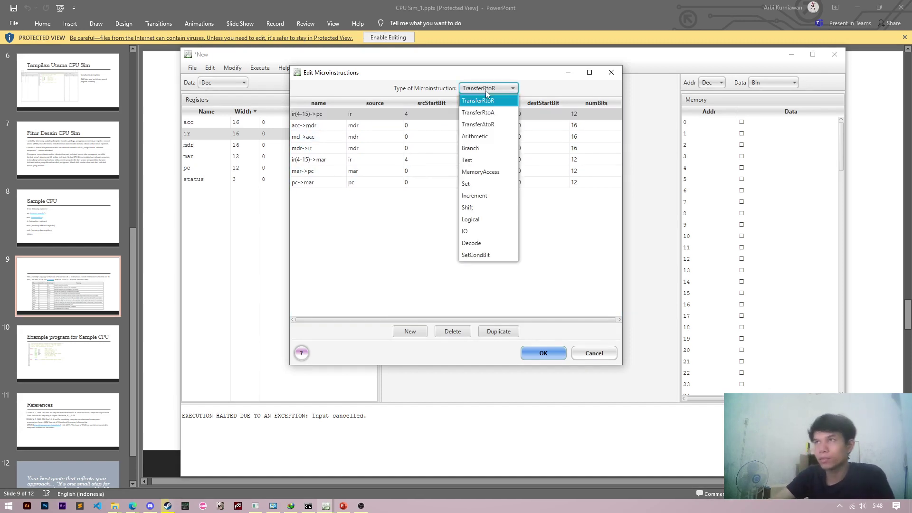
left_click(479, 139)
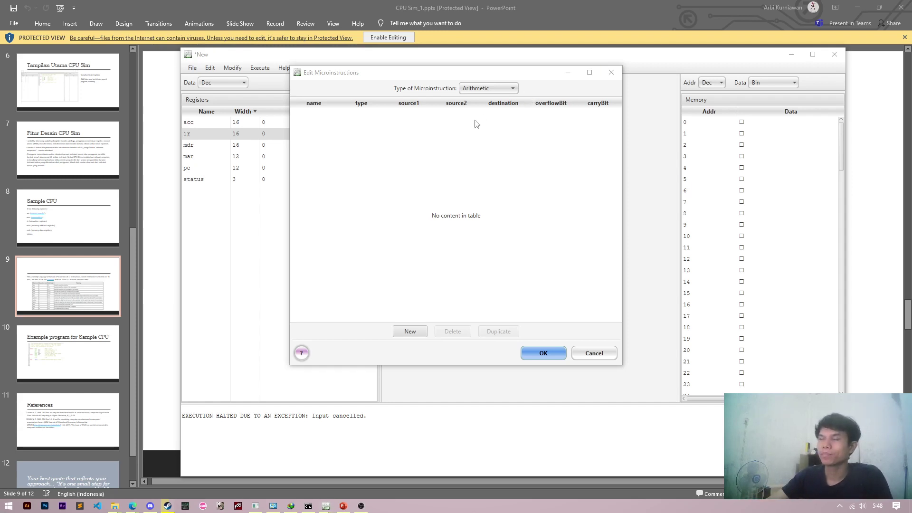
left_click(409, 331)
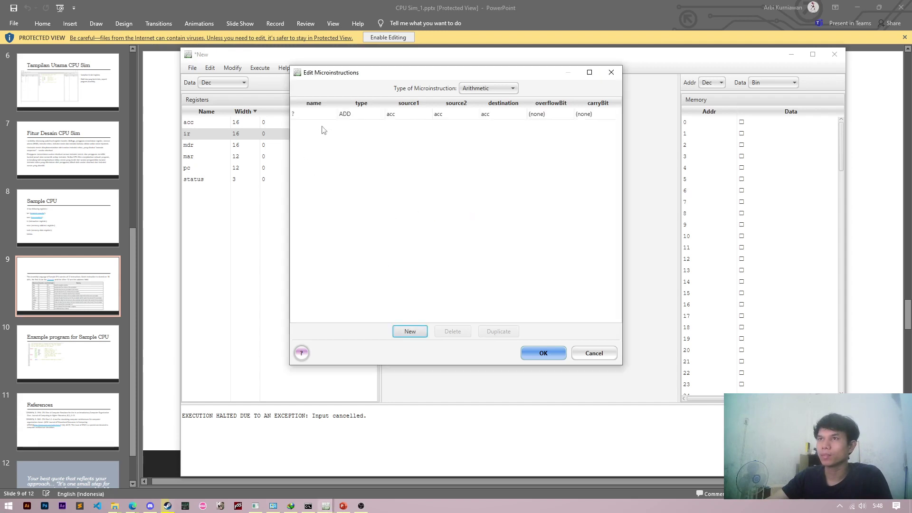
double_click(315, 116)
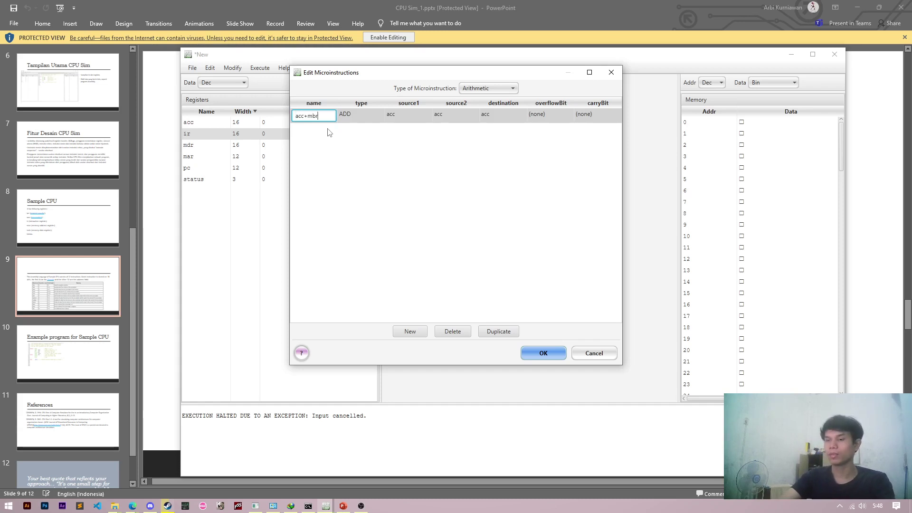
key("BackSpace")
type("->")
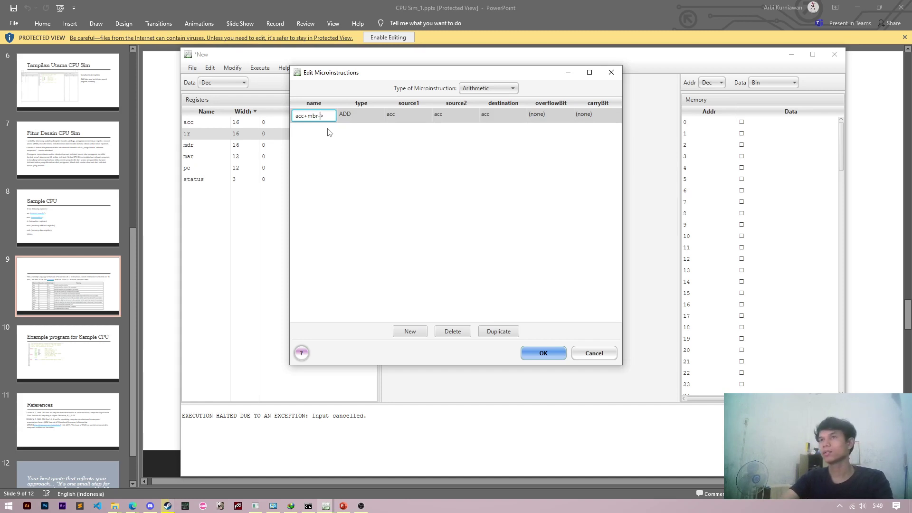
type("d")
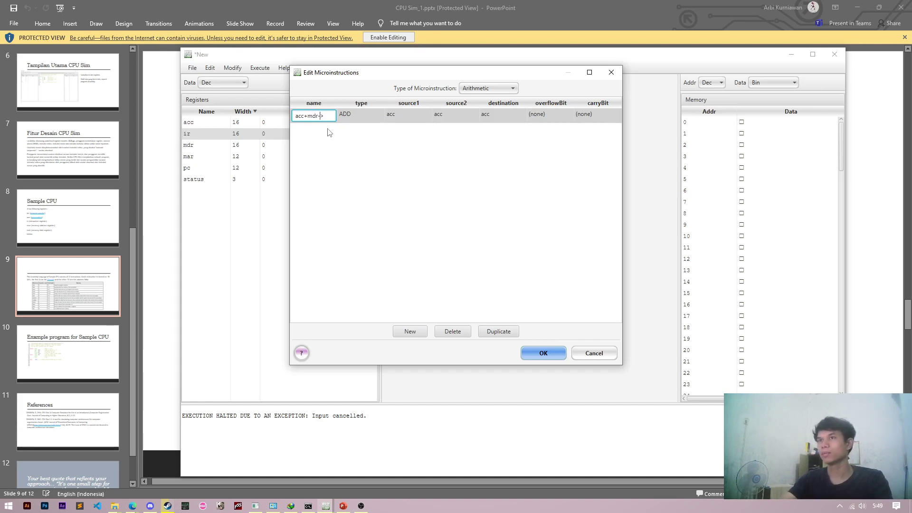
type("acc")
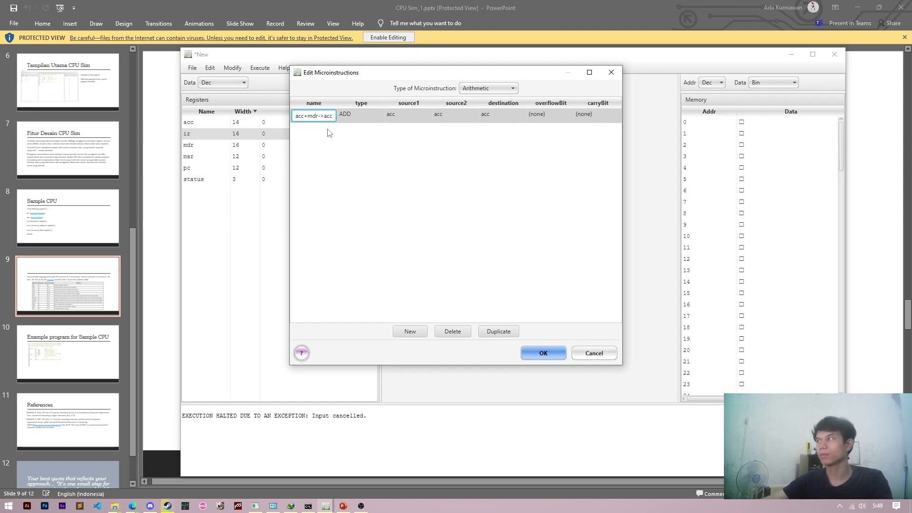
Set source2 of the acc+mdr->acc microinstruction to mdr, keeping ADD as type and acc as source1 and destination.
left_click(361, 118)
left_click(417, 118)
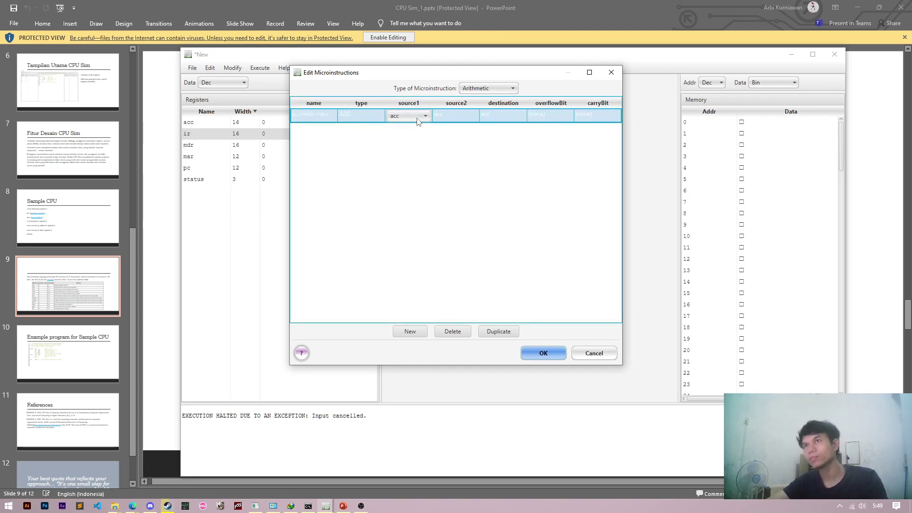
left_click(458, 119)
left_click(459, 118)
left_click(456, 150)
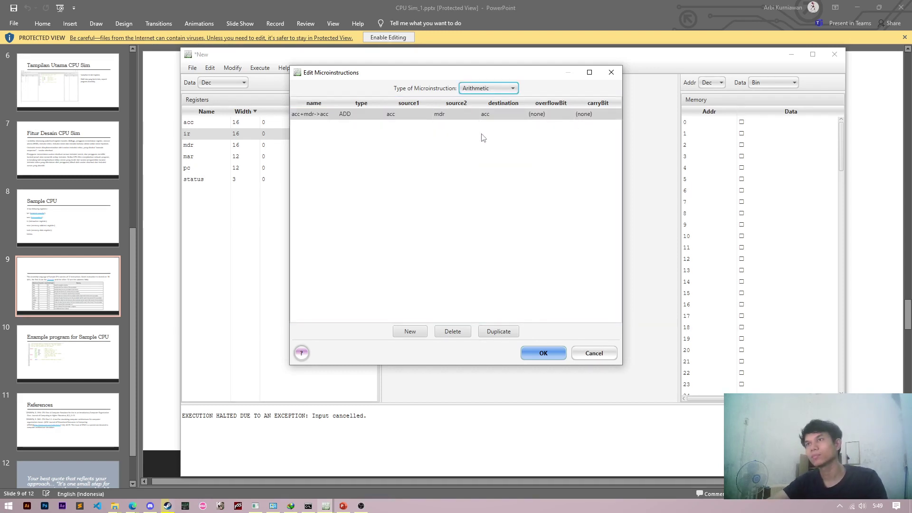
left_click(494, 118)
left_click(598, 115)
left_click(597, 115)
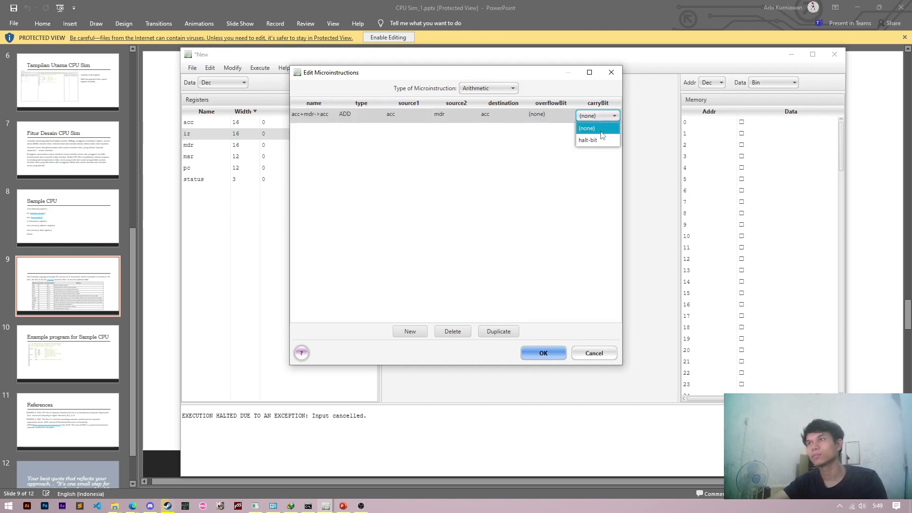
left_click(597, 135)
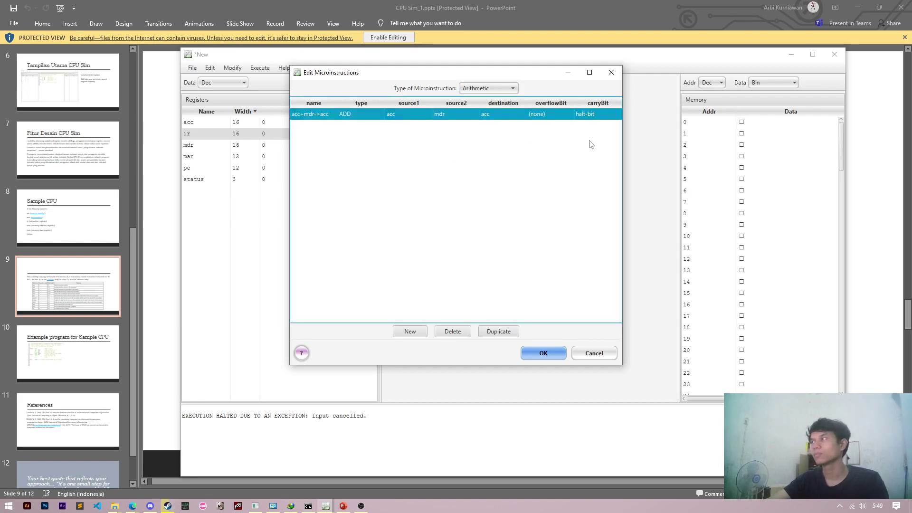
left_click(597, 114)
left_click(598, 116)
left_click(595, 129)
Set the overflow bit of the acc+mdr->acc microinstruction to halt-bit.
left_click(546, 116)
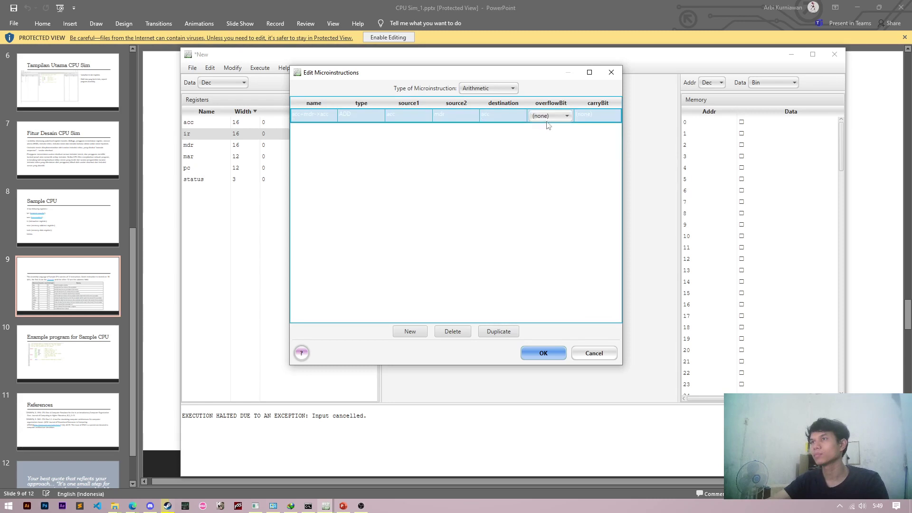
left_click(547, 117)
left_click(544, 140)
Add another Arithmetic microinstruction named acc-mdr->acc, reusing the copied acc+mdr->acc name.
left_click(409, 331)
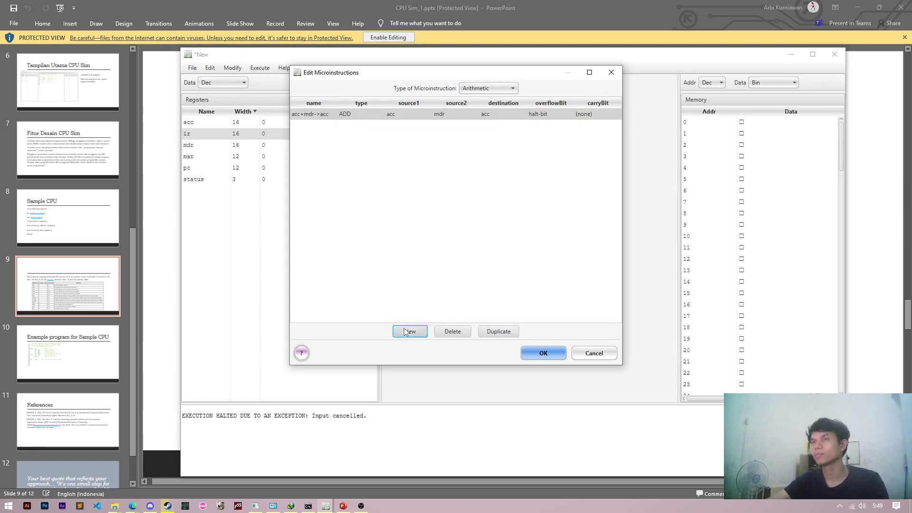
left_click(302, 118)
left_click(328, 132)
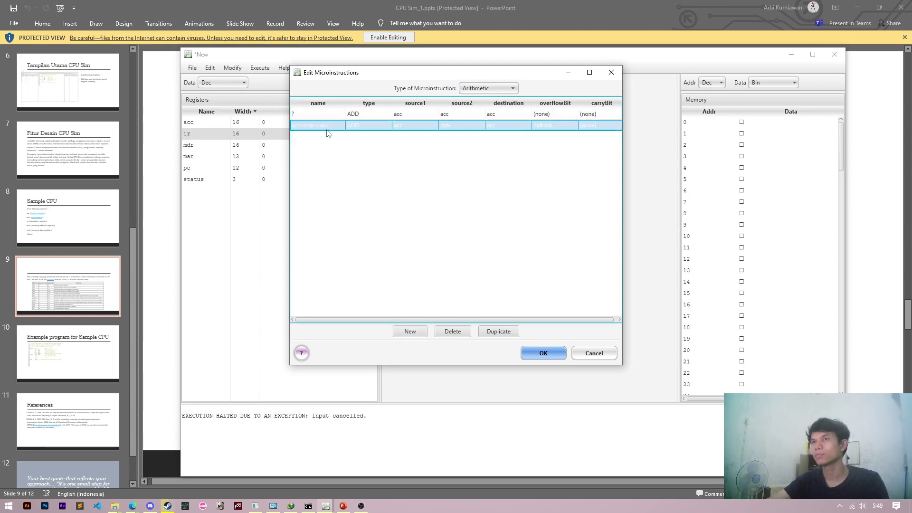
left_click(328, 132)
key("ctrl+c")
double_click(307, 115)
key("ctrl+v")
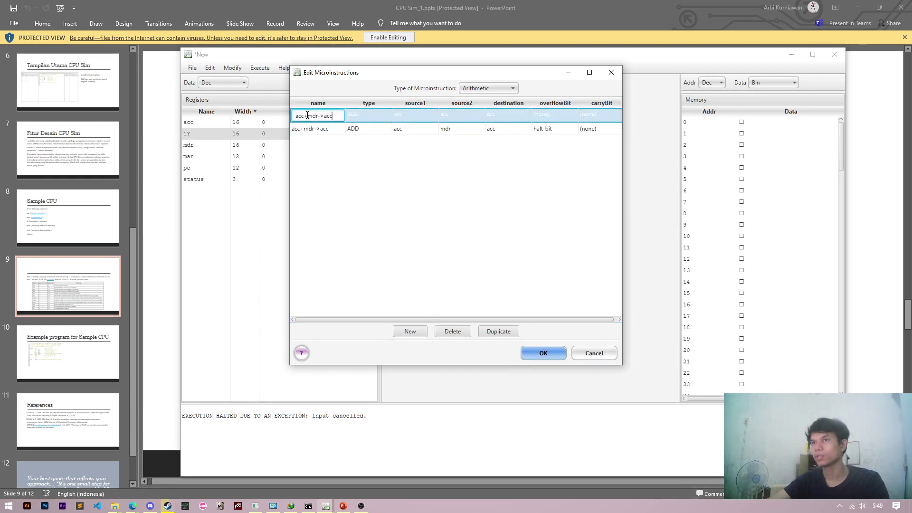
left_click(307, 116)
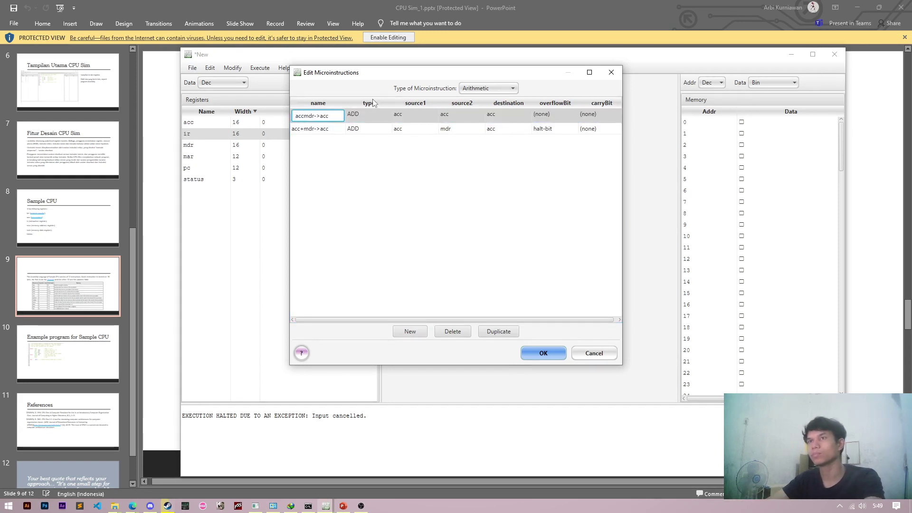
Set the type of the acc-mdr->acc microinstruction to SUBTRACT.
left_click(358, 116)
left_click(358, 118)
left_click(365, 137)
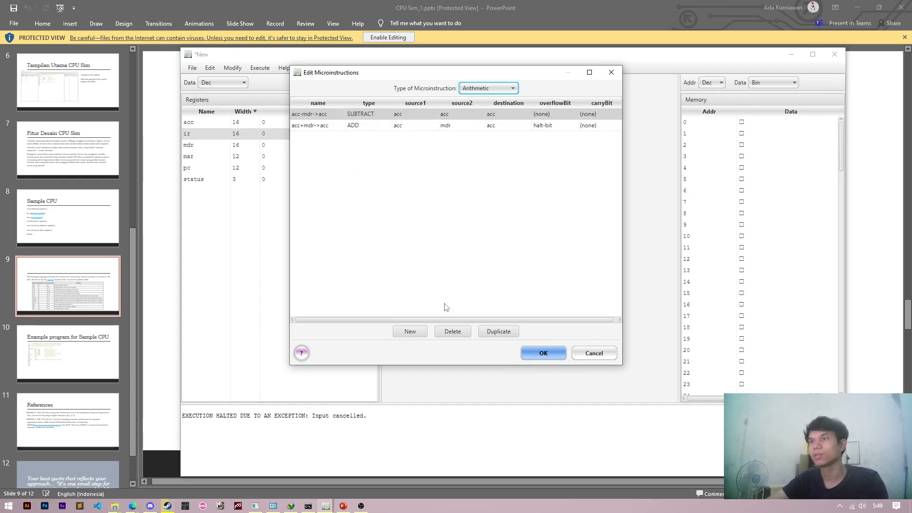
Add a blank Arithmetic microinstruction and set source2 of the acc-mdr->acc one to mdr.
left_click(410, 331)
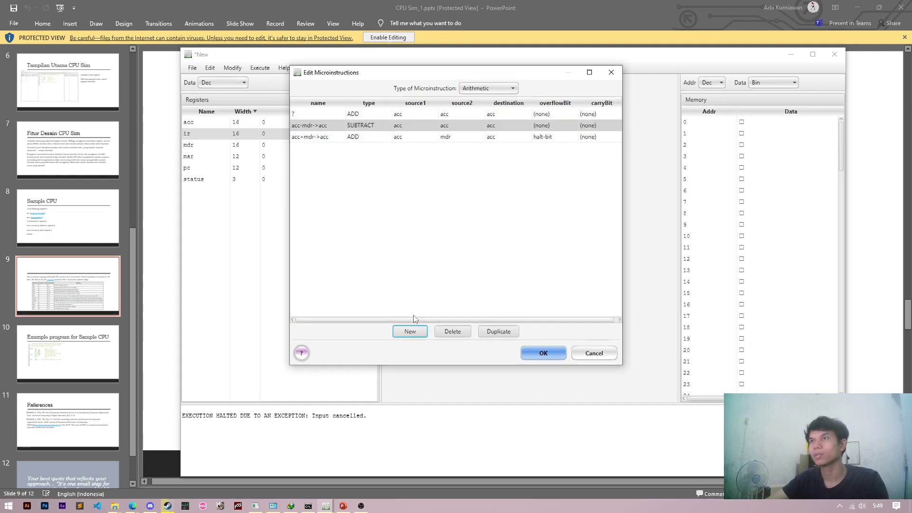
left_click(450, 129)
left_click(449, 127)
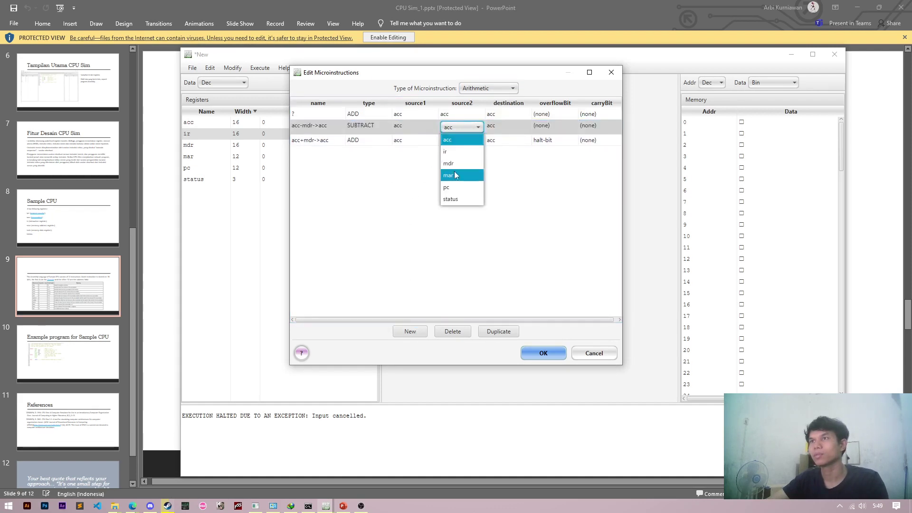
left_click(451, 158)
Name the blank Arithmetic microinstruction acc*mdr->acc, adapting the acc+mdr->acc name.
left_click(316, 116)
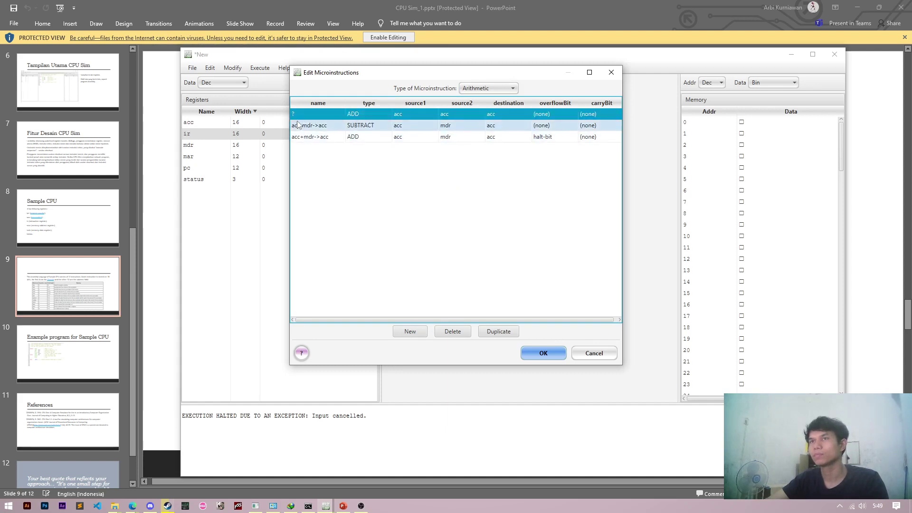
double_click(296, 116)
type("acc+mdr->acc")
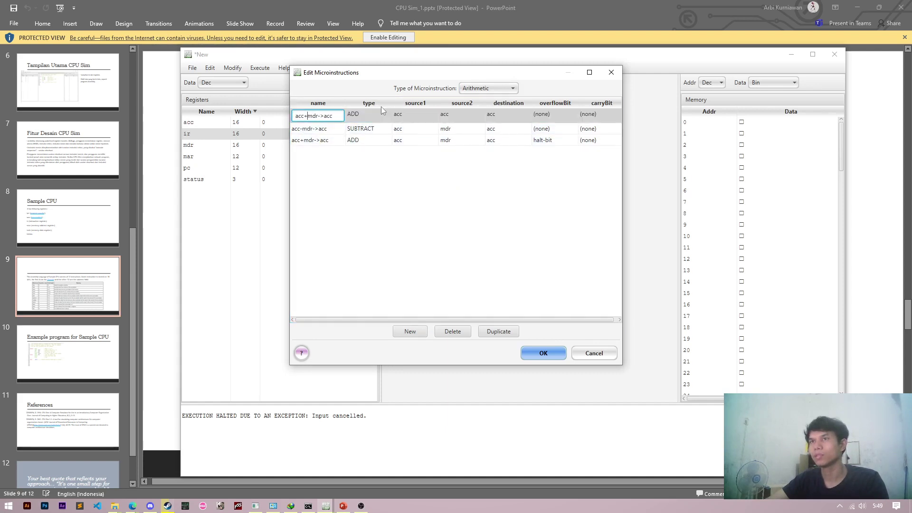
left_click(395, 114)
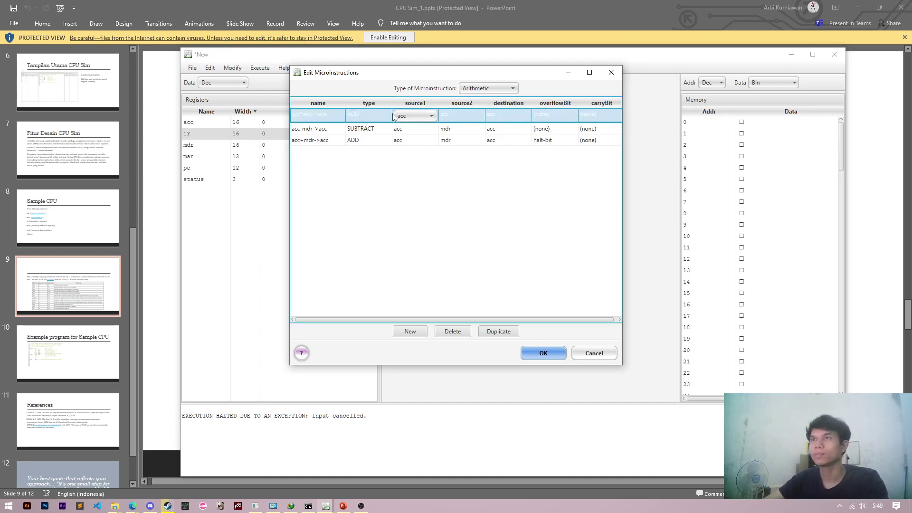
left_click(412, 119)
left_click(409, 151)
left_click(407, 126)
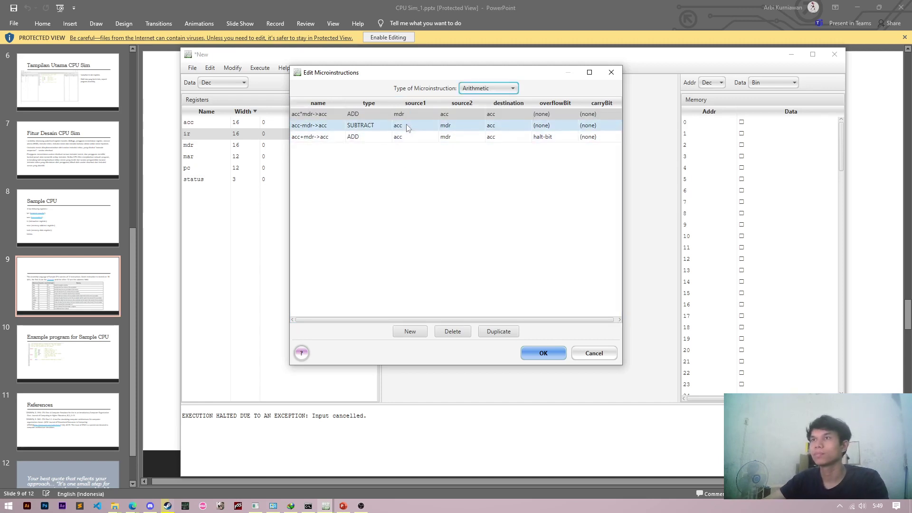
left_click(412, 117)
left_click(412, 118)
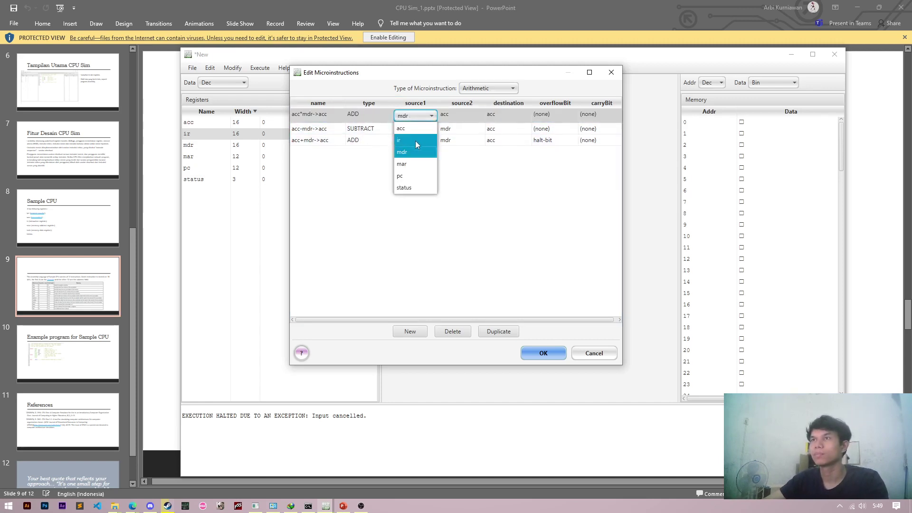
left_click(411, 128)
Set the acc*mdr->acc microinstruction's type to MULTIPLY and its source2 to mdr.
left_click(361, 116)
left_click(361, 117)
left_click(362, 151)
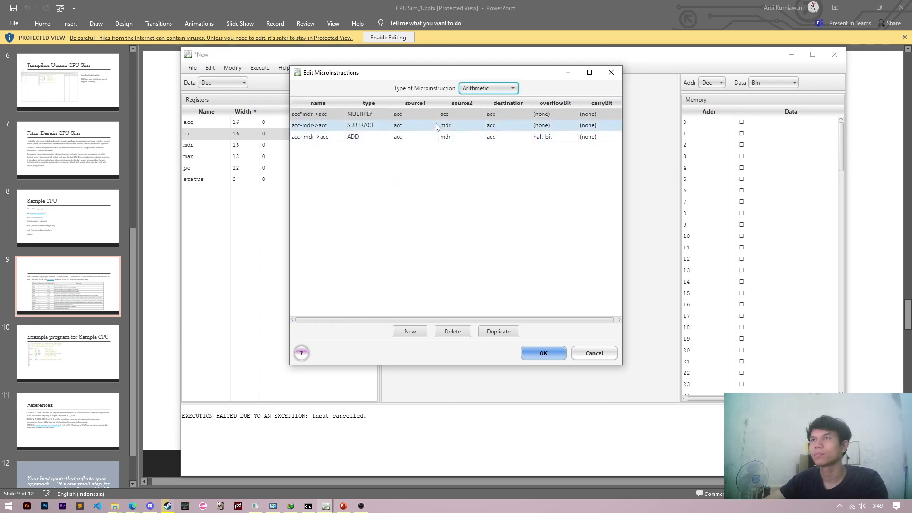
left_click(458, 115)
left_click(460, 116)
left_click(456, 154)
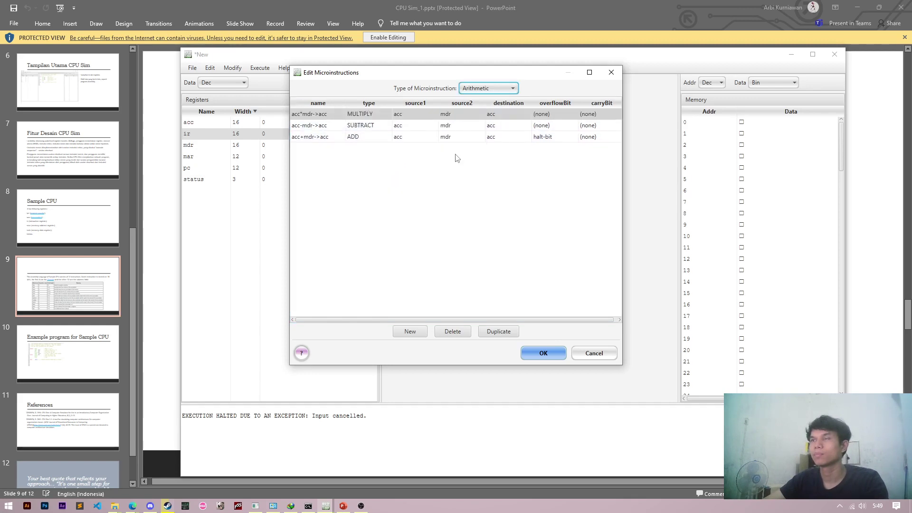
Set the overflow bit of the acc-mdr->acc microinstruction to halt-bit.
left_click(549, 128)
left_click(552, 130)
left_click(552, 131)
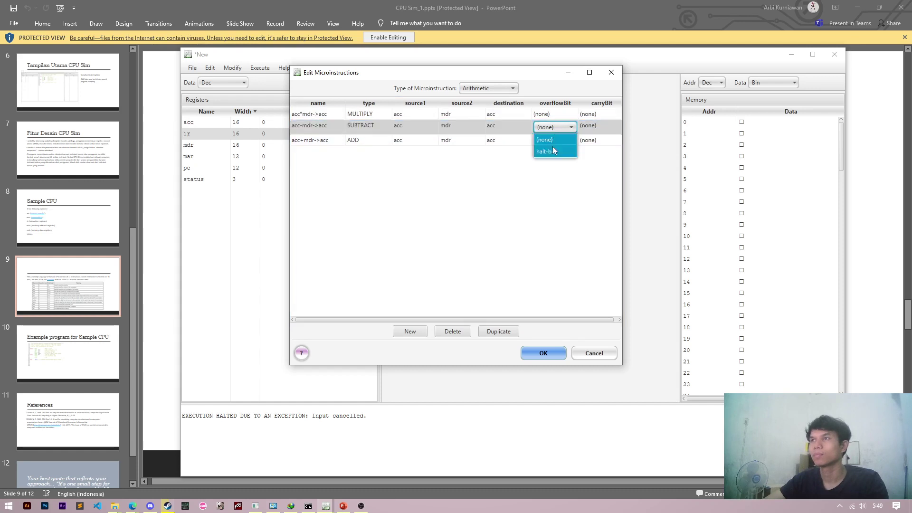
left_click(551, 150)
Set the MULTIPLY microinstruction's overflow bit to halt-bit, and delete that microinstruction.
left_click(549, 116)
left_click(550, 117)
left_click(551, 118)
left_click(546, 140)
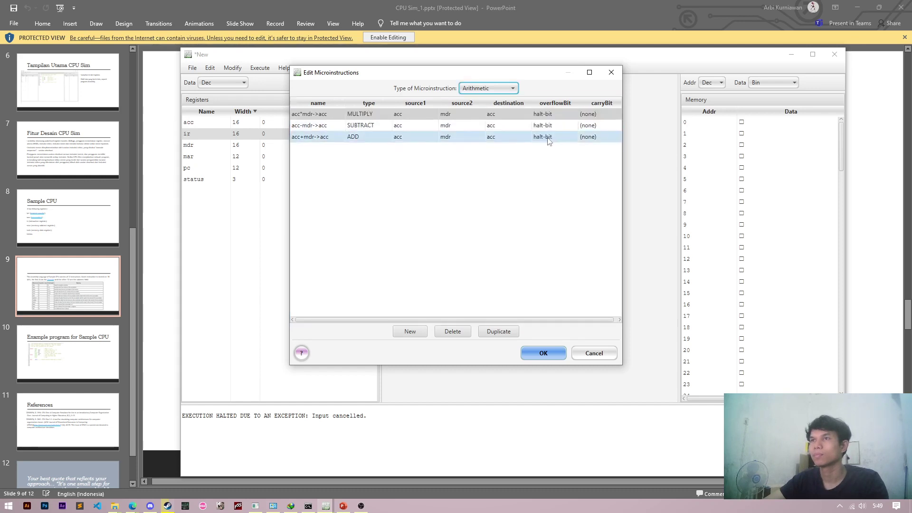
left_click(442, 329)
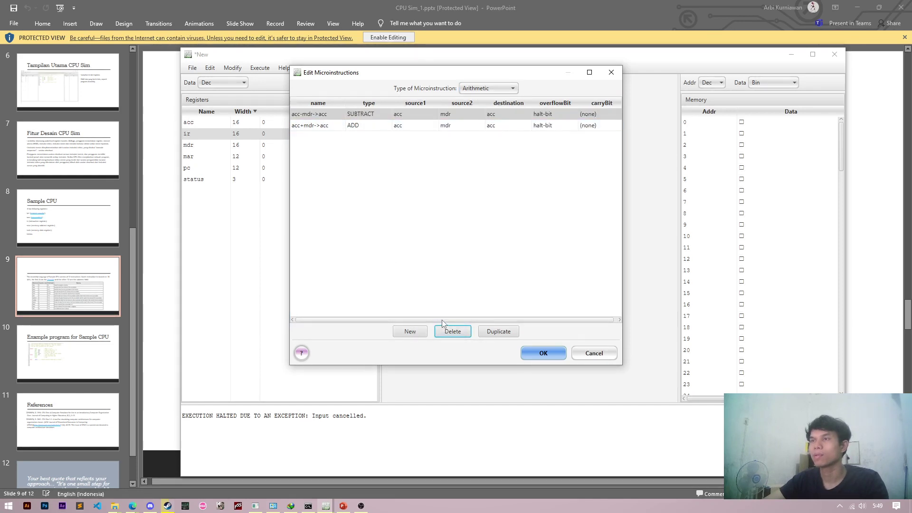
Add a new Arithmetic microinstruction named acc8mdr->acc by pasting acc+mdr->acc and replacing its plus sign.
left_click(408, 328)
double_click(297, 116)
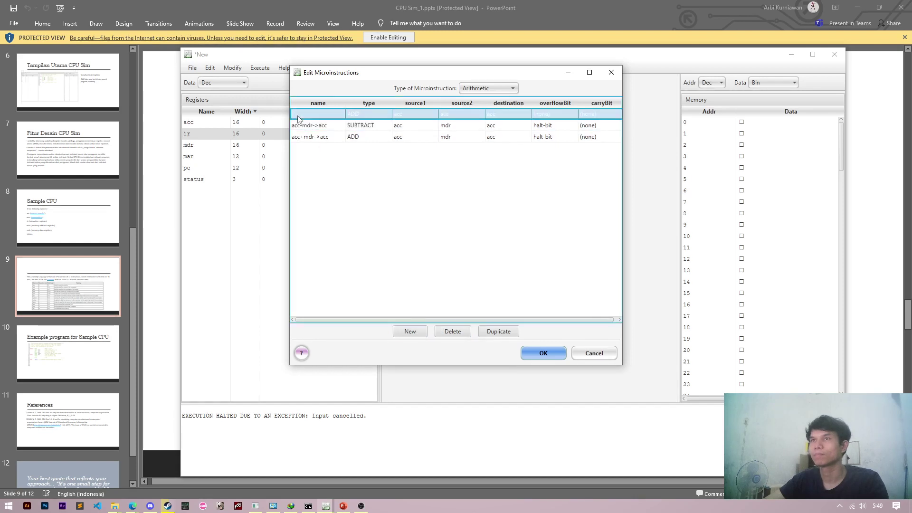
key("ctrl+v")
key("Left")
key("Left")
key("Left")
key("Left")
key("Left")
key("Left")
key("Left")
key("Left")
key("shift+Left")
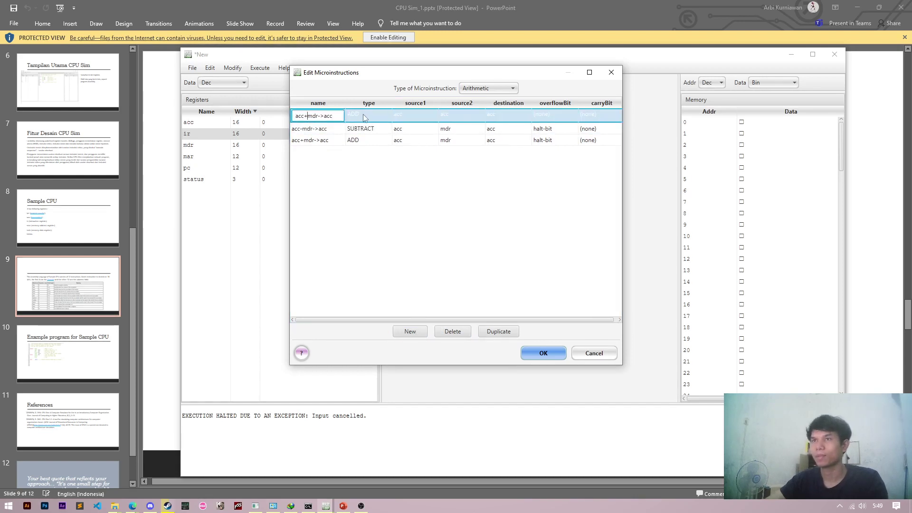
type("*")
Set the acc8mdr->acc microinstruction's type to MULTIPLY and open its source2 choices.
double_click(363, 116)
left_click(373, 118)
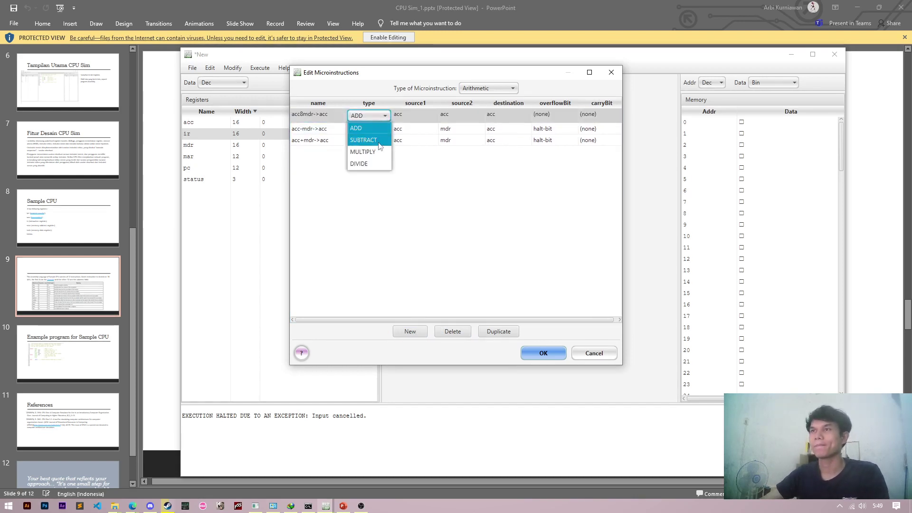
left_click(379, 150)
double_click(459, 115)
left_click(468, 117)
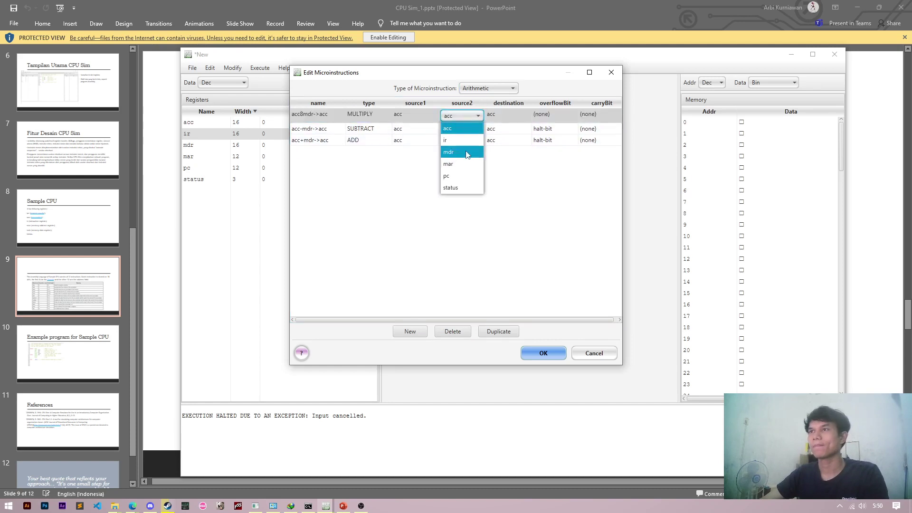
Set the MULTIPLY microinstruction's source2 to mdr and its overflowBit to halt-bit, and add another arithmetic microinstruction.
left_click(466, 156)
double_click(543, 115)
left_click(553, 116)
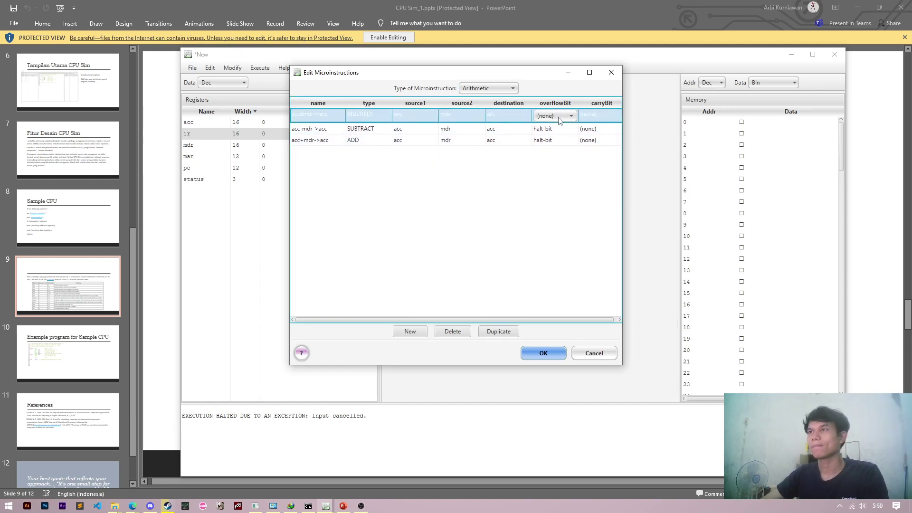
left_click(559, 143)
left_click(409, 331)
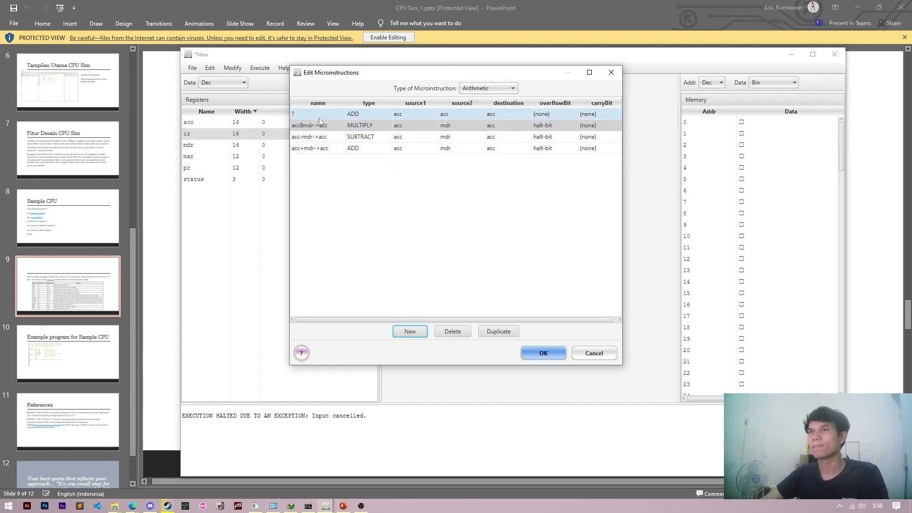
Try to rename the MULTIPLY microinstruction to acc*mdr->acc.
double_click(315, 114)
double_click(307, 130)
left_click(306, 129)
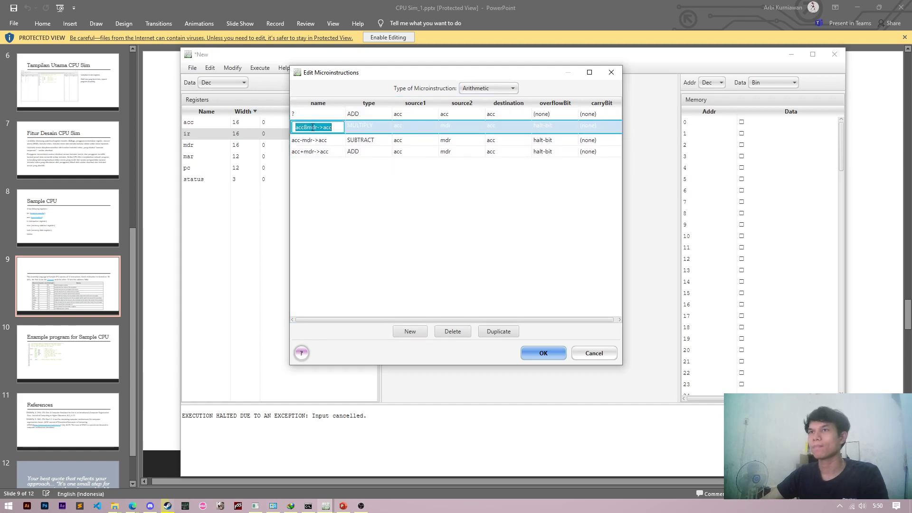
left_click(307, 128)
key("BackSpace")
type("*")
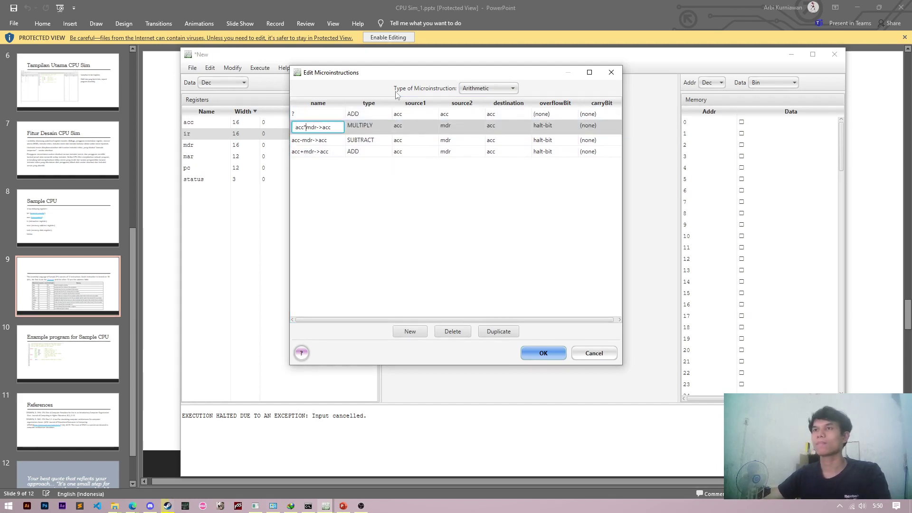
Name the new arithmetic microinstruction acc/mdr->acc and set its type to DIVIDE.
triple_click(319, 118)
type("acc+mdr->acc")
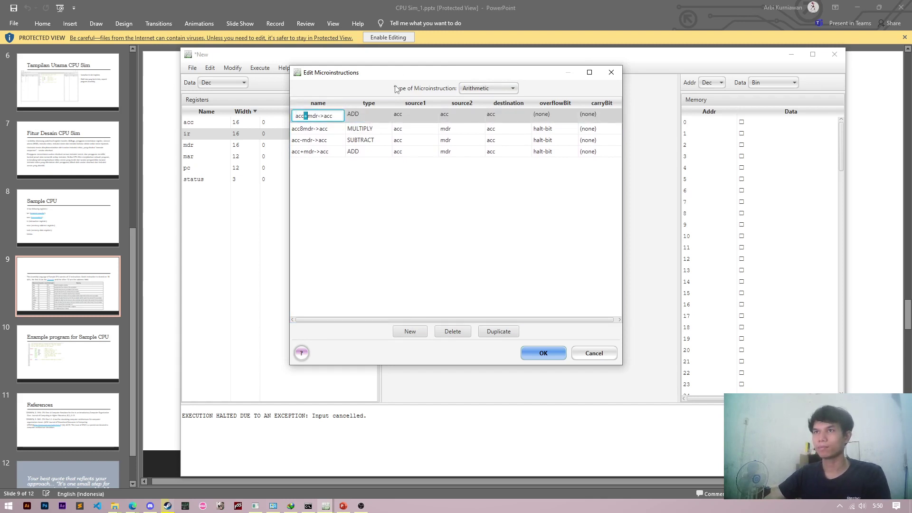
type("/")
left_click(373, 116)
left_click(372, 115)
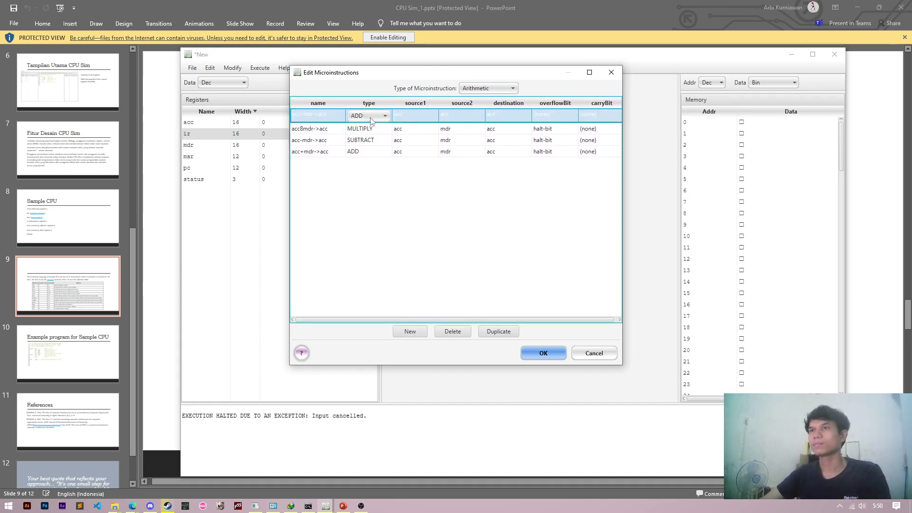
left_click(375, 116)
left_click(359, 163)
Set the DIVIDE microinstruction's source2 to mdr and its overflowBit to halt-bit.
left_click(459, 115)
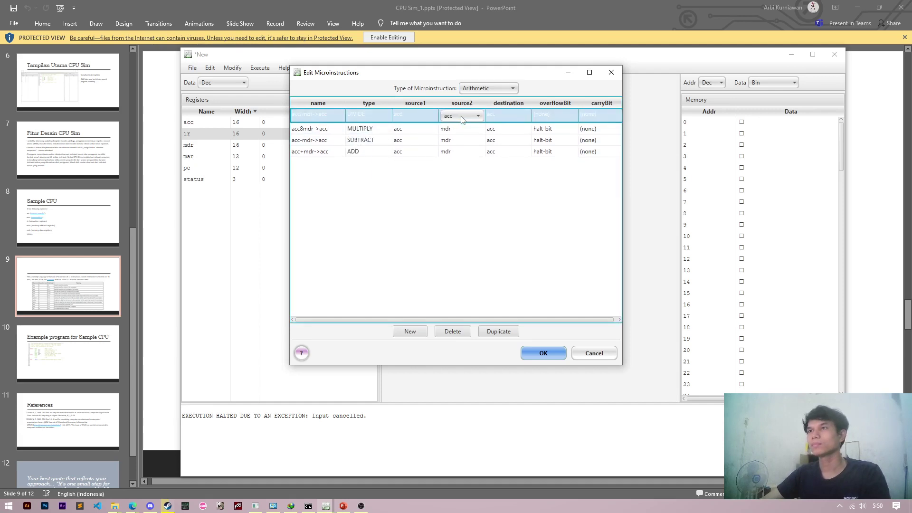
left_click(476, 115)
left_click(463, 164)
left_click(461, 117)
left_click(461, 117)
left_click(466, 152)
left_click(553, 115)
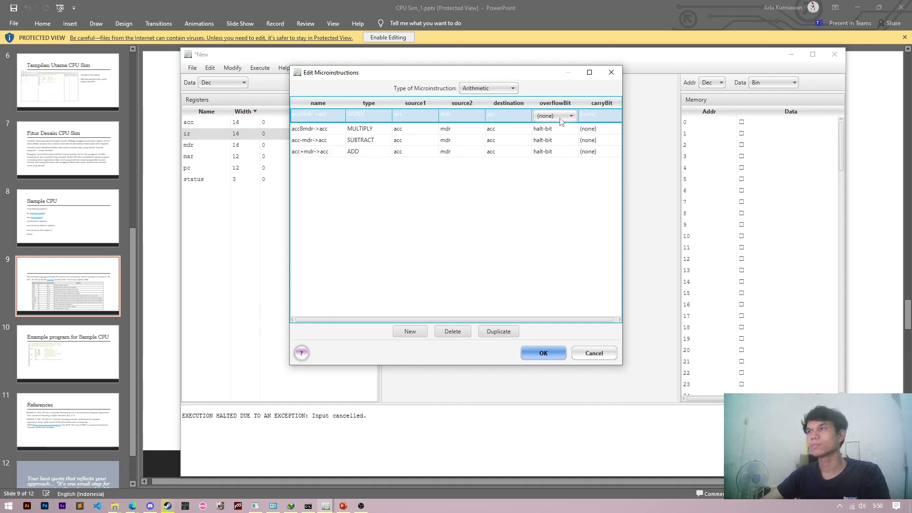
left_click(570, 115)
left_click(557, 140)
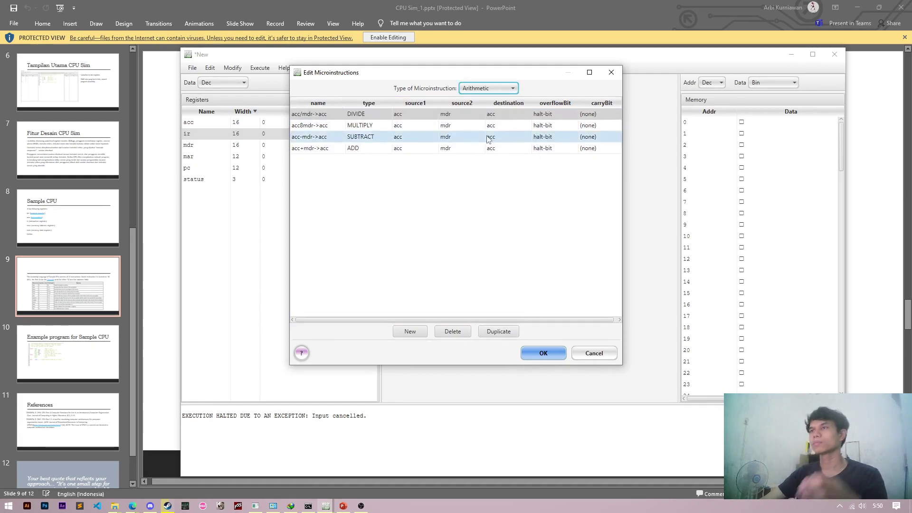
Switch to the Test microinstructions and add one named if(acc!=0)skip-1.
left_click(485, 88)
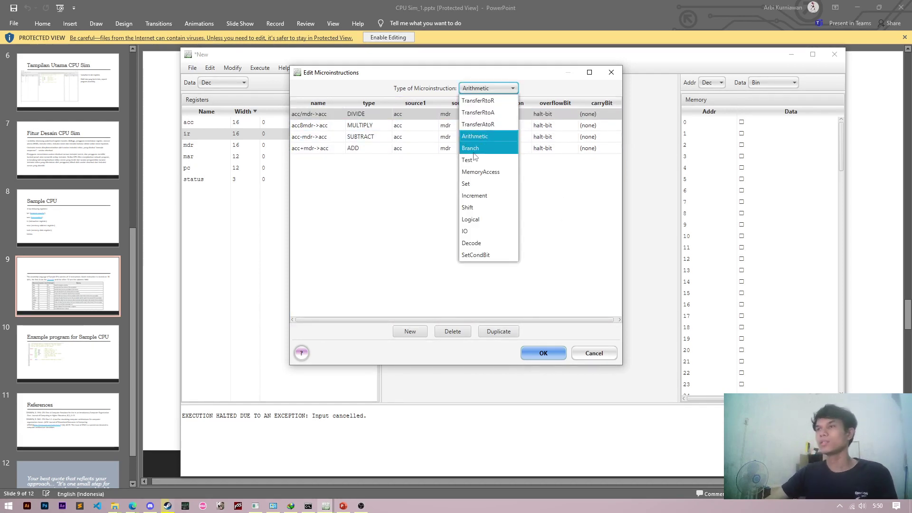
left_click(475, 149)
left_click(473, 87)
left_click(489, 161)
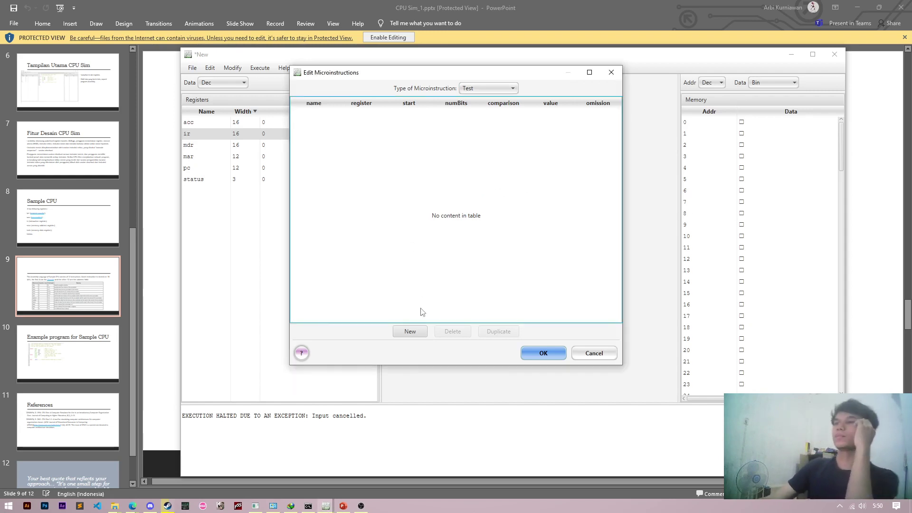
left_click(410, 331)
left_click(309, 114)
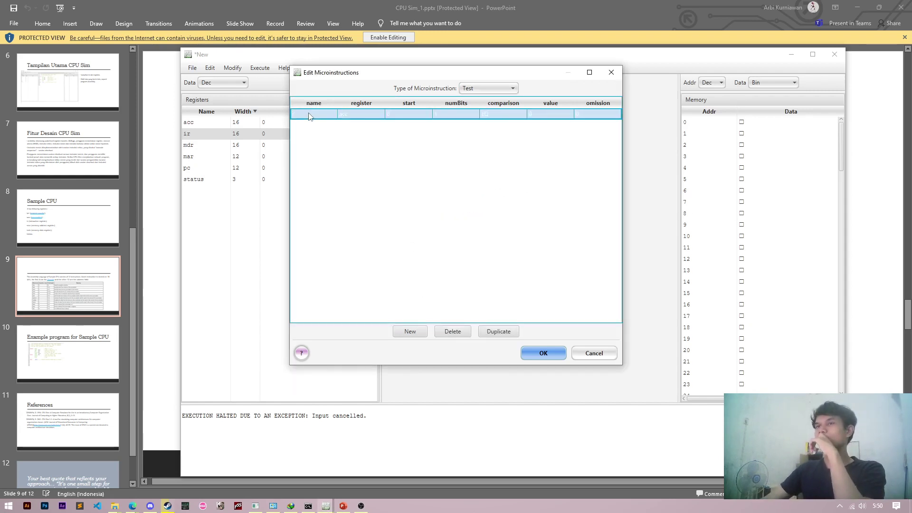
double_click(309, 113)
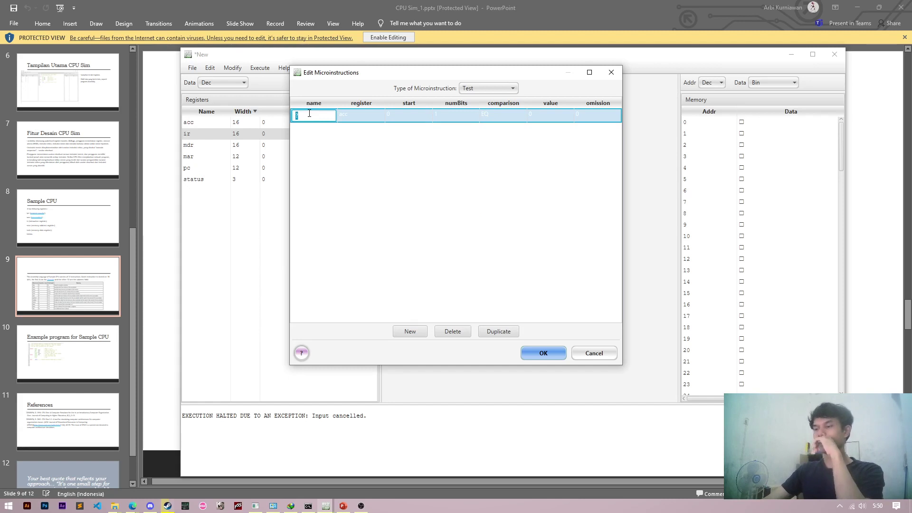
type("if(acc!=0")
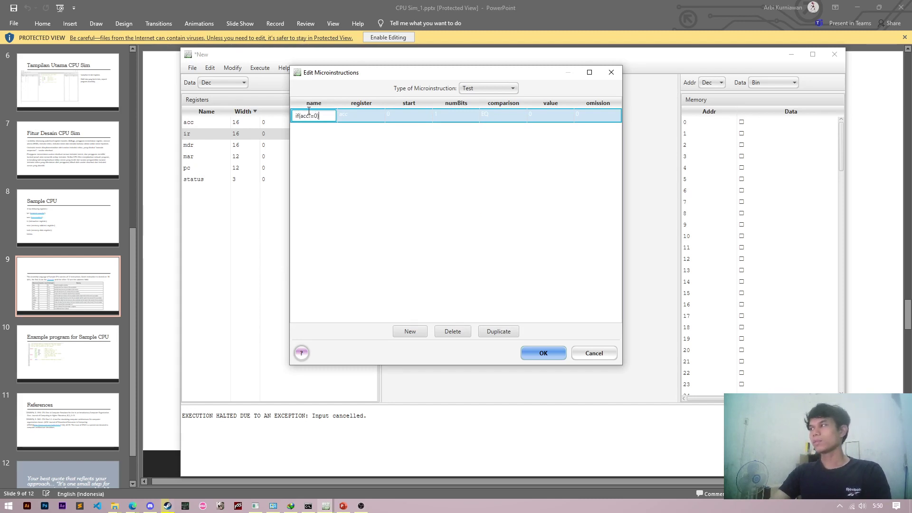
type("-1")
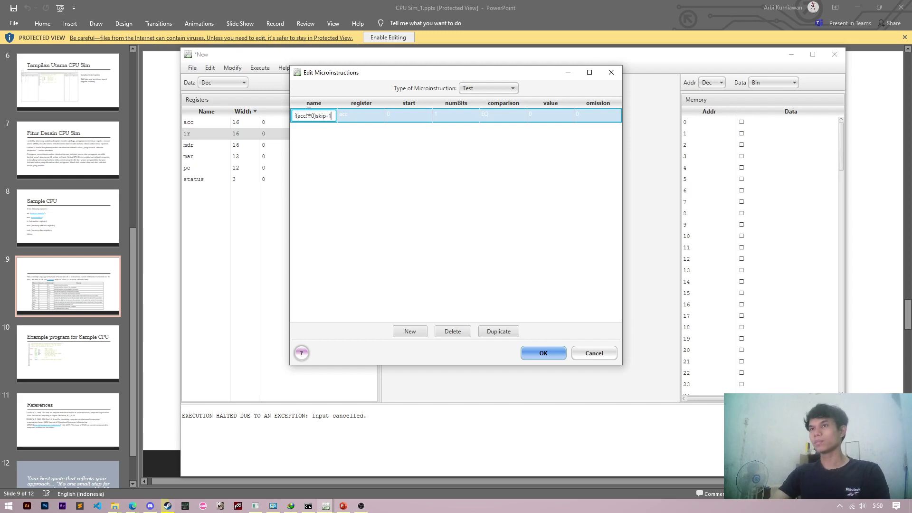
For the if(acc!=0)skip-1 test on acc, set numBits to 16, comparison to NE and omission to 1.
left_click(357, 116)
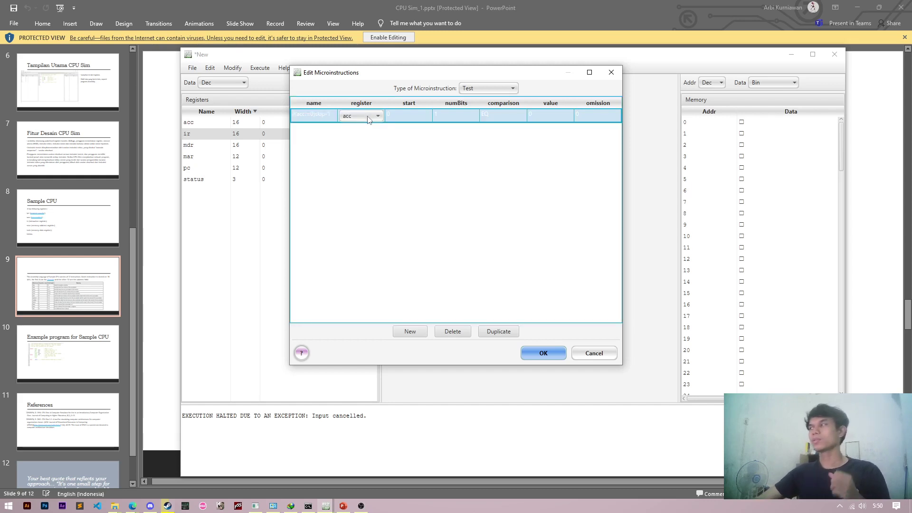
left_click(450, 117)
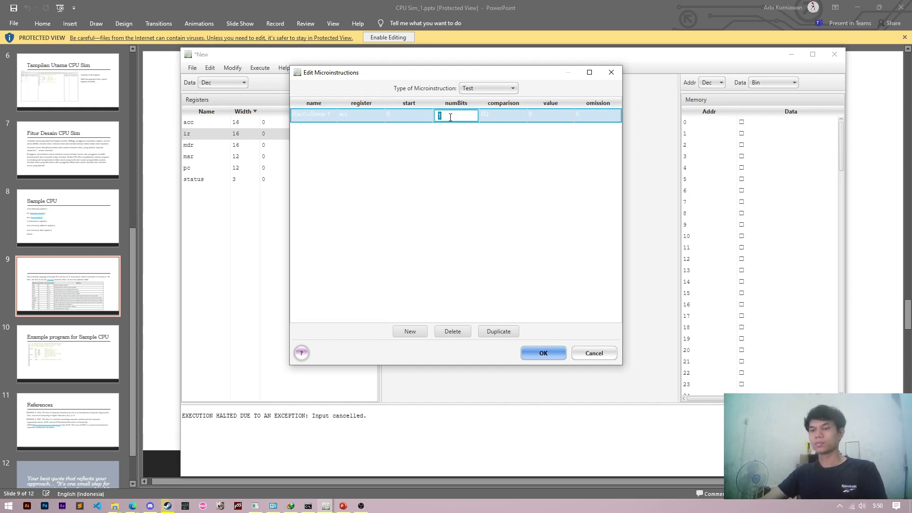
type("16")
key("Return")
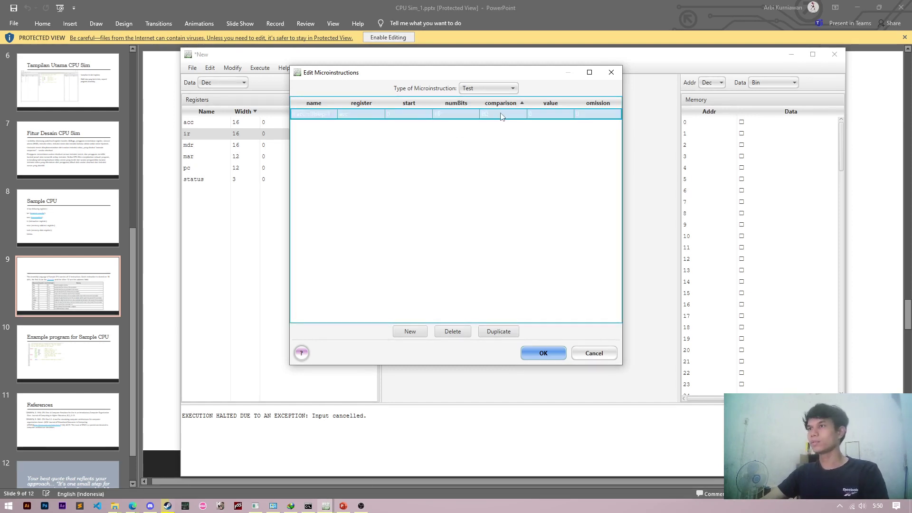
left_click(501, 116)
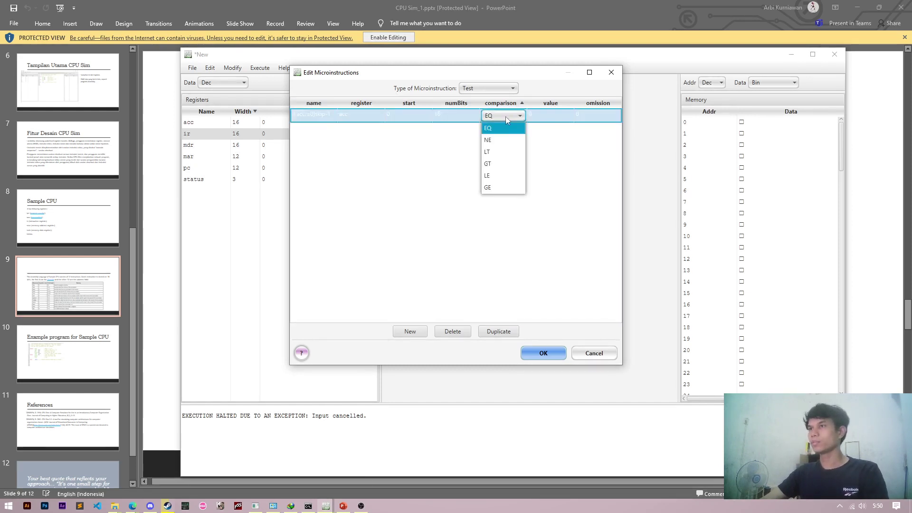
left_click(517, 141)
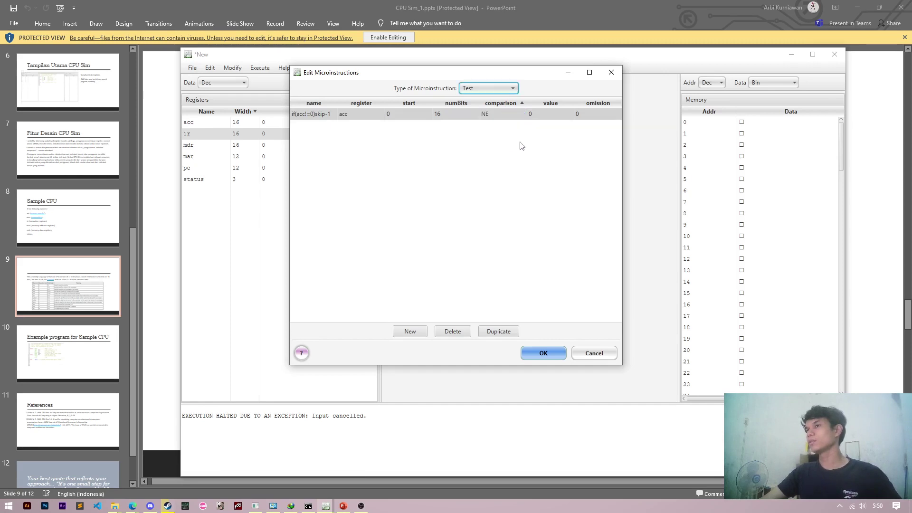
double_click(580, 114)
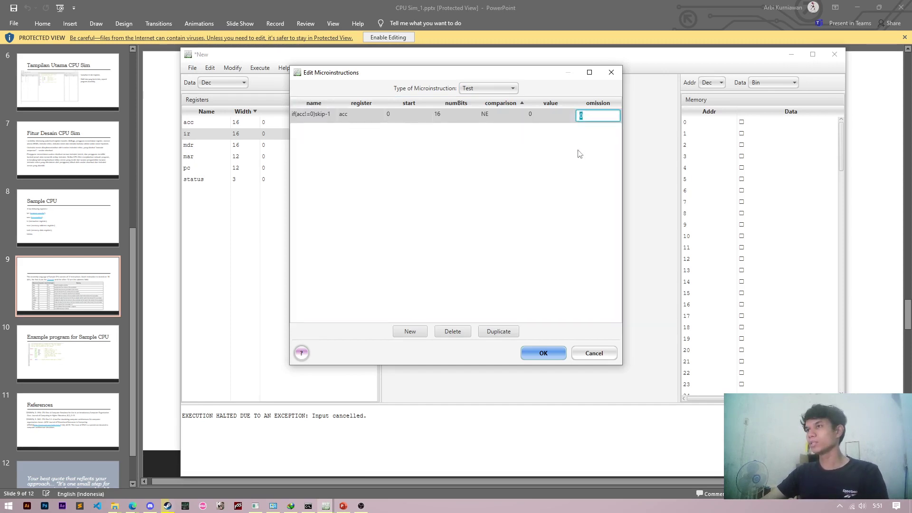
type("1")
key("Return")
Add a second Test microinstruction and try to name it if(acc>=0)skip-1.
left_click(409, 331)
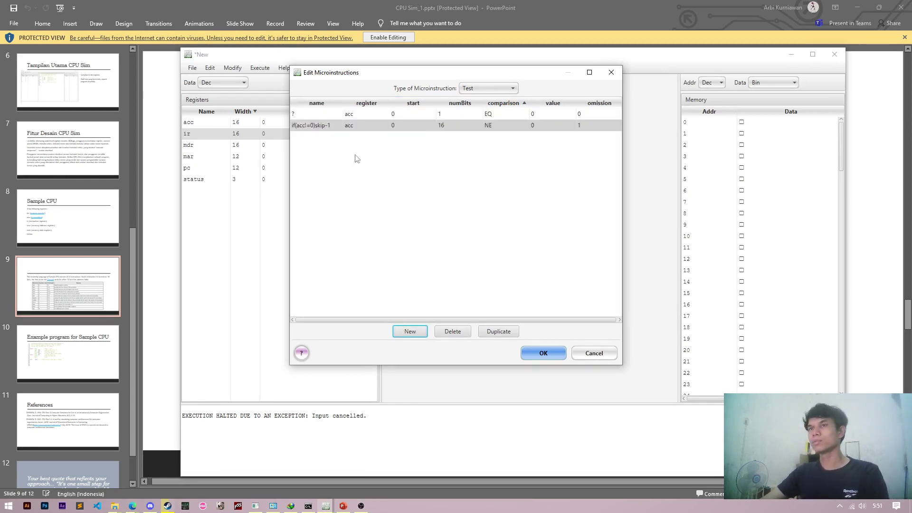
double_click(303, 116)
type("if")
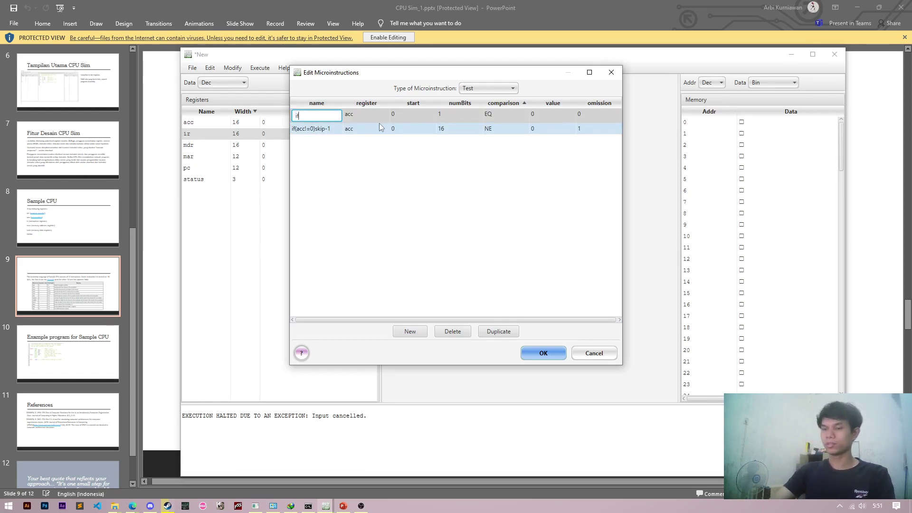
type("(acc")
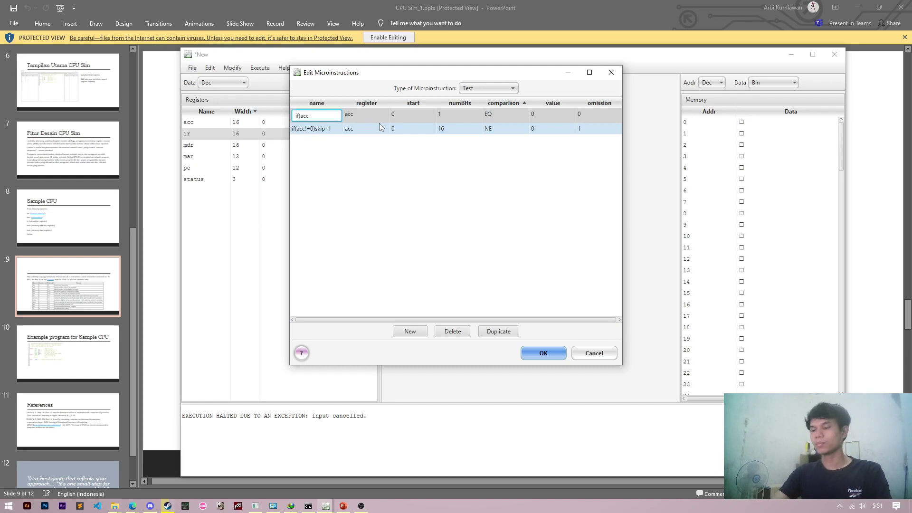
type("> =0")
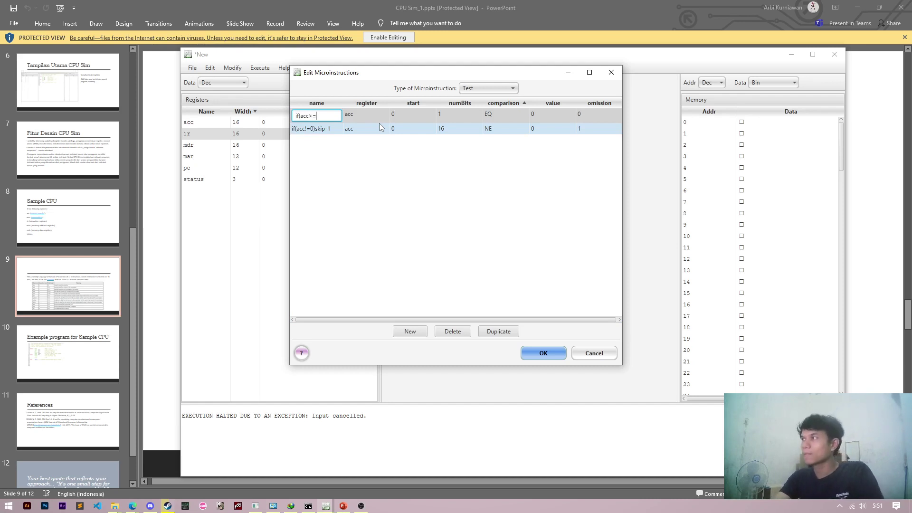
type(")")
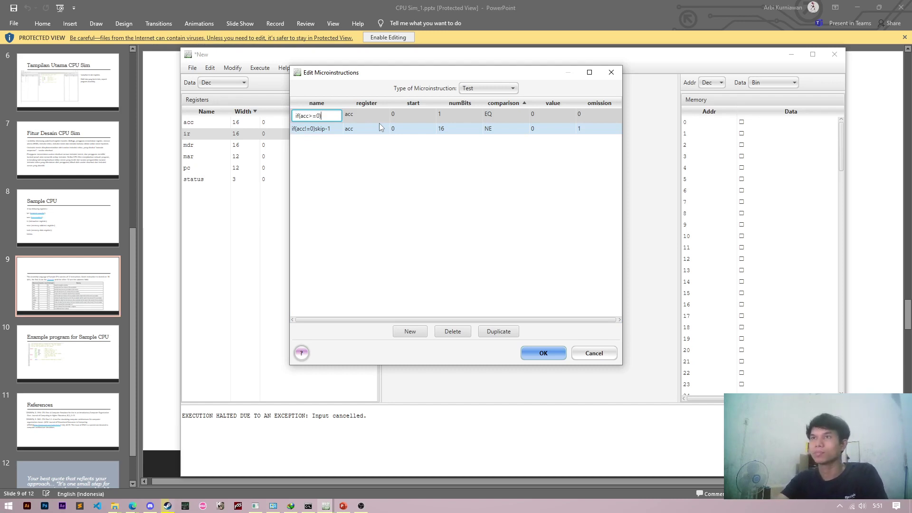
type("skip-1")
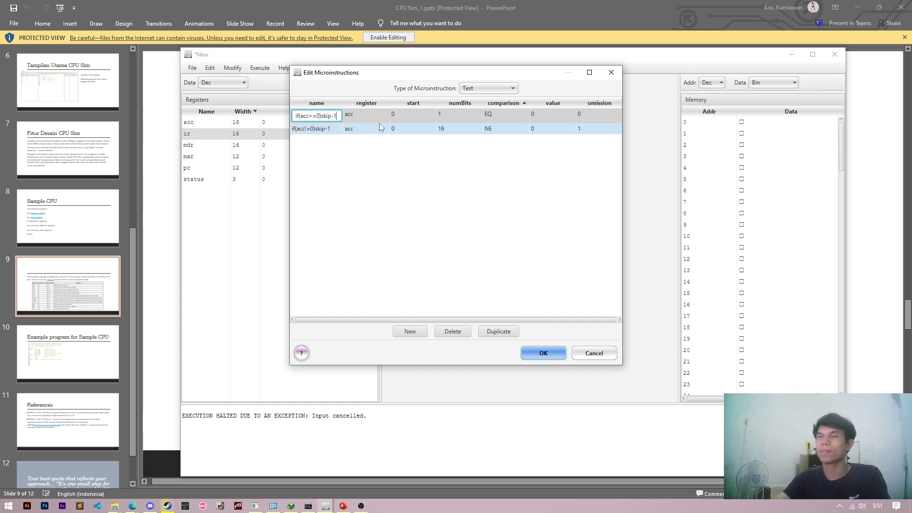
key("Return")
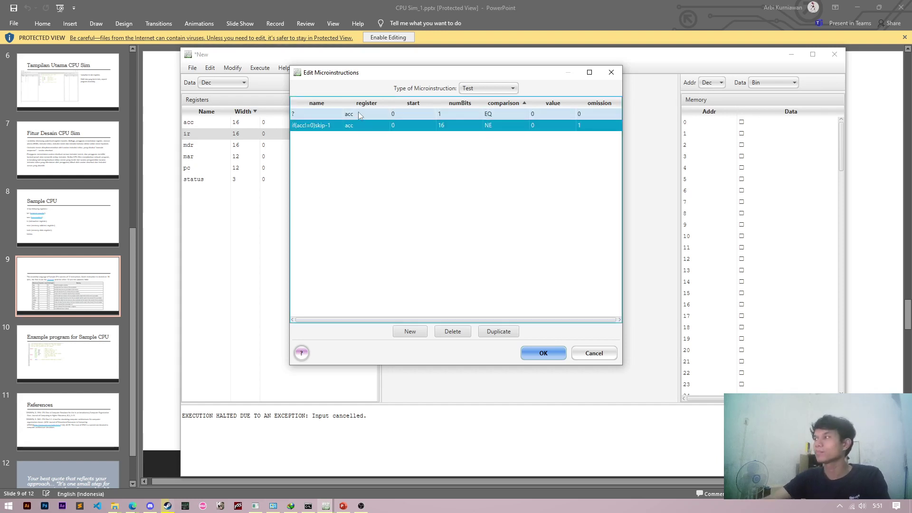
Set the second Test microinstruction's numBits to 16, comparison to GE and omission to 1.
double_click(447, 113)
type("16")
key("Return")
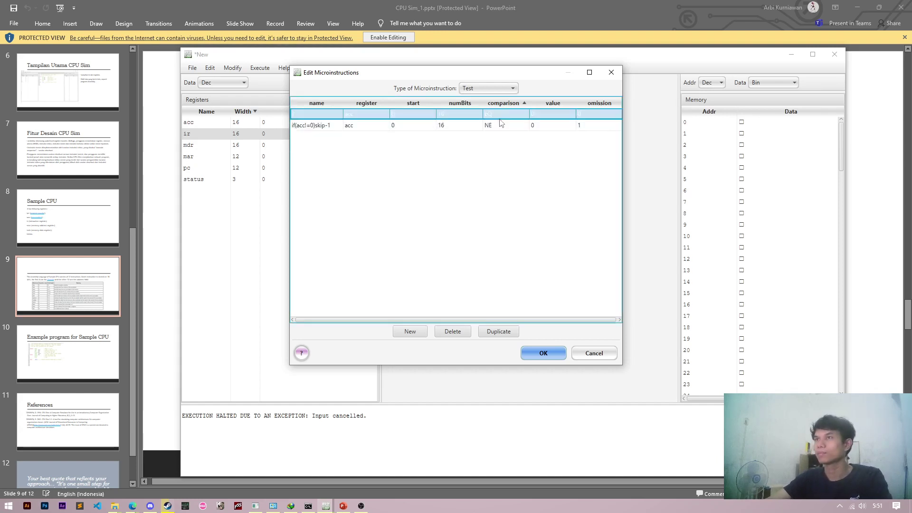
double_click(508, 114)
left_click(508, 114)
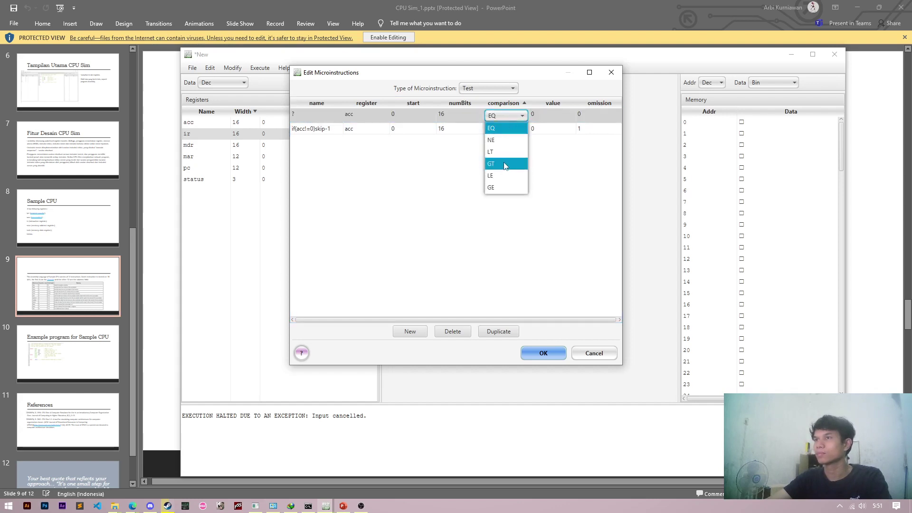
left_click(504, 189)
left_click(580, 115)
type("1")
key("Return")
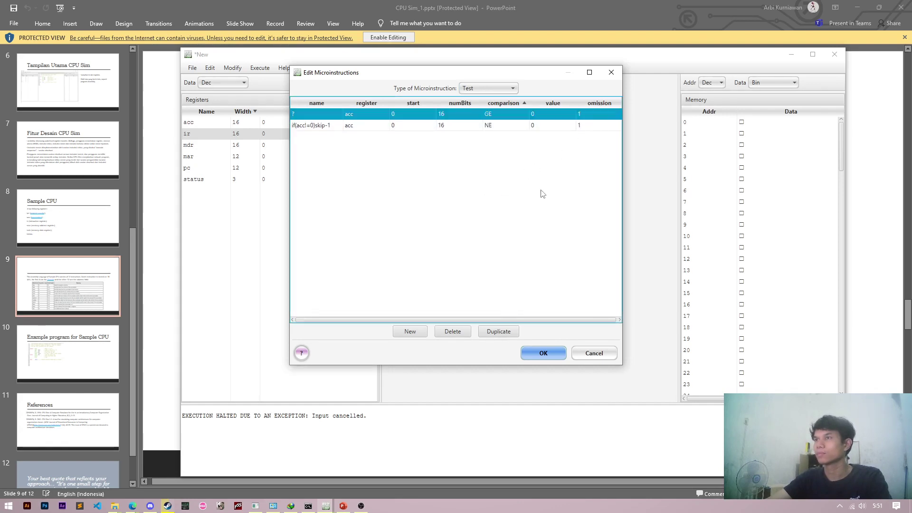
Switch to the MemoryAccess microinstructions and add two new entries.
left_click(479, 88)
left_click(485, 172)
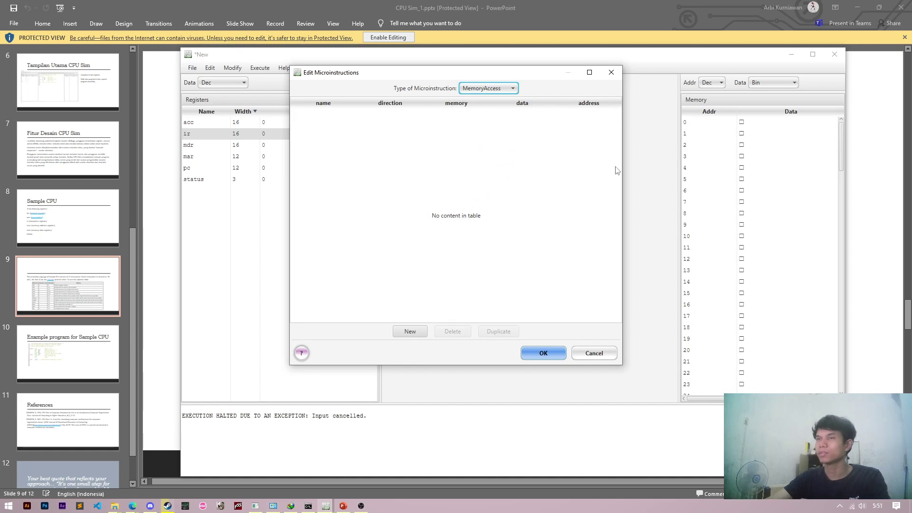
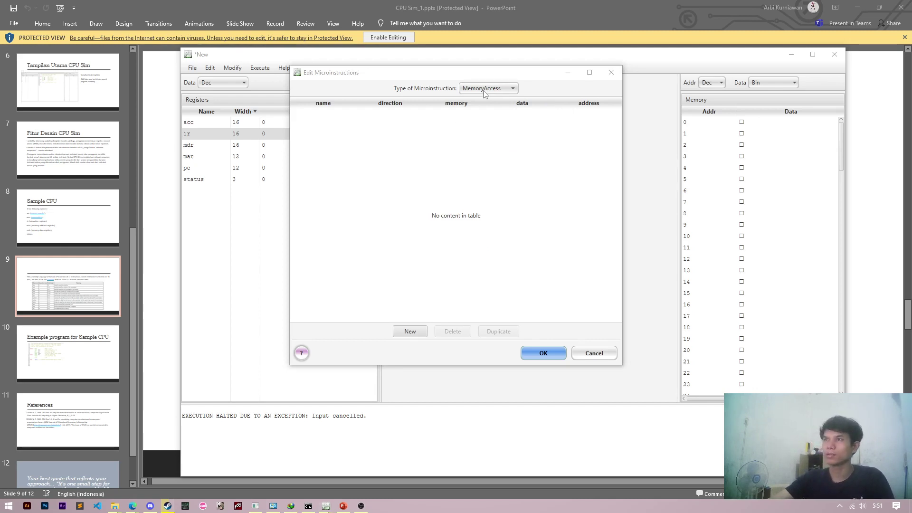
left_click(413, 142)
left_click(410, 331)
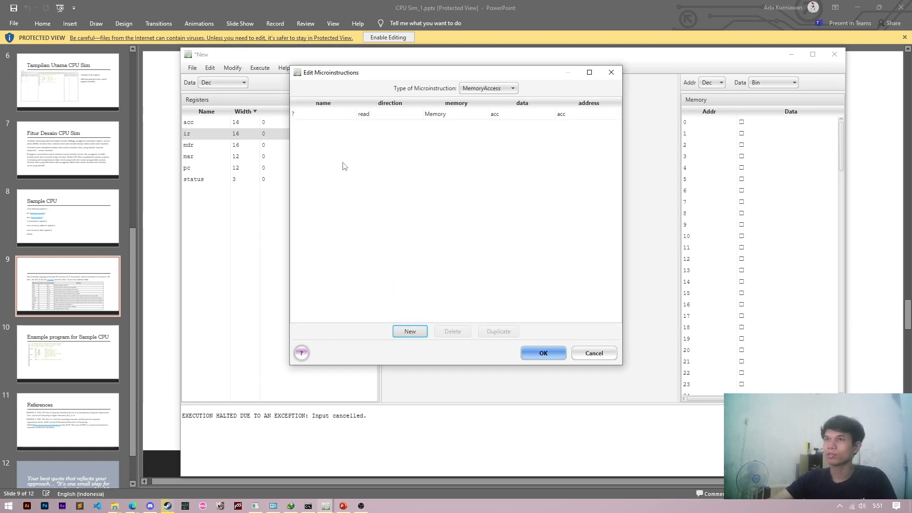
left_click(410, 331)
Name the first MemoryAccess microinstruction Main[mar]->mdr.
double_click(300, 114)
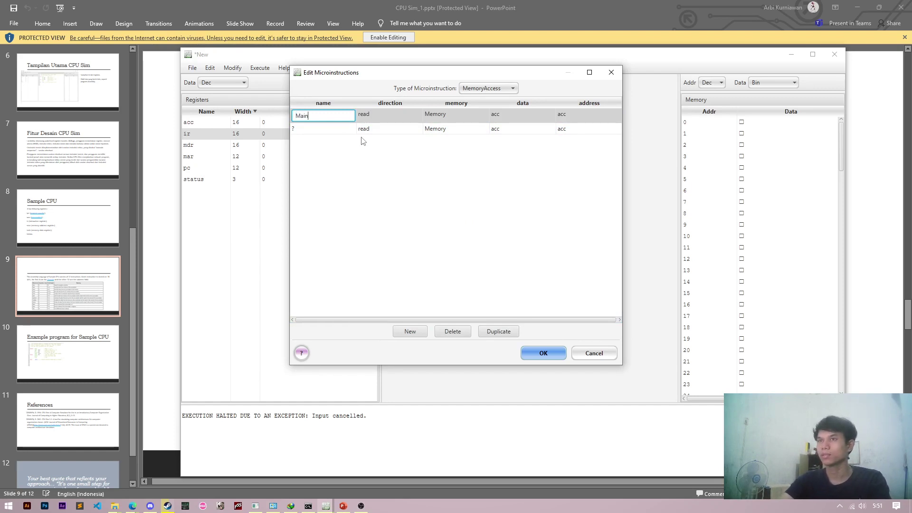
type("[mar")
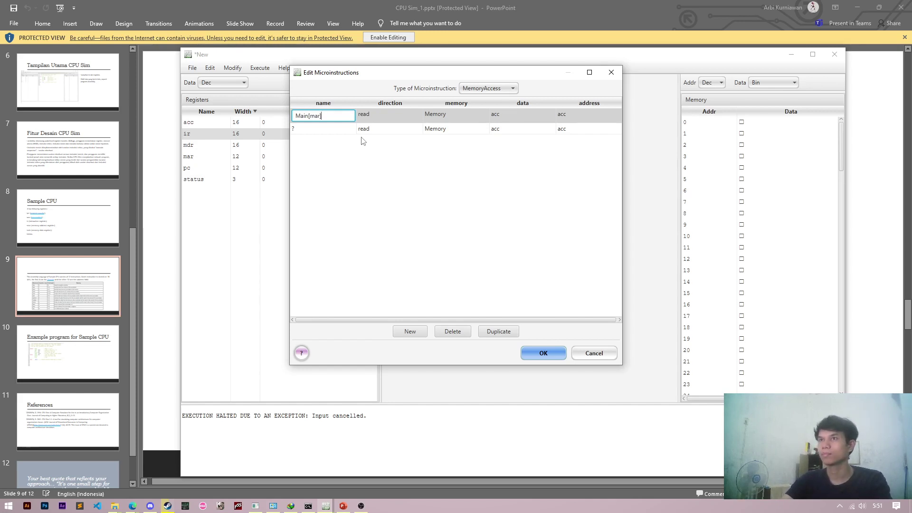
type("->m")
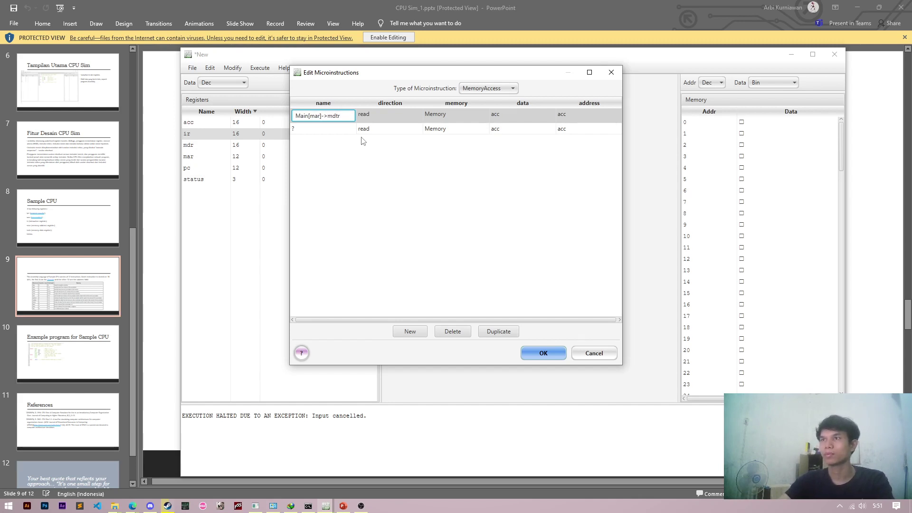
type("dt")
key("BackSpace")
type("r")
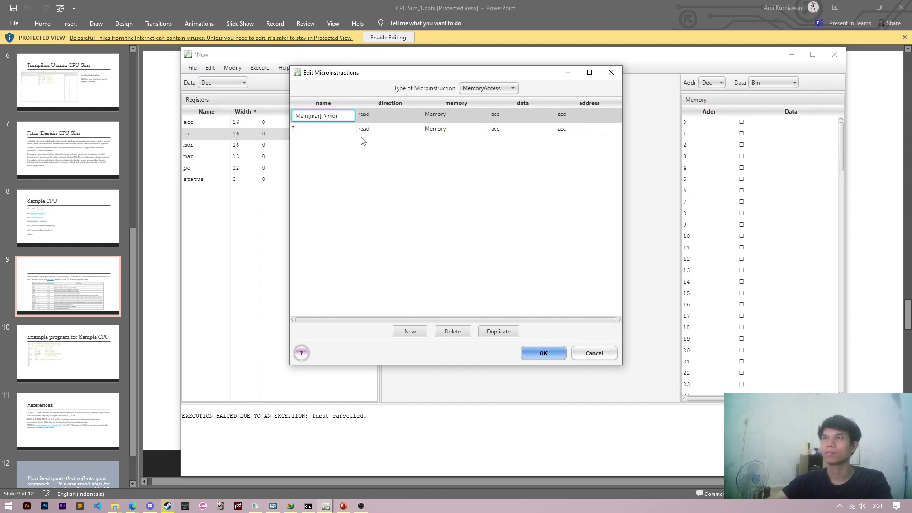
left_click(396, 118)
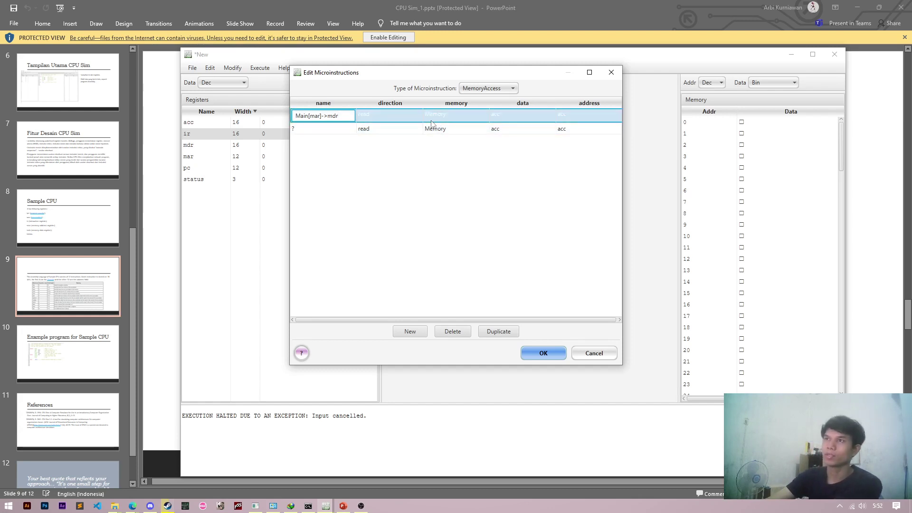
For Main[mar]->mdr, set the data register to mdr and the address register to mar.
left_click(507, 119)
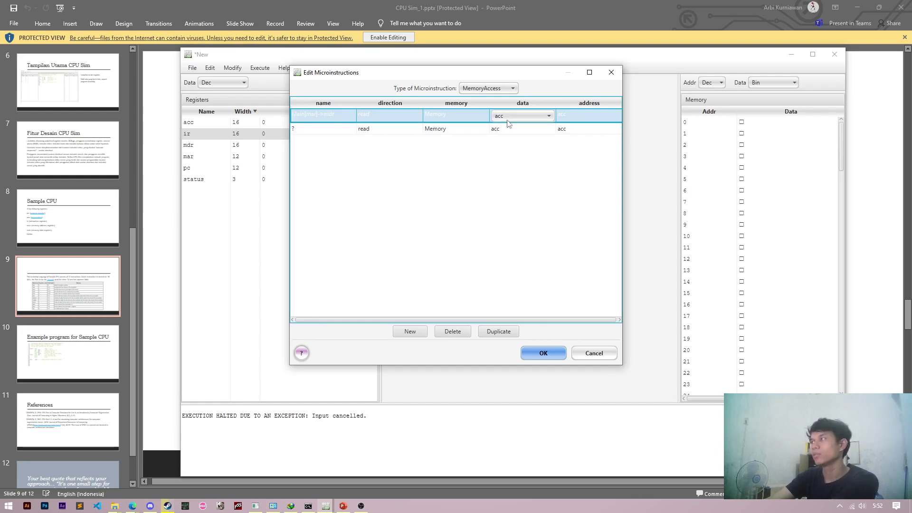
left_click(507, 122)
left_click(521, 151)
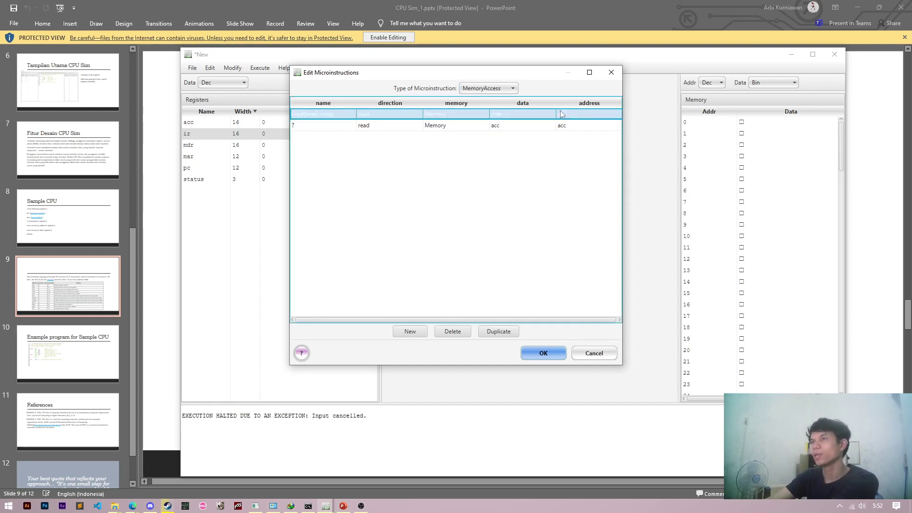
left_click(590, 119)
left_click(590, 119)
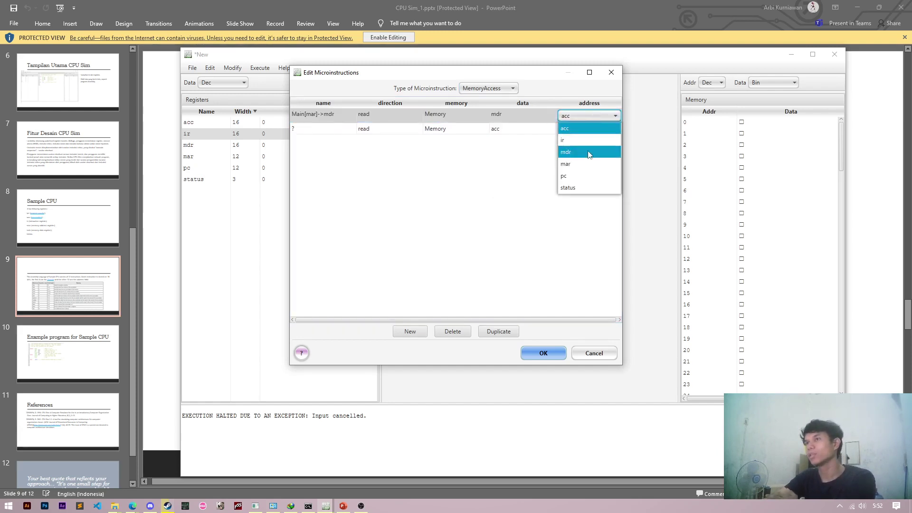
left_click(587, 163)
Name the second MemoryAccess microinstruction mdr->Main[mar], reusing the text of the first one's name.
double_click(335, 128)
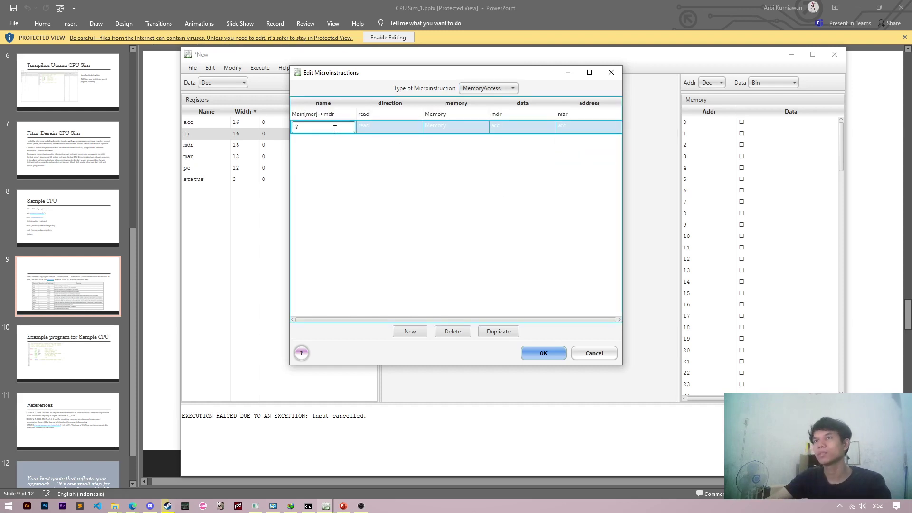
triple_click(337, 116)
key("ctrl+c")
triple_click(325, 129)
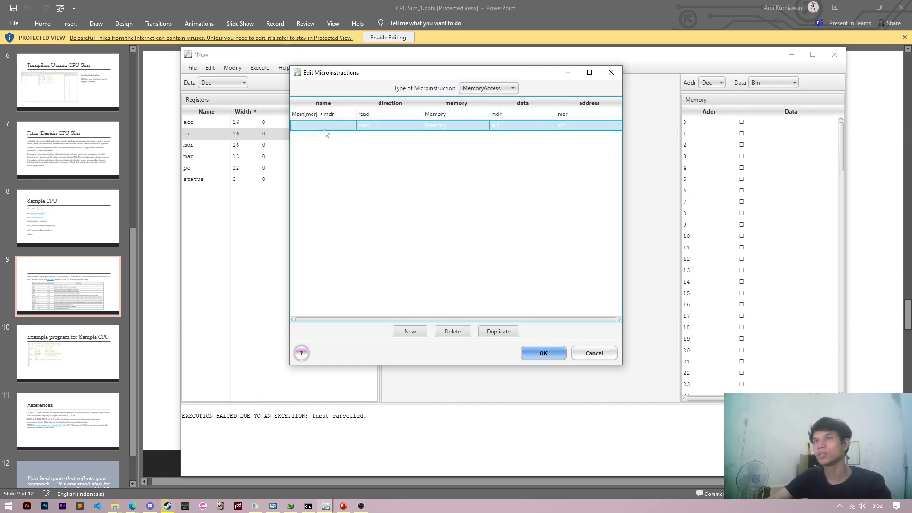
key("ctrl+v")
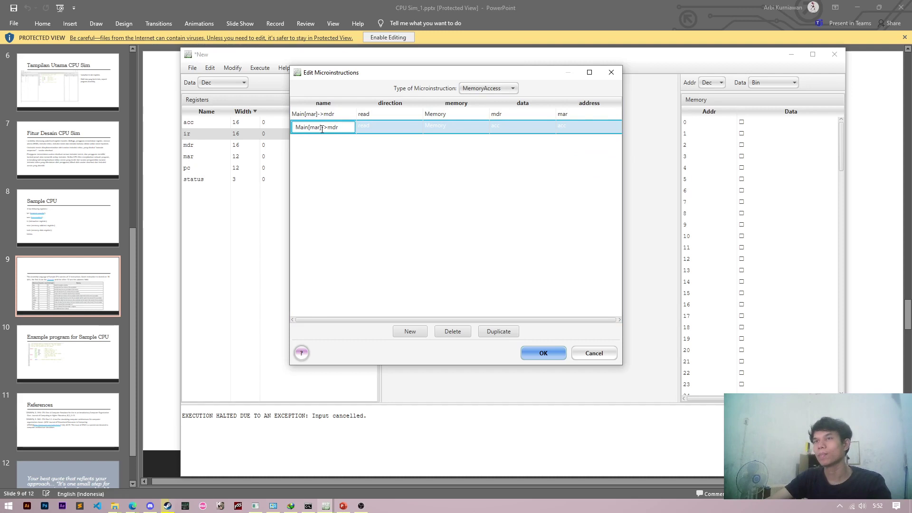
left_click_drag(324, 128, 293, 127)
key("BackSpace")
left_click(314, 127)
key("ctrl+v")
key("BackSpace")
type("mdr")
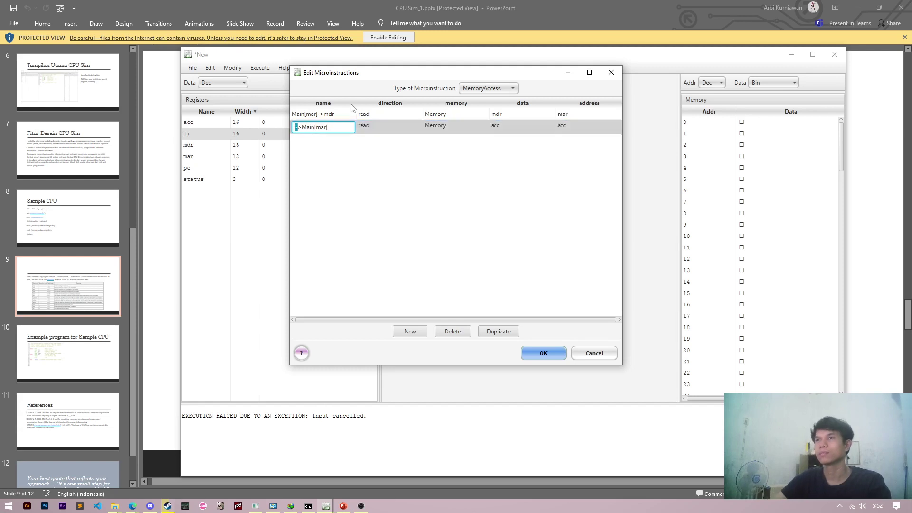
For mdr->Main[mar], set the direction to write and the memory to Memory.
left_click(379, 132)
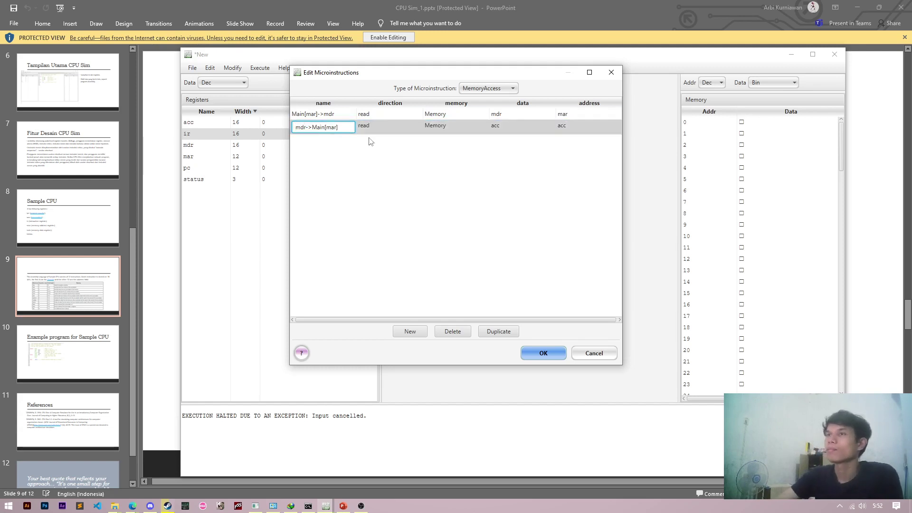
left_click(379, 131)
left_click(386, 147)
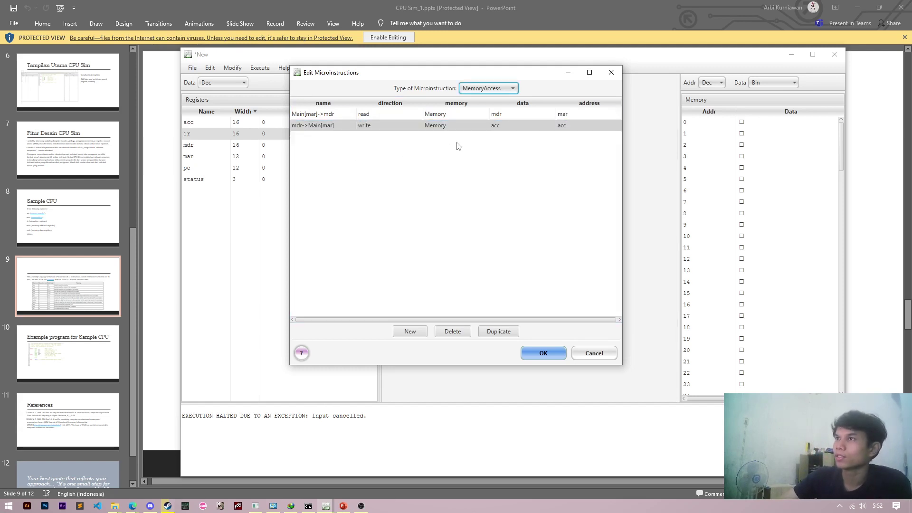
left_click(449, 131)
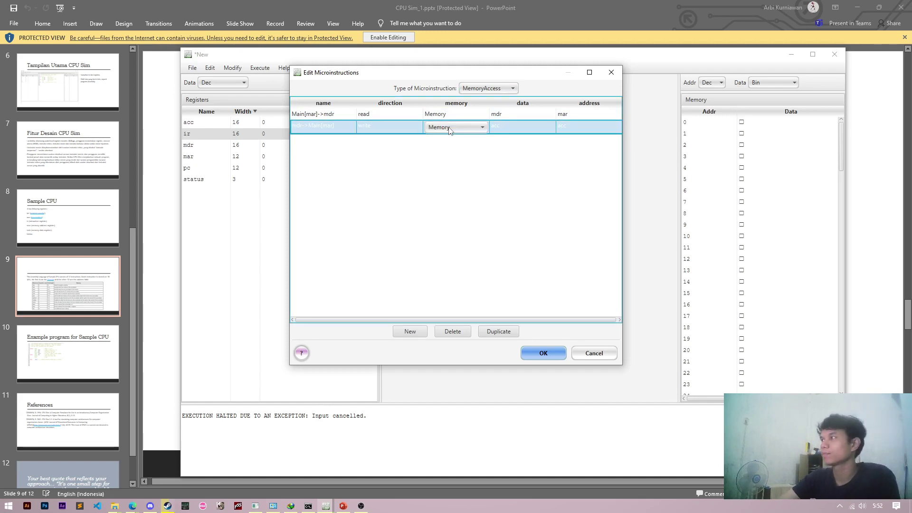
left_click(451, 129)
left_click(453, 138)
Set the data register of mdr->Main[mar] to mdr and its address register to mar.
left_click(501, 126)
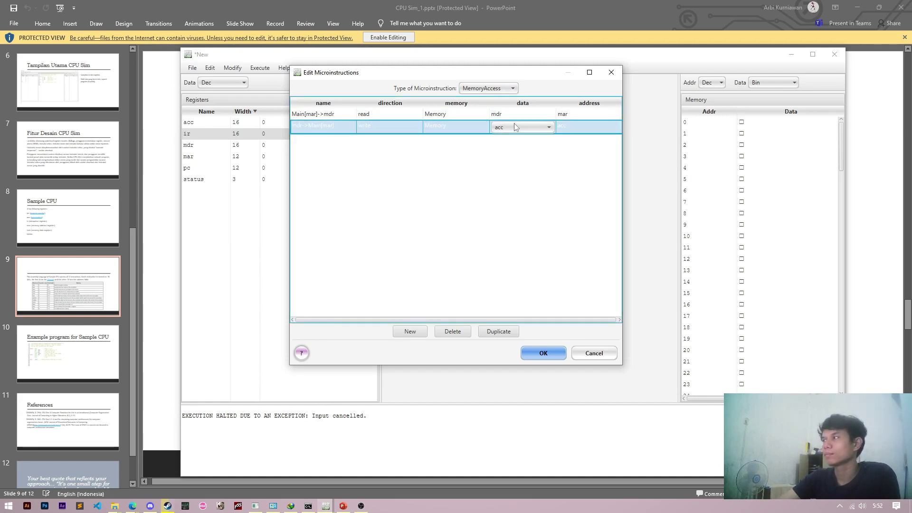
left_click(514, 124)
left_click(501, 164)
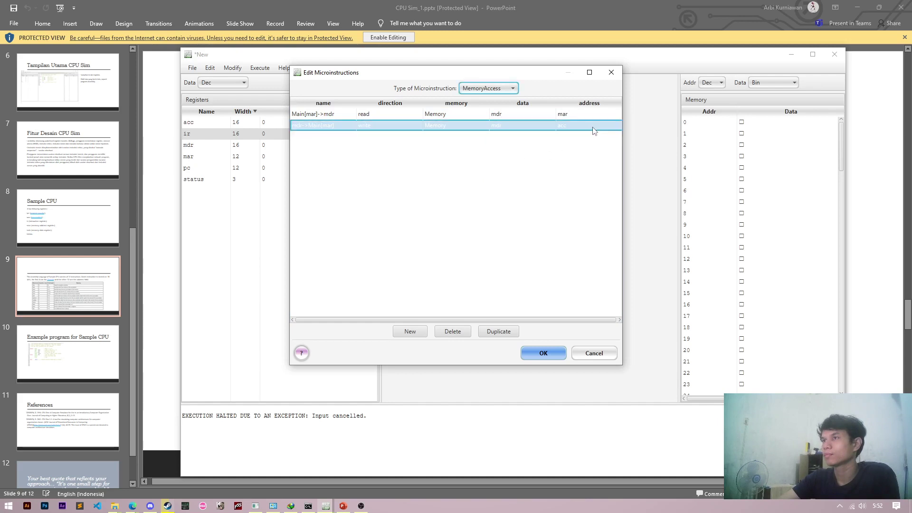
left_click(589, 130)
left_click(574, 131)
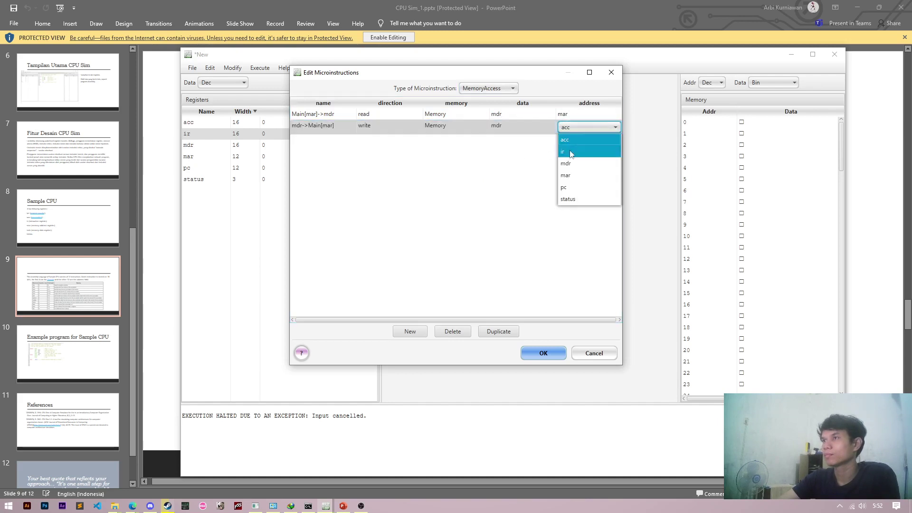
left_click(569, 176)
Switch to the Increment microinstructions and add a new entry, deleting the surplus one.
left_click(480, 90)
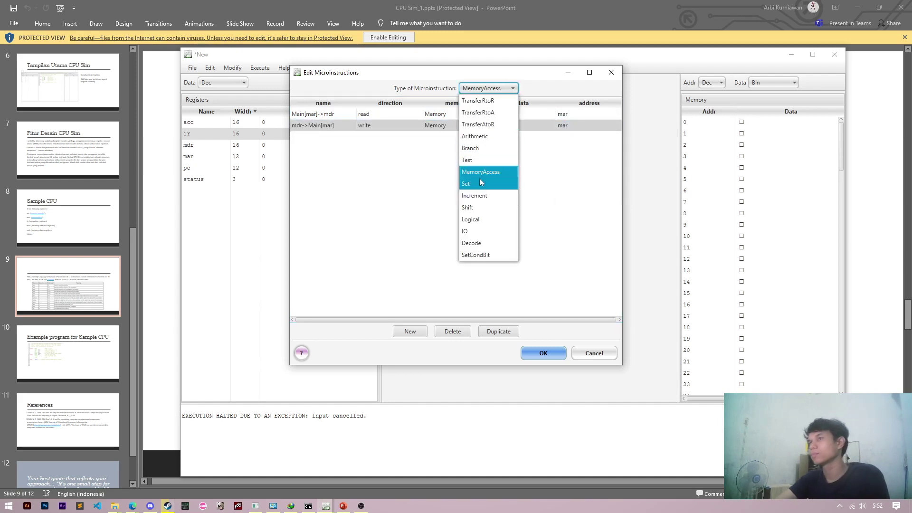
left_click(479, 183)
left_click(473, 86)
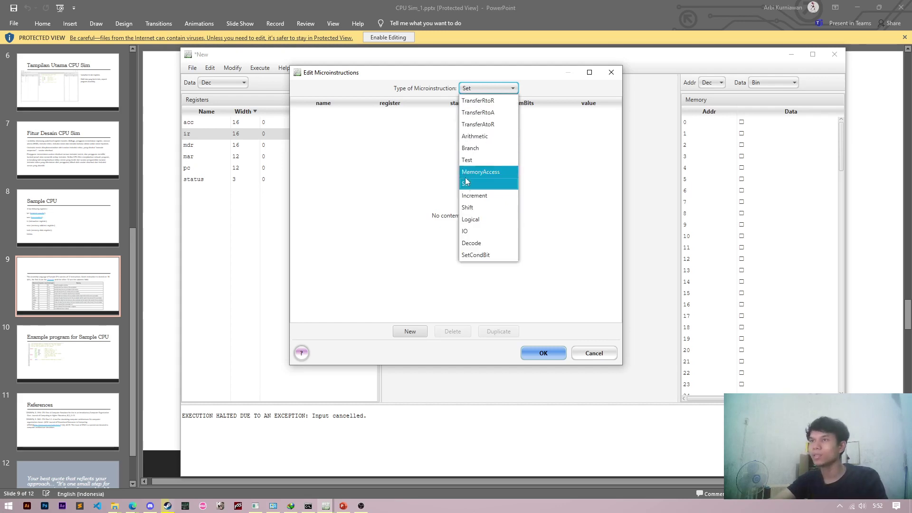
left_click(480, 197)
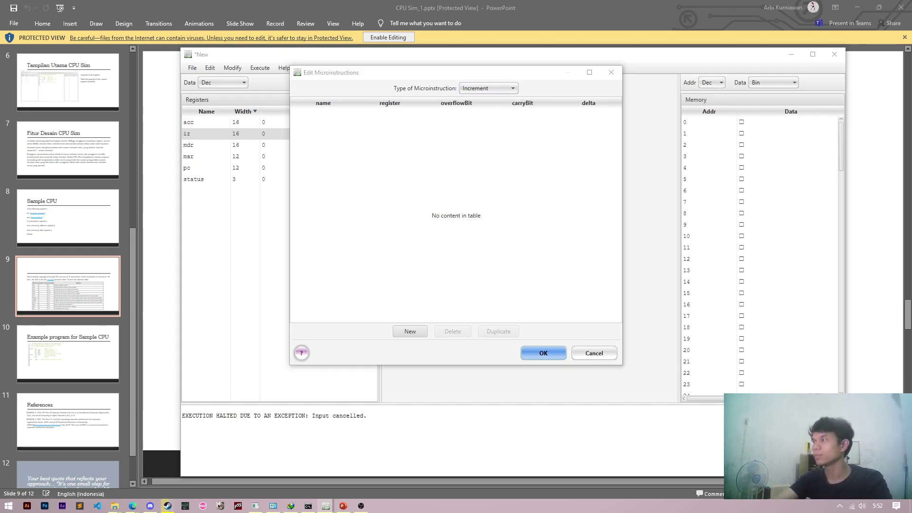
left_click(411, 331)
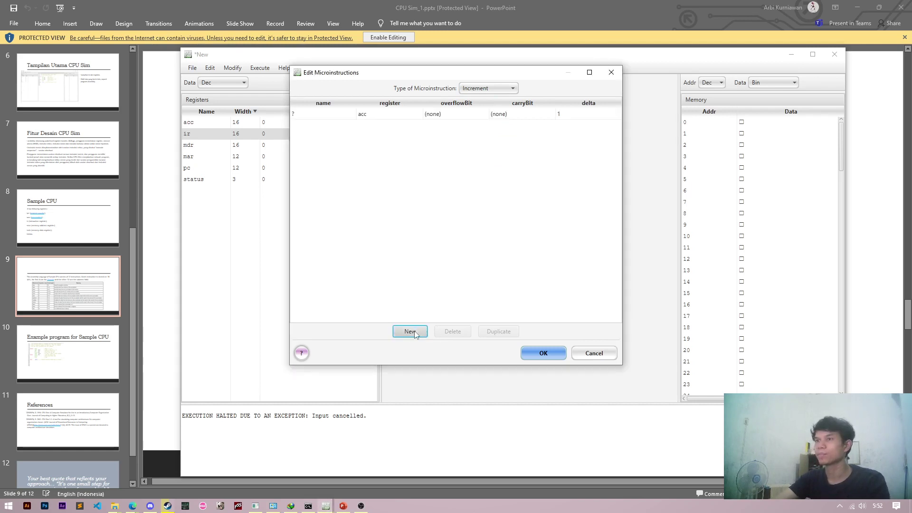
left_click(414, 331)
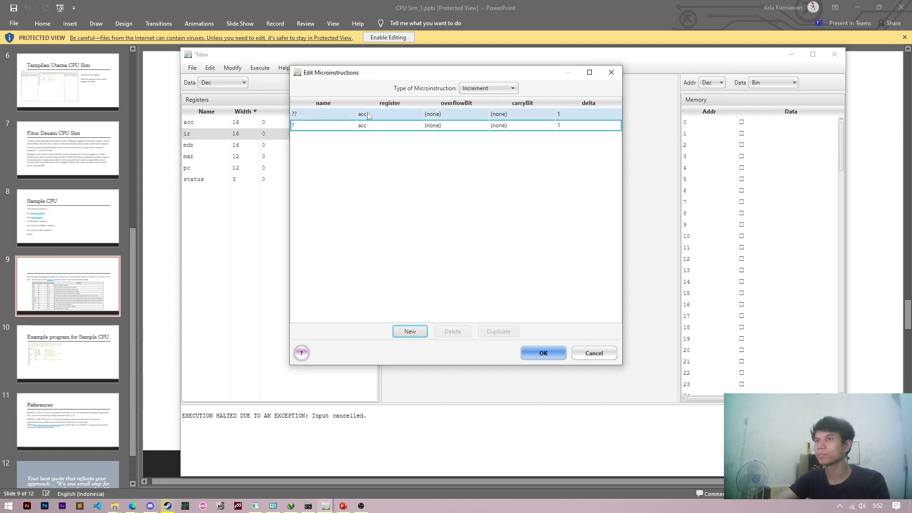
left_click(368, 116)
left_click(453, 331)
Name the Increment microinstruction inc2-pc and set its register to pc.
left_click(320, 116)
double_click(316, 116)
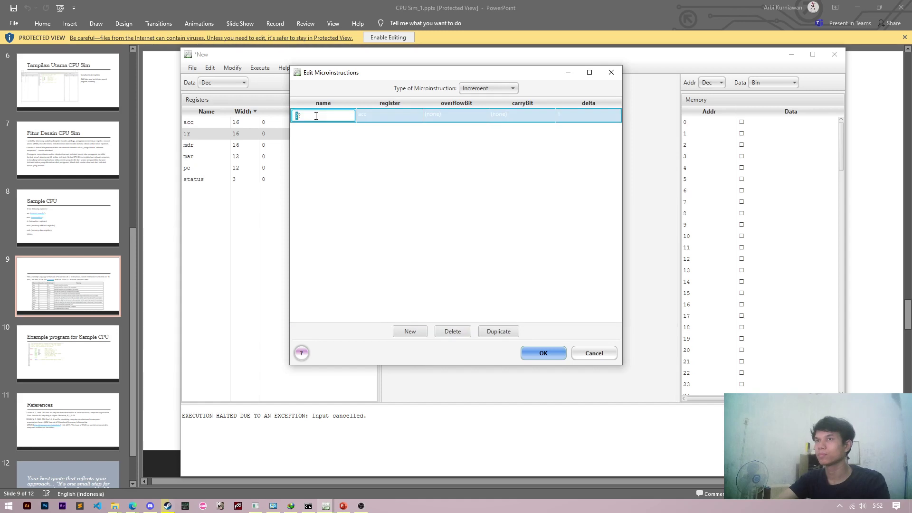
type("inc2-pc")
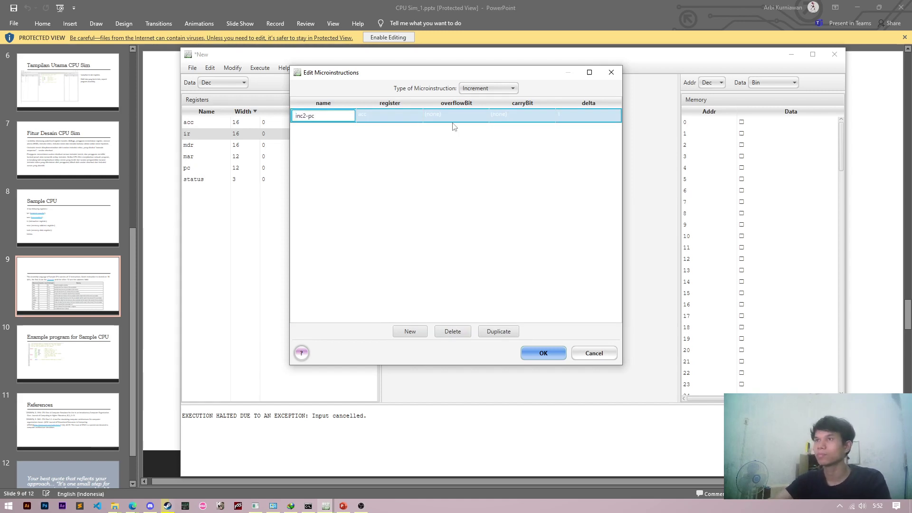
left_click(399, 117)
left_click(399, 118)
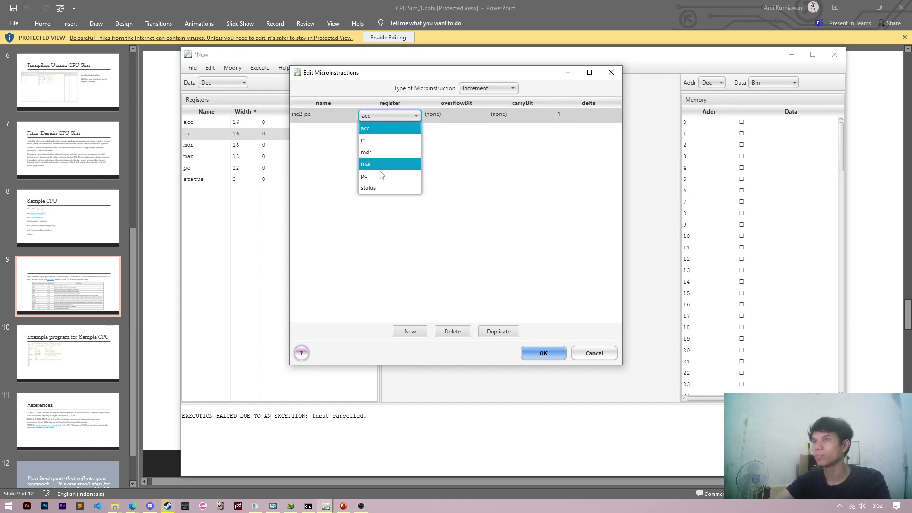
left_click(385, 173)
For inc2-pc, set overflowBit to halt-bit and delta to 2.
left_click(455, 117)
left_click(469, 117)
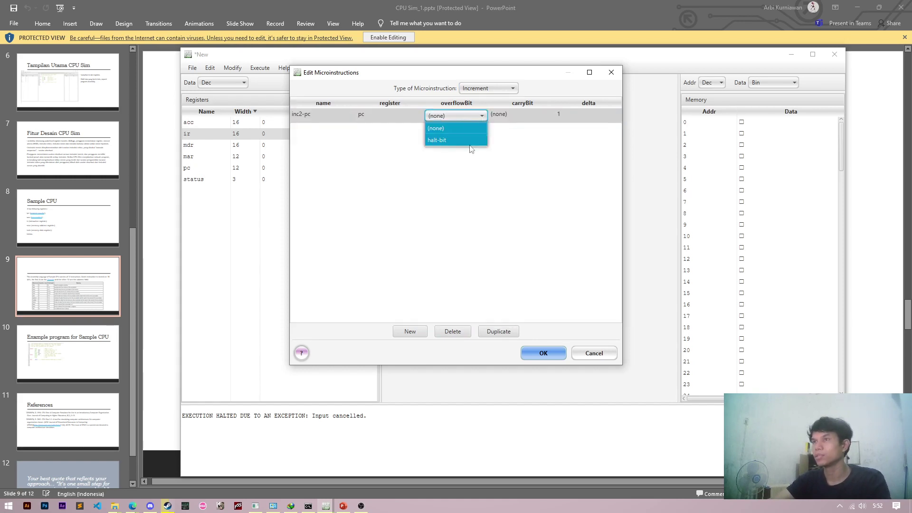
left_click(467, 142)
left_click(585, 117)
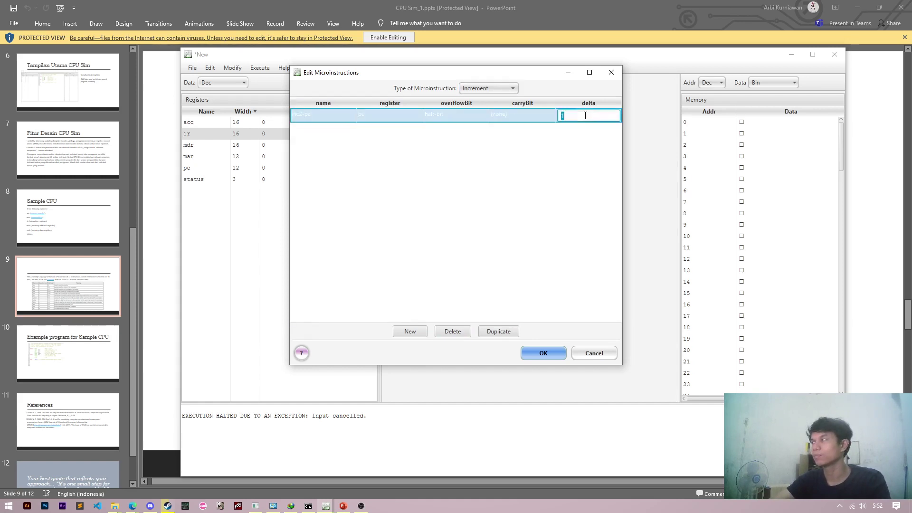
type("2")
key("Return")
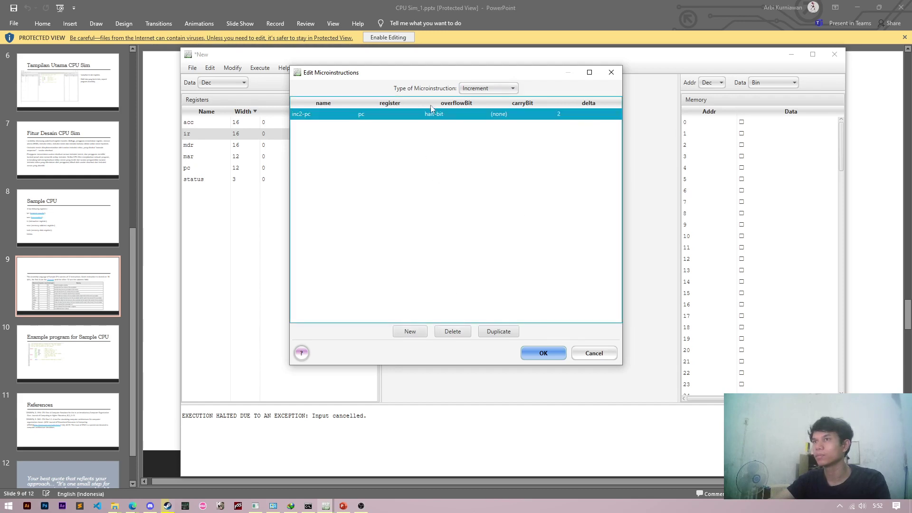
Switch to the IO microinstructions and add an entry named Input-int->acc.
left_click(466, 89)
left_click(493, 233)
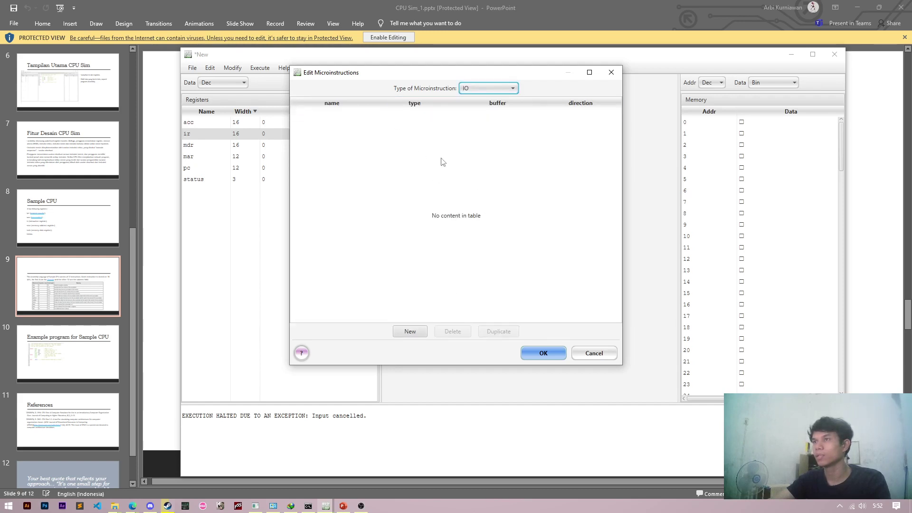
left_click(326, 505)
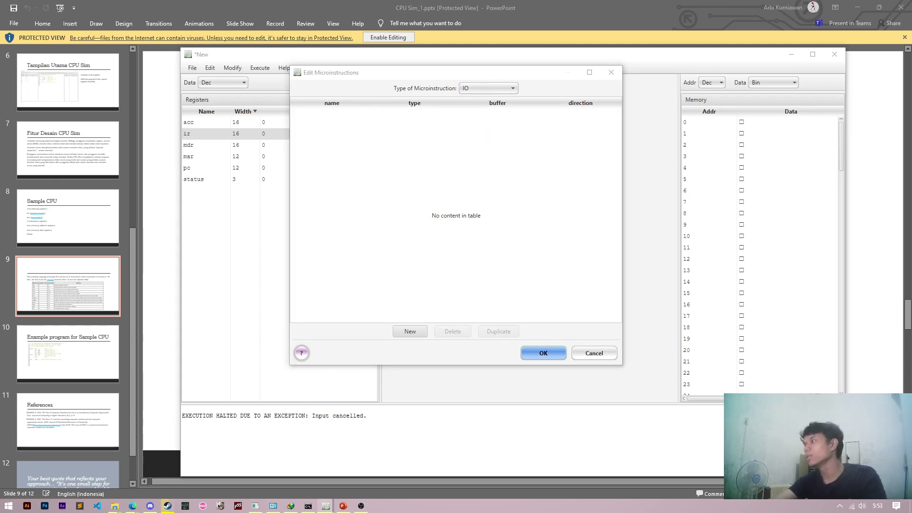
left_click(411, 331)
left_click(315, 118)
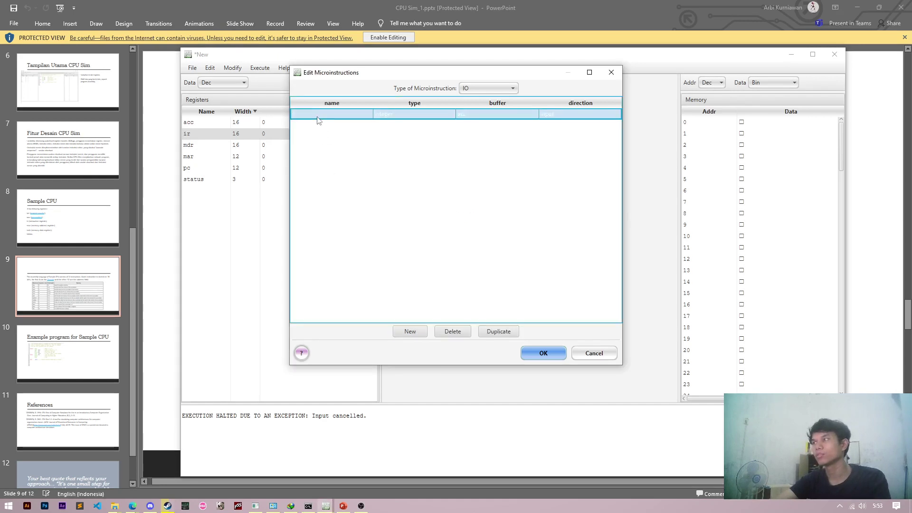
left_click(318, 116)
type("Inpu")
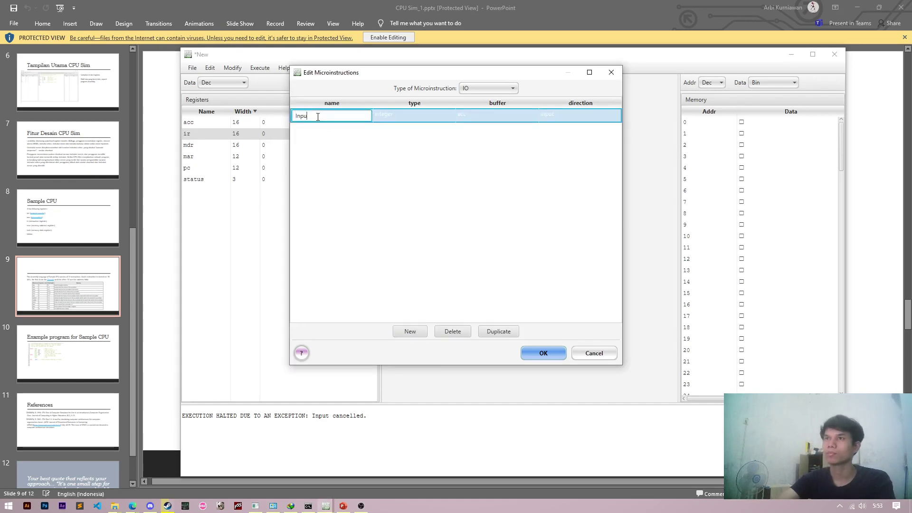
type("t-int->acc")
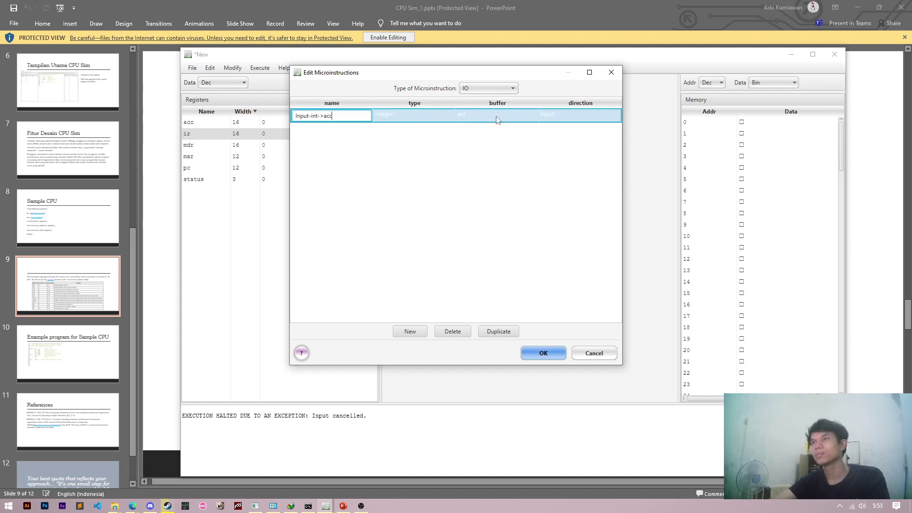
left_click(518, 106)
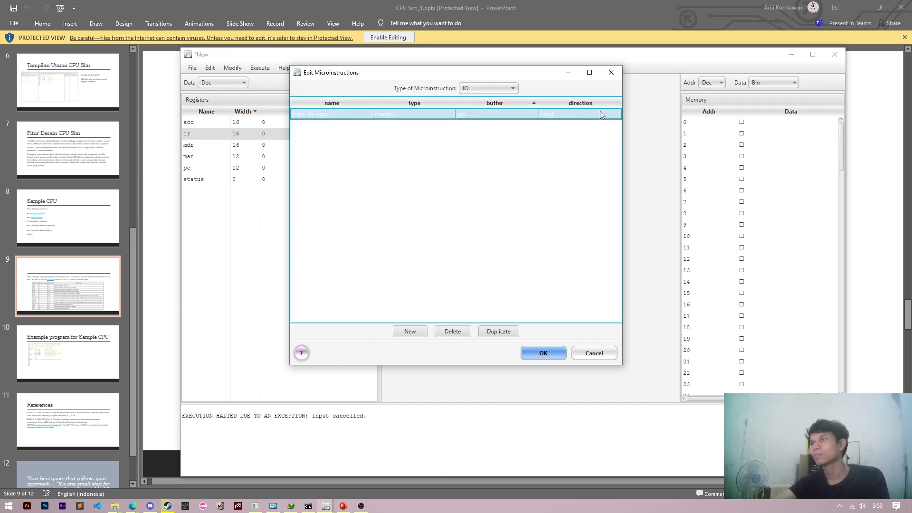
left_click(601, 115)
Add a second IO microinstruction named output-ac->int and set its direction to output.
left_click(409, 331)
left_click(295, 116)
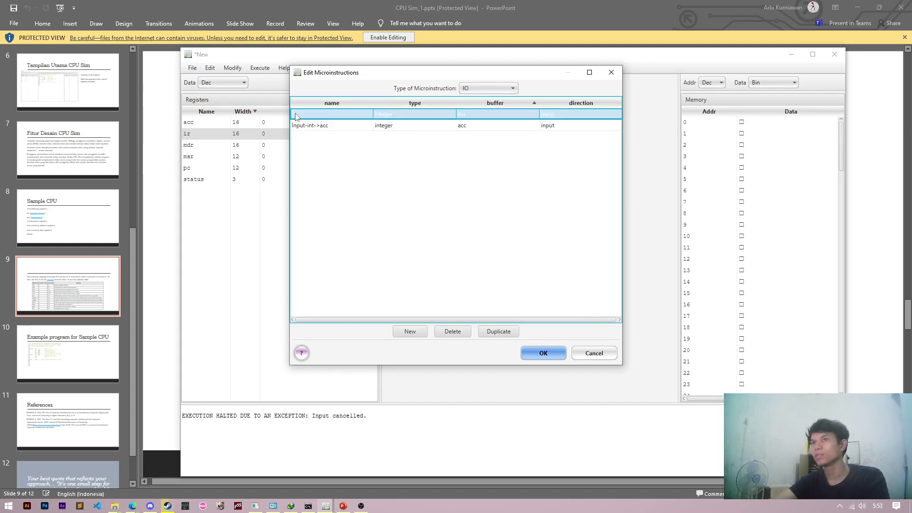
double_click(296, 116)
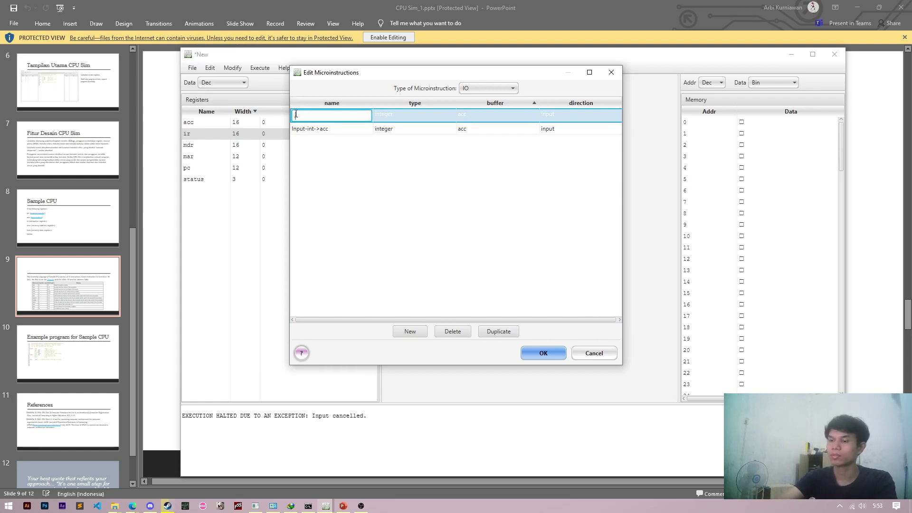
type("Output-ac->")
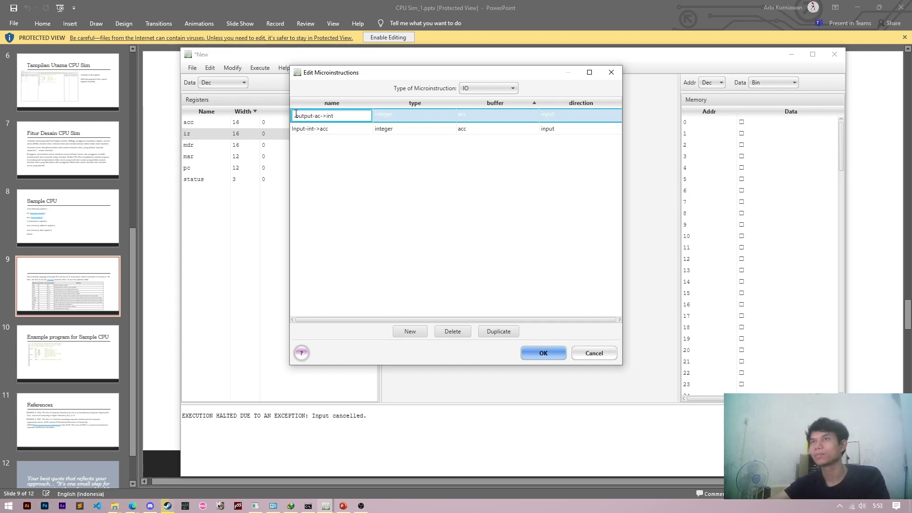
type("int")
left_click(483, 117)
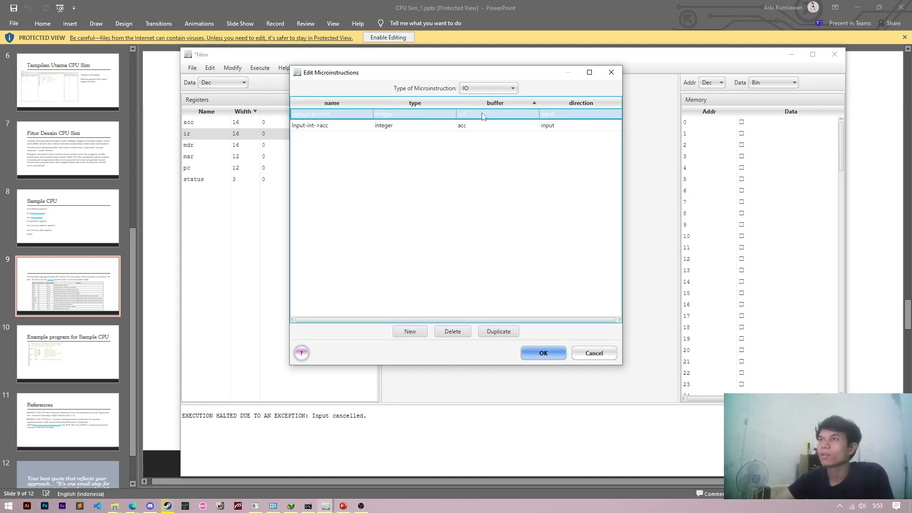
left_click(594, 116)
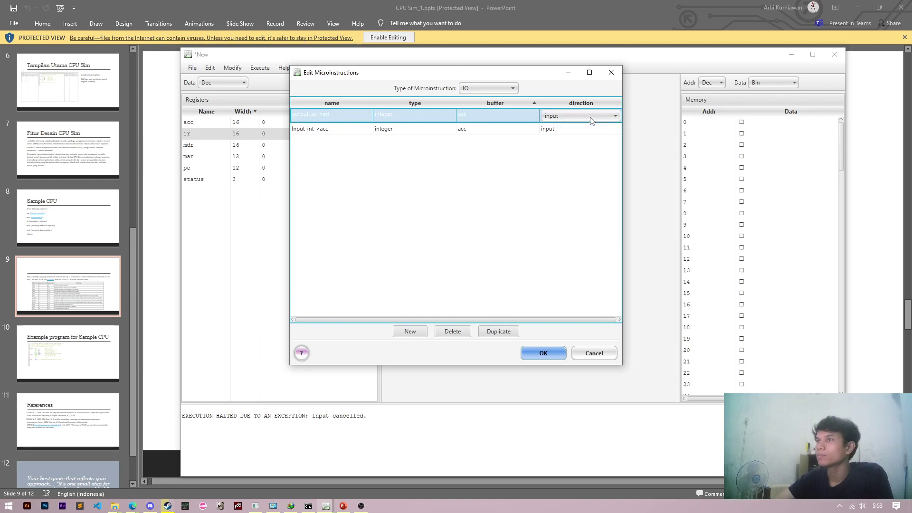
left_click(569, 116)
left_click(570, 128)
Add a Decode microinstruction named decode-ir and set its register to ir.
left_click(488, 88)
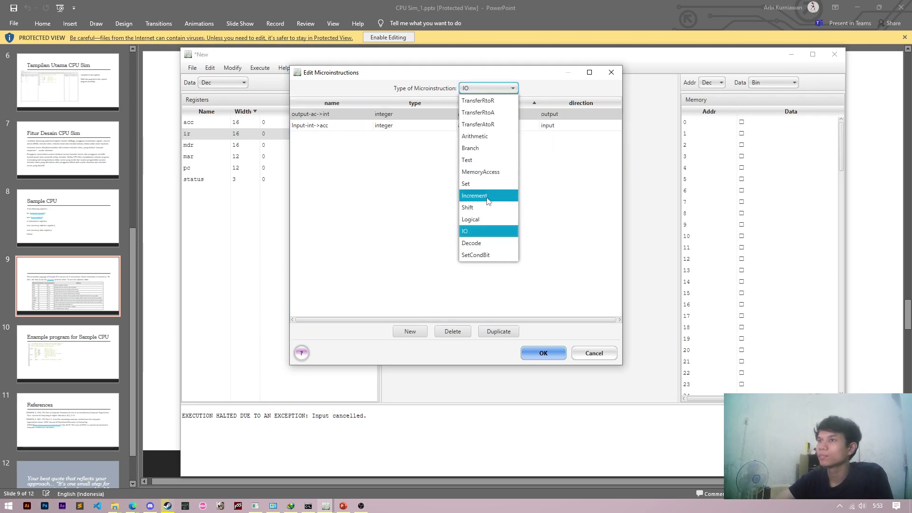
left_click(489, 244)
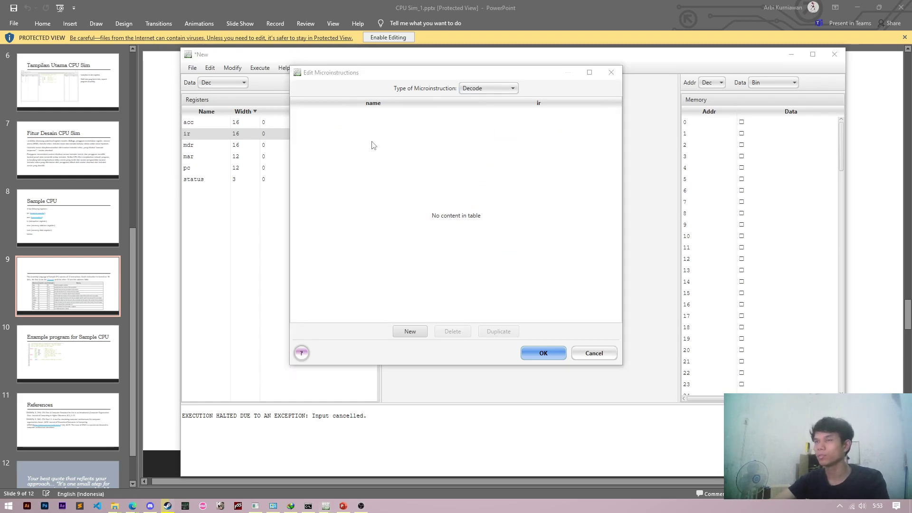
left_click(380, 109)
left_click(409, 331)
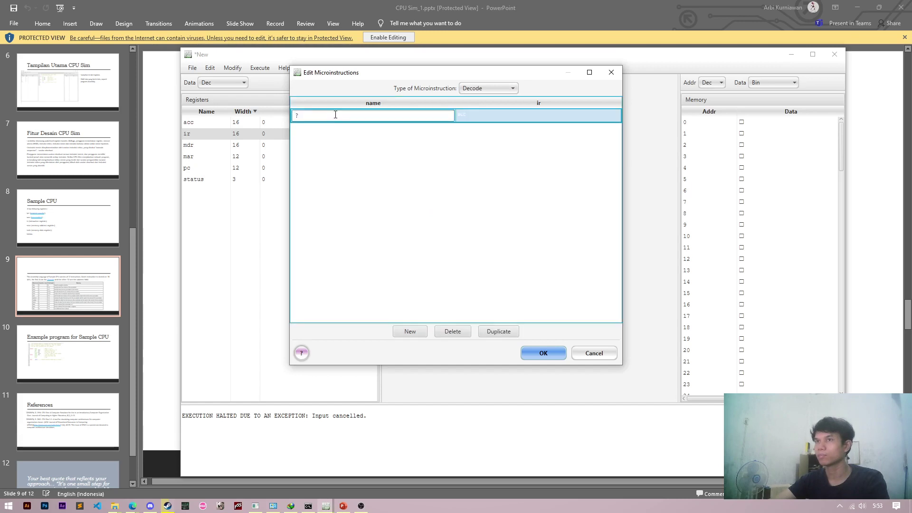
double_click(335, 114)
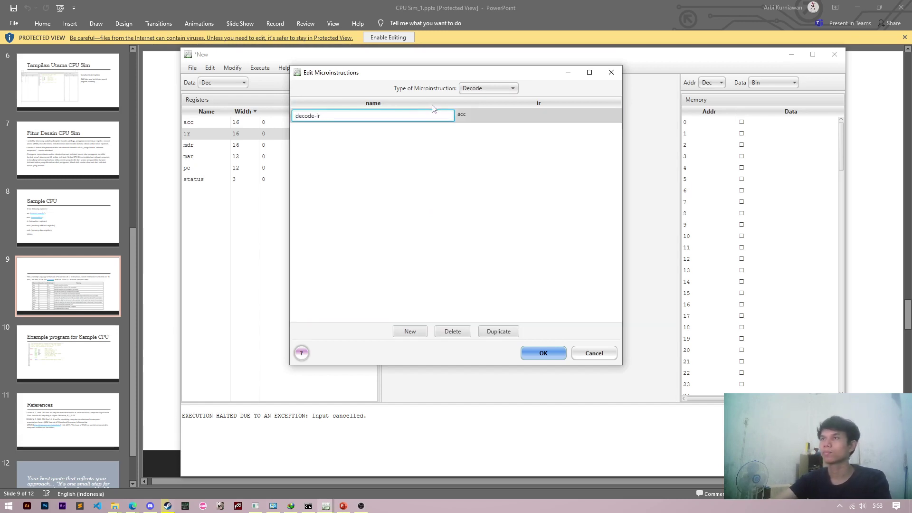
left_click(494, 119)
left_click(500, 121)
left_click(494, 141)
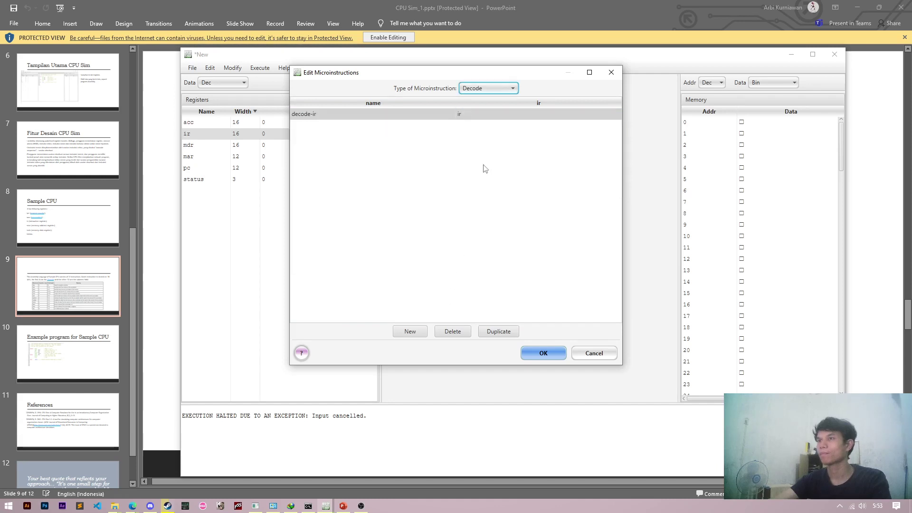
Add a SetCondBit microinstruction named set-halt-bit with value 1 and accept the microinstruction edits.
left_click(473, 91)
left_click(476, 248)
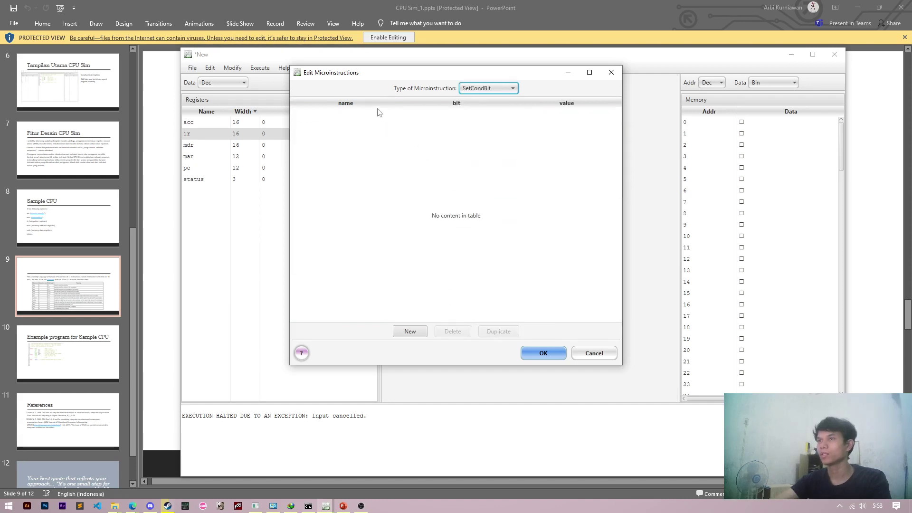
left_click(409, 331)
double_click(335, 122)
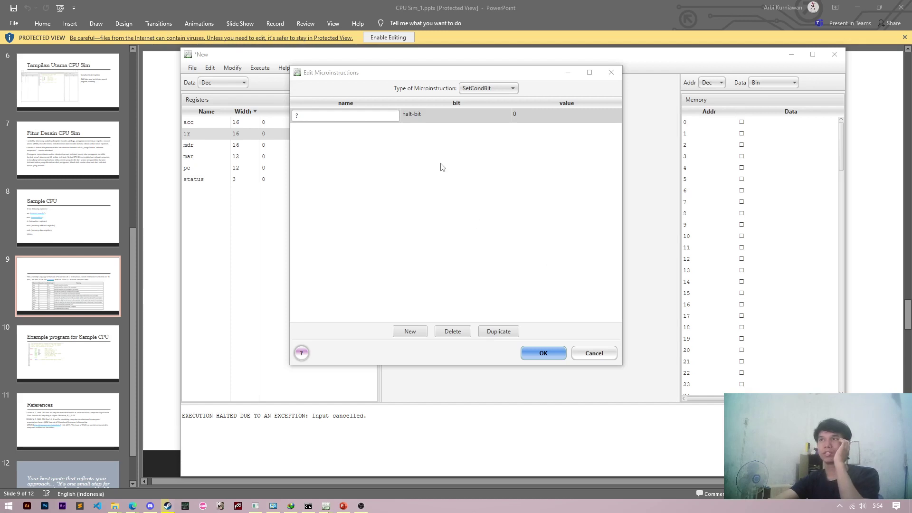
left_click(311, 117)
type("set-halt")
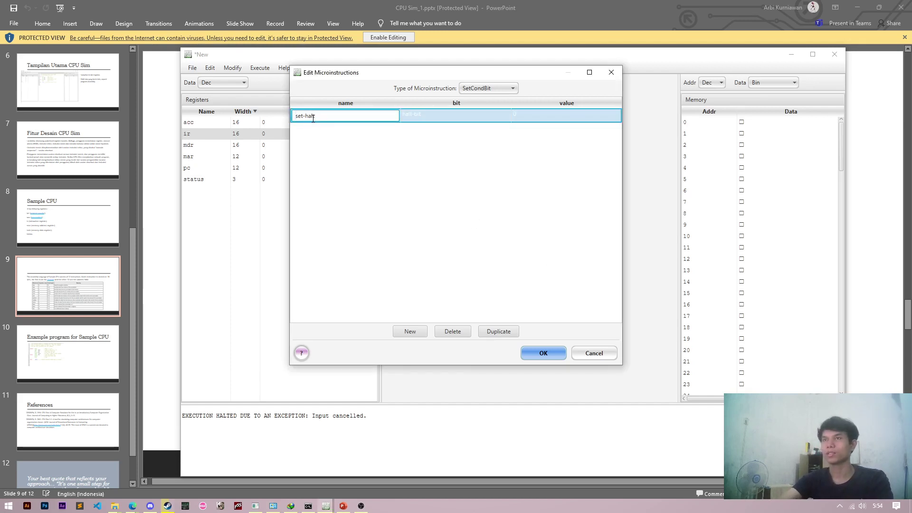
type("-bit")
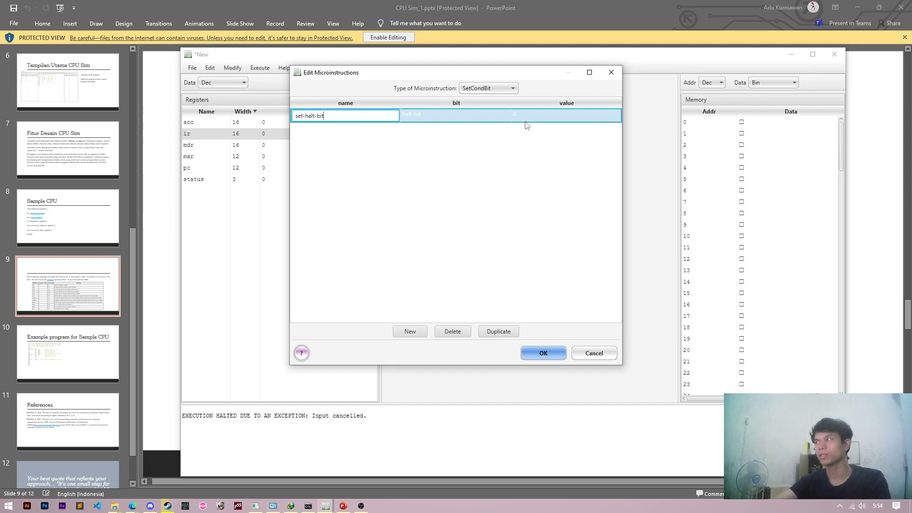
left_click(543, 116)
left_click(543, 116)
left_click(541, 137)
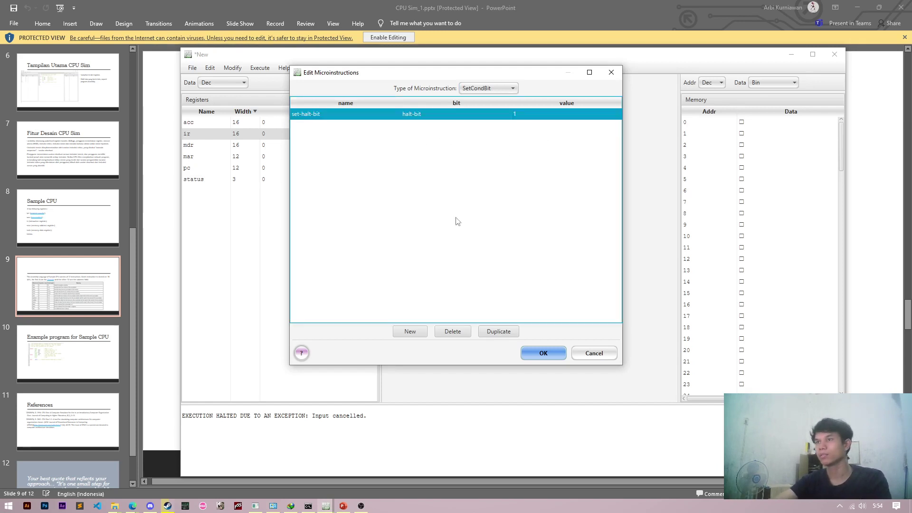
left_click(537, 351)
Open the machine instructions for editing and bring up the implementation of the stop instruction.
left_click(243, 68)
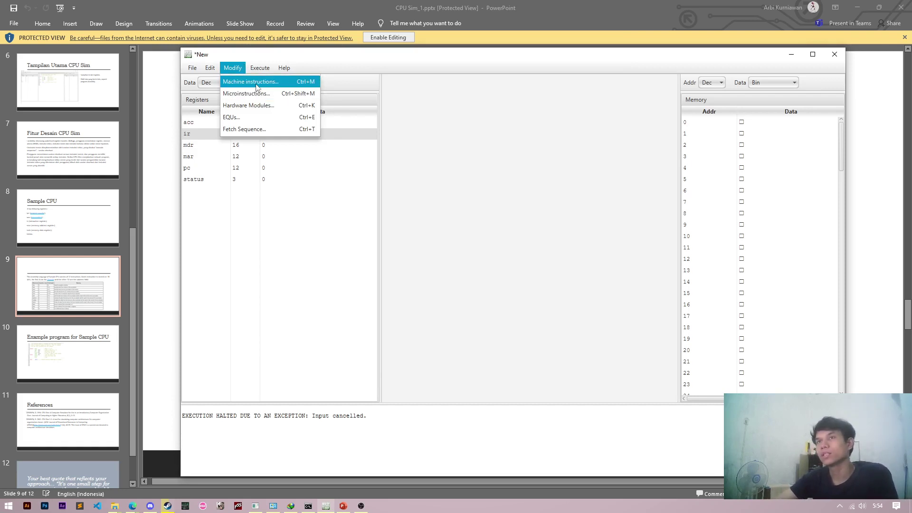
left_click(250, 82)
left_click(425, 102)
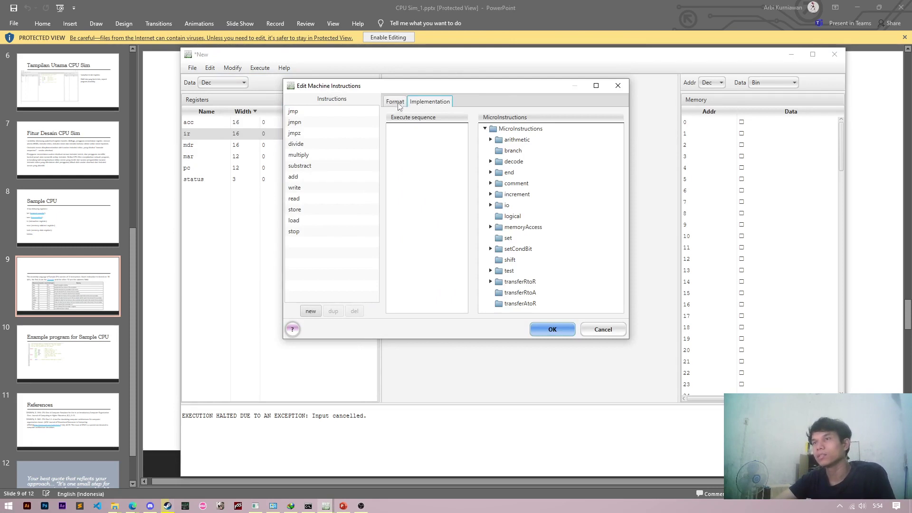
left_click(306, 112)
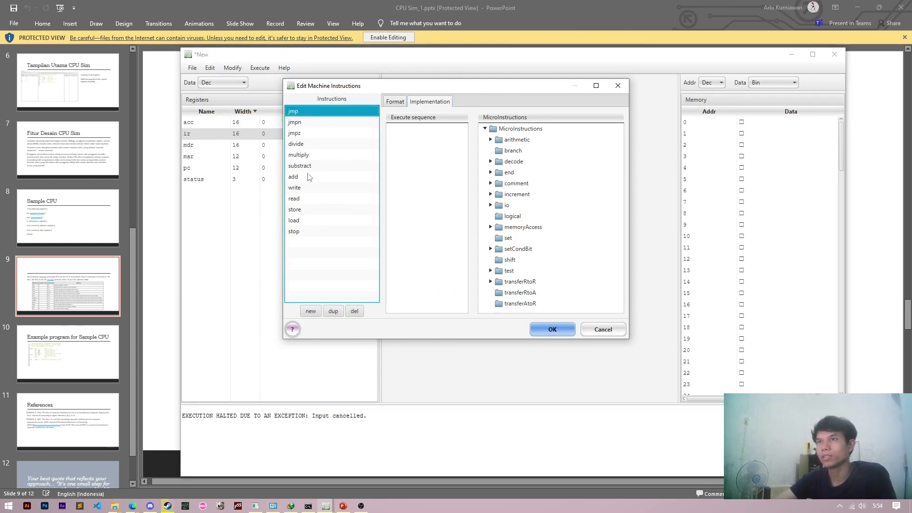
left_click(305, 230)
left_click(302, 231)
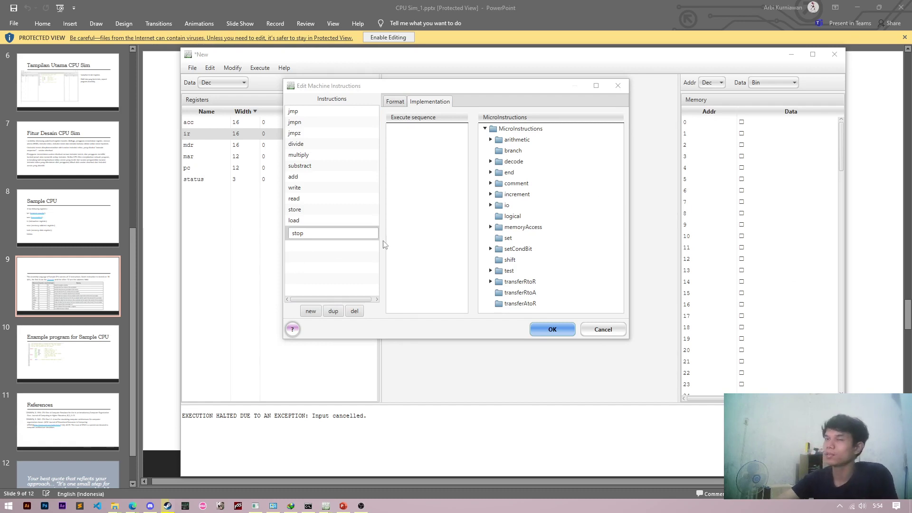
left_click(301, 238)
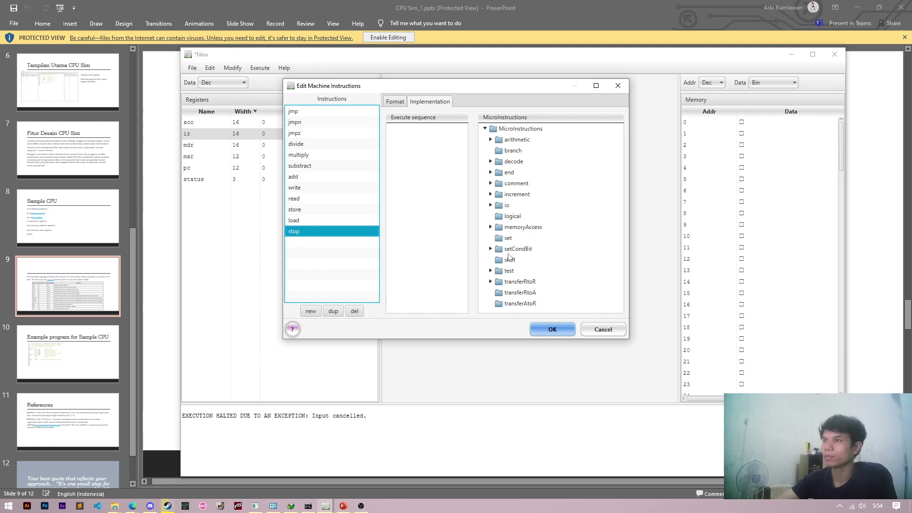
Build the execute sequence of stop from the set-halt-bit and End microinstructions.
left_click(499, 251)
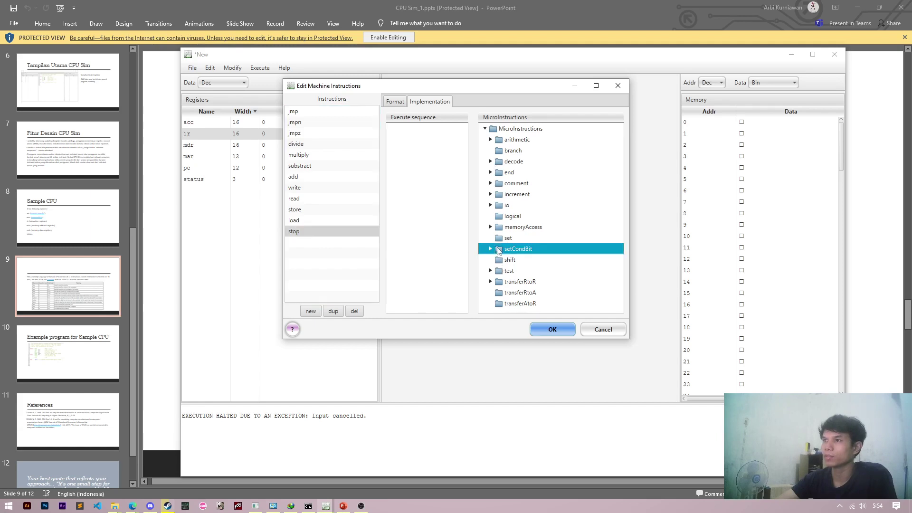
double_click(492, 248)
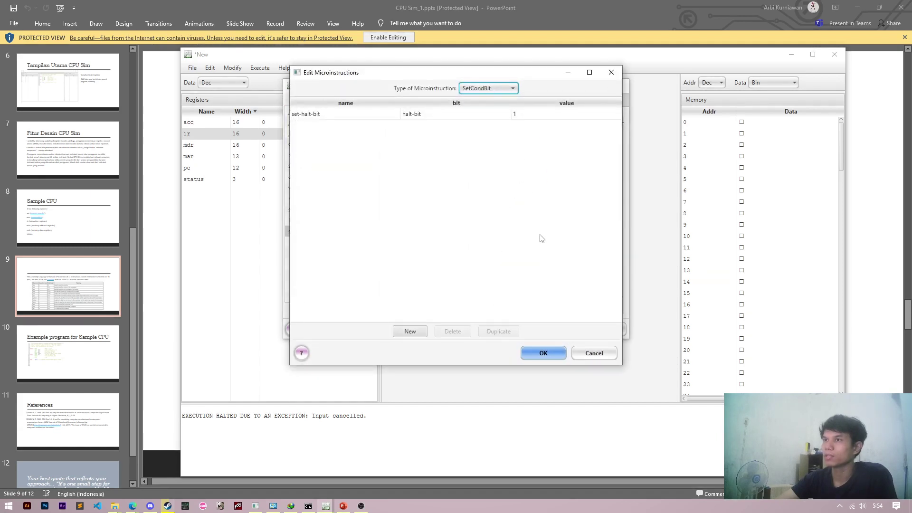
left_click(611, 72)
left_click_drag(508, 259, 419, 153)
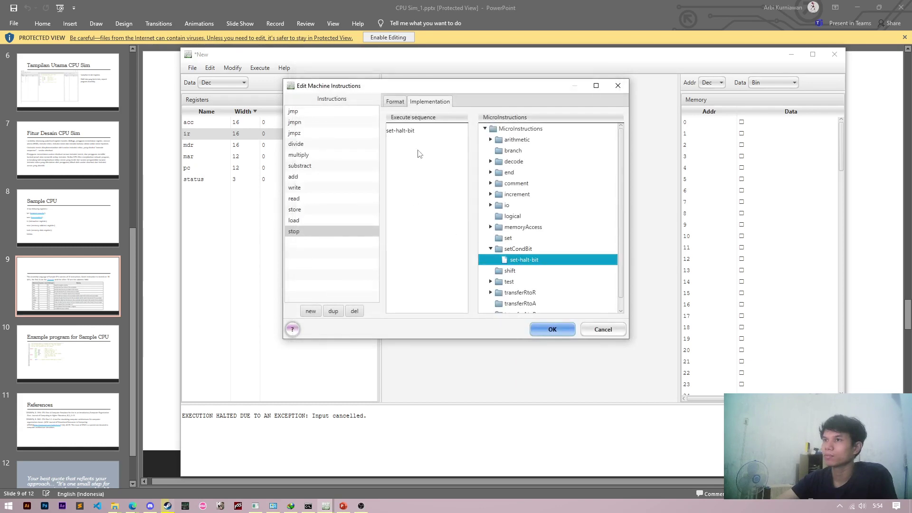
left_click(491, 172)
left_click_drag(515, 183, 416, 212)
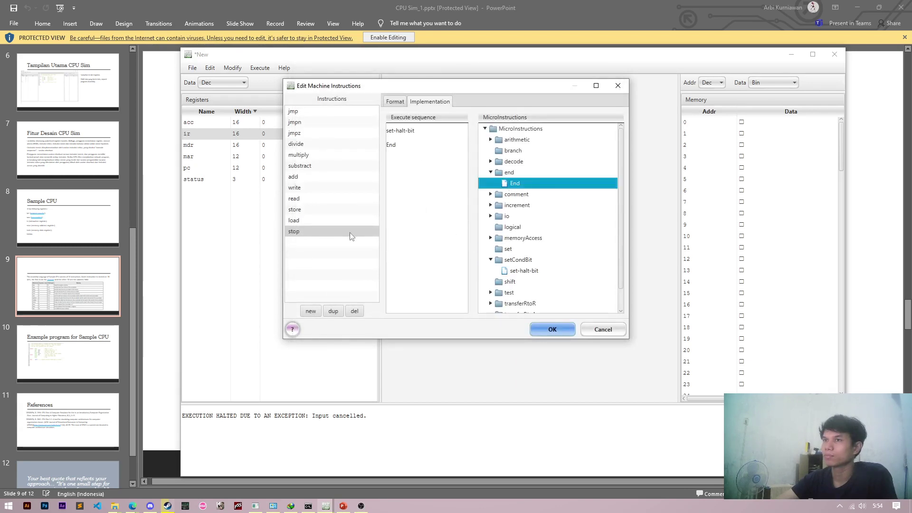
Start the execute sequence of the load instruction with the microinstructions ir(4-15)->mar and Main[mar]->mdr.
left_click(332, 220)
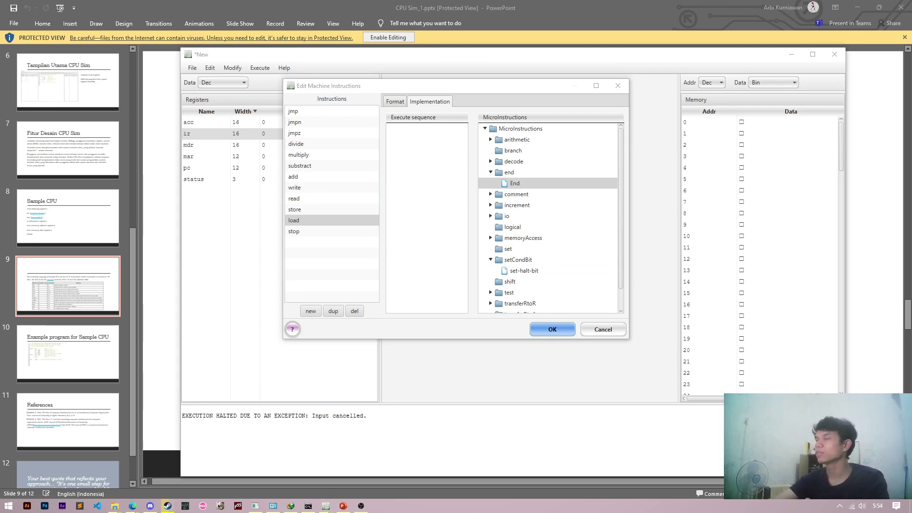
key("alt+Tab")
key("alt+Tab")
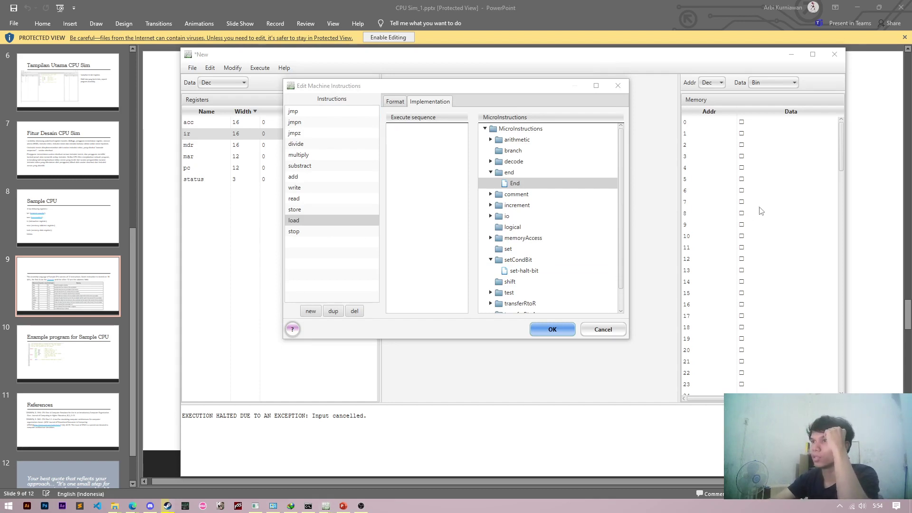
scroll(507, 213, "down", 1)
left_click(491, 282)
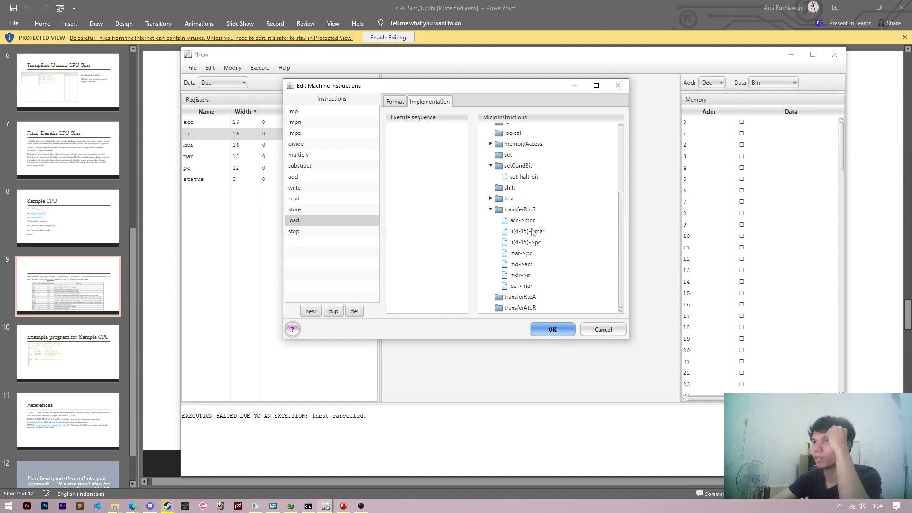
left_click_drag(539, 235, 410, 166)
scroll(542, 204, "up", 1)
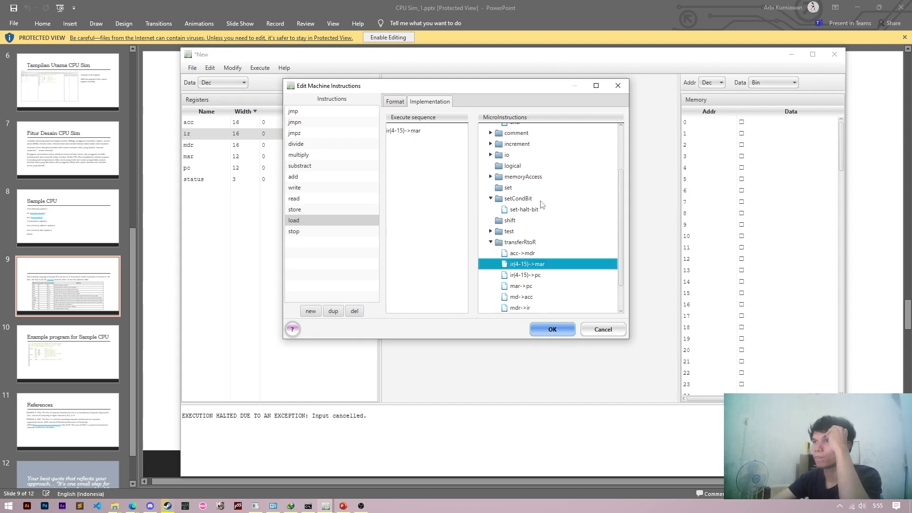
scroll(542, 212, "up", 1)
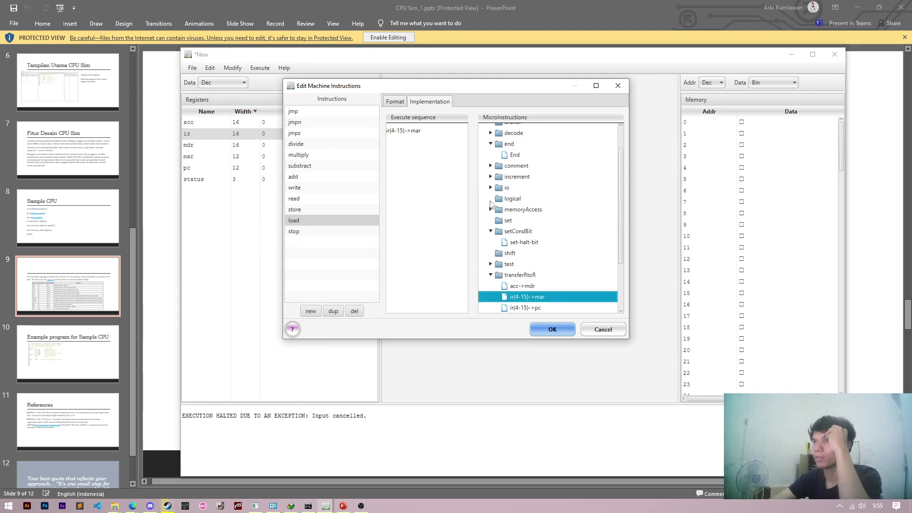
scroll(492, 207, "down", 2)
scroll(498, 220, "up", 1)
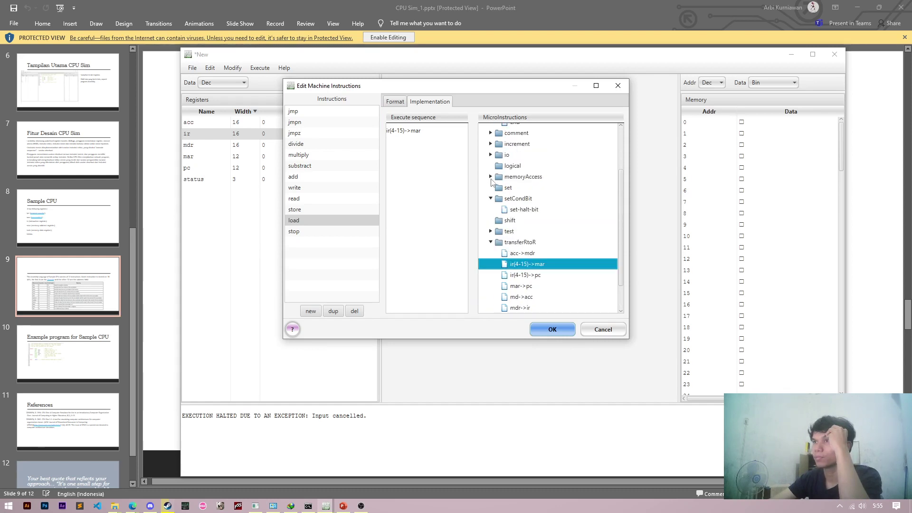
left_click(490, 177)
left_click_drag(529, 192, 418, 162)
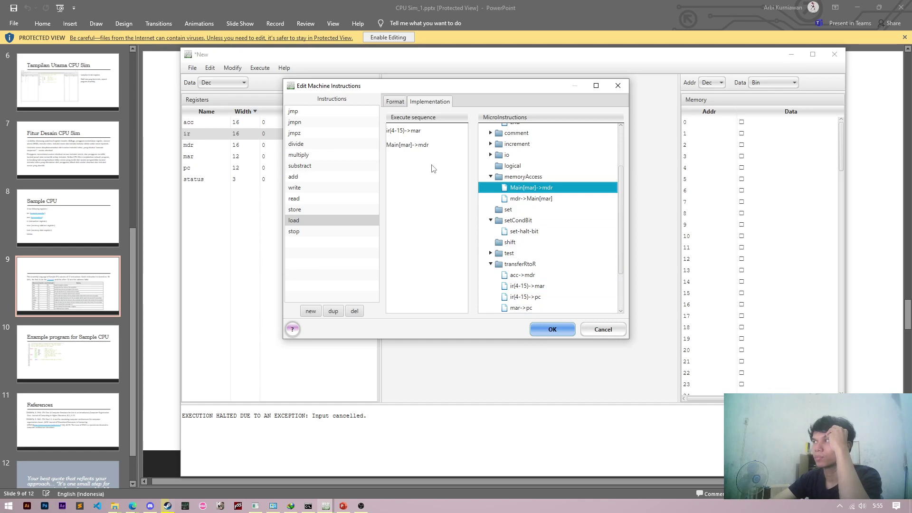
Complete the execute sequence of load by adding the md->acc and End microinstructions after the memory read.
scroll(502, 187, "up", 2)
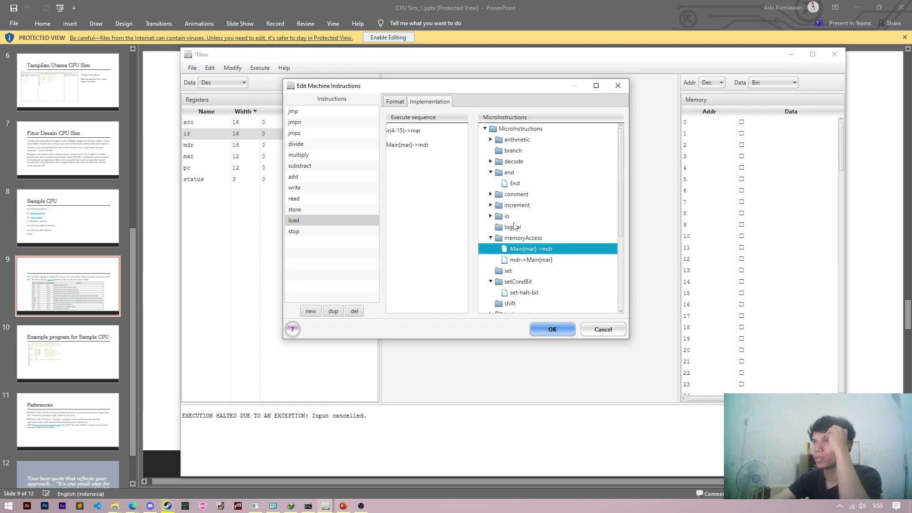
scroll(511, 238, "down", 3)
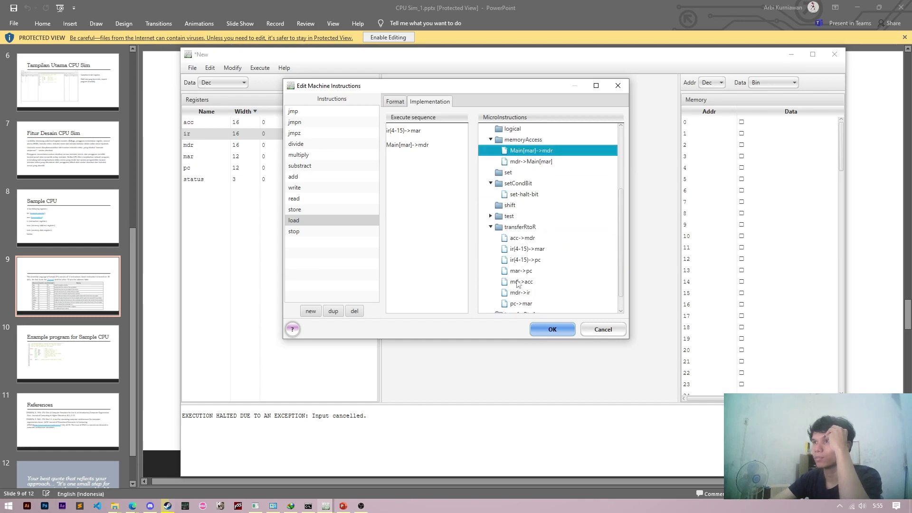
left_click_drag(520, 282, 443, 203)
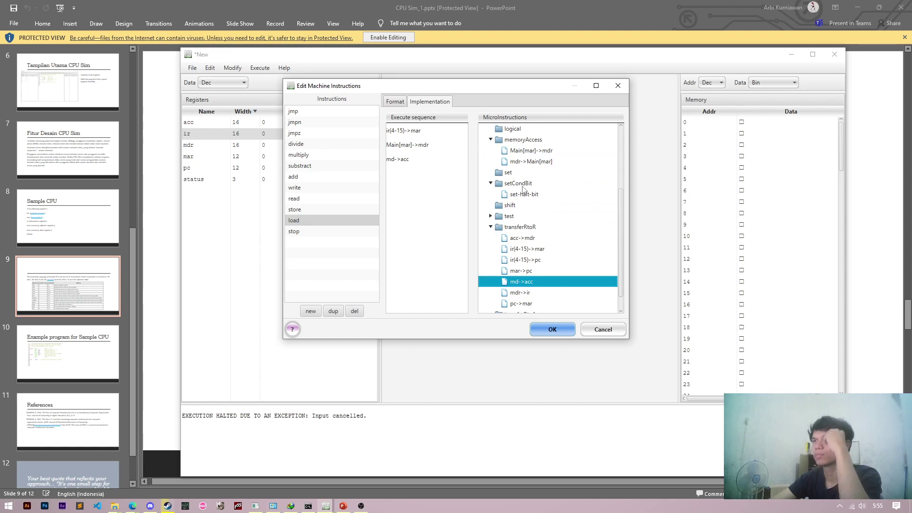
scroll(522, 213, "up", 2)
left_click_drag(515, 150, 401, 213)
Start the execute sequence of the store instruction with the microinstructions ir(4-15)->mar and acc->mdr.
left_click(378, 212)
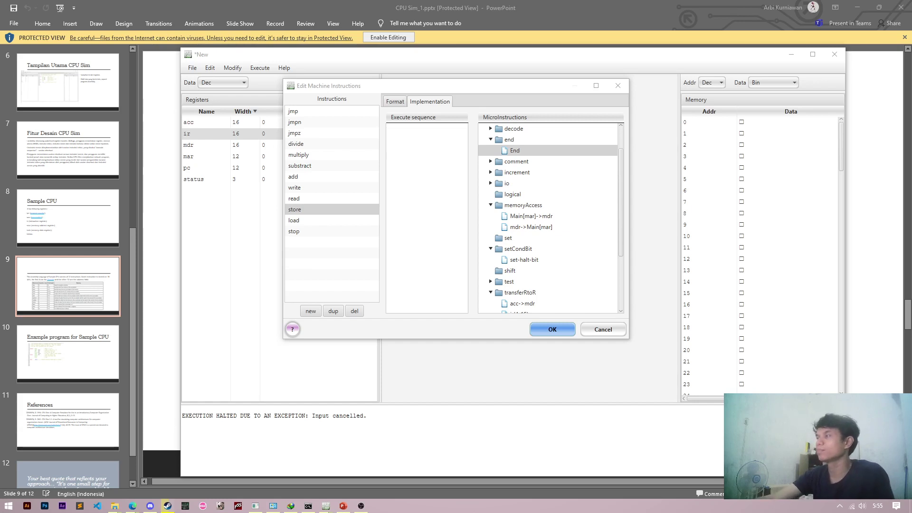
scroll(535, 256, "up", 1)
scroll(535, 256, "down", 2)
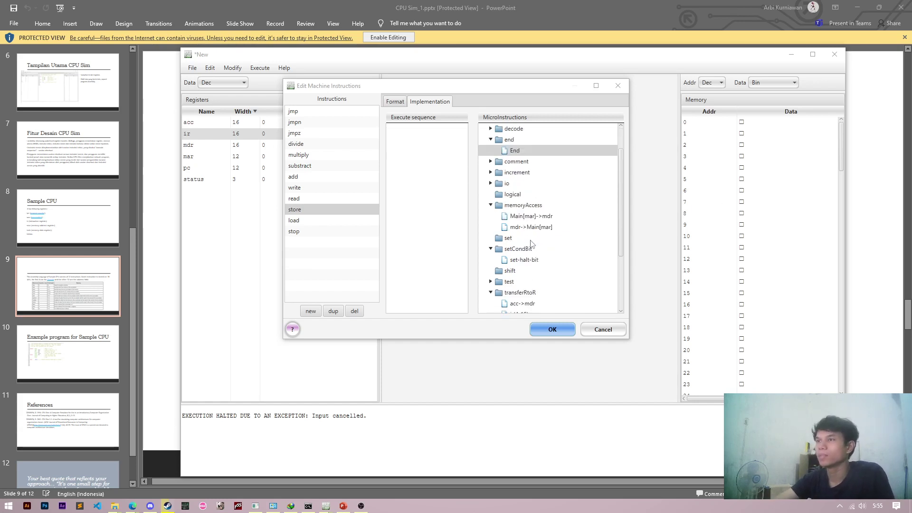
scroll(535, 256, "down", 1)
left_click_drag(533, 252, 425, 205)
scroll(518, 246, "up", 1)
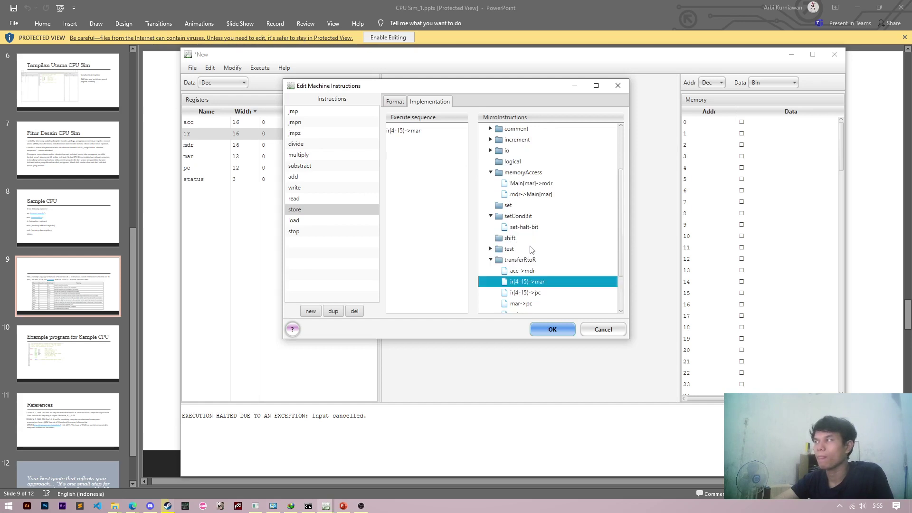
scroll(531, 251, "up", 1)
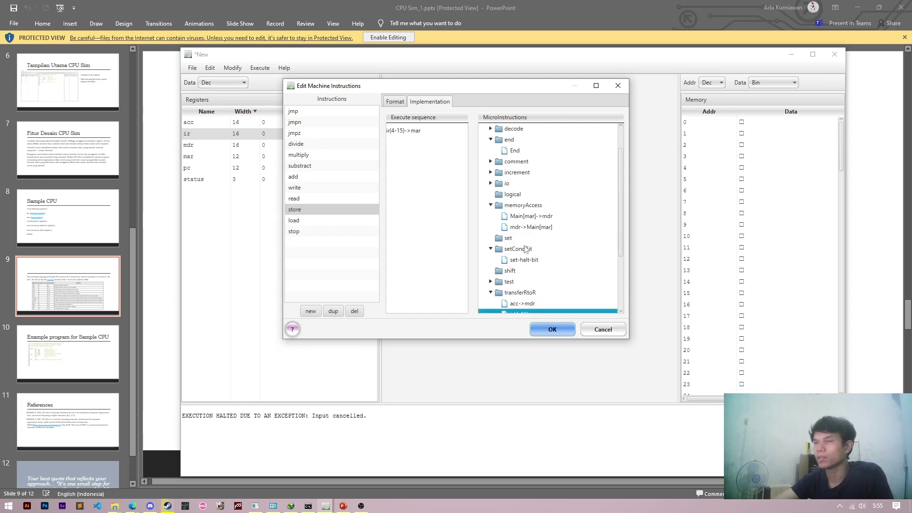
scroll(512, 226, "up", 1)
scroll(531, 228, "down", 4)
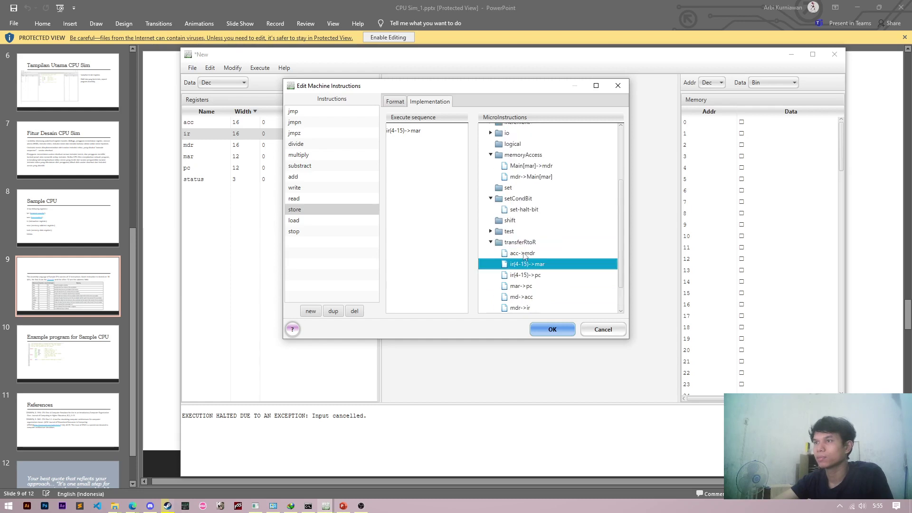
left_click_drag(522, 253, 419, 158)
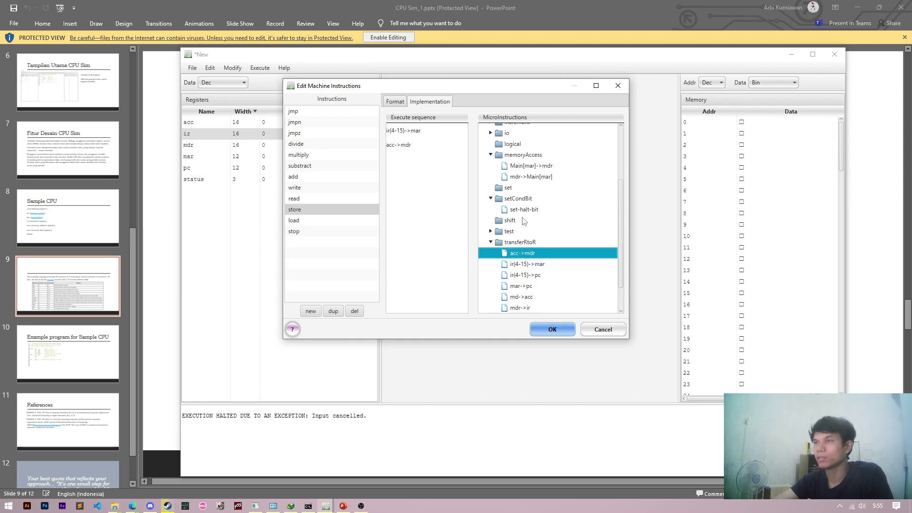
Complete the execute sequence of store by adding the mdr->Main[mar] and End microinstructions.
scroll(530, 288, "up", 1)
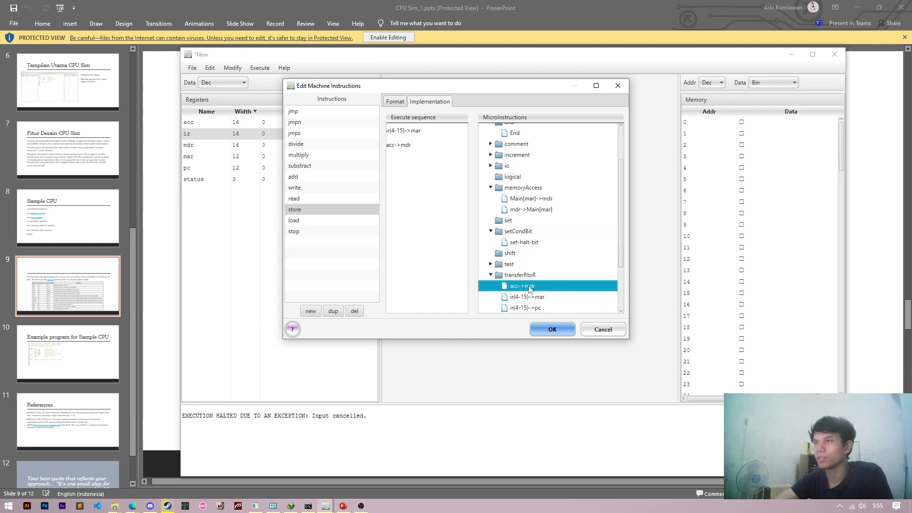
left_click_drag(524, 212, 427, 188)
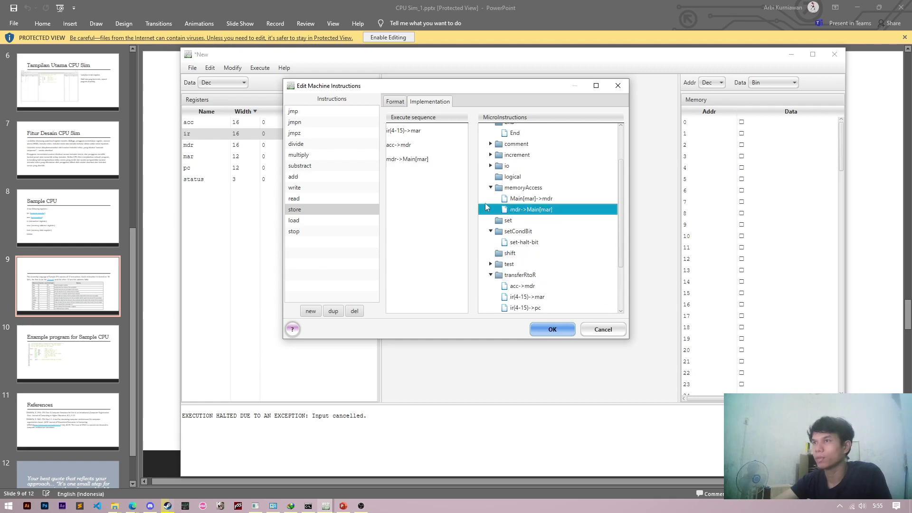
scroll(485, 204, "up", 1)
left_click(494, 167)
Build the execute sequence of the read instruction from the Input-int->acc and End microinstructions.
left_click(340, 200)
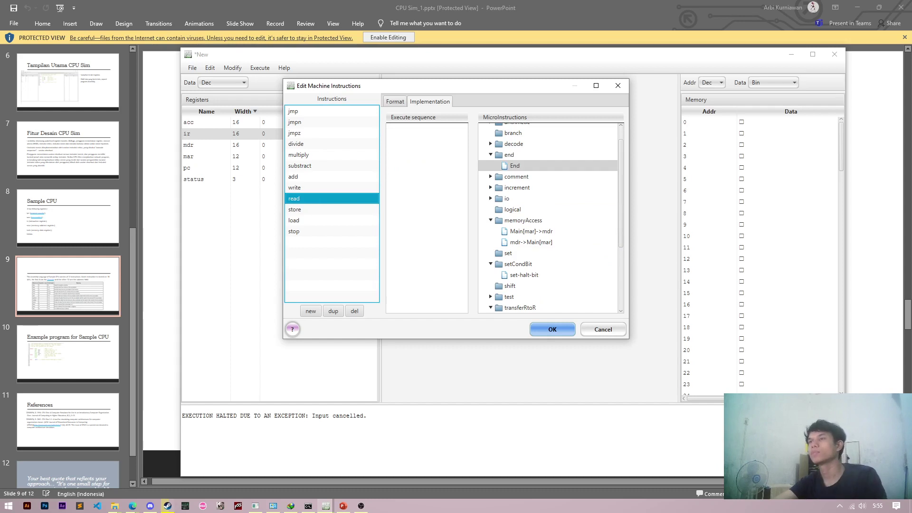
left_click(491, 199)
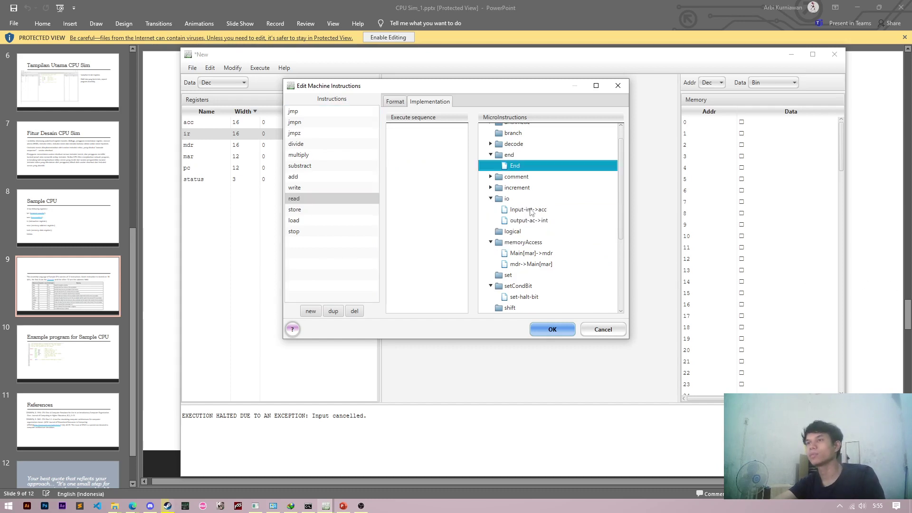
left_click_drag(531, 212, 417, 218)
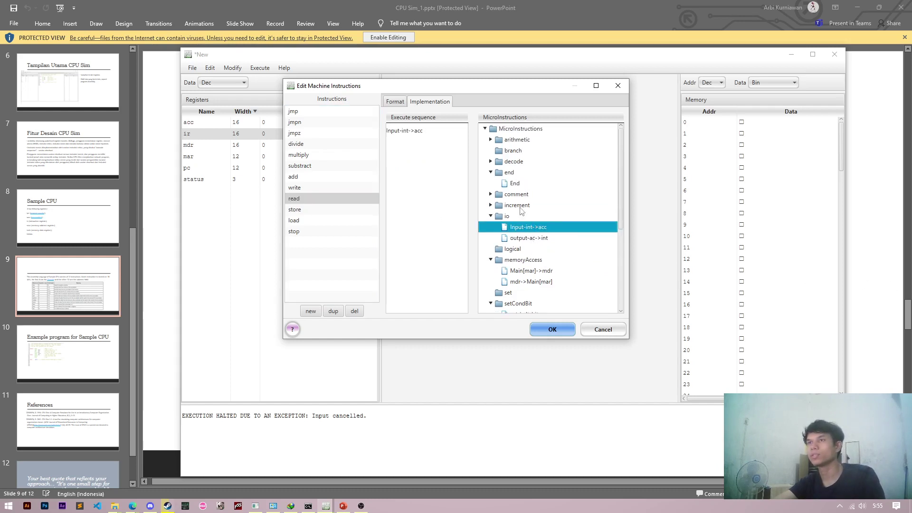
Build the execute sequence of the write instruction from the output-ac->int and End microinstructions.
left_click(297, 188)
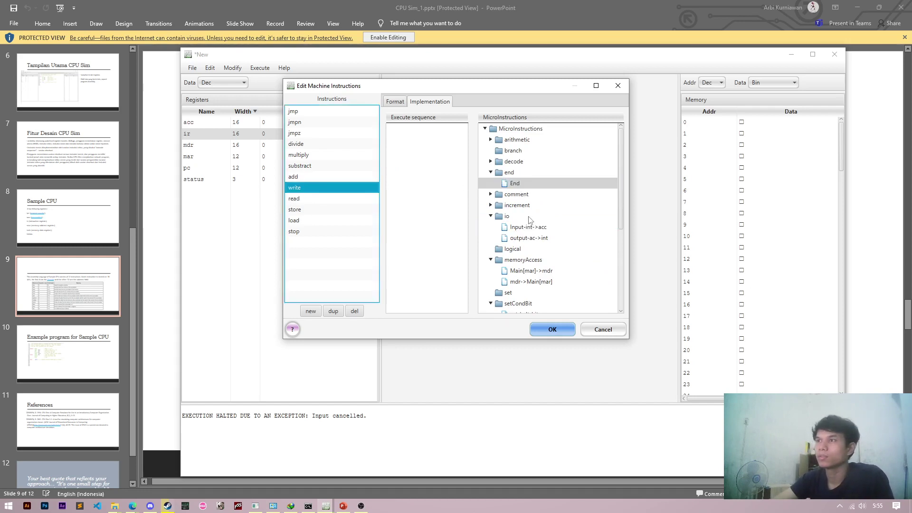
left_click_drag(527, 237, 448, 216)
left_click(507, 184)
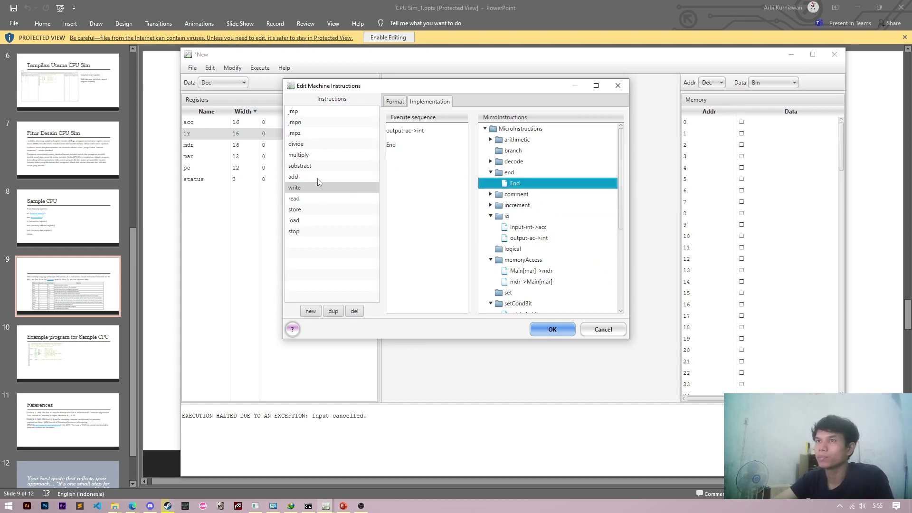
Build the execute sequence of the add instruction from ir(4-15)->mar, Main[mar]->mdr, acc+mdr->acc and End, in that order.
left_click(317, 180)
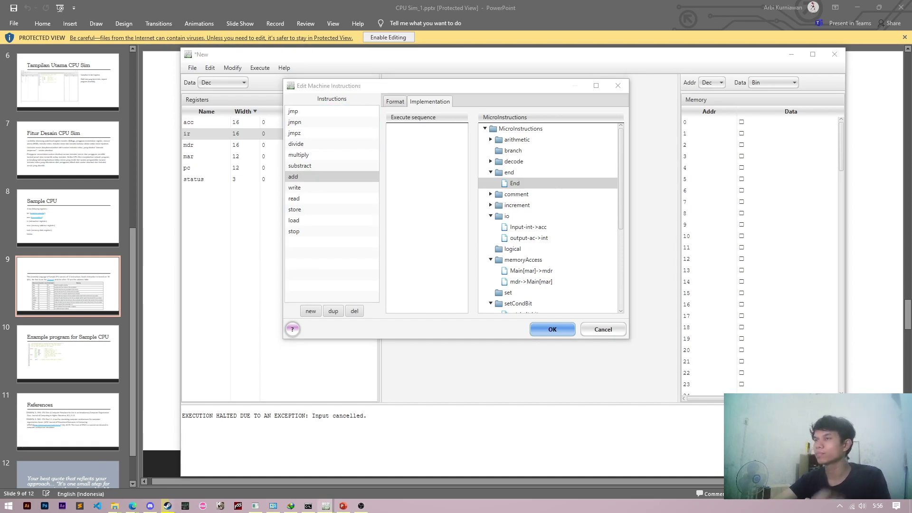
left_click(490, 139)
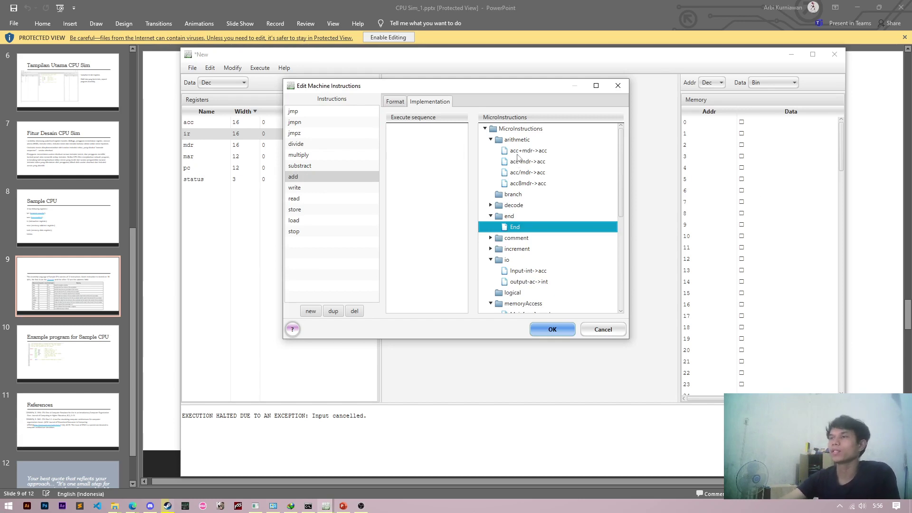
scroll(532, 228, "down", 8)
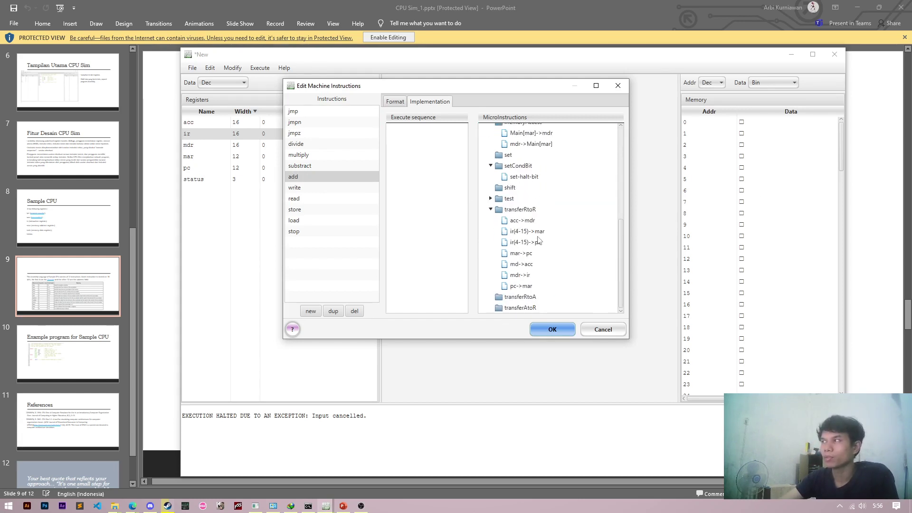
left_click_drag(536, 233, 448, 195)
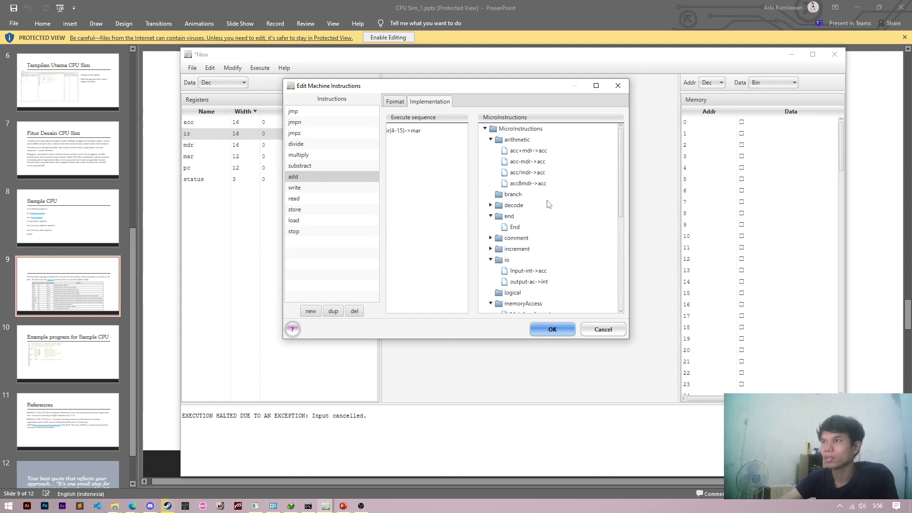
scroll(546, 214, "down", 2)
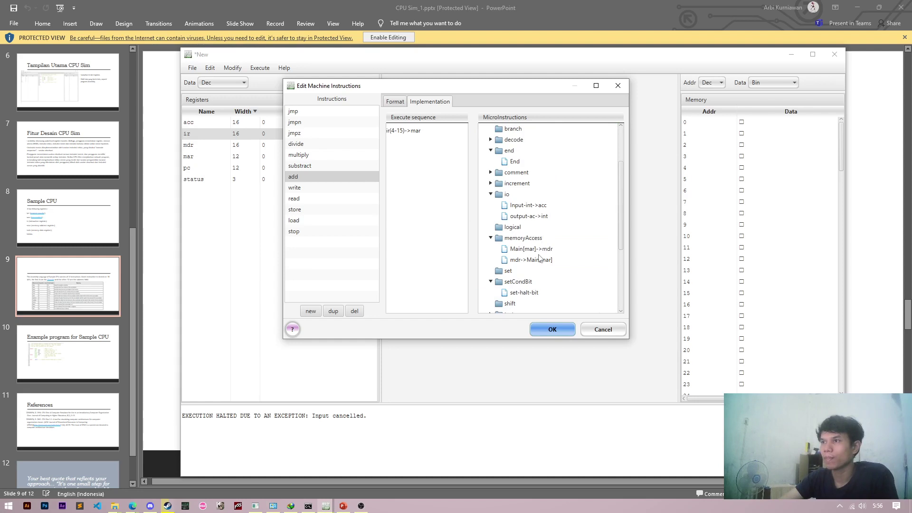
left_click_drag(535, 252, 432, 195)
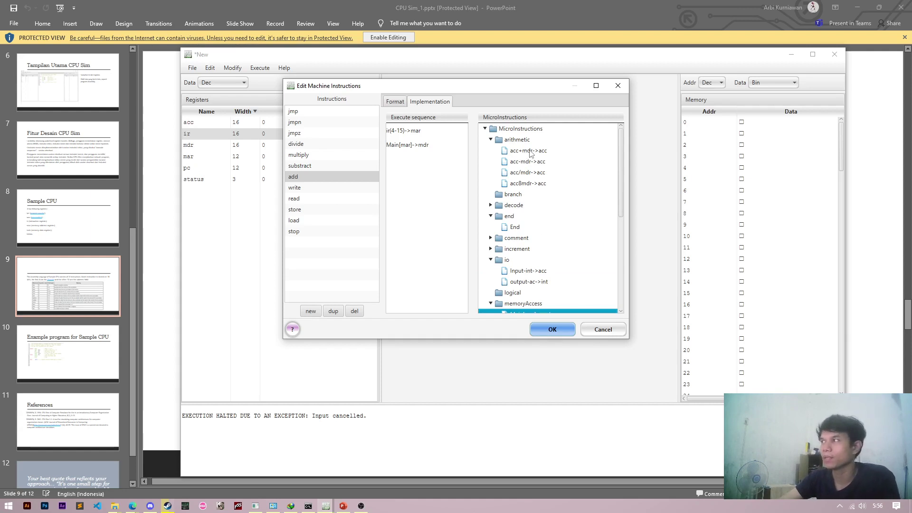
left_click_drag(534, 152, 458, 180)
left_click_drag(512, 227, 425, 213)
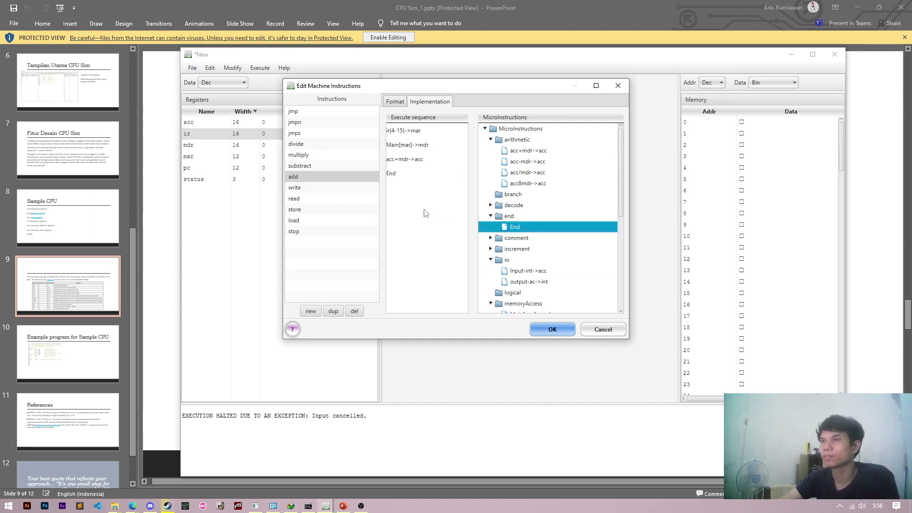
Build the execute sequence of the substract instruction from ir(4-15)->mar, Main[mar]->mdr, acc-mdr->acc and End, in that order.
left_click(308, 169)
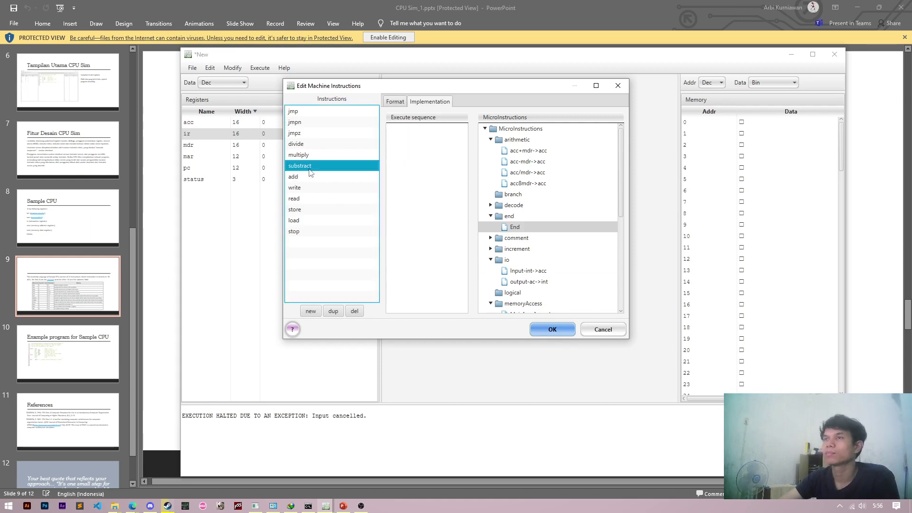
scroll(538, 264, "down", 5)
left_click_drag(527, 248, 431, 186)
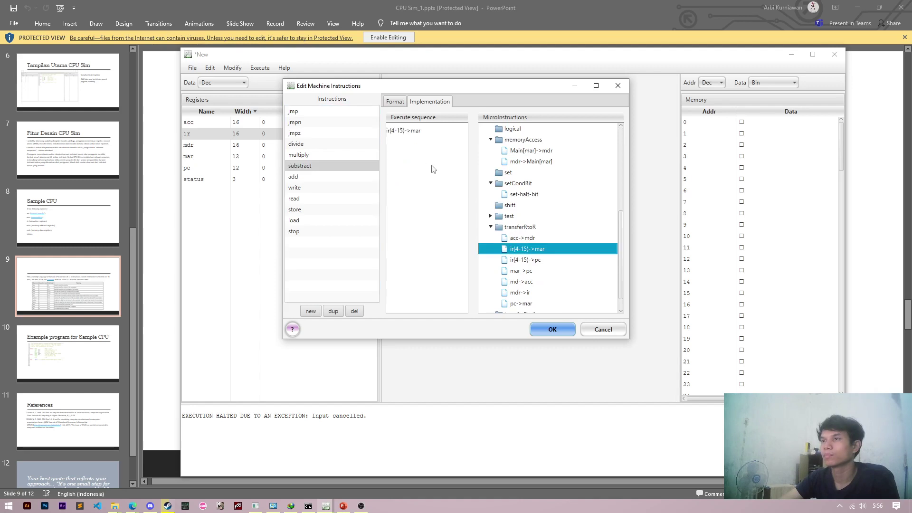
scroll(527, 190, "up", 1)
left_click_drag(528, 184, 439, 146)
scroll(519, 192, "up", 4)
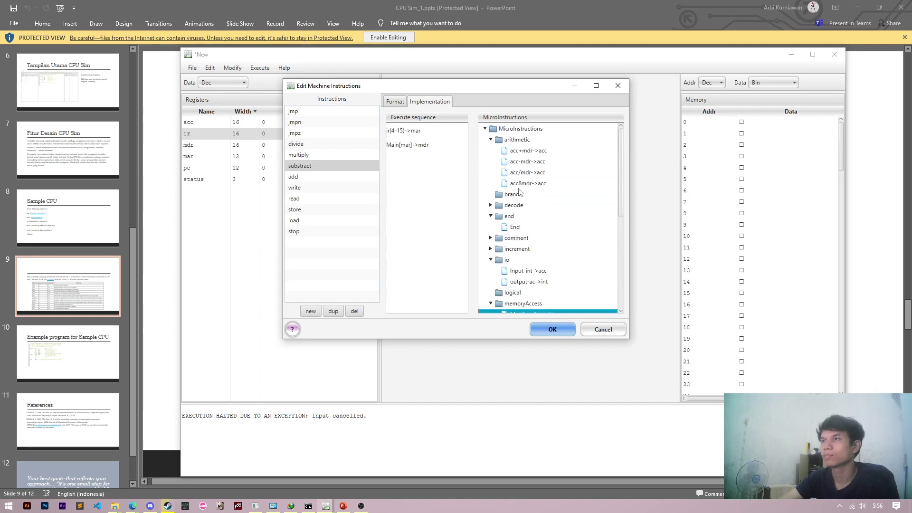
left_click_drag(526, 161, 445, 179)
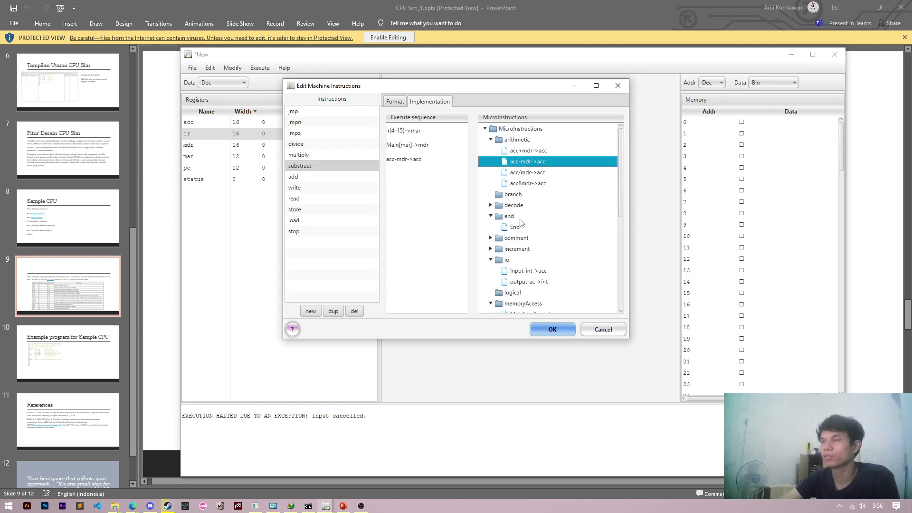
left_click_drag(515, 227, 430, 204)
Build the execute sequence of the multiply instruction from ir(4-15)->mar, Main[mar]->mdr, acc8mdr->acc and End, in that order.
left_click(317, 156)
scroll(508, 223, "down", 5)
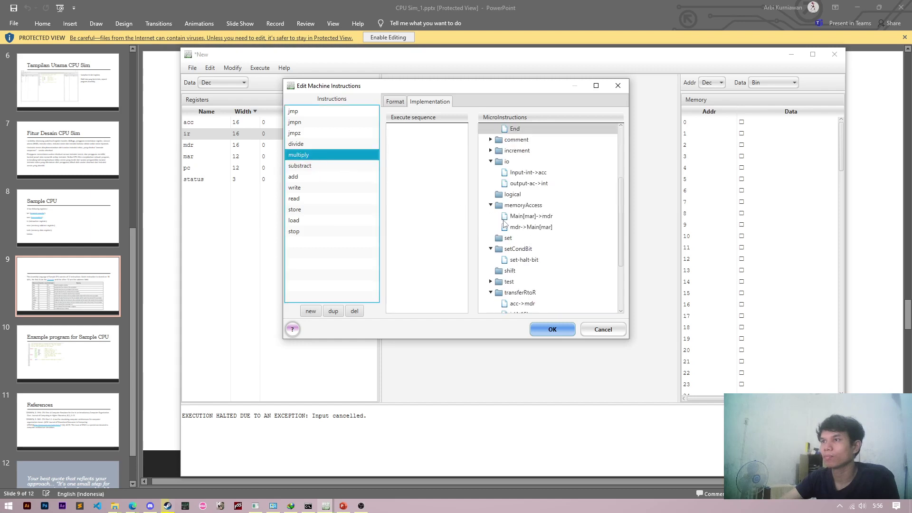
left_click_drag(528, 253, 439, 206)
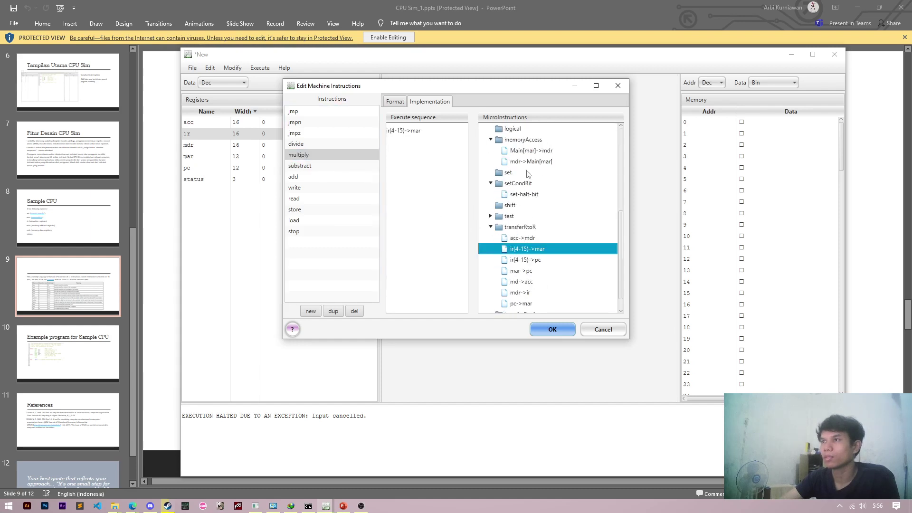
left_click_drag(530, 153, 437, 161)
scroll(509, 181, "up", 3)
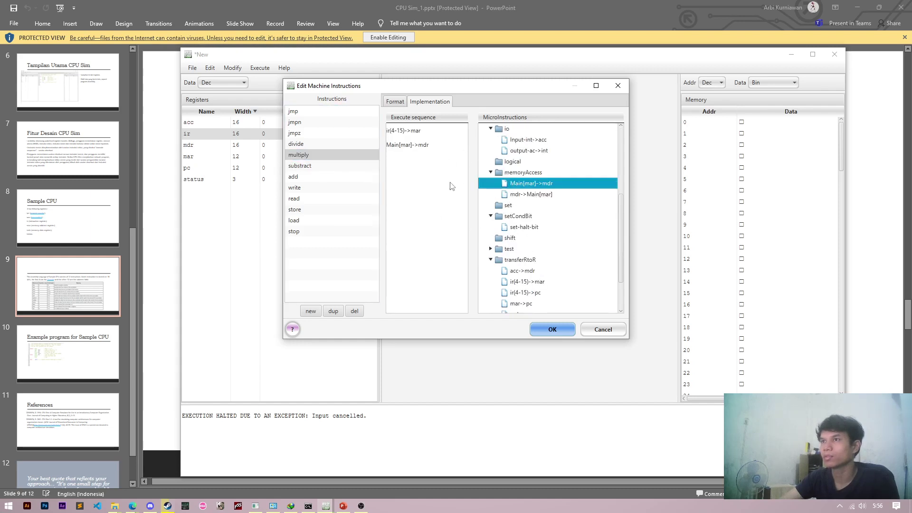
scroll(539, 186, "up", 4)
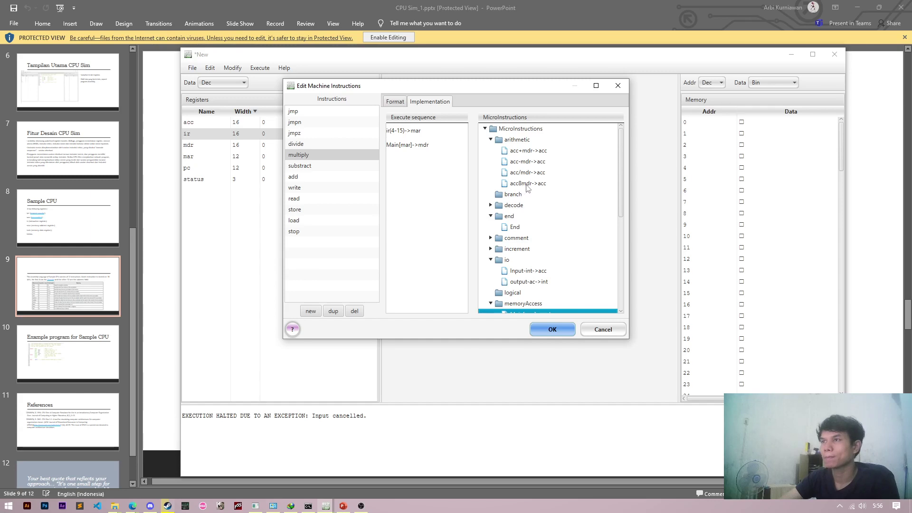
left_click_drag(527, 186, 408, 189)
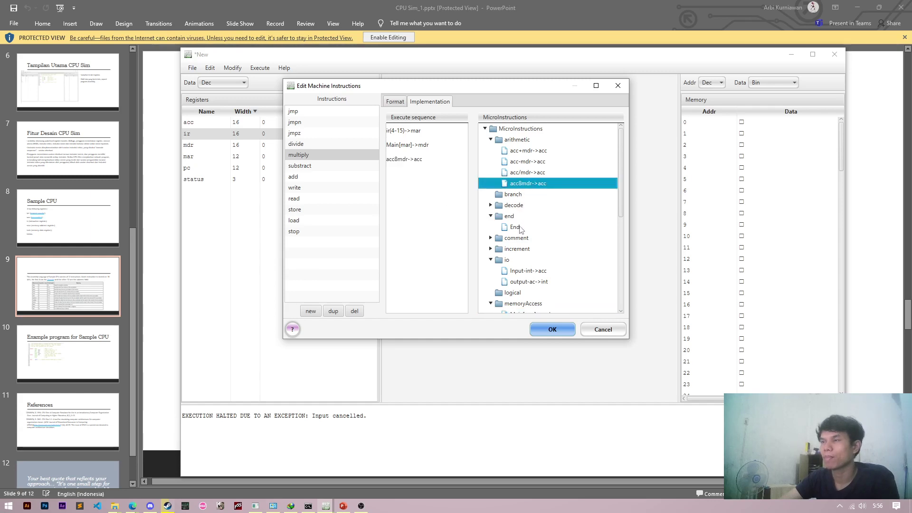
left_click(513, 228)
Build the execute sequence of the divide instruction from ir(4-15)->mar, Main[mar]->mdr, acc/mdr->acc and End, in that order.
left_click(311, 144)
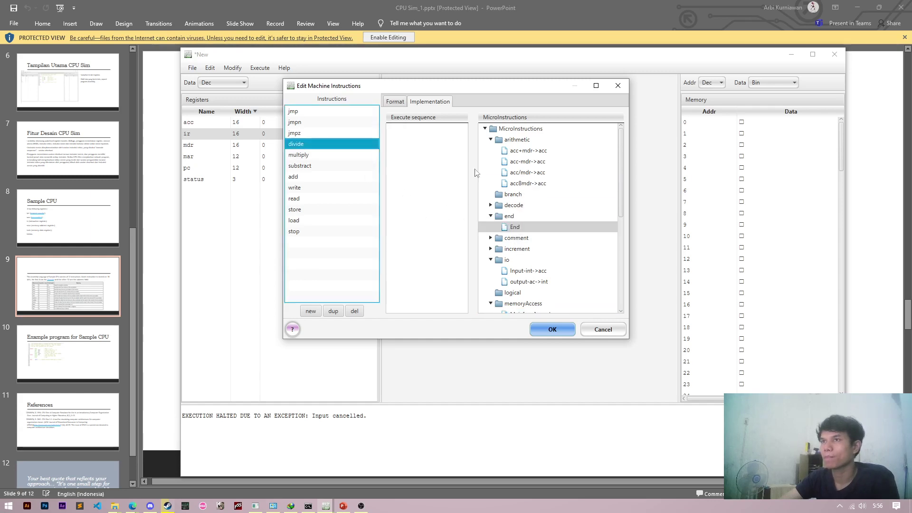
scroll(520, 197, "down", 4)
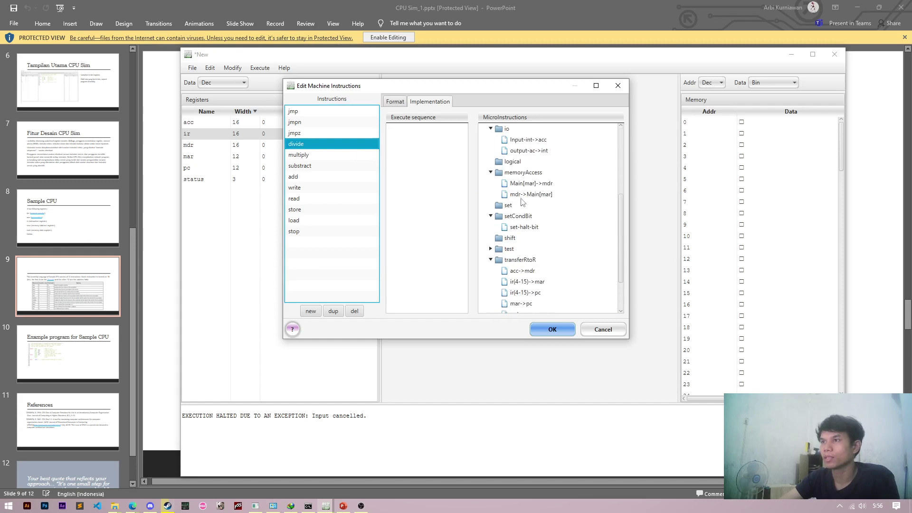
left_click_drag(529, 285, 433, 193)
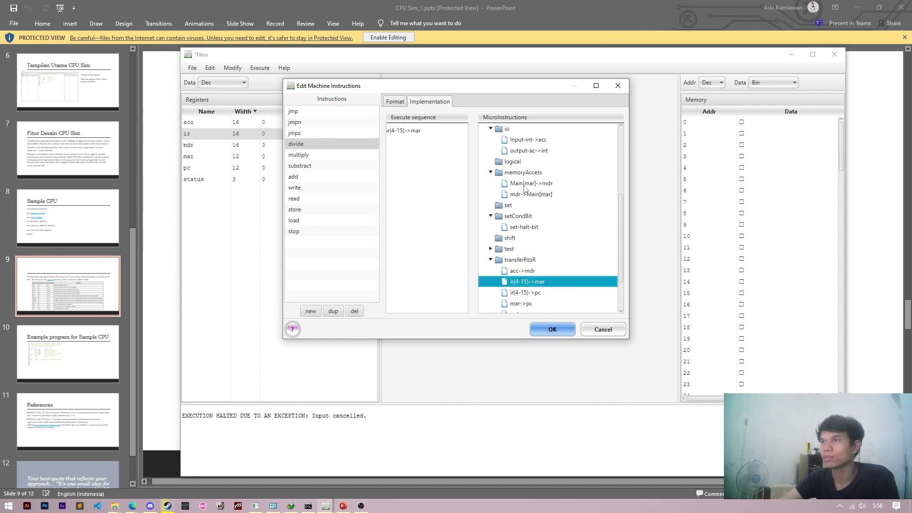
left_click_drag(524, 186, 454, 175)
scroll(525, 178, "up", 4)
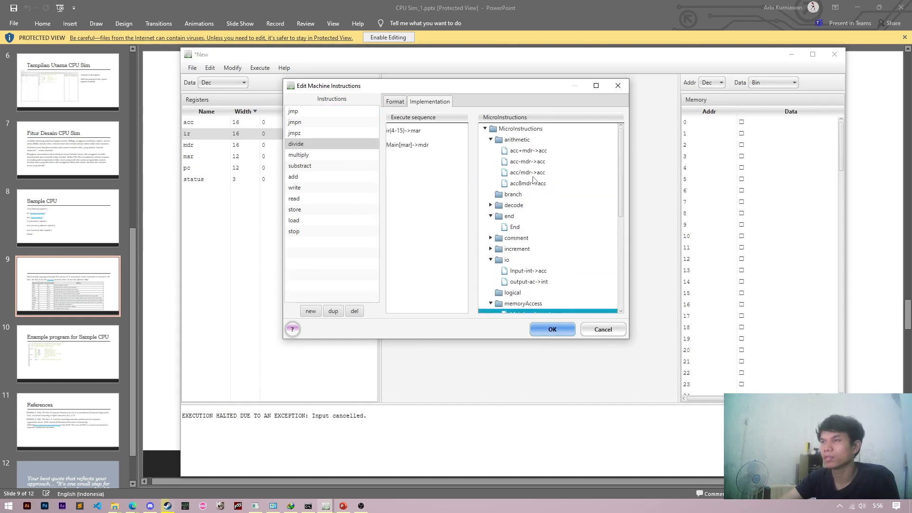
left_click_drag(532, 173, 431, 167)
left_click_drag(513, 227, 451, 209)
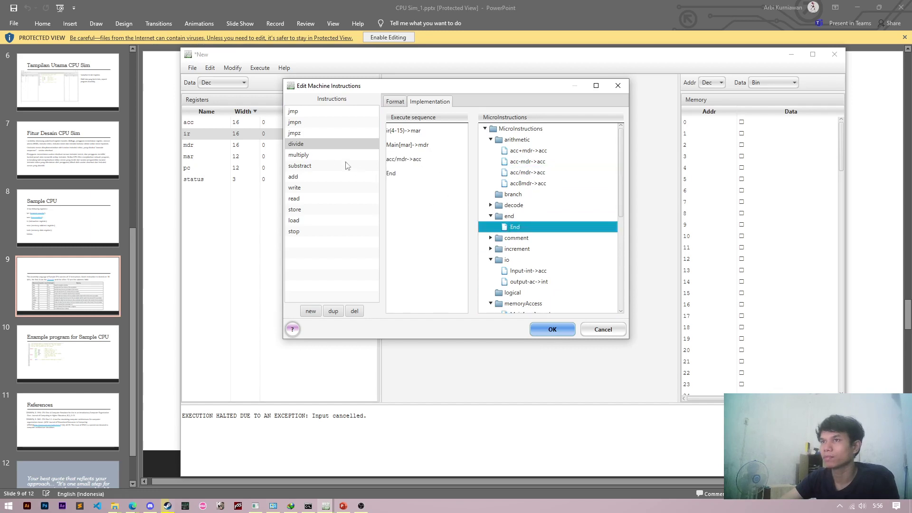
left_click(302, 143)
Select the jmpz instruction and expand the test microinstructions to reach the one named "?".
left_click(303, 134)
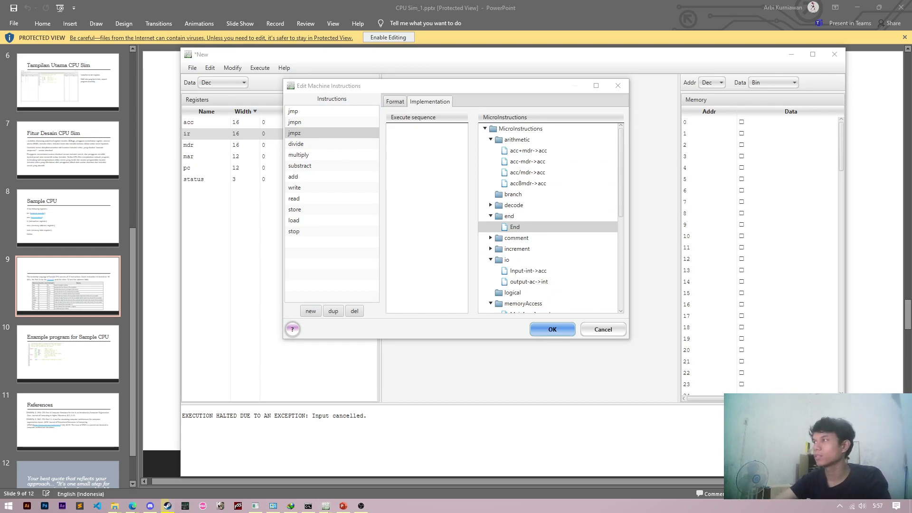
scroll(511, 283, "down", 2)
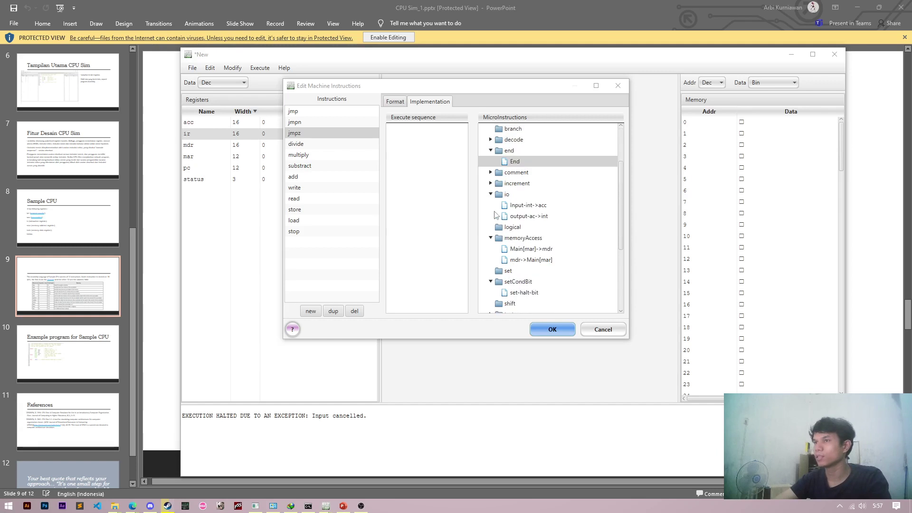
scroll(494, 284, "up", 2)
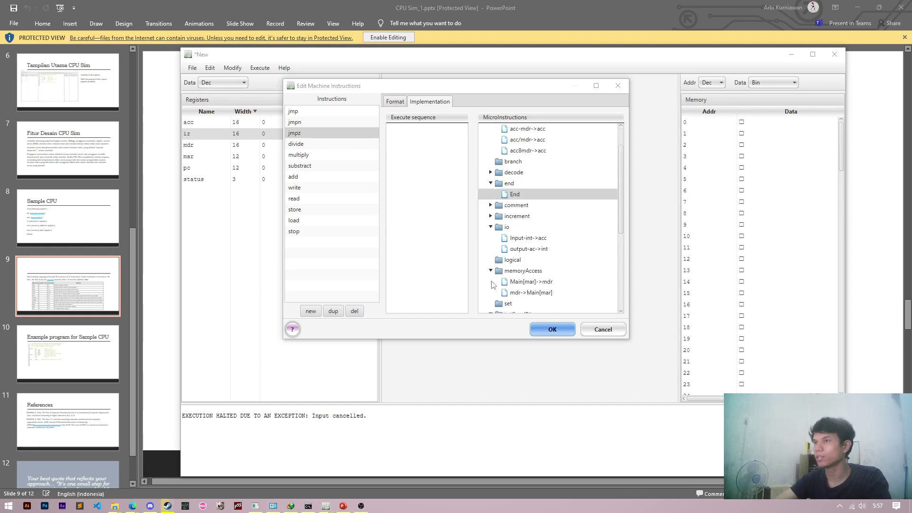
scroll(492, 227, "down", 1)
scroll(514, 251, "down", 3)
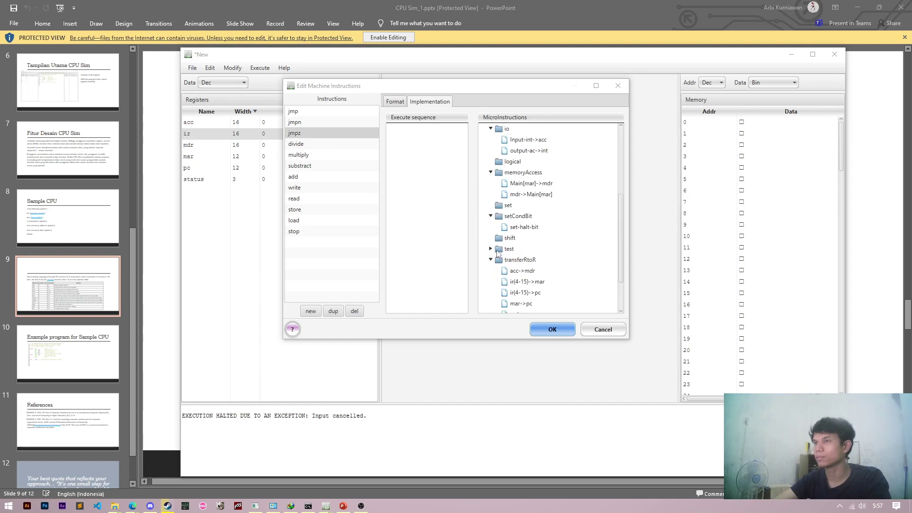
left_click(493, 248)
left_click(511, 261)
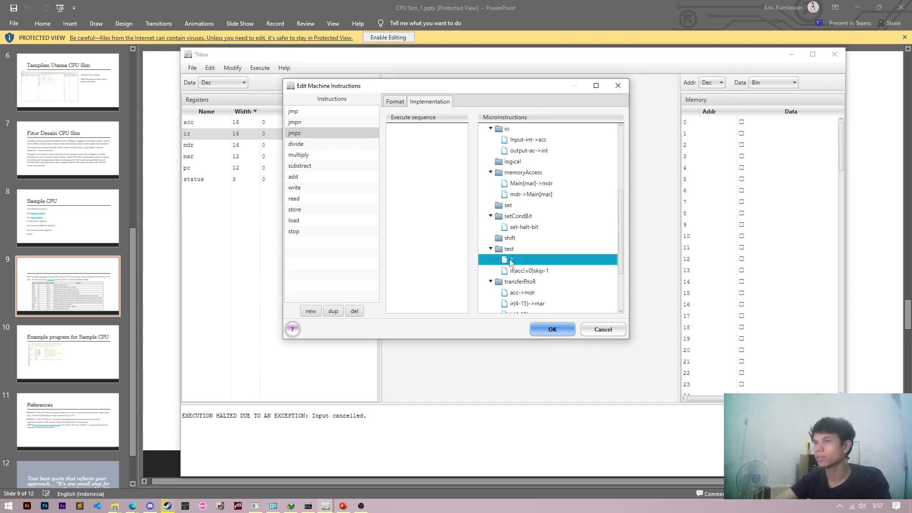
Rename the test microinstruction "?" as if(acc>=0)skip-1, reusing the name of the other test microinstruction, and save the change.
double_click(513, 262)
left_click(315, 117)
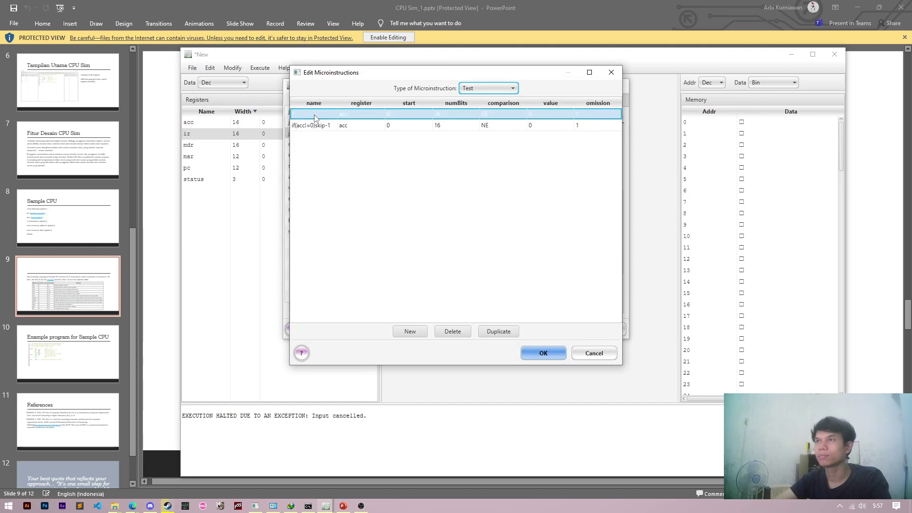
left_click(313, 126)
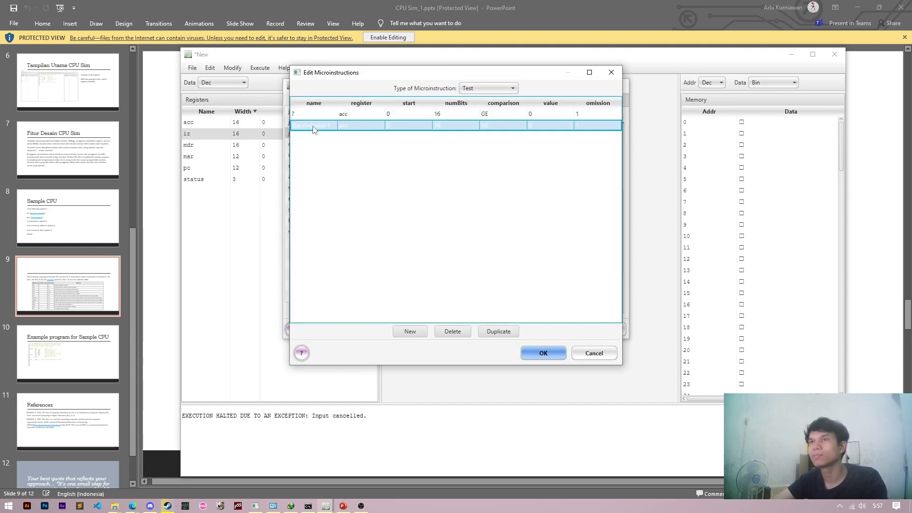
left_click(313, 127)
key("ctrl+a")
key("ctrl+c")
left_click(311, 116)
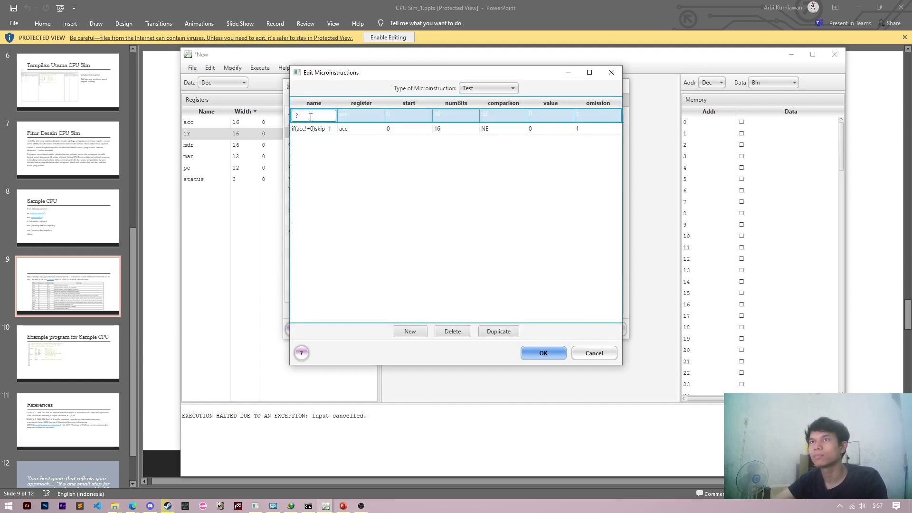
left_click(310, 116)
key("ctrl+v")
double_click(303, 116)
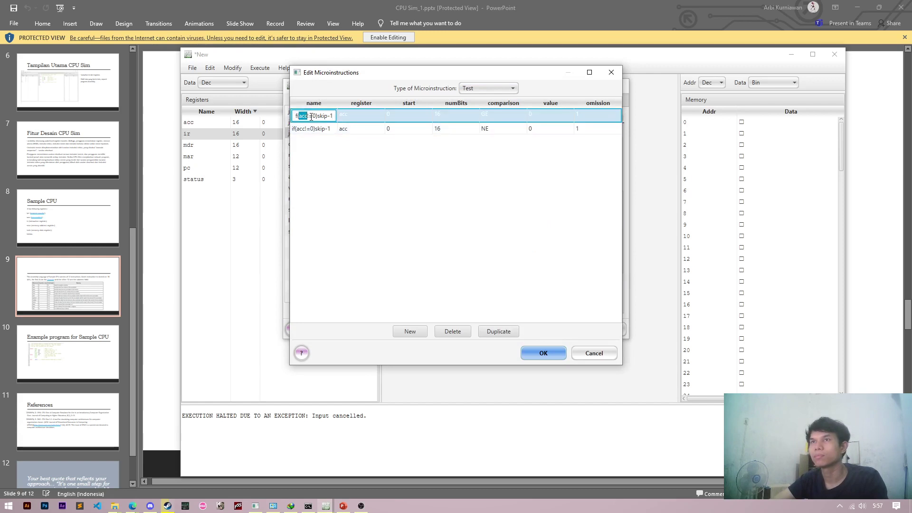
key("Right")
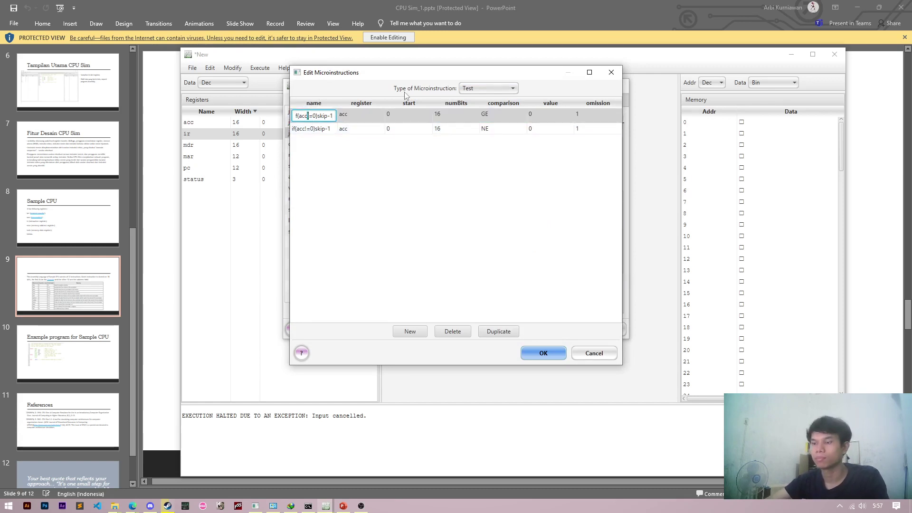
key("Delete")
type(">")
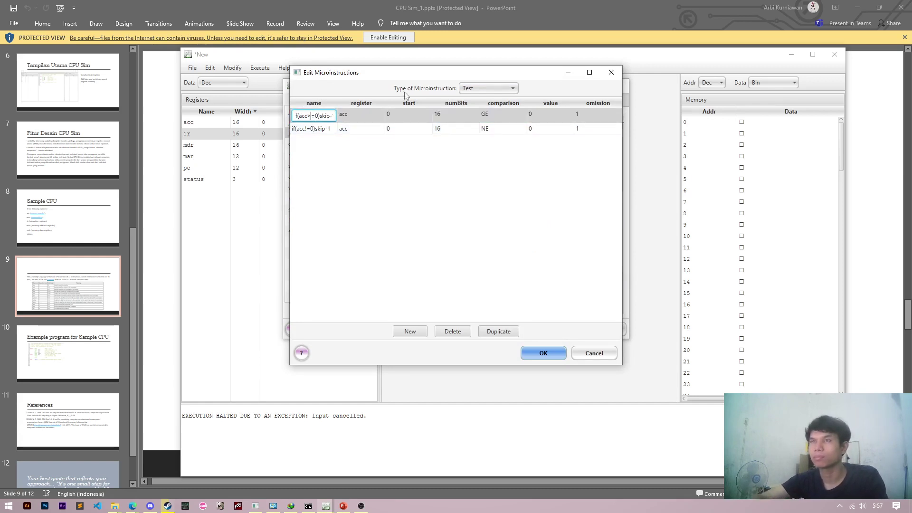
left_click(542, 352)
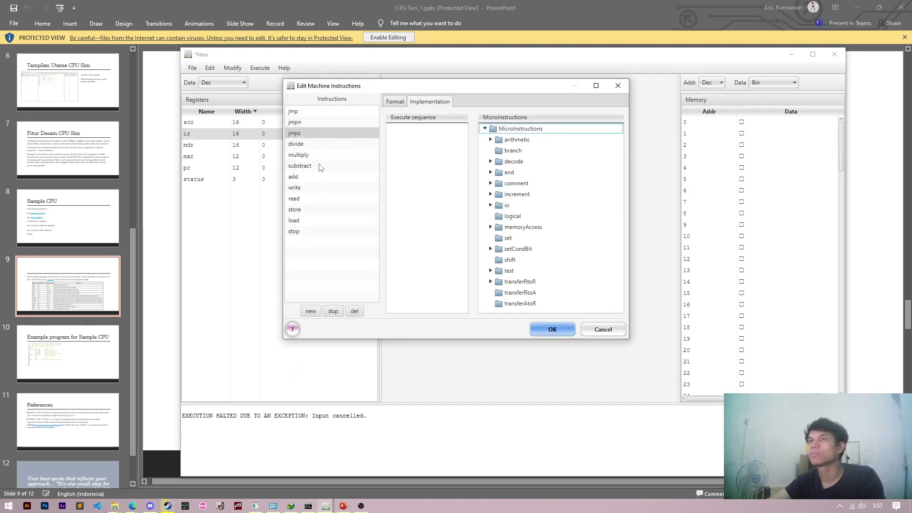
Build the execute sequence of the jmpz instruction from if(acc!=0)skip-1, ir(4-15)->pc and End, in that order.
left_click(491, 271)
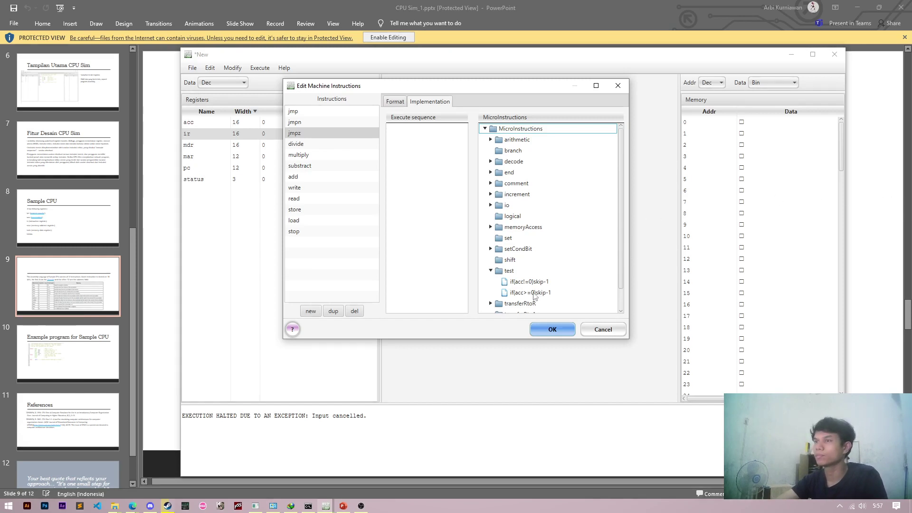
left_click_drag(528, 285, 429, 225)
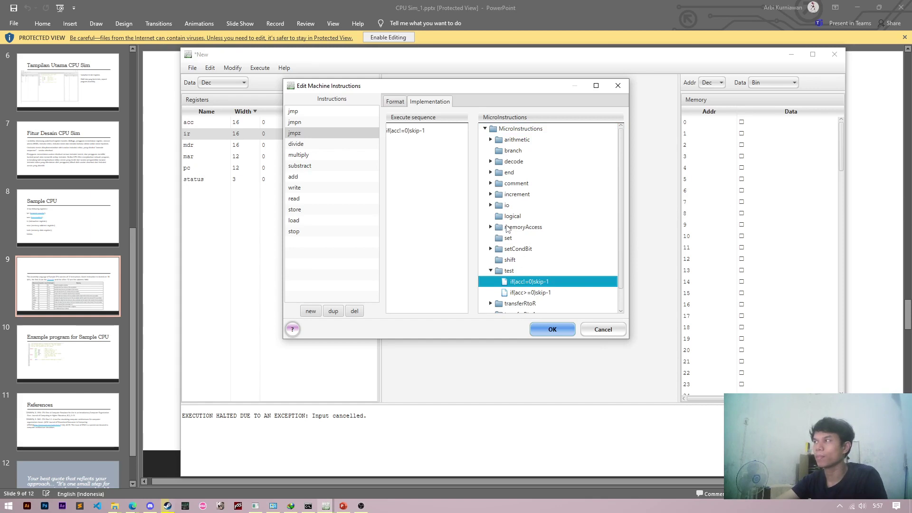
scroll(509, 245, "down", 1)
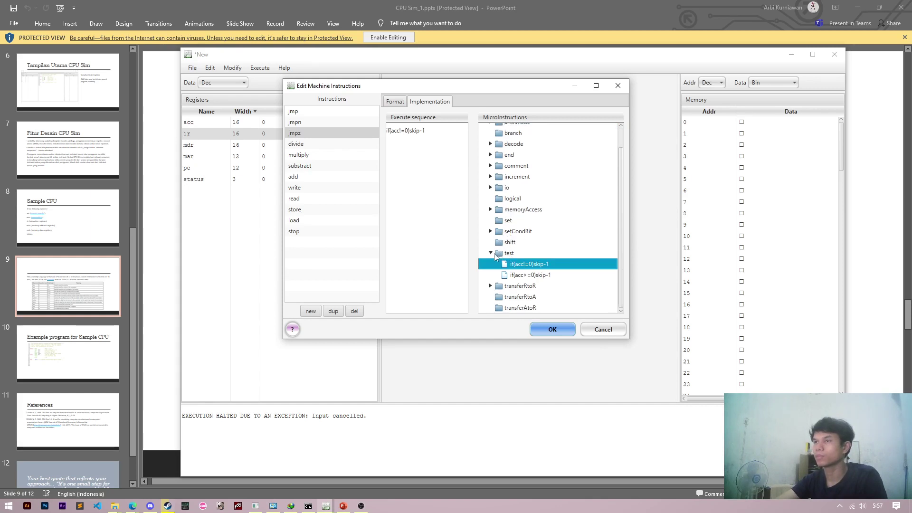
left_click(491, 285)
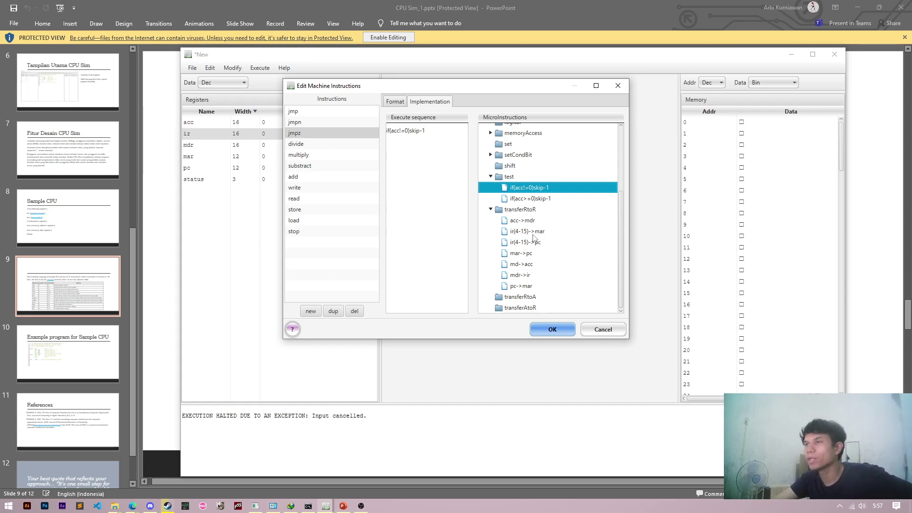
left_click(525, 243)
left_click_drag(524, 243, 436, 180)
scroll(496, 200, "up", 5)
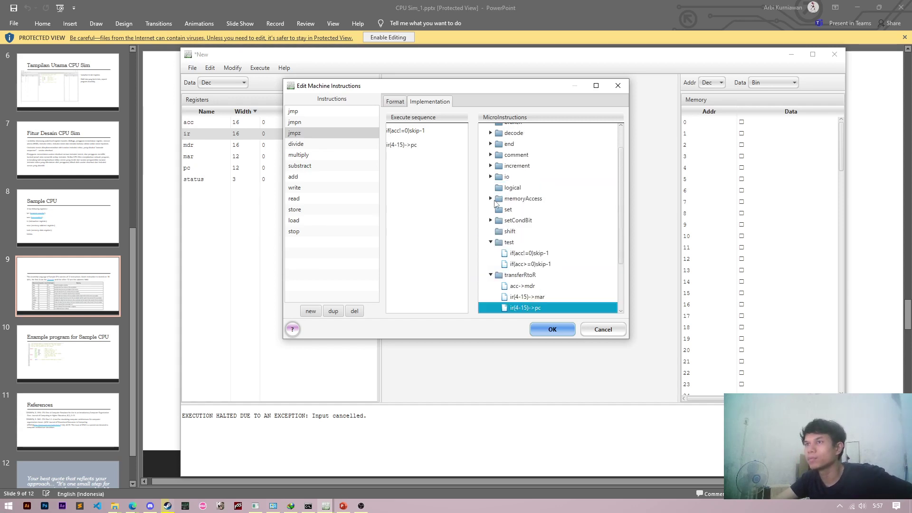
left_click(491, 172)
left_click_drag(513, 185, 426, 190)
Build the execute sequence of the jmpn instruction from if(acc>=0)skip-1, ir(4-15)->pc and End, in that order.
left_click(314, 124)
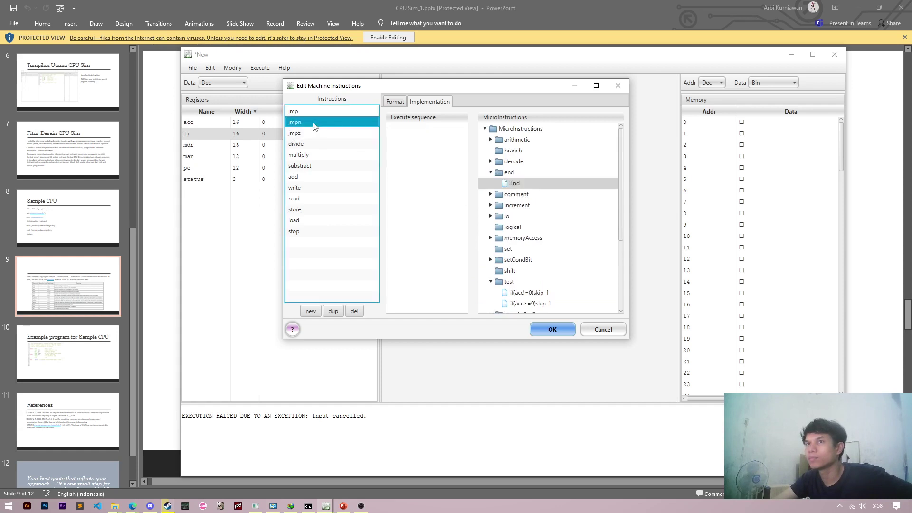
scroll(518, 228, "down", 3)
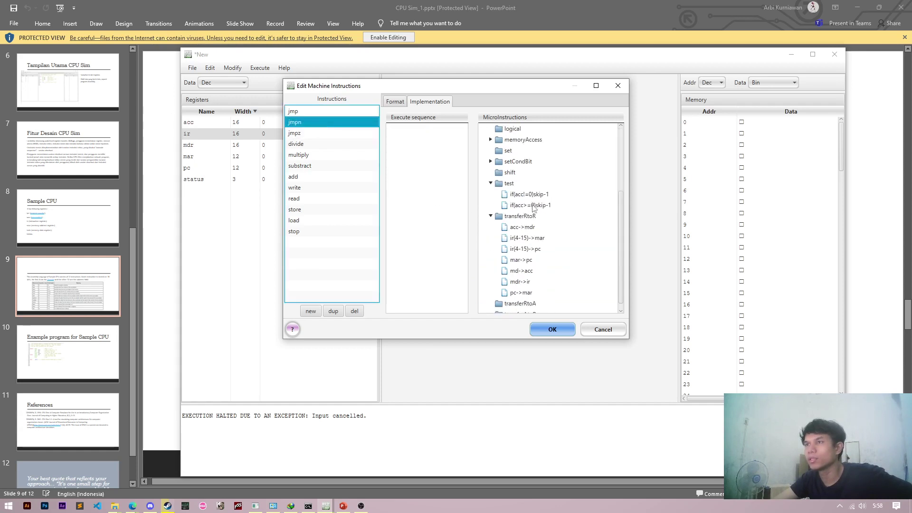
left_click_drag(533, 205, 440, 195)
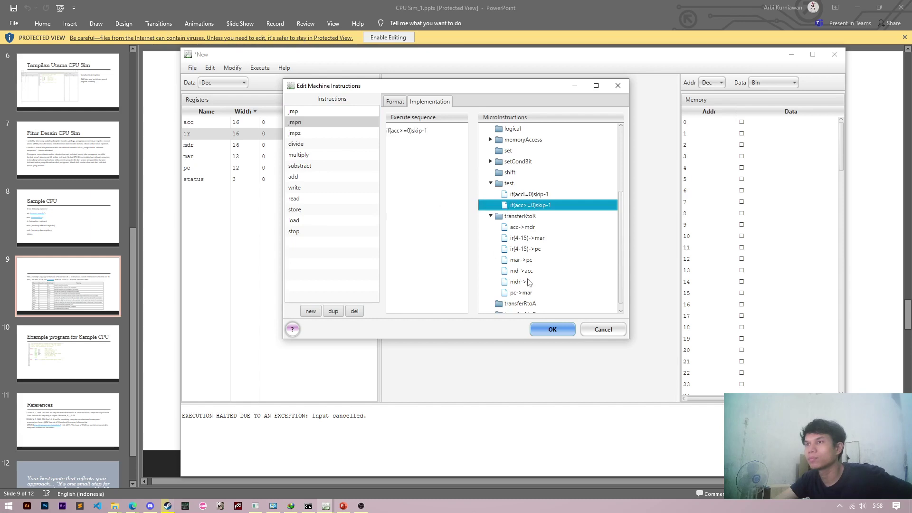
scroll(529, 282, "down", 1)
double_click(527, 245)
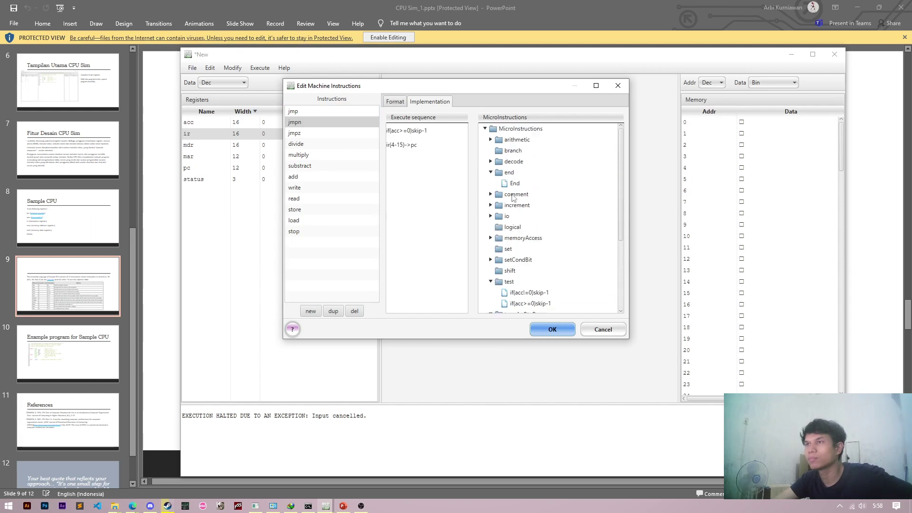
left_click_drag(511, 186, 407, 186)
Build the execute sequence of the jmp instruction from the ir(4-15)->pc and End microinstructions.
left_click(336, 113)
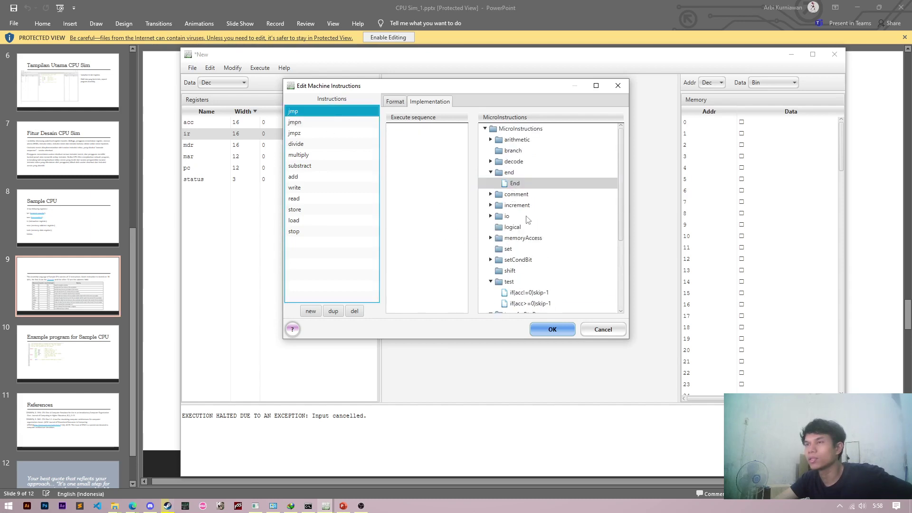
scroll(527, 220, "down", 2)
double_click(525, 281)
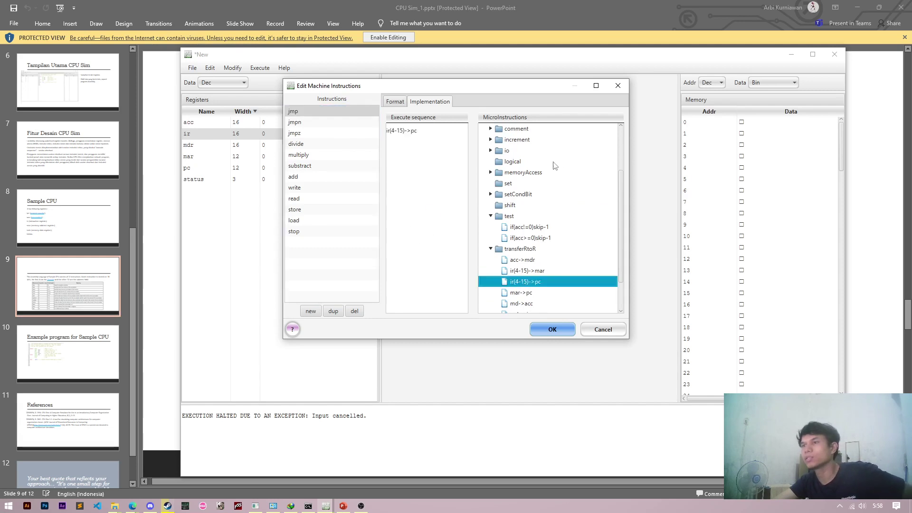
left_click_drag(515, 183, 456, 188)
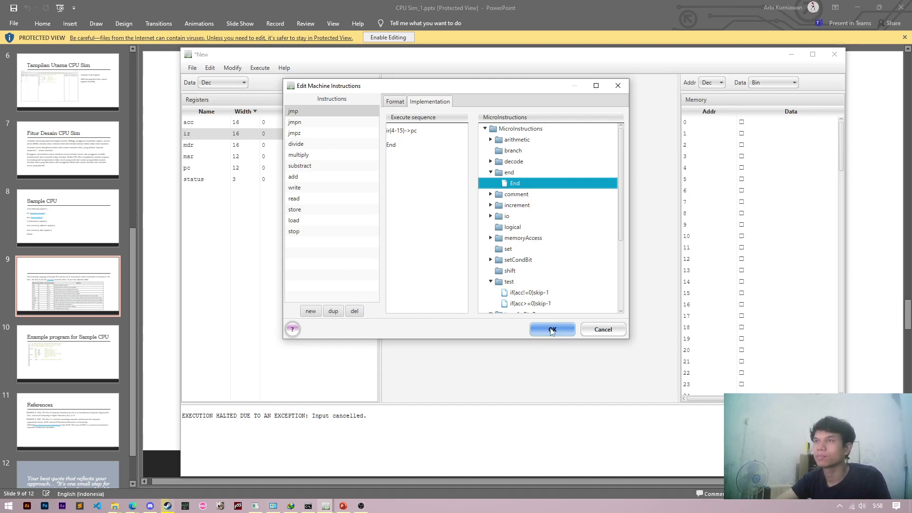
Review the format of the jmp instruction, including its opcode and fields.
left_click(398, 101)
left_click(427, 102)
left_click(405, 101)
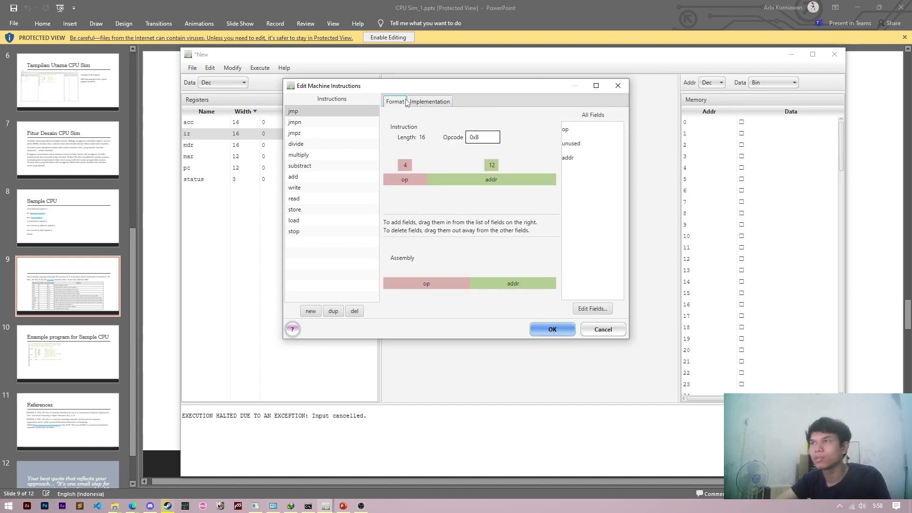
Check the execute sequences of the machine instructions from jmp through stop and save the machine instruction edits.
left_click(432, 104)
left_click(328, 167)
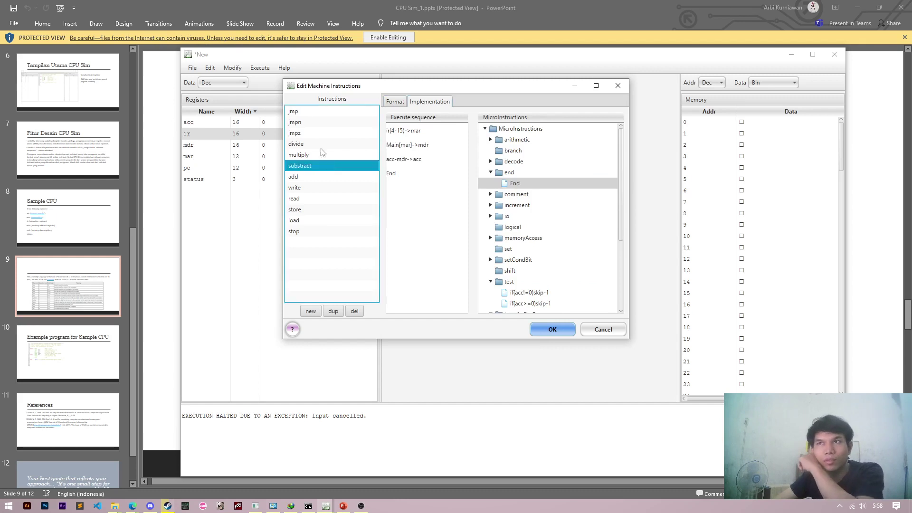
left_click(321, 147)
left_click(318, 177)
left_click(315, 221)
double_click(312, 233)
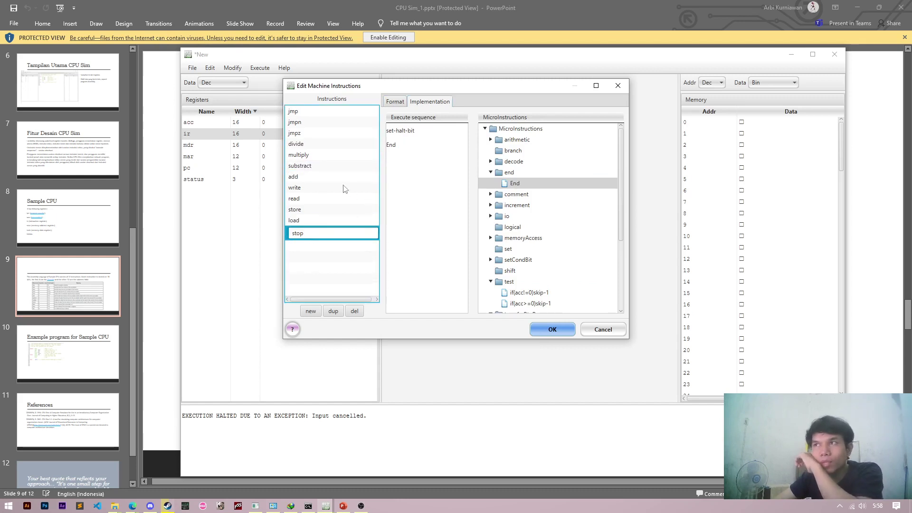
left_click(327, 177)
left_click(320, 209)
left_click(316, 188)
left_click(307, 167)
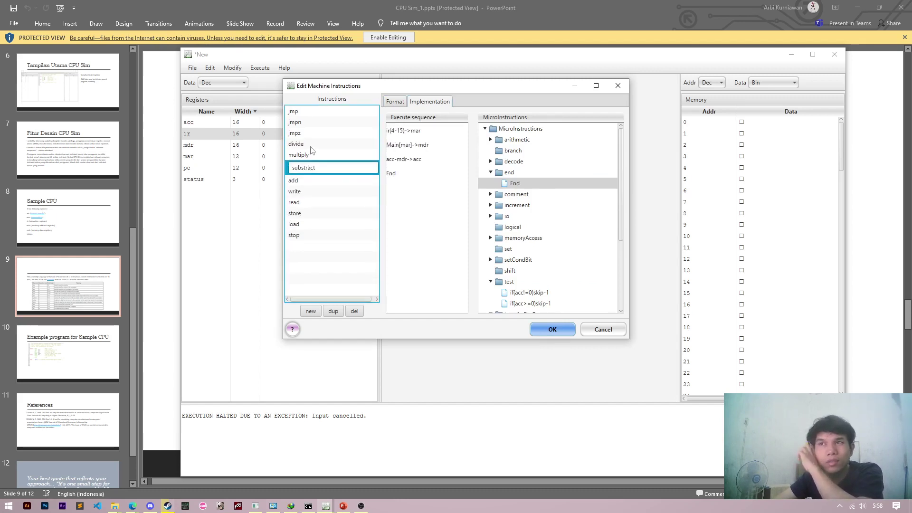
left_click(312, 144)
left_click(308, 112)
left_click(337, 210)
double_click(334, 231)
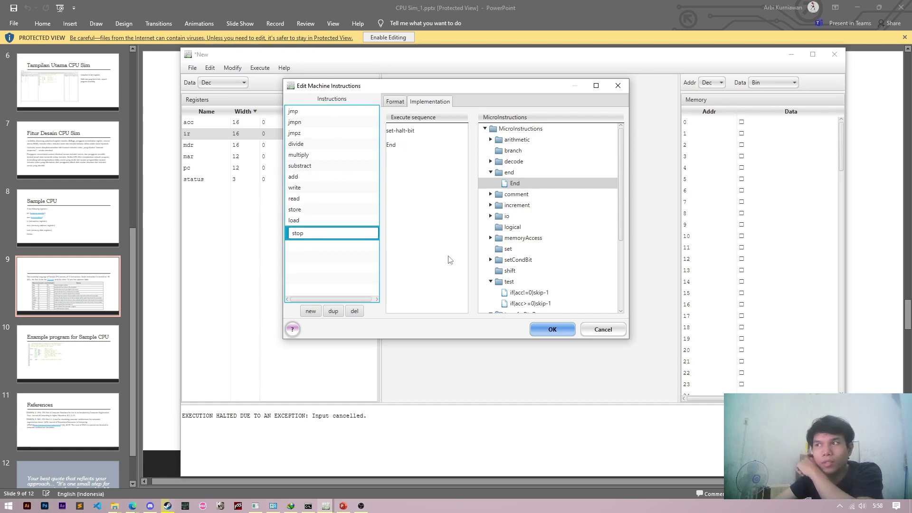
left_click(551, 330)
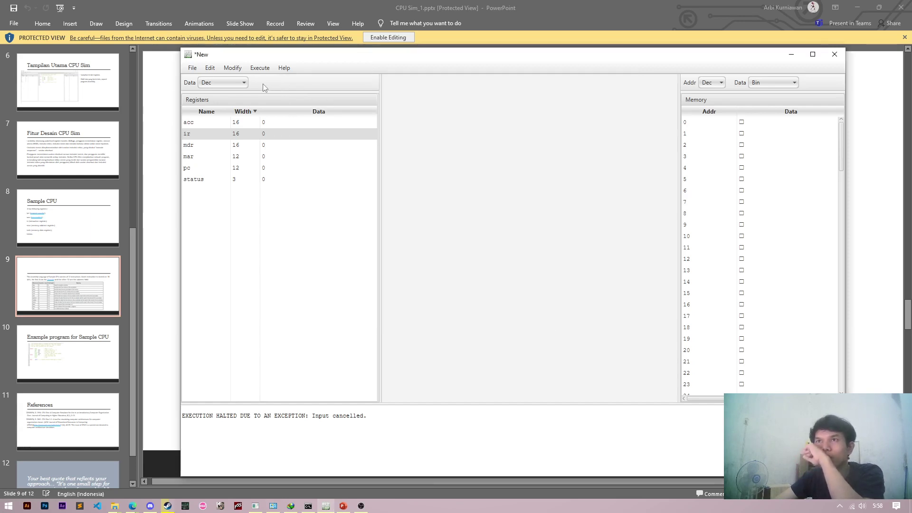
Switch to Modul_4.pdf in the browser, read the section on machine instructions and the Fetch Sequence, and return to CPU Sim.
left_click(259, 71)
mouse_move(242, 71)
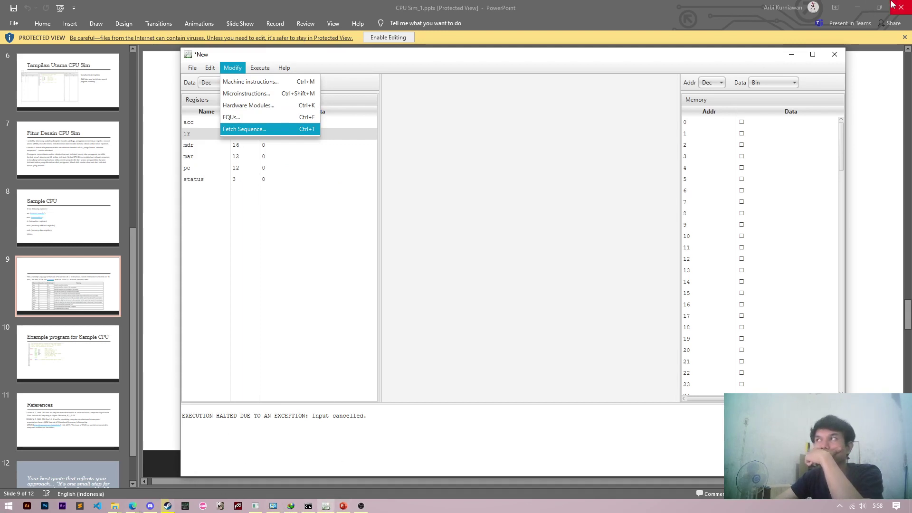
left_click(132, 506)
left_click(196, 477)
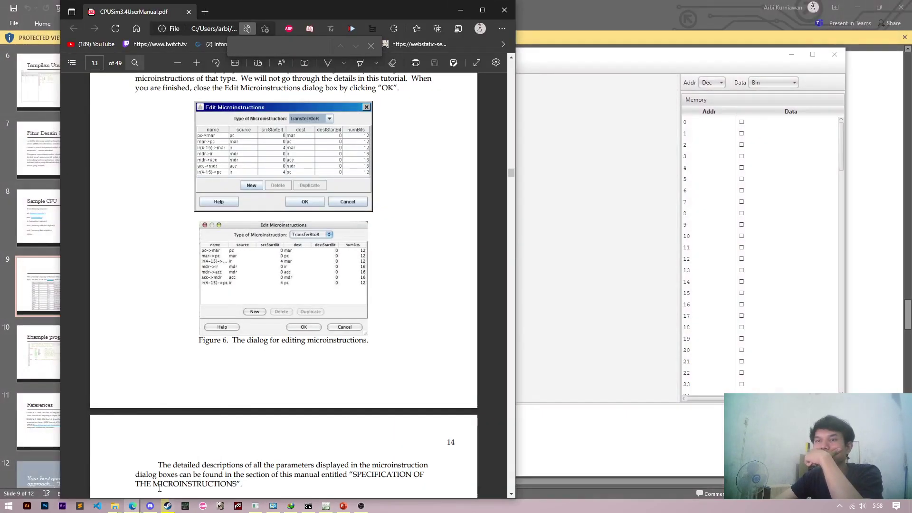
left_click(104, 470)
scroll(349, 270, "down", 7)
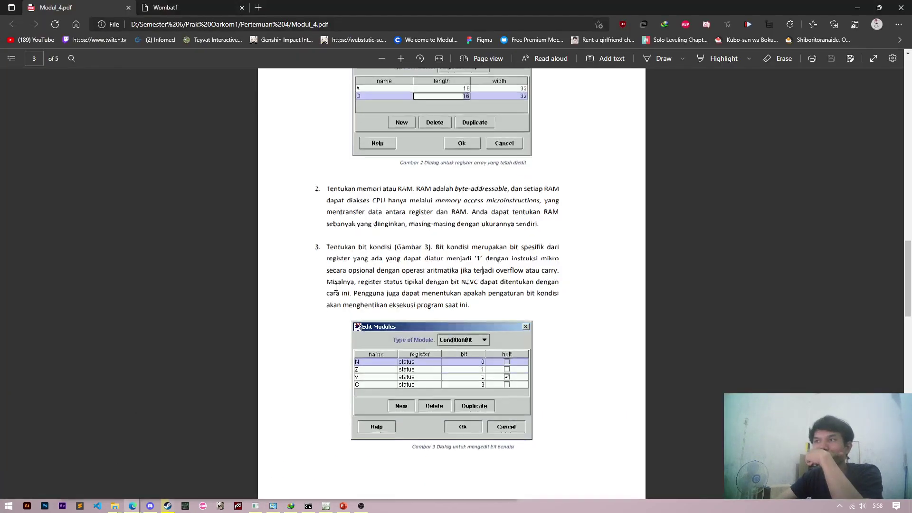
scroll(346, 282, "down", 3)
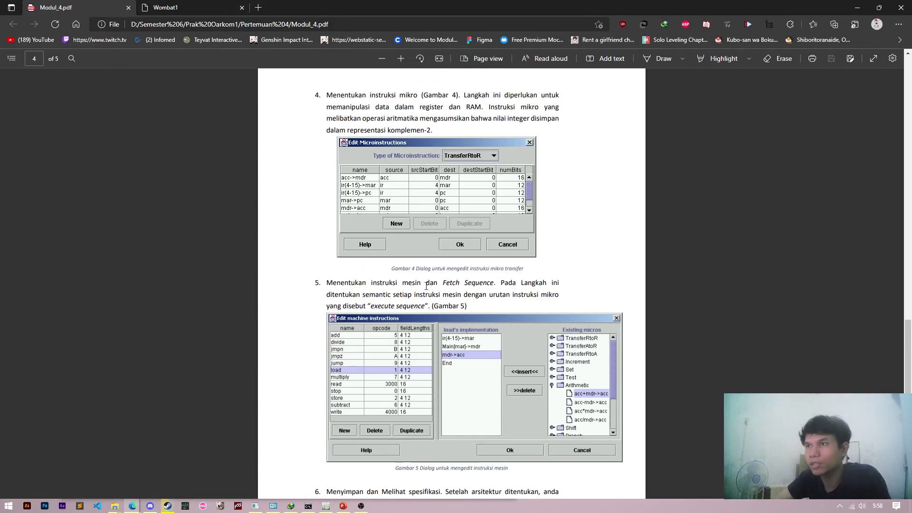
left_click_drag(402, 283, 494, 283)
left_click(505, 313)
scroll(506, 313, "down", 2)
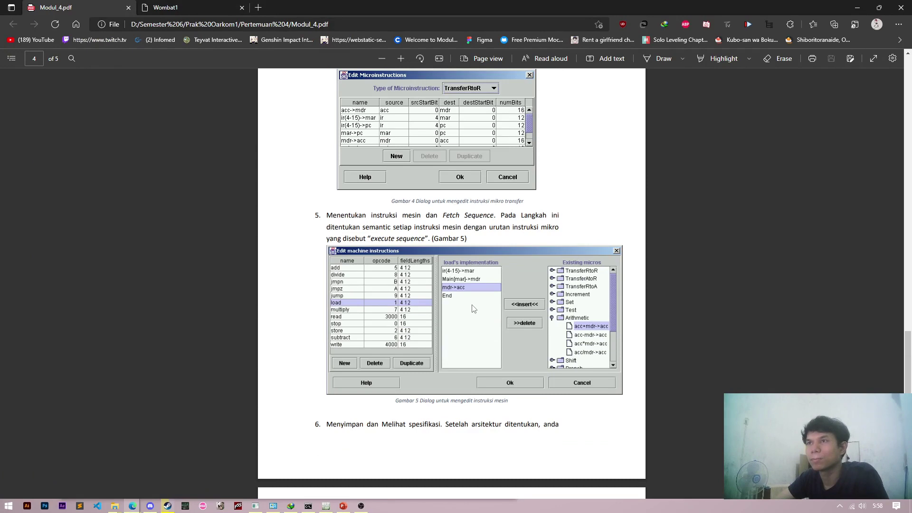
scroll(473, 309, "down", 3)
scroll(470, 307, "up", 2)
key("alt+Tab")
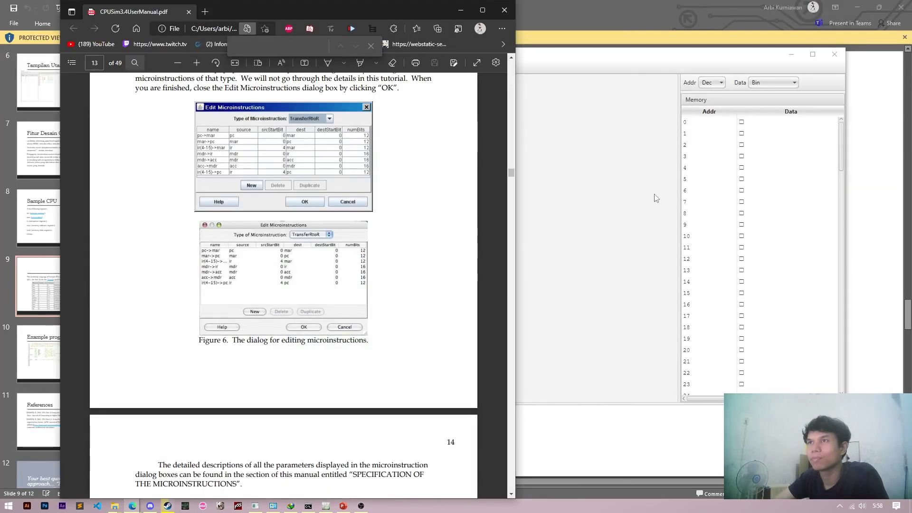
left_click(653, 193)
left_click(459, 10)
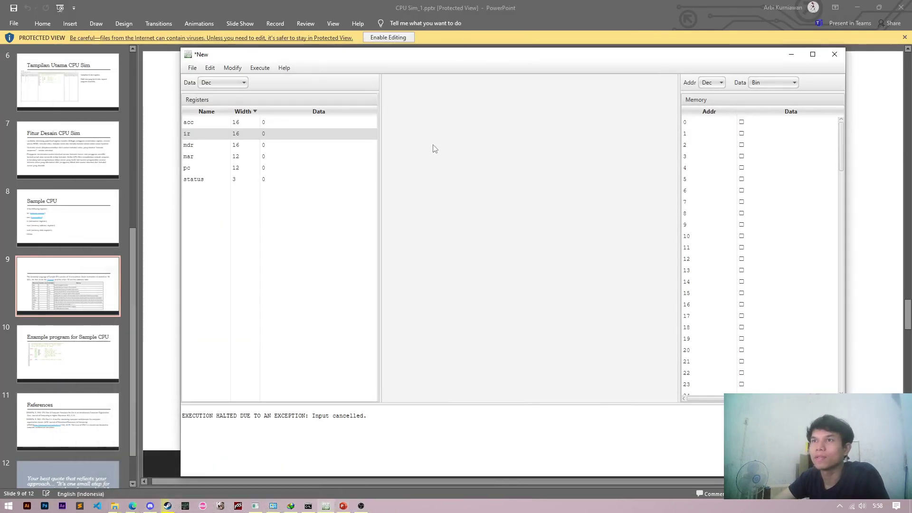
Open the fetch sequence for editing and add the pc->mar register transfer as its first microinstruction.
left_click(232, 67)
left_click(249, 128)
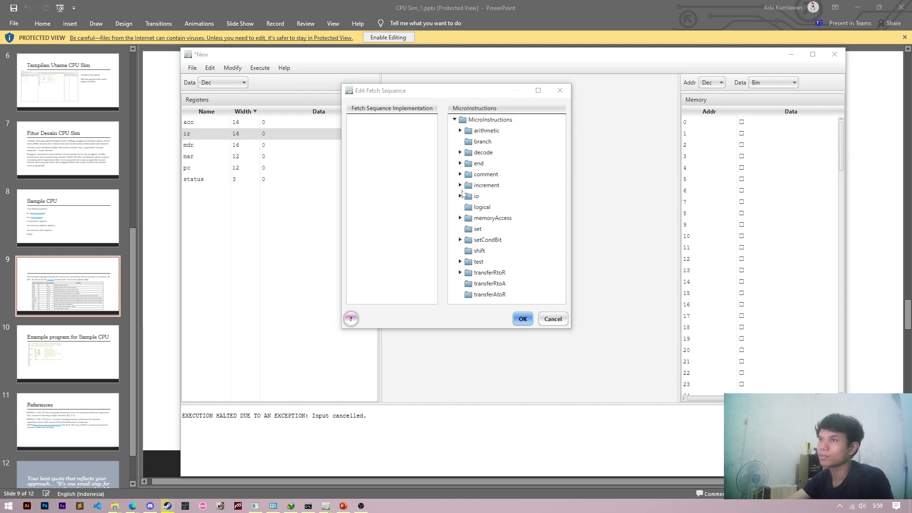
left_click(460, 218)
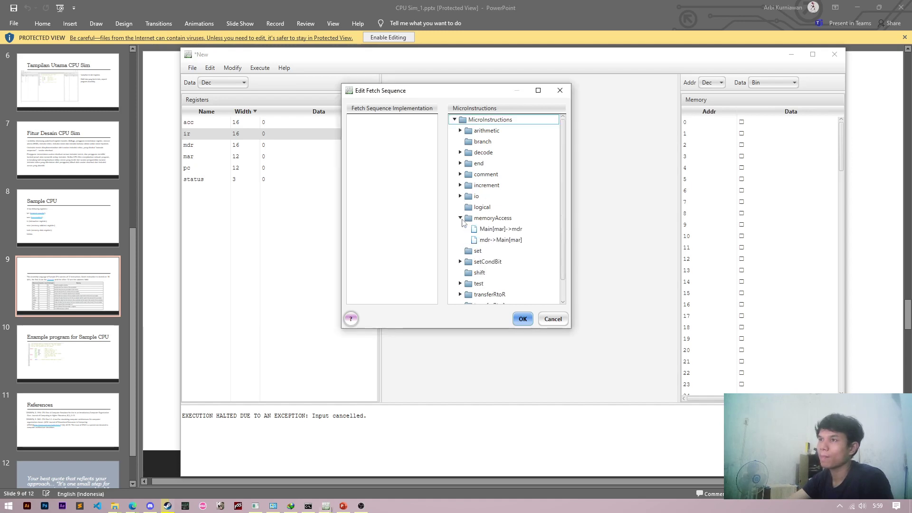
left_click(460, 219)
left_click(461, 262)
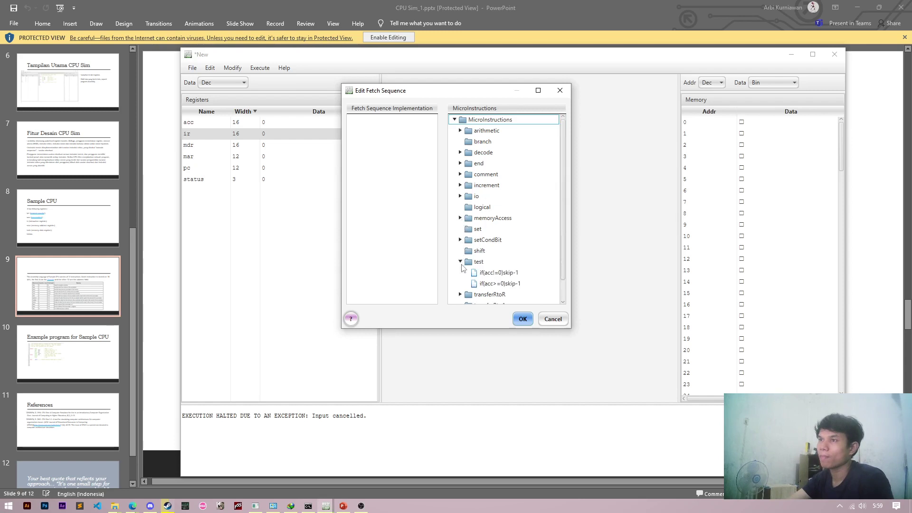
left_click(460, 262)
left_click(461, 273)
scroll(470, 266, "down", 2)
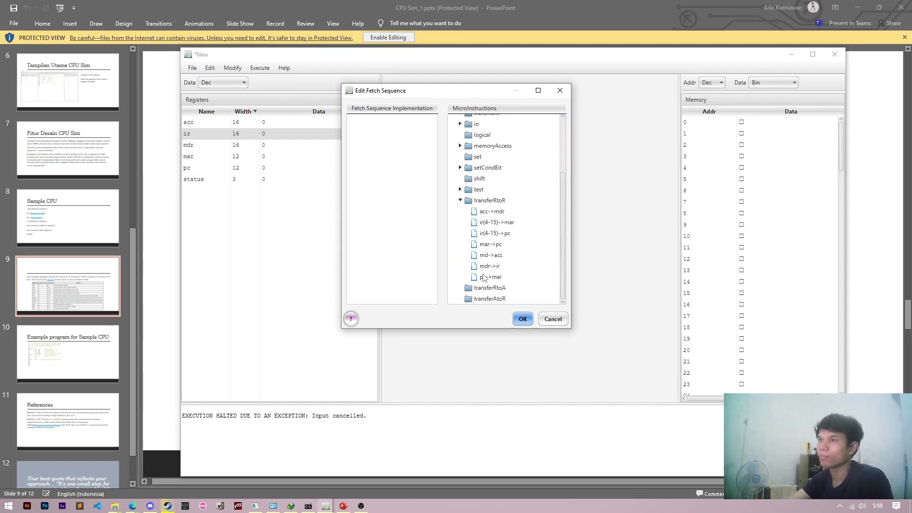
left_click_drag(490, 277, 380, 180)
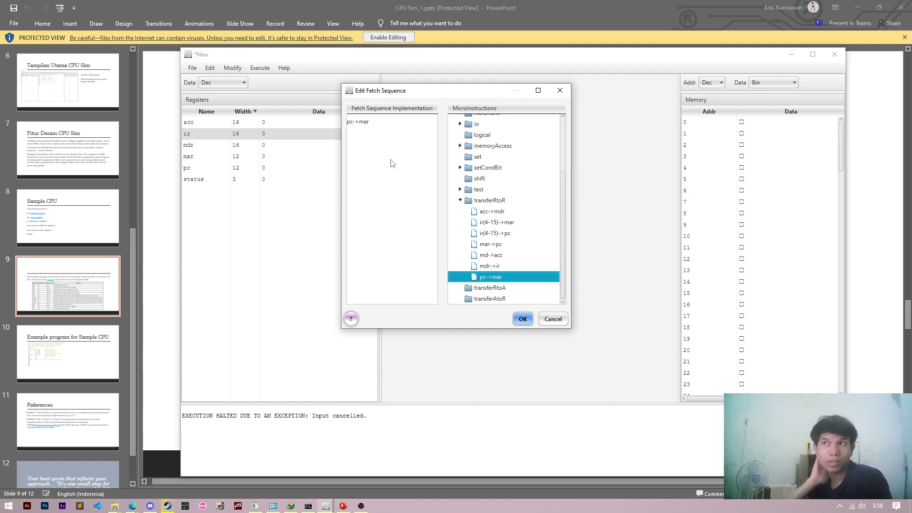
Add the memory access Main[mar]->mdr and the register transfer mdr->ir to the fetch sequence after pc->mar.
scroll(491, 229, "up", 3)
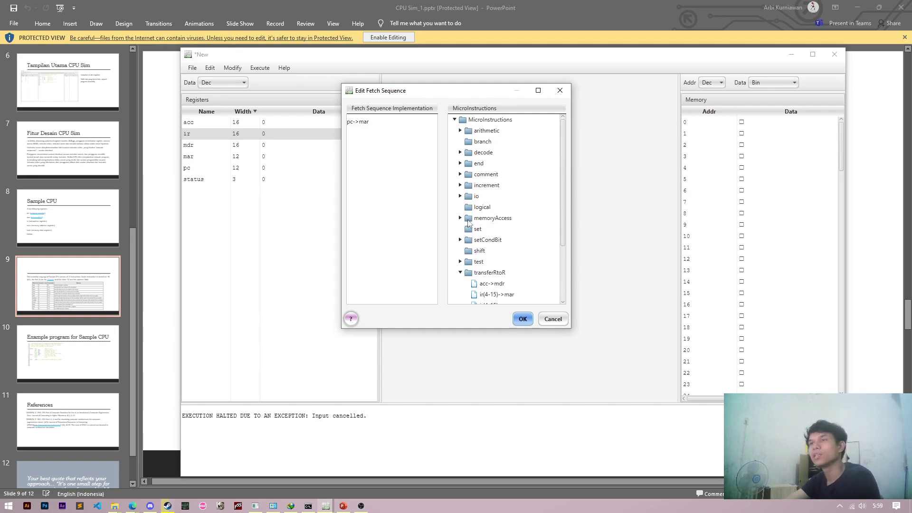
scroll(468, 223, "down", 1)
scroll(468, 228, "up", 1)
scroll(470, 244, "down", 1)
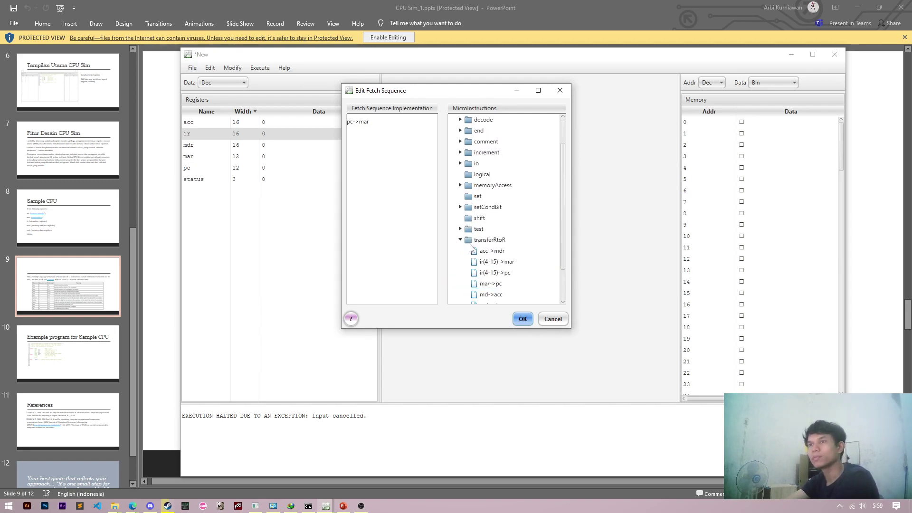
scroll(471, 247, "down", 1)
left_click(485, 282)
left_click(460, 152)
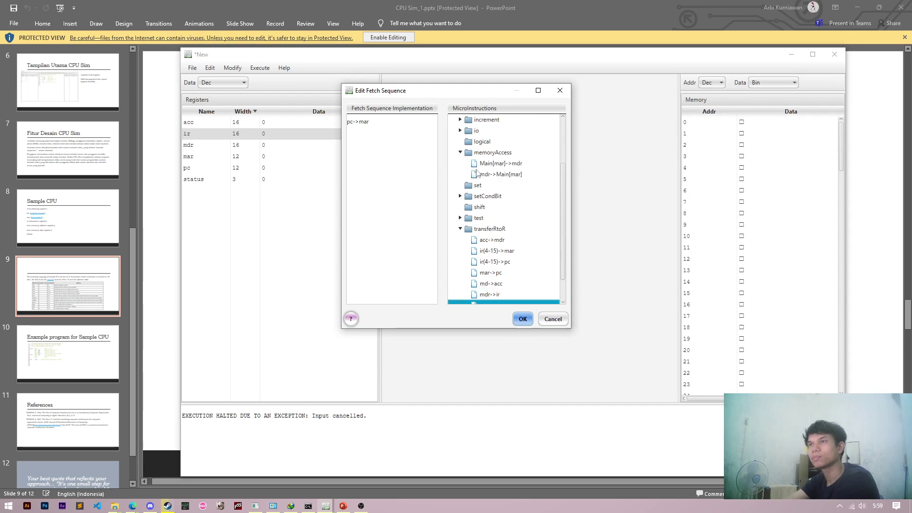
left_click_drag(489, 163, 365, 151)
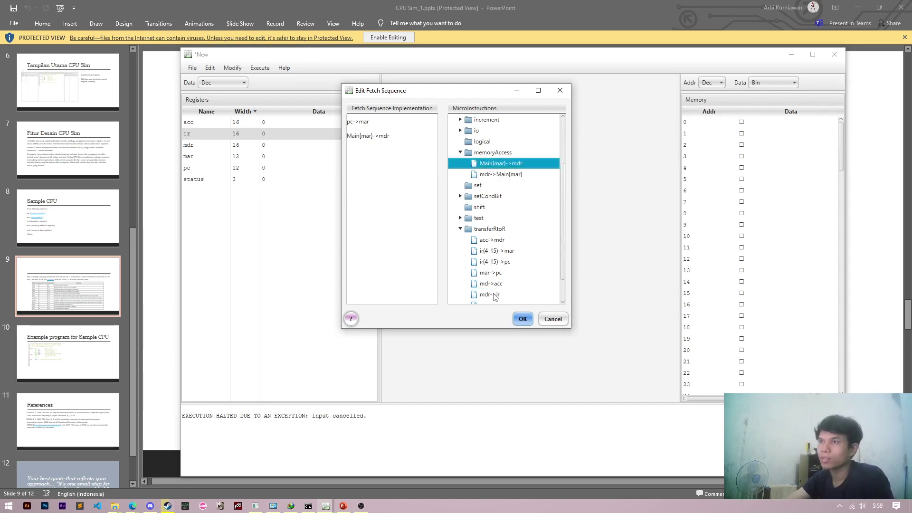
left_click_drag(493, 296, 389, 199)
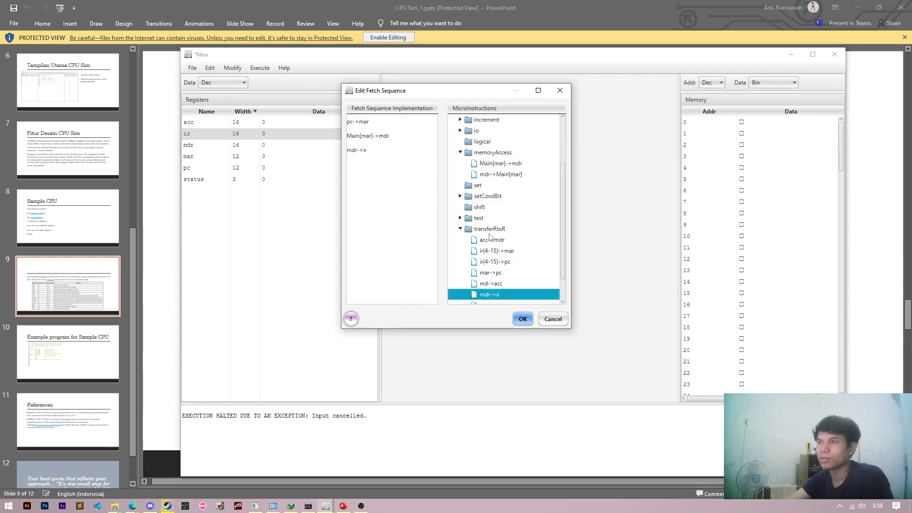
Add the increment microinstruction inc2-pc to the fetch sequence after mdr->ir.
left_click(460, 196)
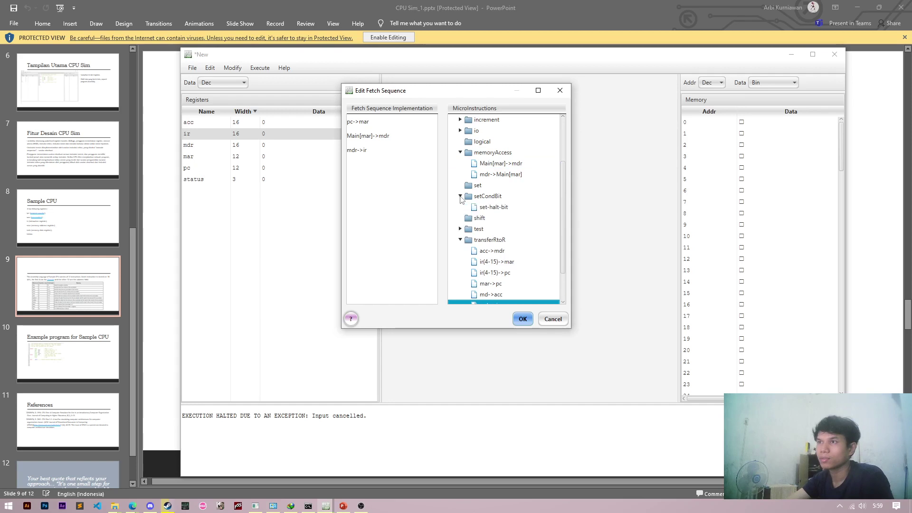
left_click(460, 196)
left_click(460, 218)
left_click(460, 218)
scroll(472, 246, "down", 1)
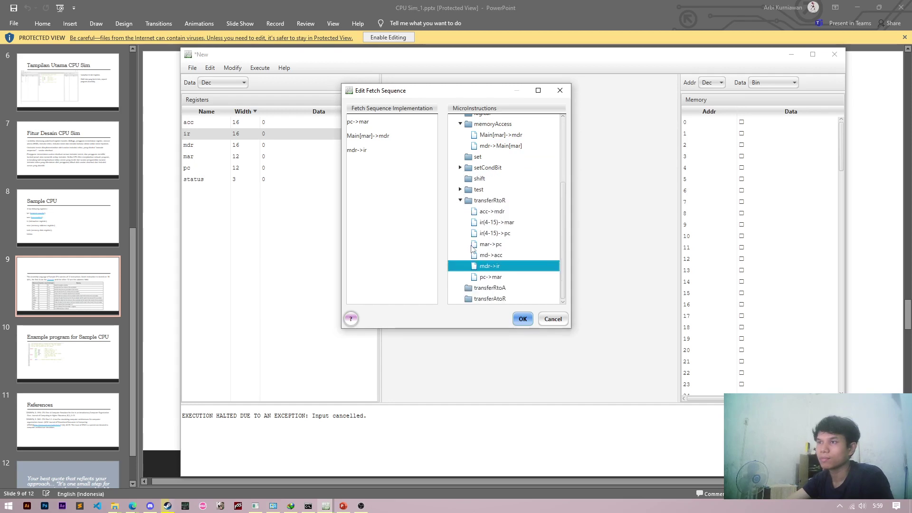
scroll(470, 263, "up", 3)
left_click(460, 186)
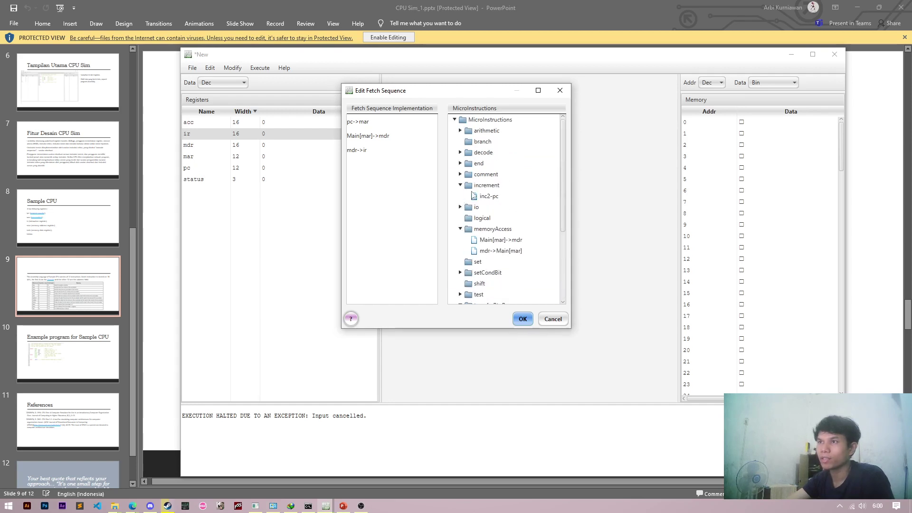
left_click_drag(475, 196, 396, 188)
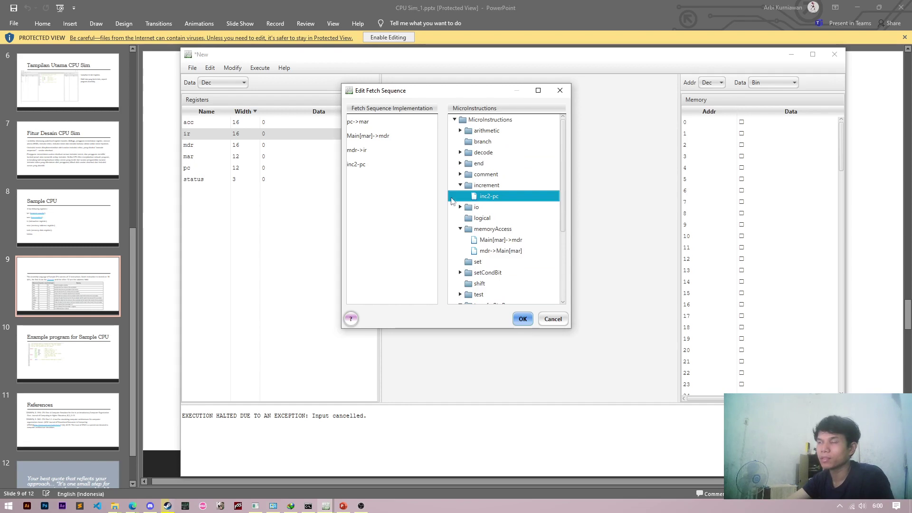
Add decode-ir as the last microinstruction of the fetch sequence and save the sequence.
scroll(477, 220, "down", 2)
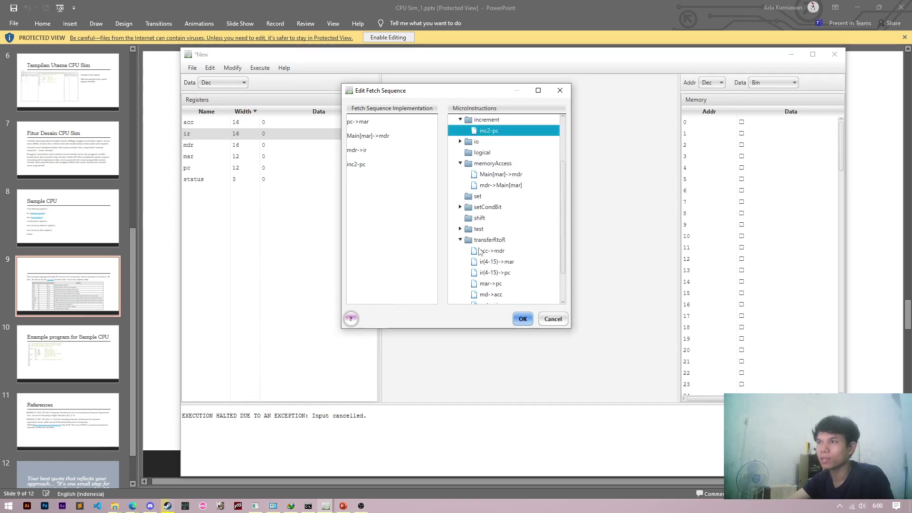
scroll(480, 252, "down", 1)
scroll(479, 252, "up", 1)
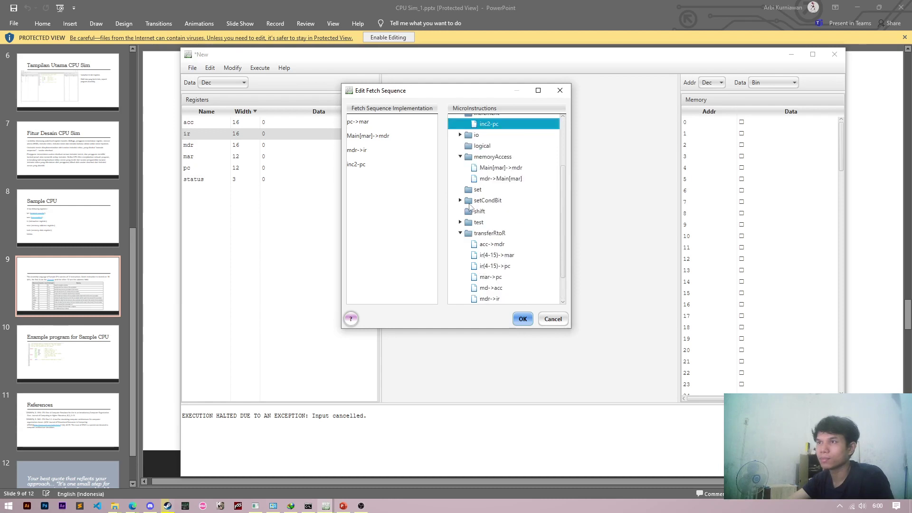
scroll(462, 220, "up", 2)
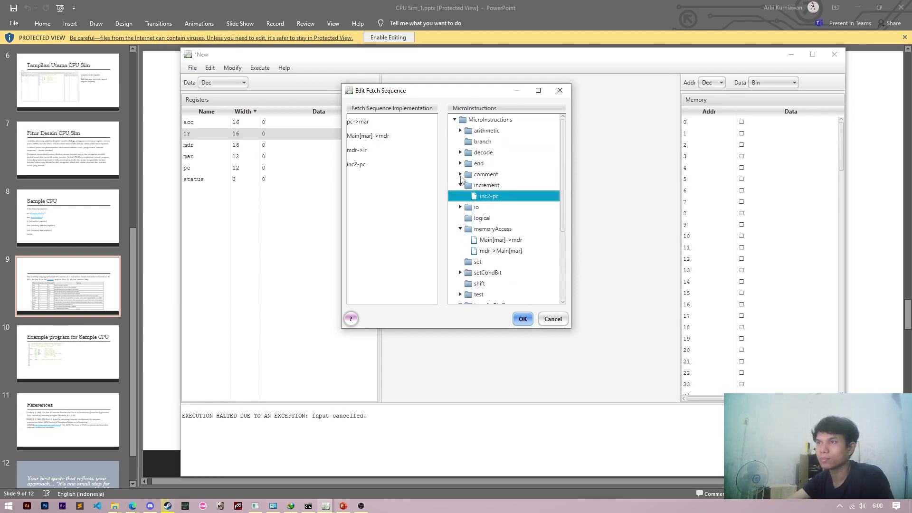
left_click(459, 152)
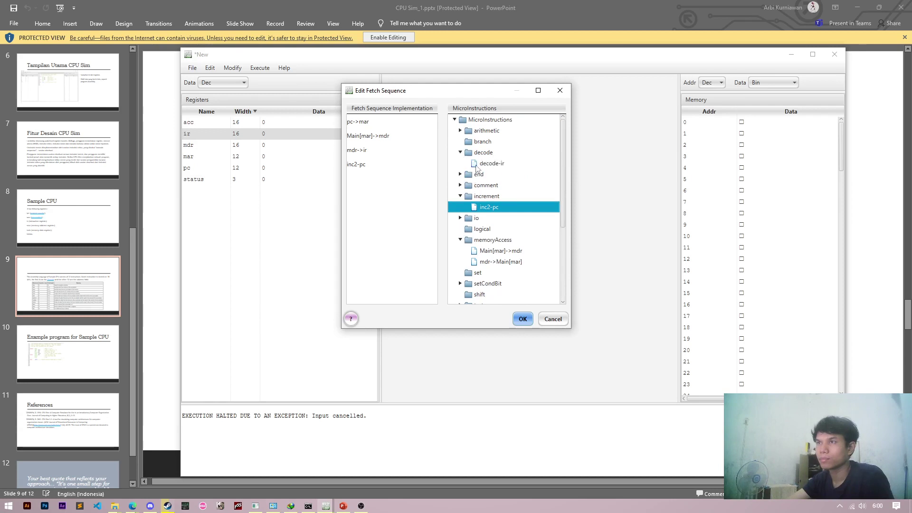
left_click_drag(489, 163, 375, 194)
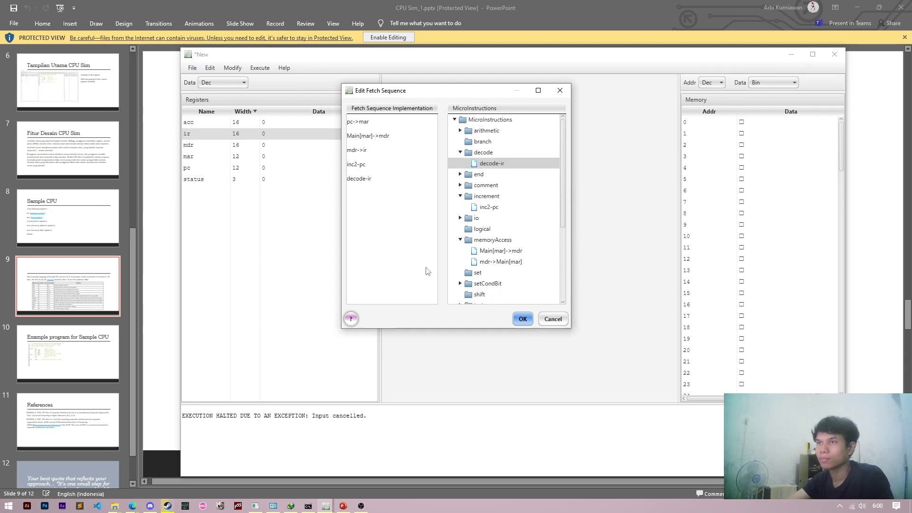
left_click(522, 319)
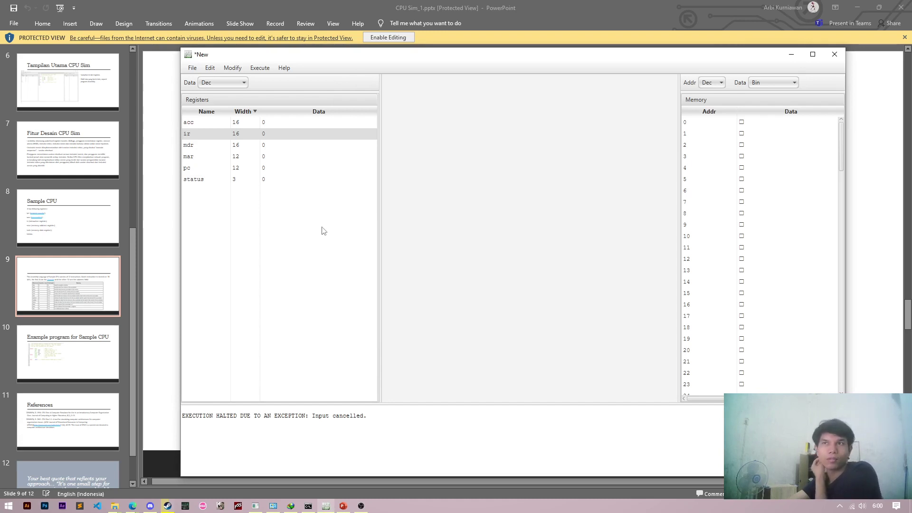
left_click(235, 68)
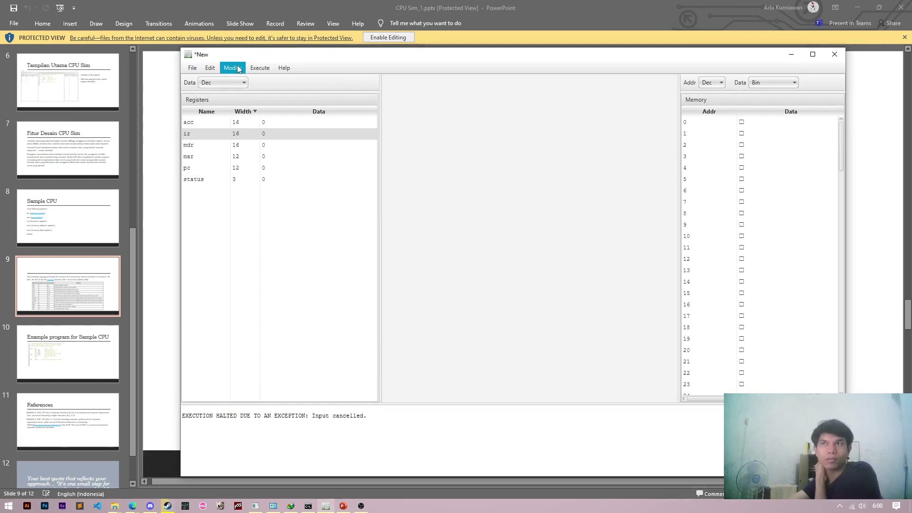
left_click(305, 240)
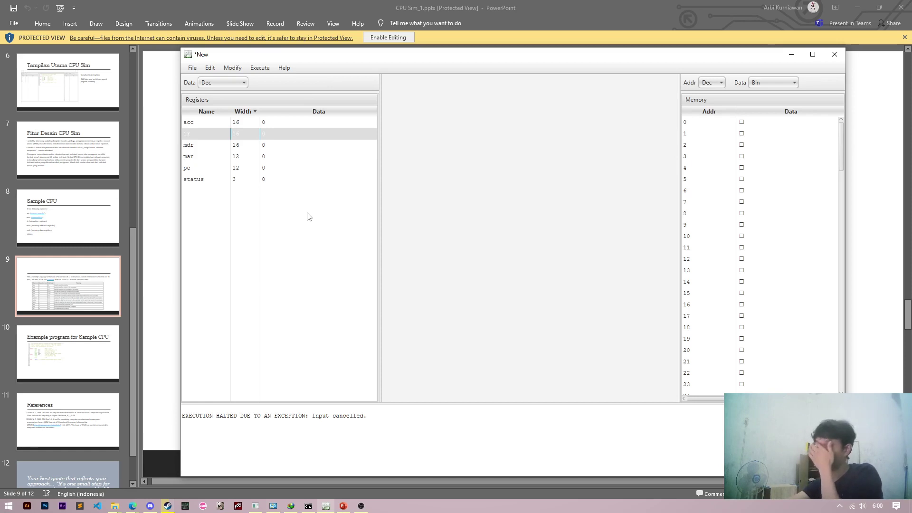
left_click(258, 183)
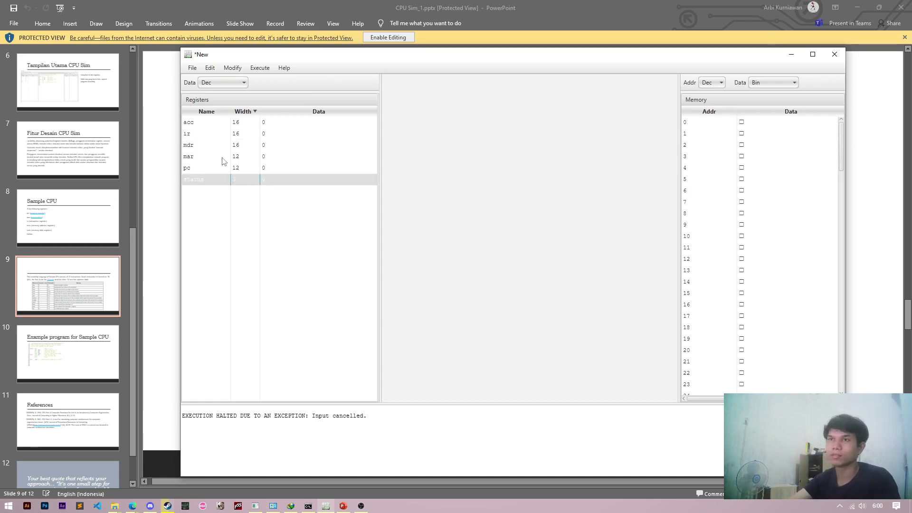
left_click(222, 157)
left_click(213, 122)
left_click(234, 179)
left_click(209, 123)
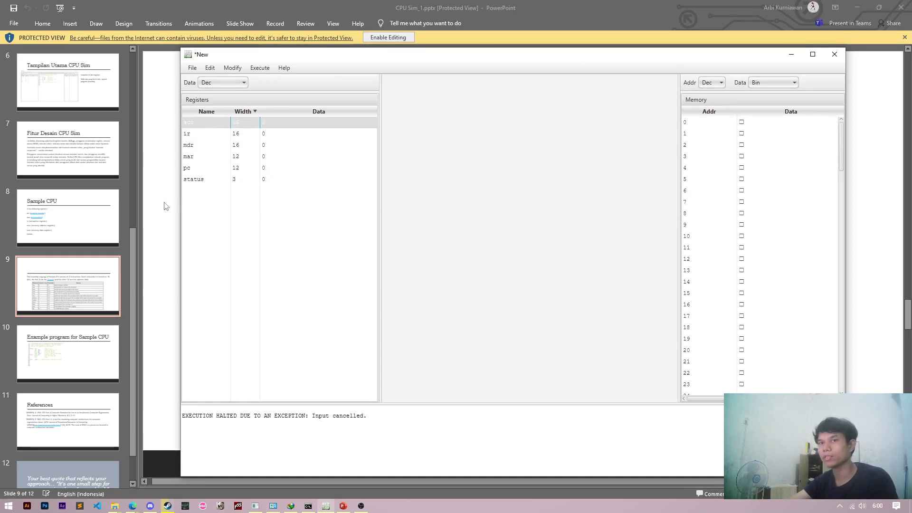
Show the "Example program for Sample CPU" slide and arrange the presentation and CPU Sim windows so both are visible.
left_click(97, 348)
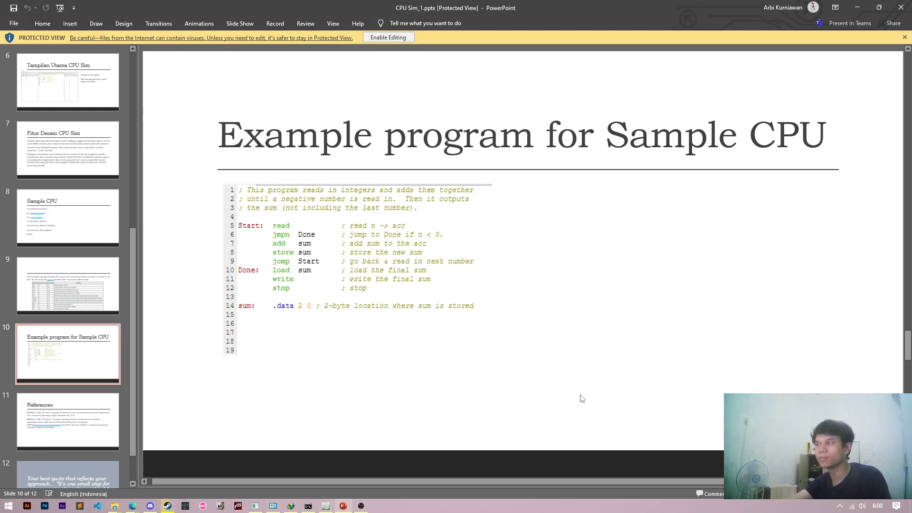
left_click(327, 507)
left_click_drag(468, 61, 568, 45)
left_click(536, 6)
left_click_drag(478, 2, 276, 32)
mouse_move(564, 43)
left_mouse_down()
mouse_move(626, 39)
mouse_move(561, 51)
left_mouse_up()
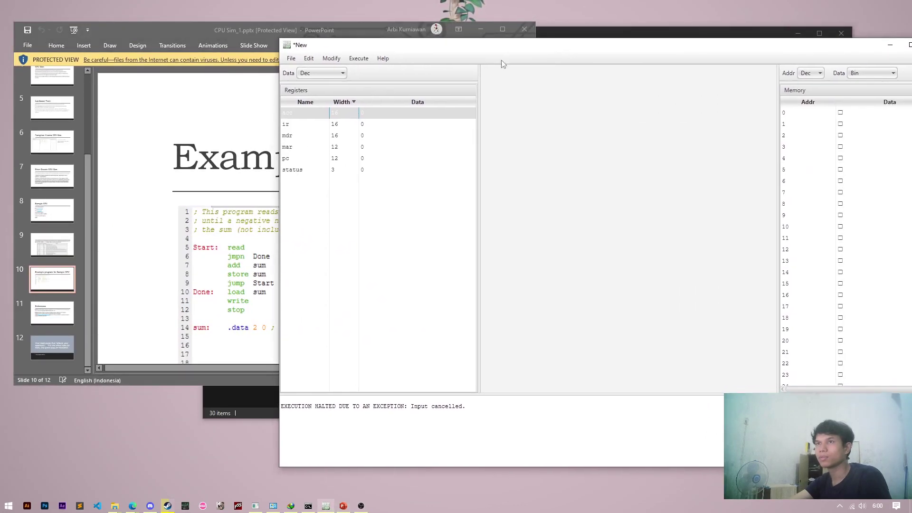
Create a new text file and write its first line, the label Start: with the read instruction.
left_click(291, 58)
left_click(323, 72)
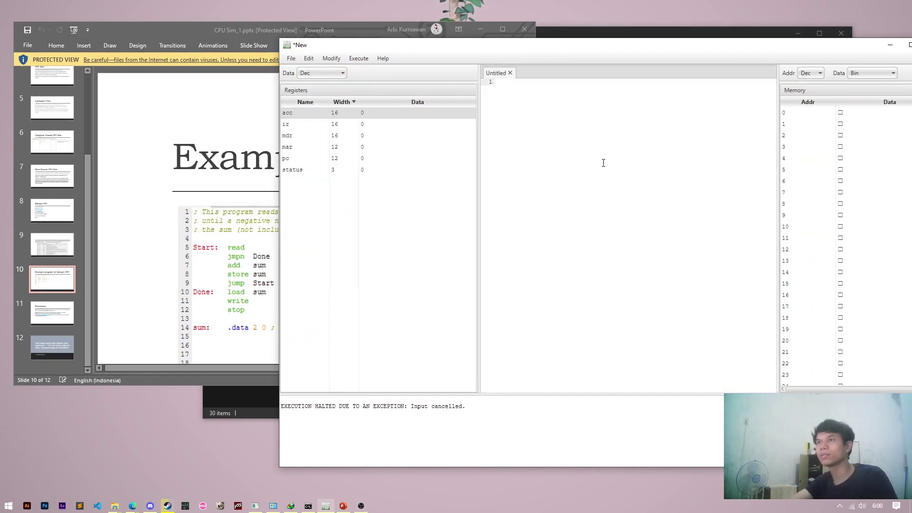
type("Start ")
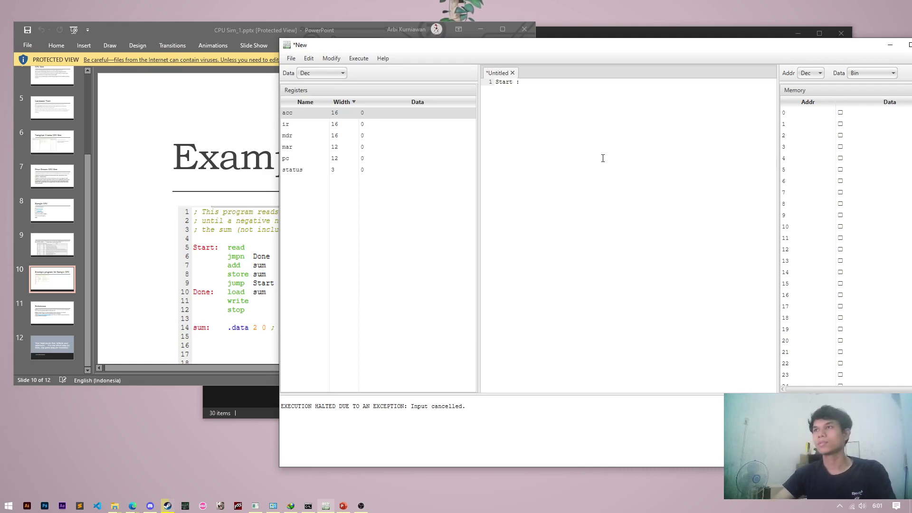
type(":")
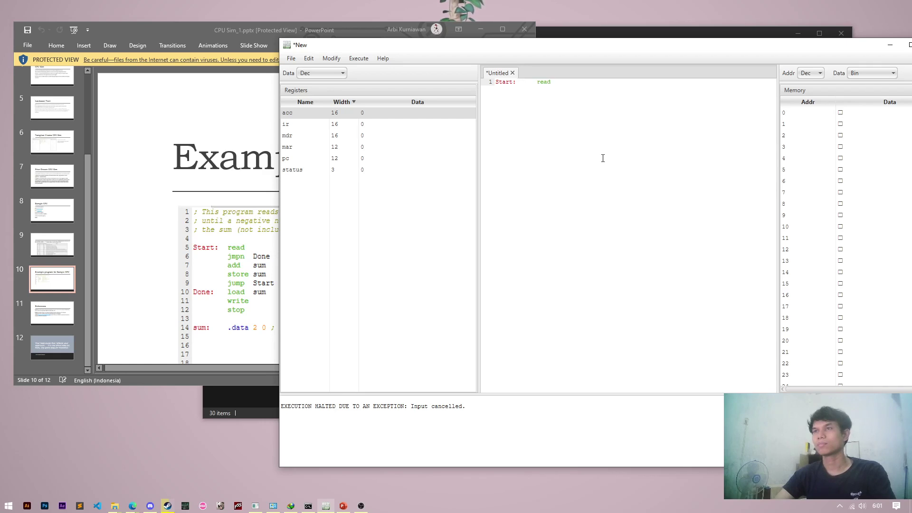
key("Return")
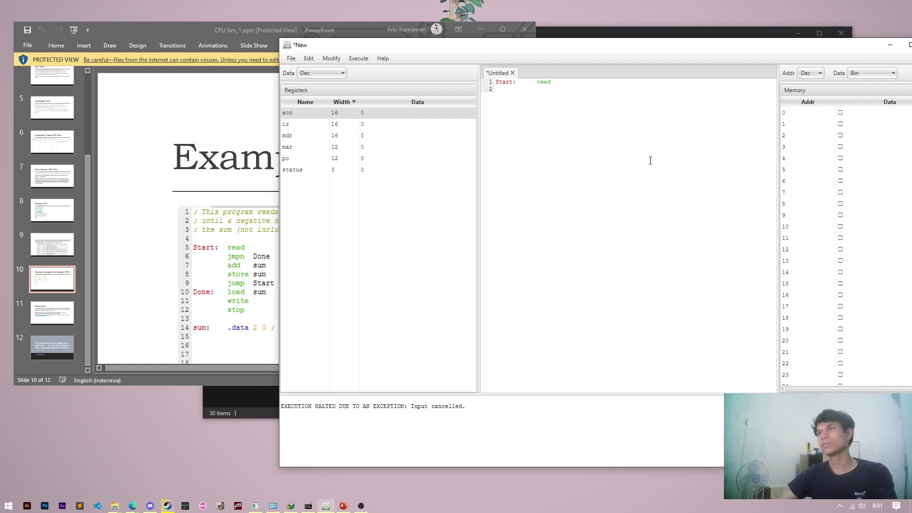
Add the instructions jmpn Done and add sum on the lines below read.
left_click_drag(608, 48, 657, 21)
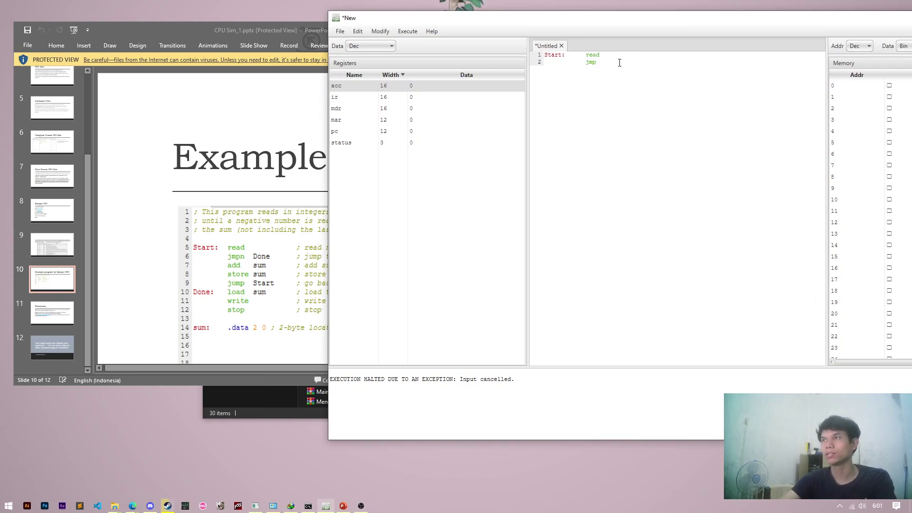
type("n Done")
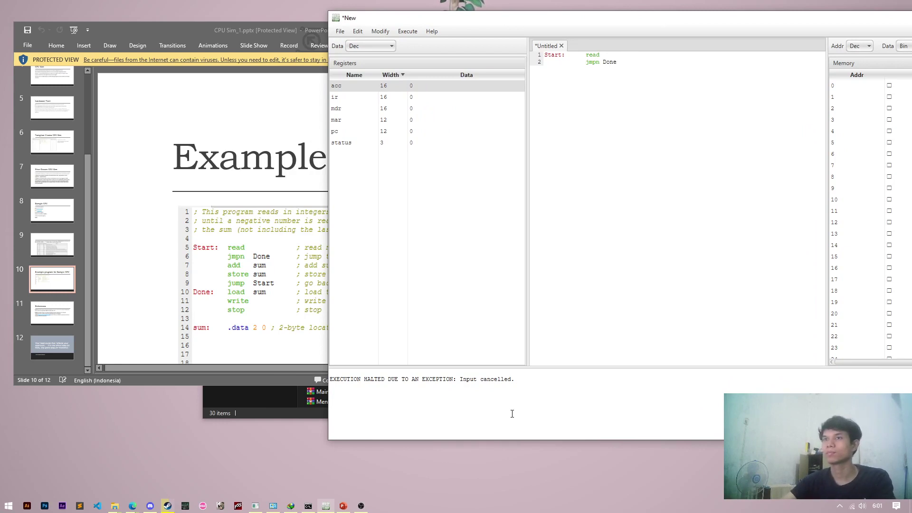
key("Return")
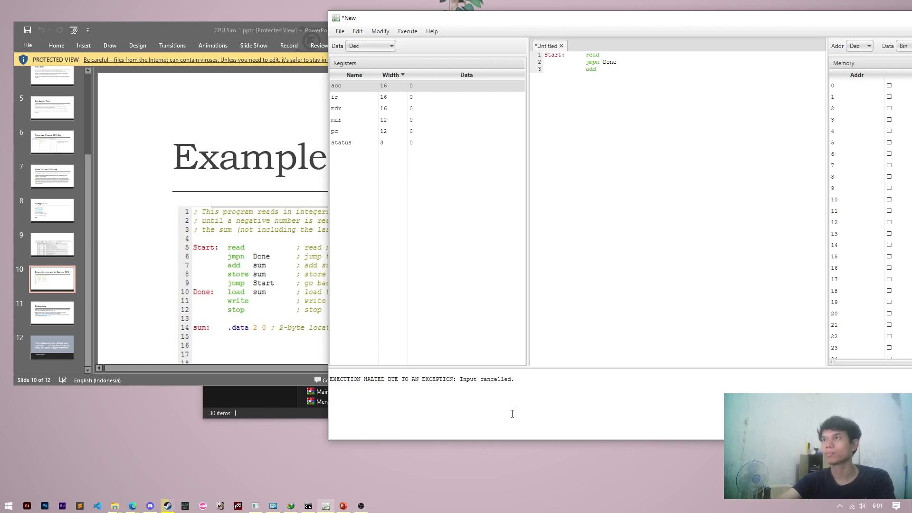
key("Return")
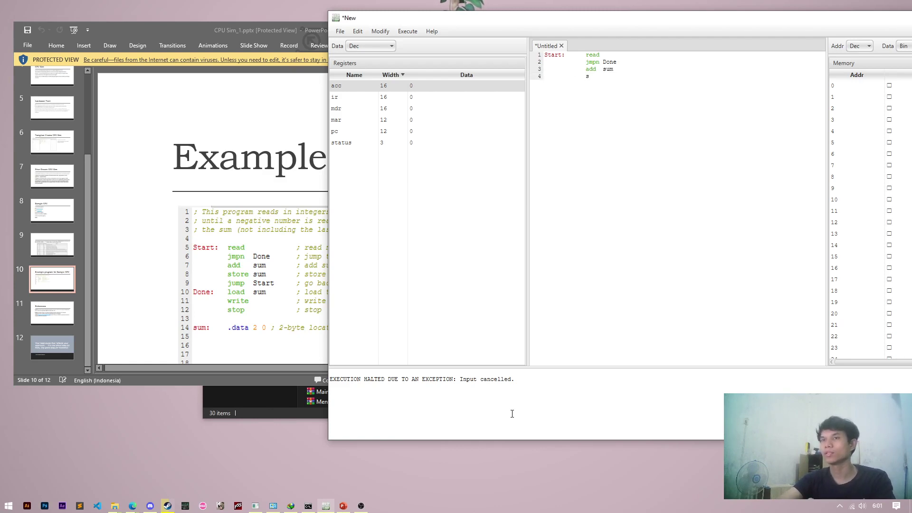
Add the instructions store sum and jmp Start to complete the Start loop.
type("store")
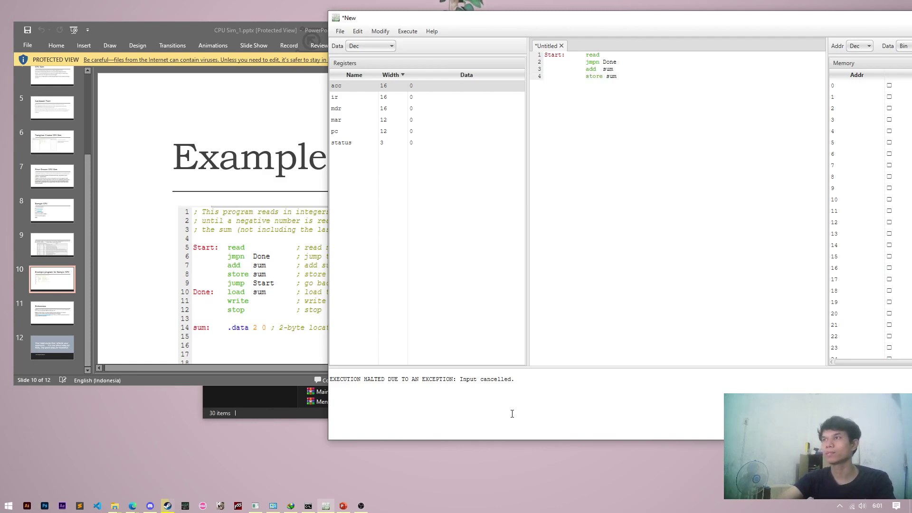
type(" sum")
key("Return")
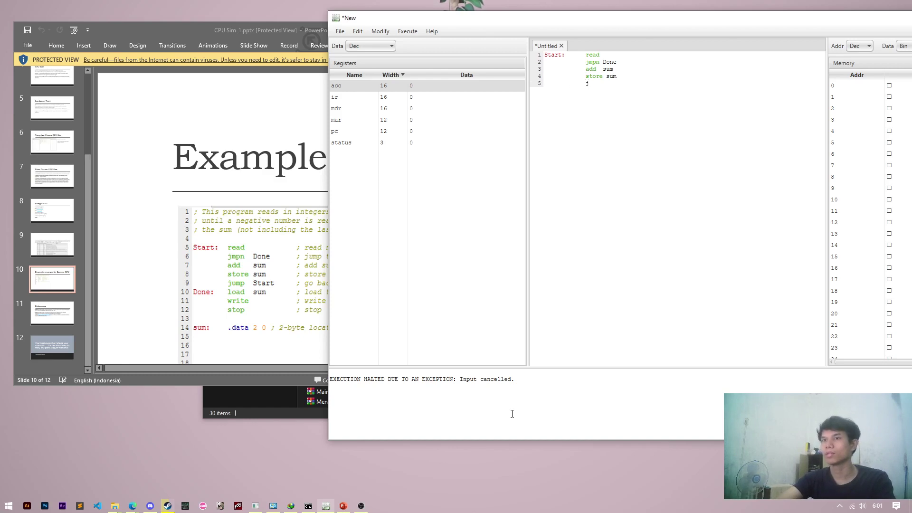
type("jmp  St")
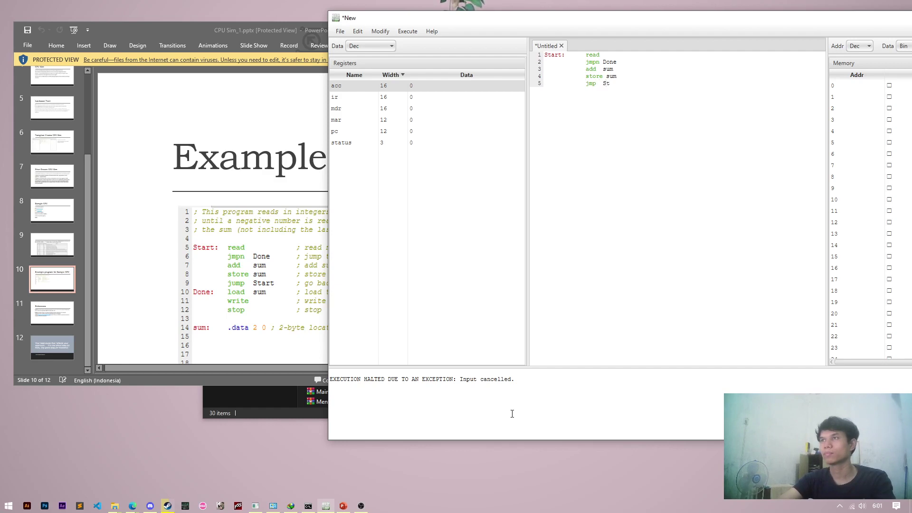
type("art")
key("Return")
Write the Done: section with load sum, write and stop, and declare sum: .data 2 0 after a blank line.
type("Done:      load sum")
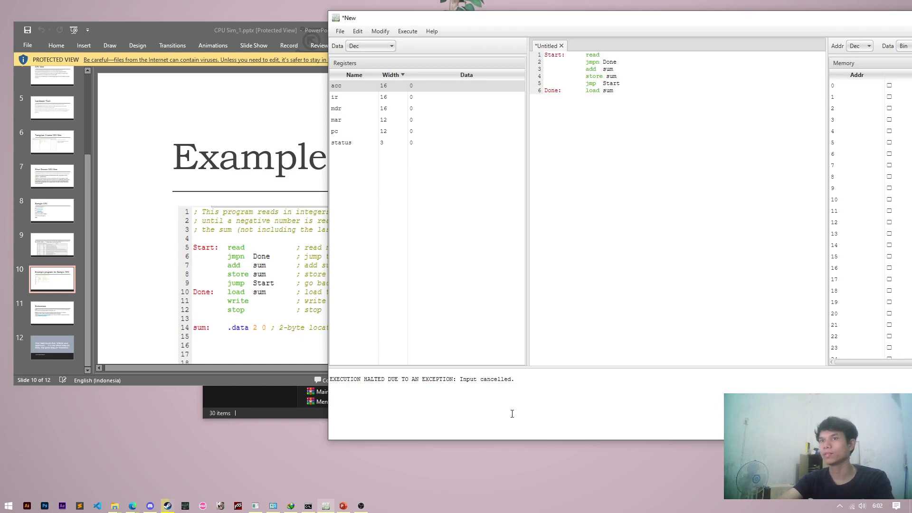
key("Return")
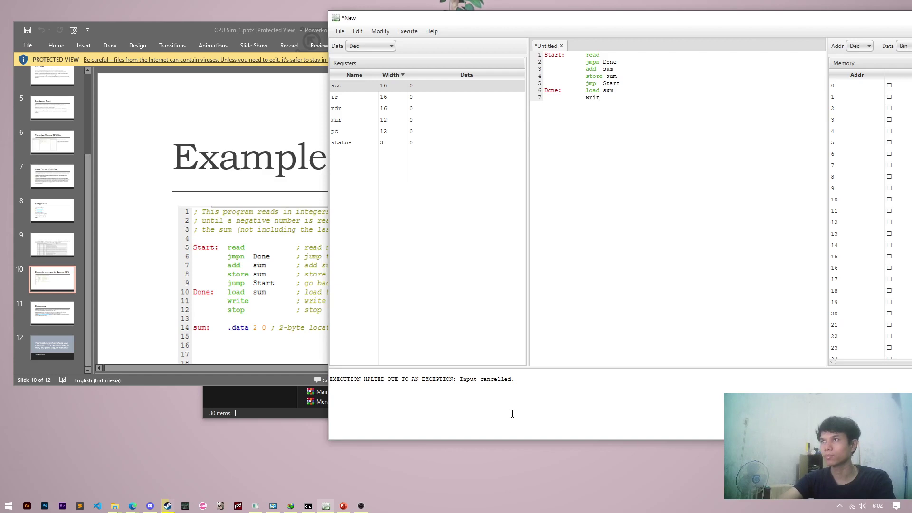
key("Return")
type("stop")
key("Return")
key("Return")
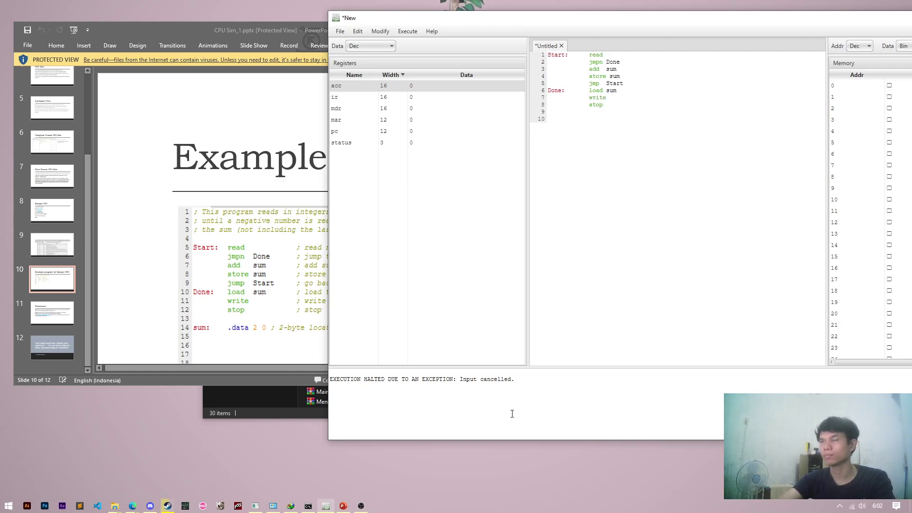
type("sum:")
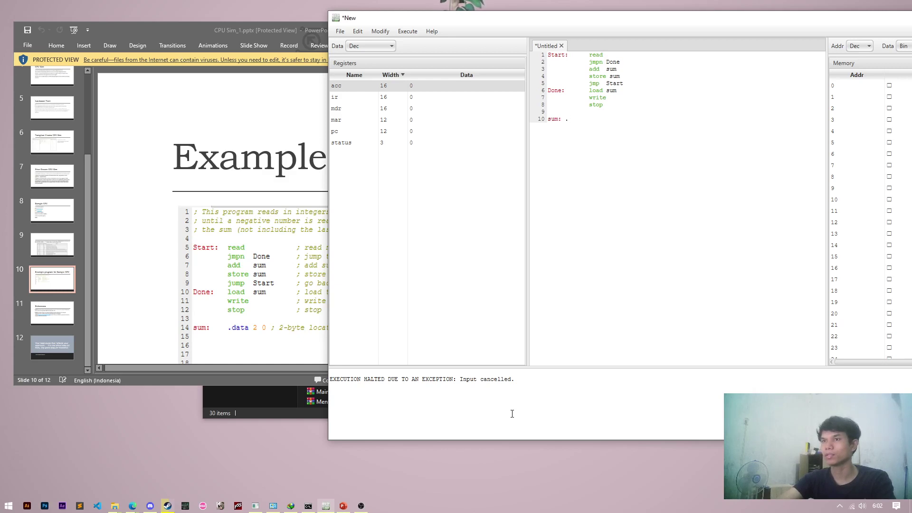
type(".data 2 0")
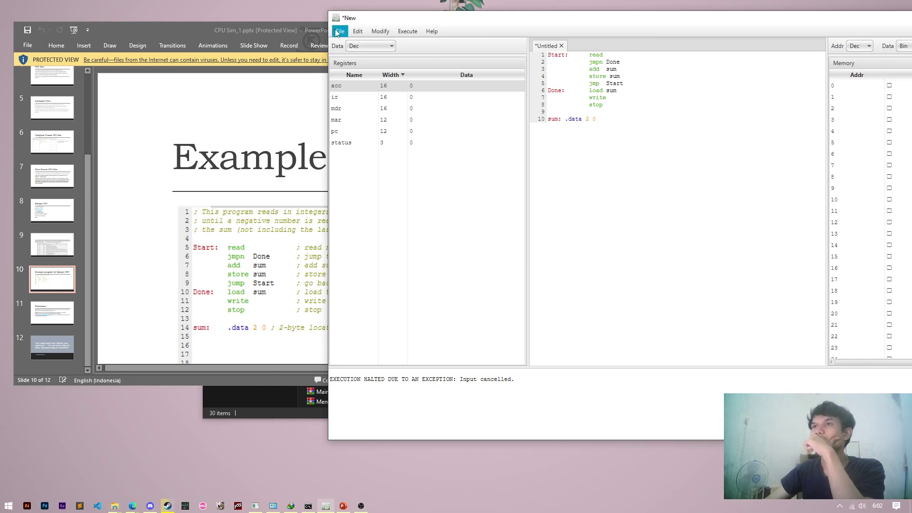
left_click(358, 32)
mouse_move(344, 32)
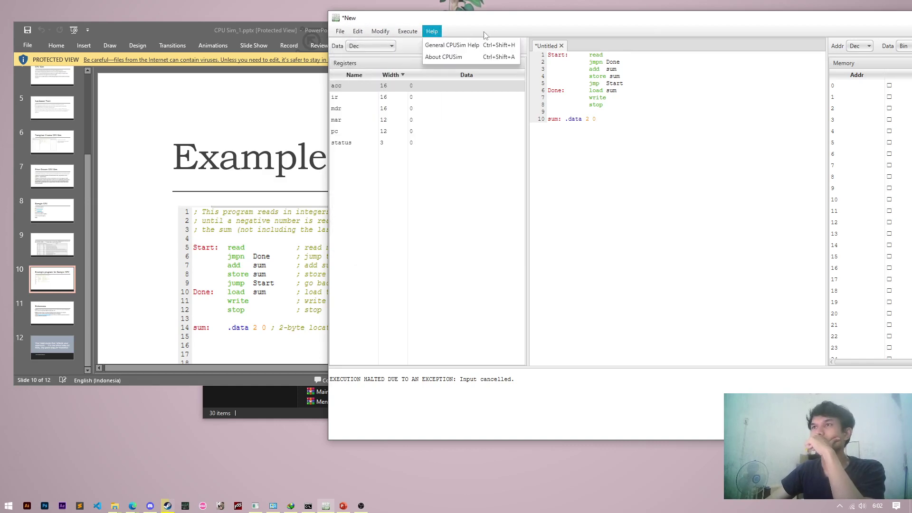
left_click(521, 30)
left_click_drag(551, 25, 513, 47)
Assemble, load and run the program, saving its text as percobaan, and enter 2 as the integer input.
left_click(350, 56)
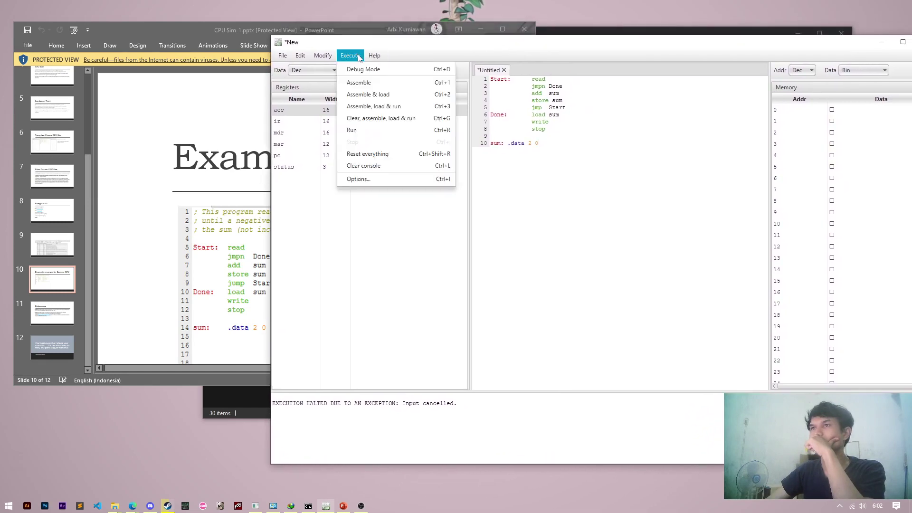
left_click(369, 105)
left_click(615, 291)
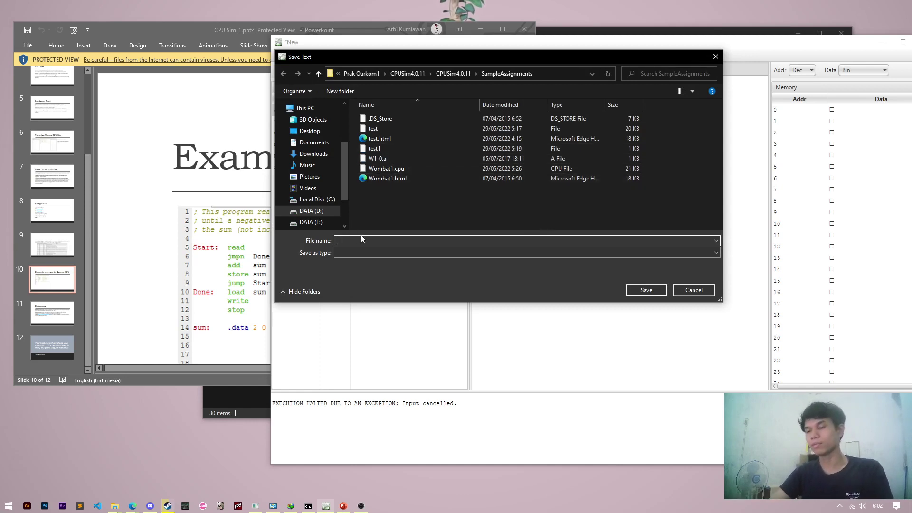
type("percobaan")
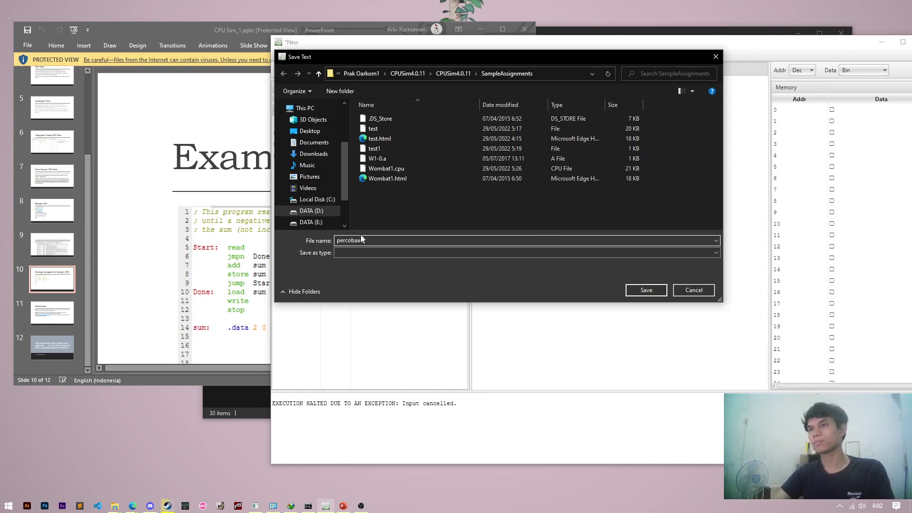
key("Return")
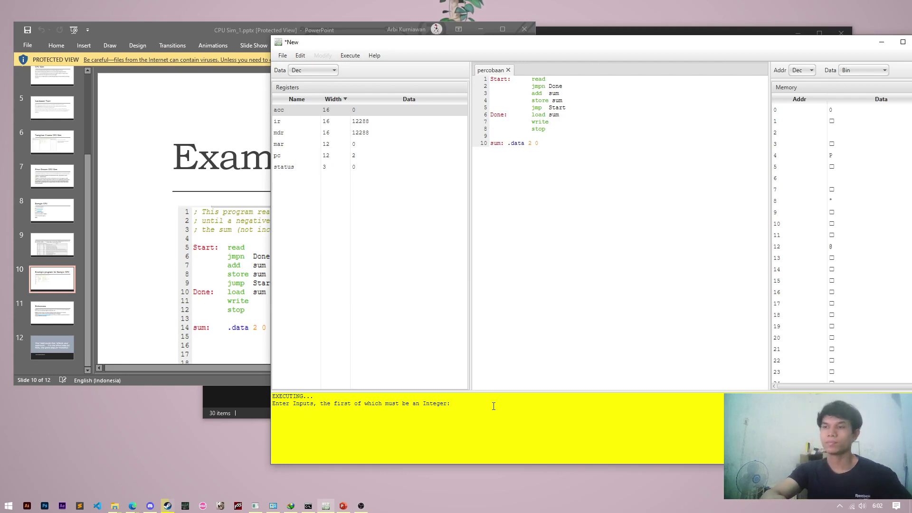
key("Return")
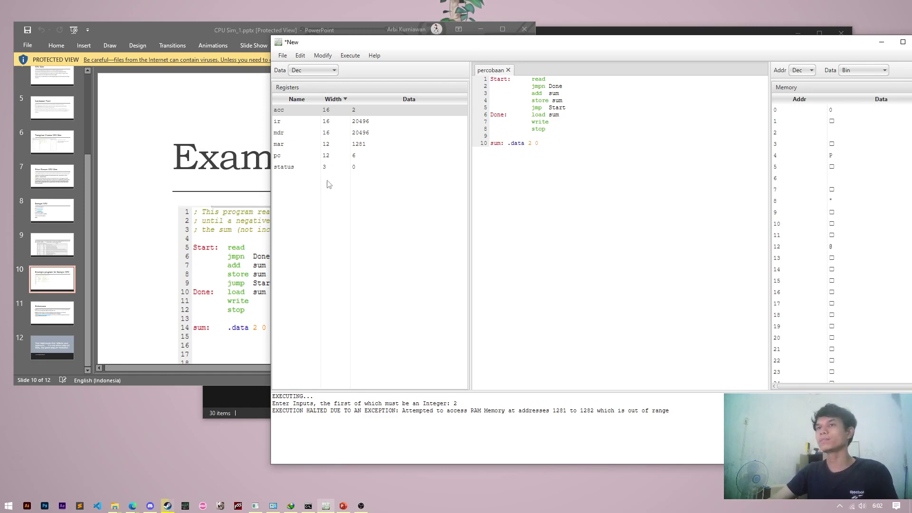
Compare the written assembly program with the example program on the slide.
left_click_drag(542, 46, 619, 32)
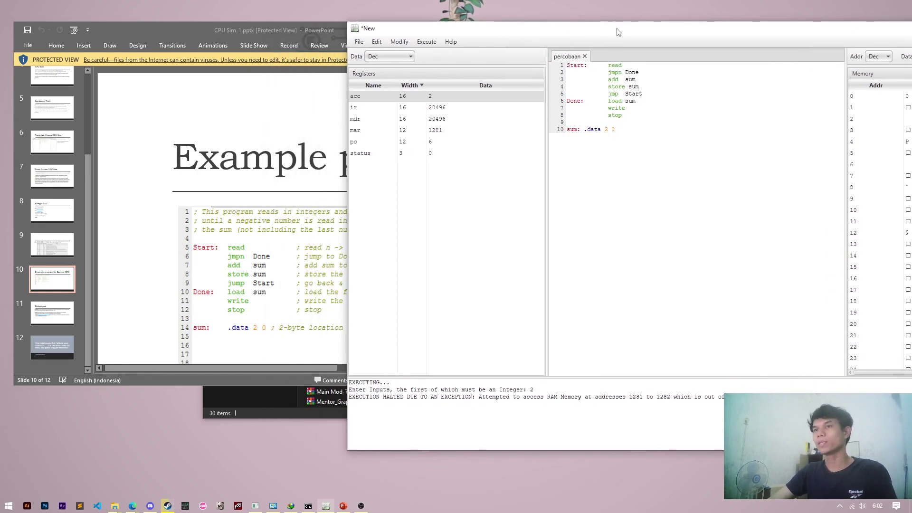
left_click_drag(299, 29, 287, 33)
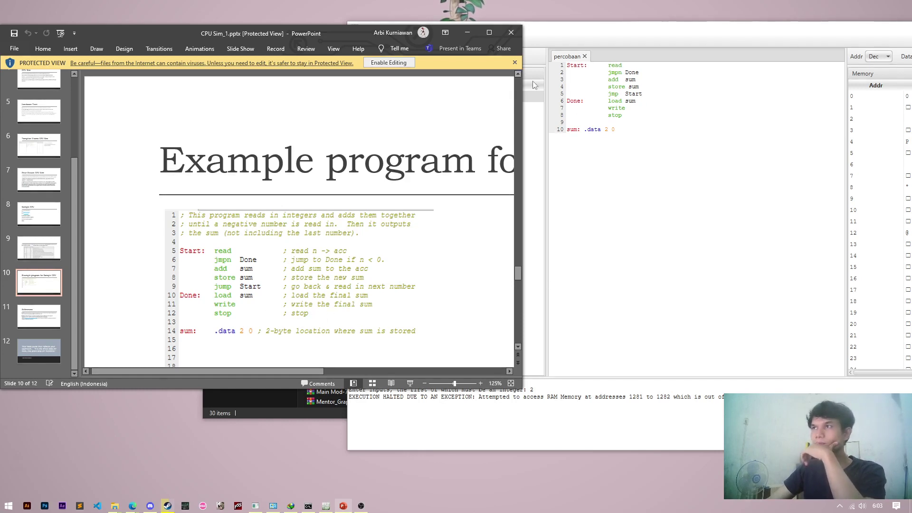
left_click(668, 171)
left_click_drag(593, 35, 431, 29)
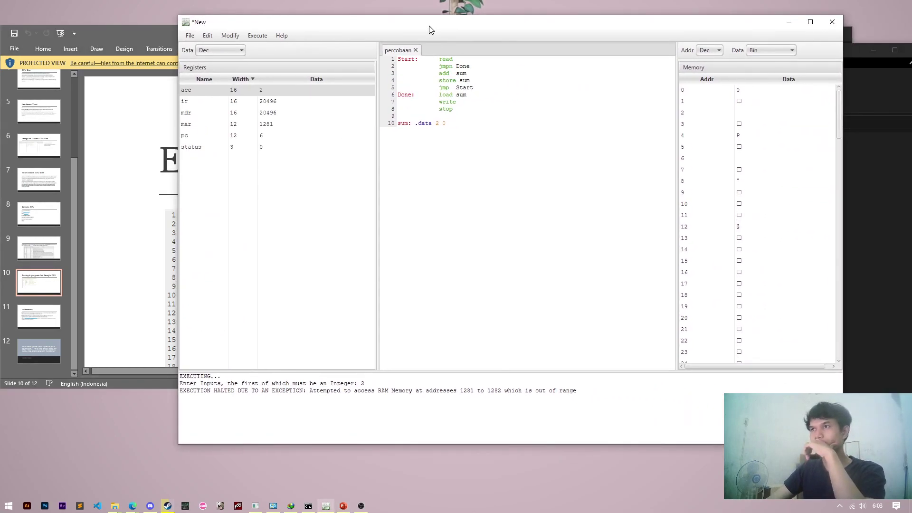
left_click(189, 35)
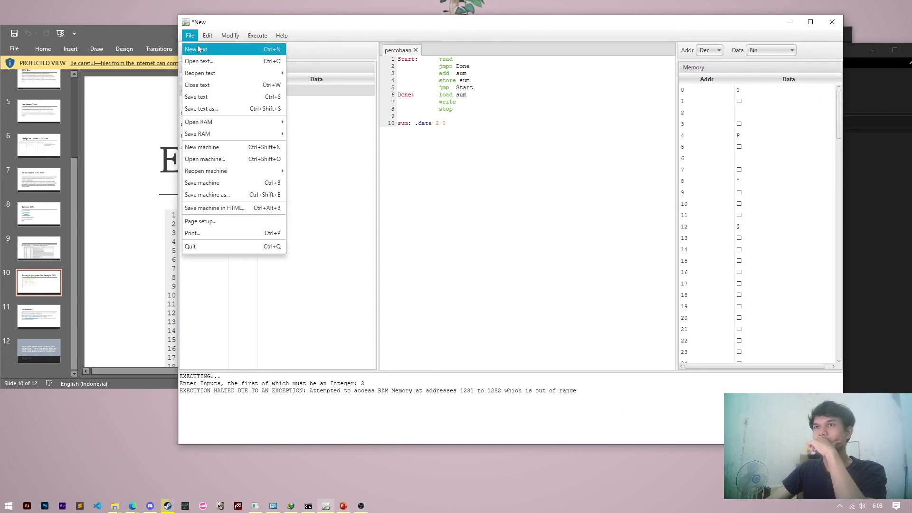
left_click(402, 32)
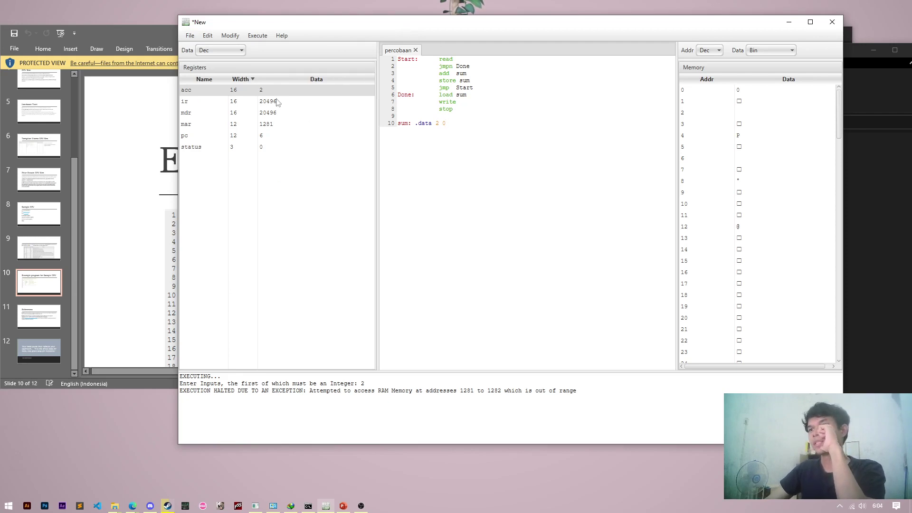
left_click(189, 36)
left_click(190, 35)
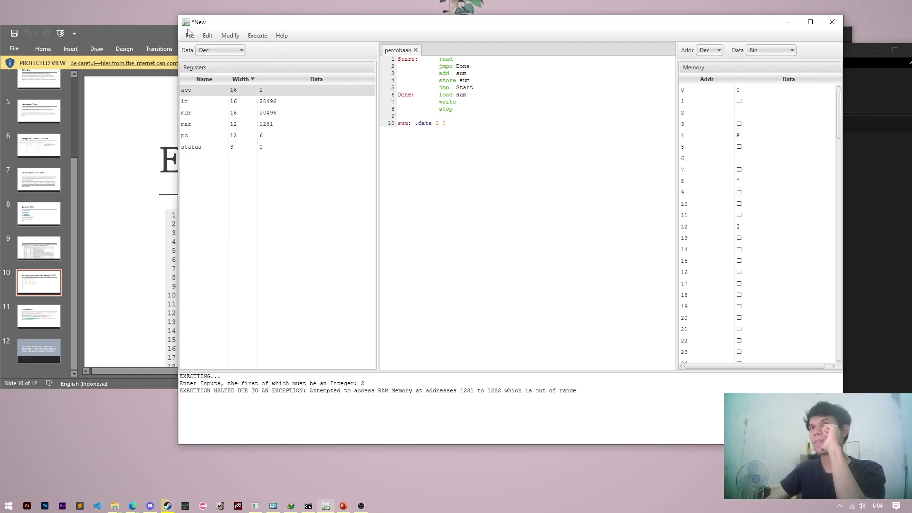
left_click(190, 35)
mouse_move(207, 35)
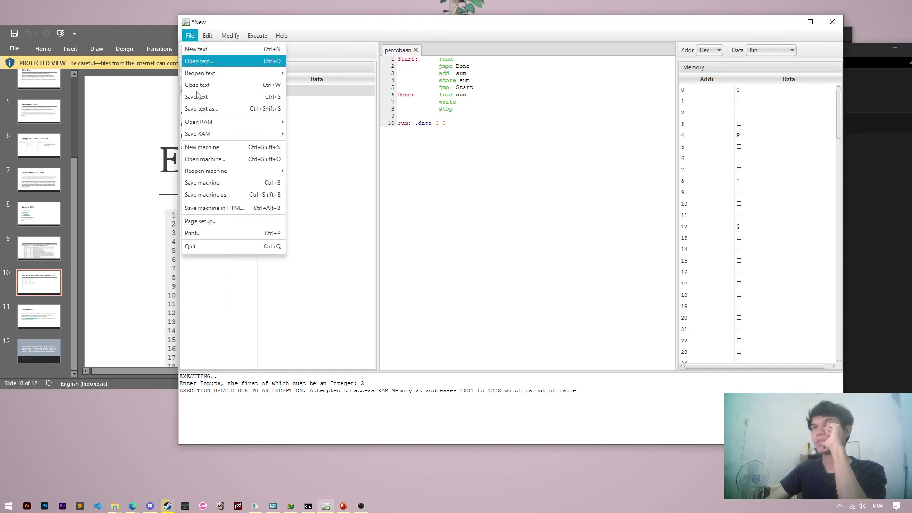
mouse_move(226, 175)
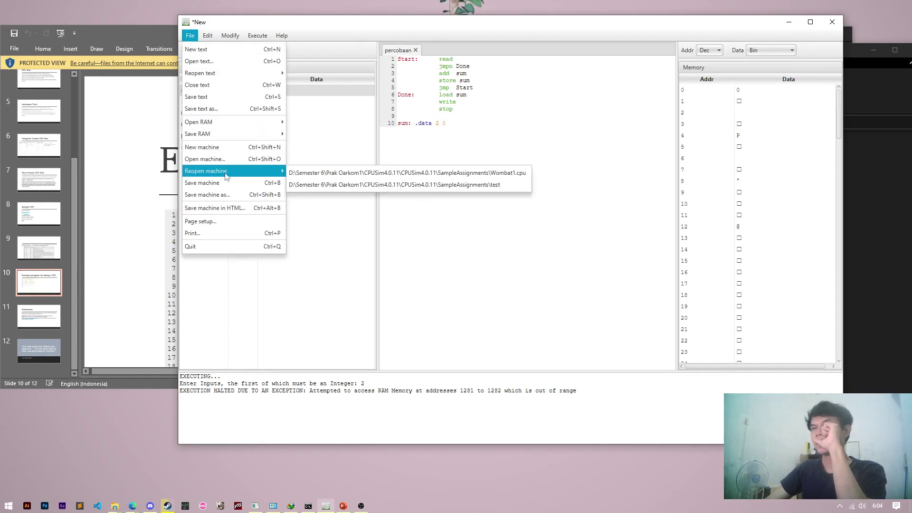
left_click(483, 139)
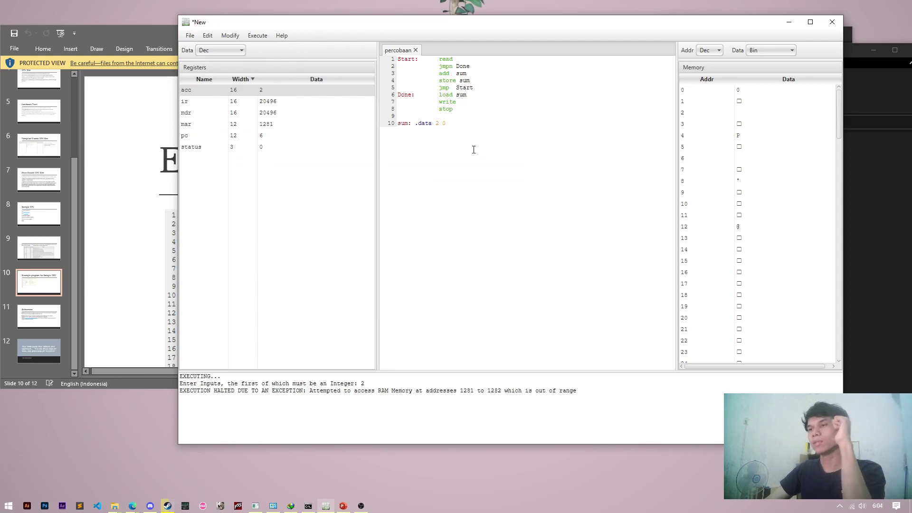